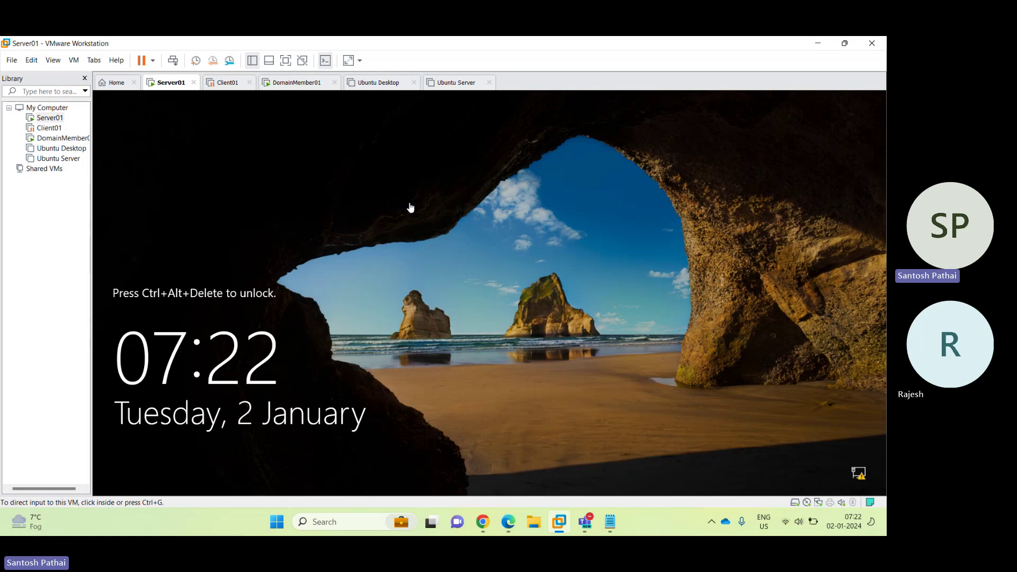
Unlock the DomainMember01 virtual machine and sign in as Administrator with the account password.
click(306, 85)
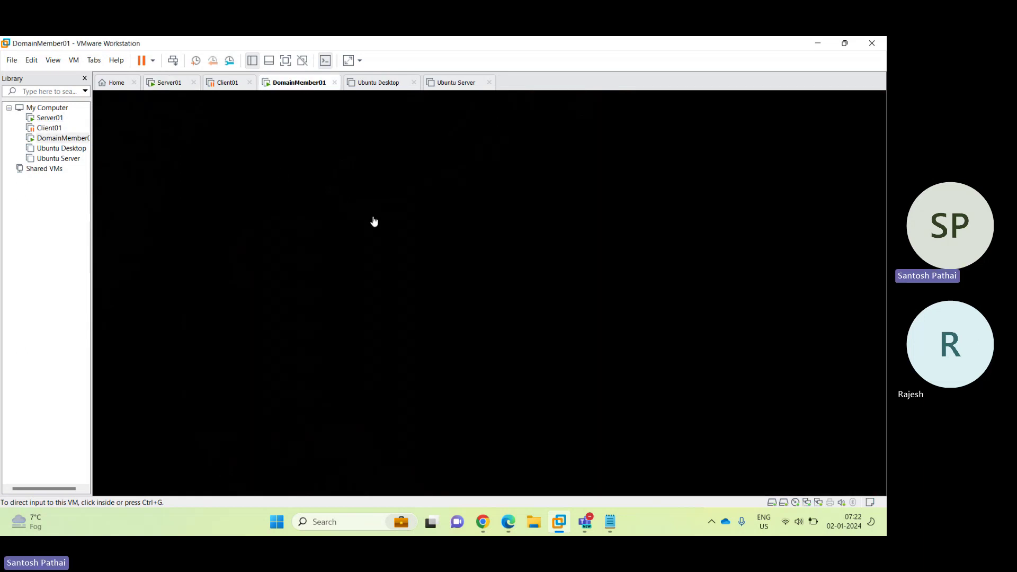
click(373, 220)
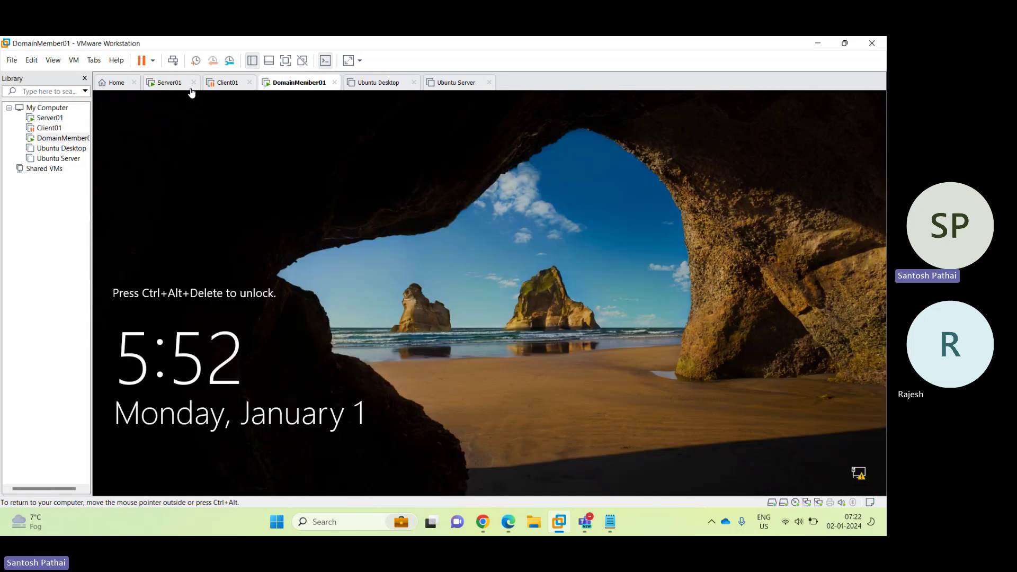
click(172, 60)
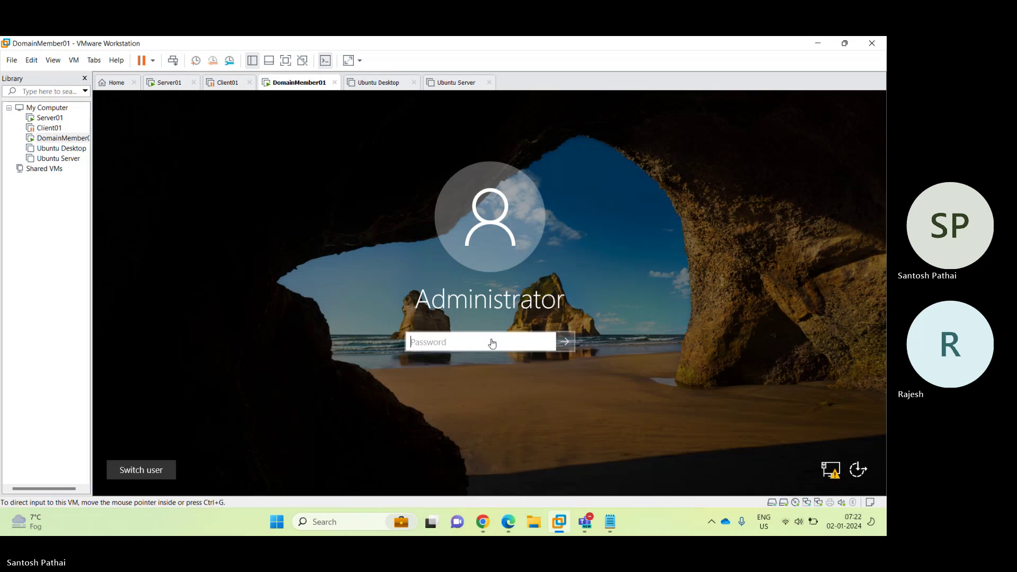
click(491, 340)
text(••••••••)
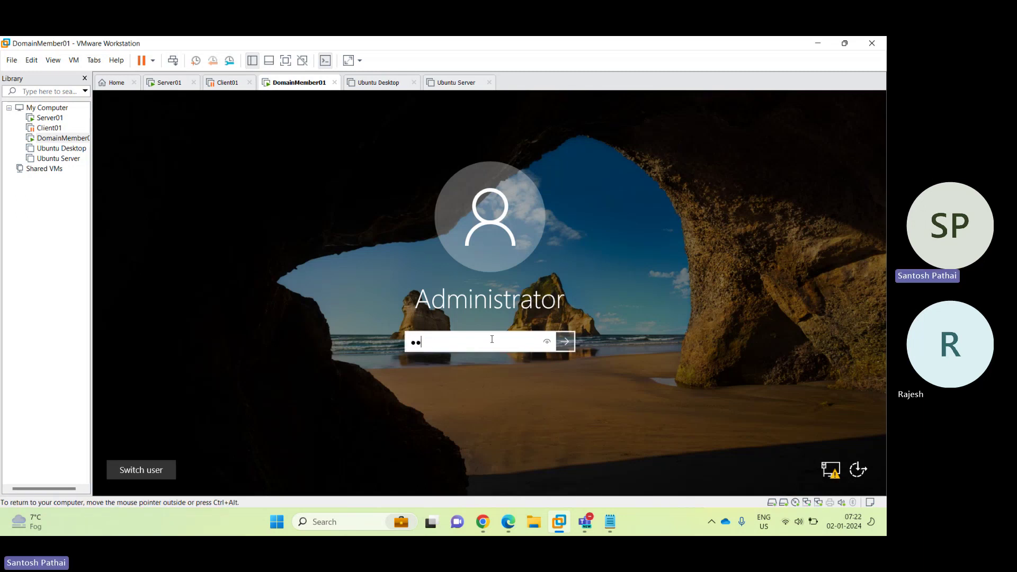
text(••)
key(Return)
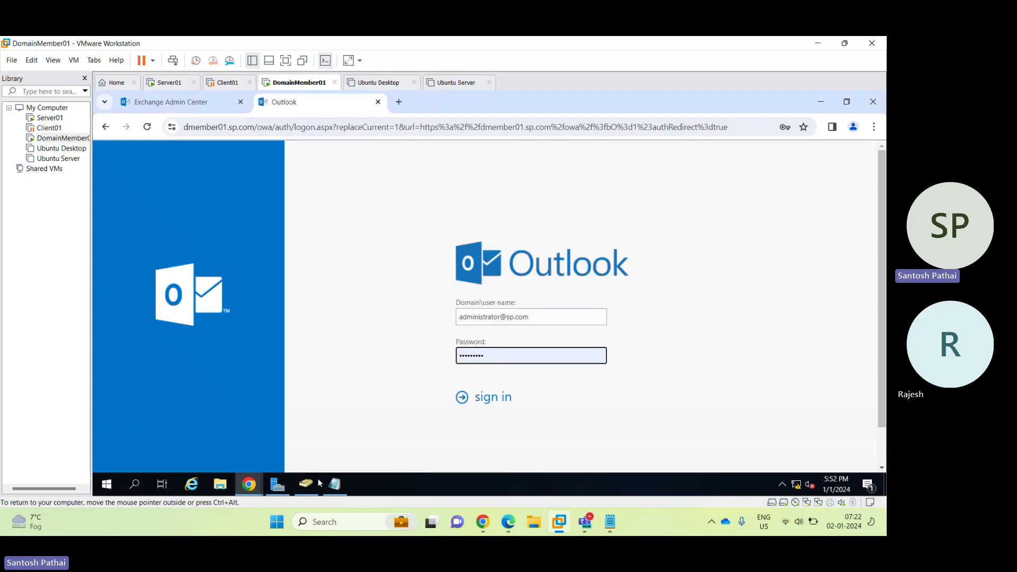
In Active Directory Users and Computers, widen the Name column and start a new OU under Domain Users.
click(308, 486)
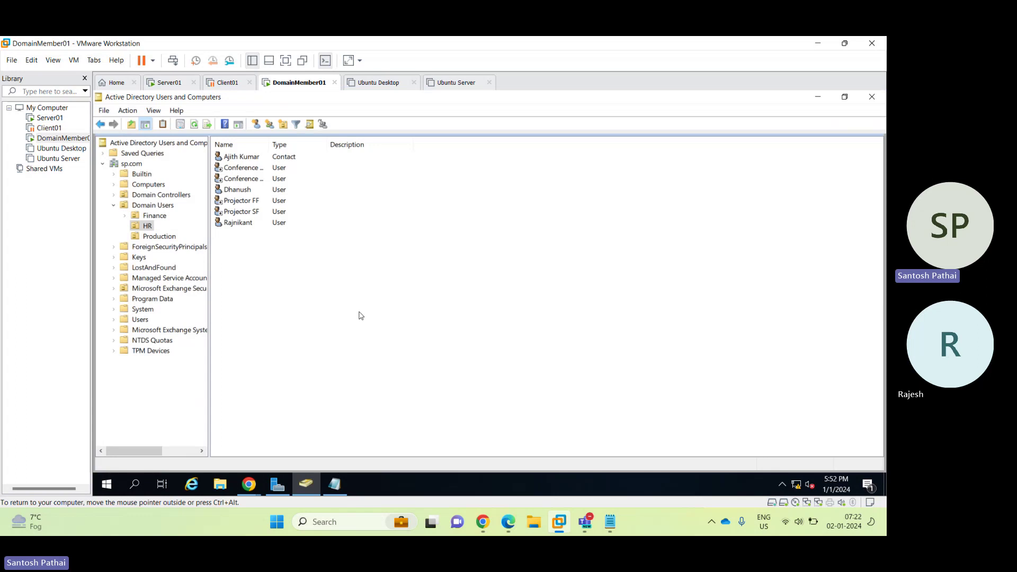
double_click(271, 145)
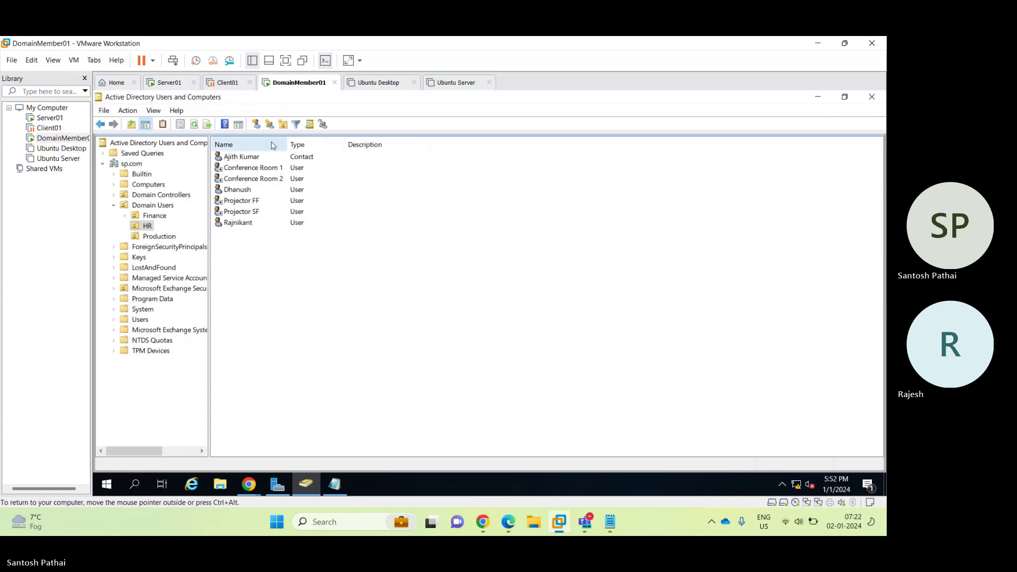
click(159, 208)
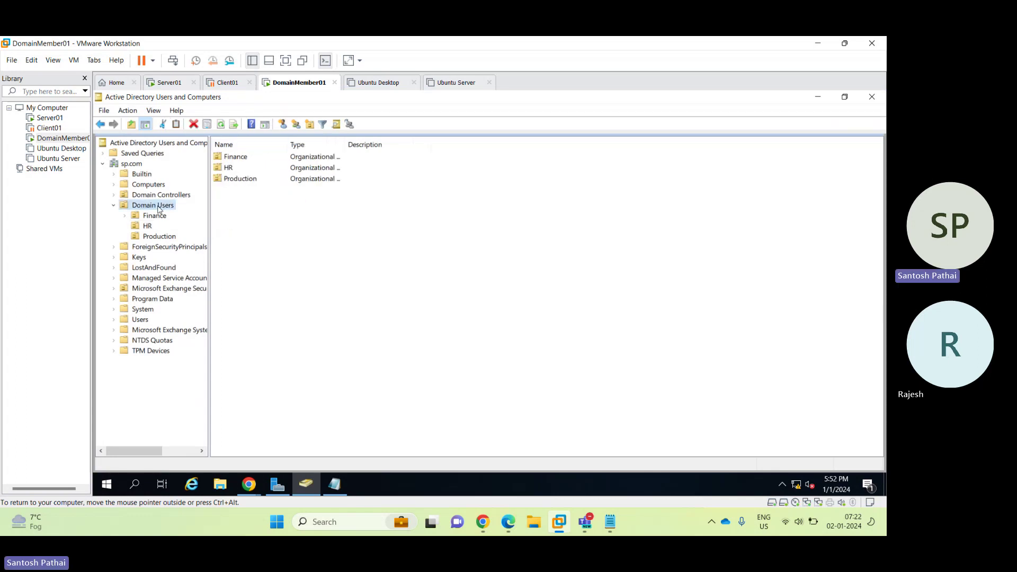
right_click(159, 208)
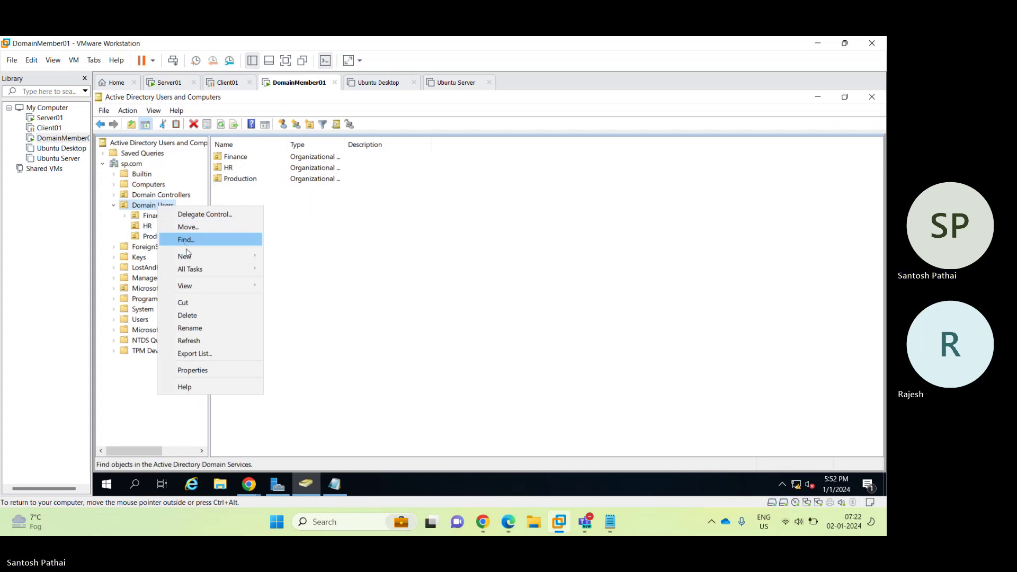
mouse_move(189, 256)
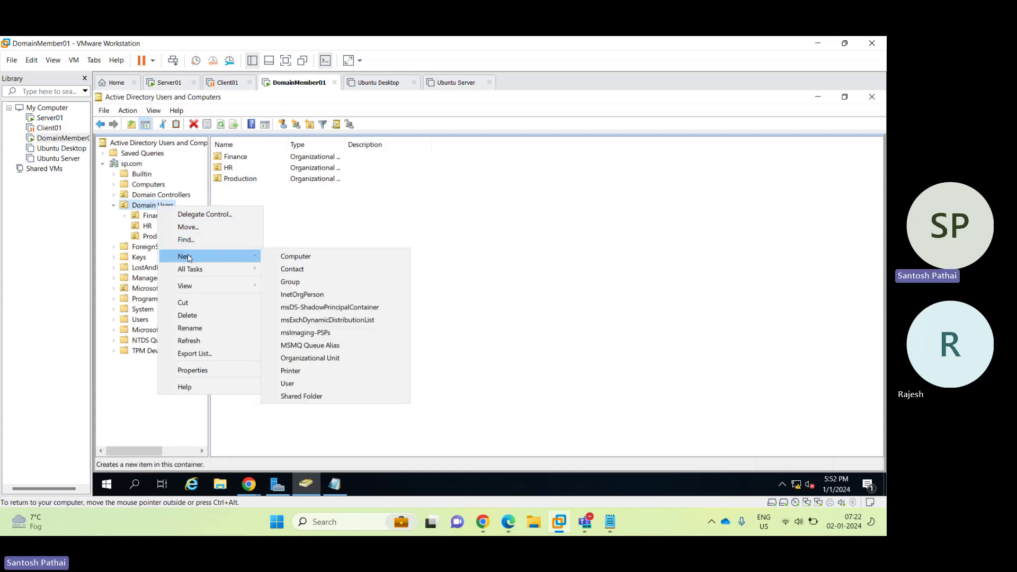
click(301, 358)
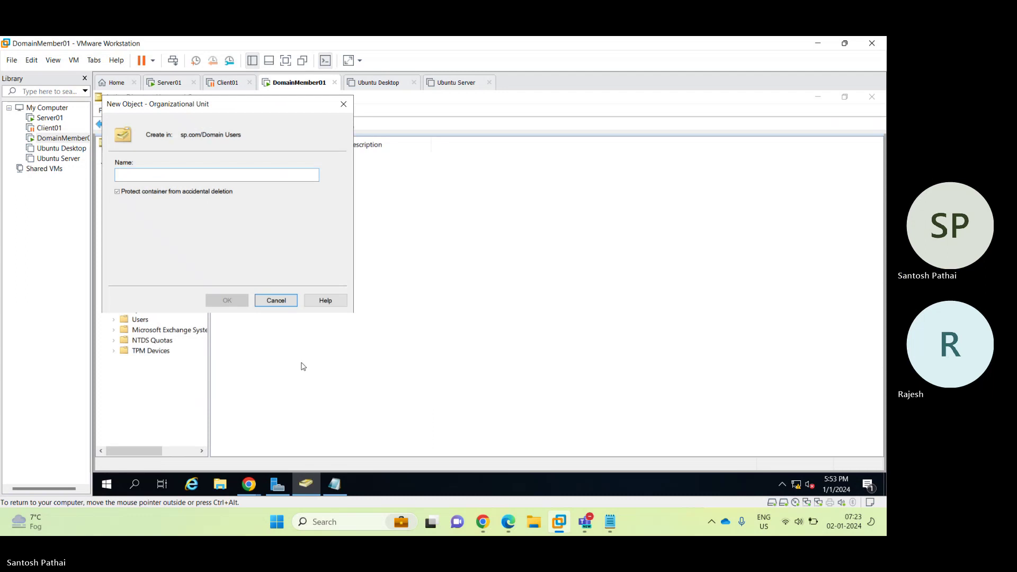
Name the new organizational unit Marketing and start creating a new user in it.
text(Marketing)
key(Return)
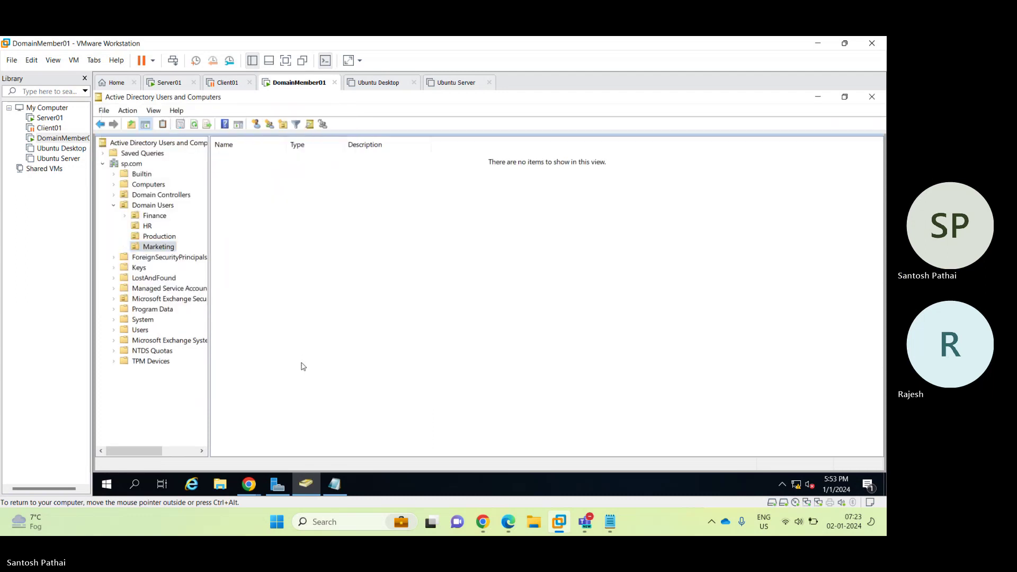
right_click(158, 249)
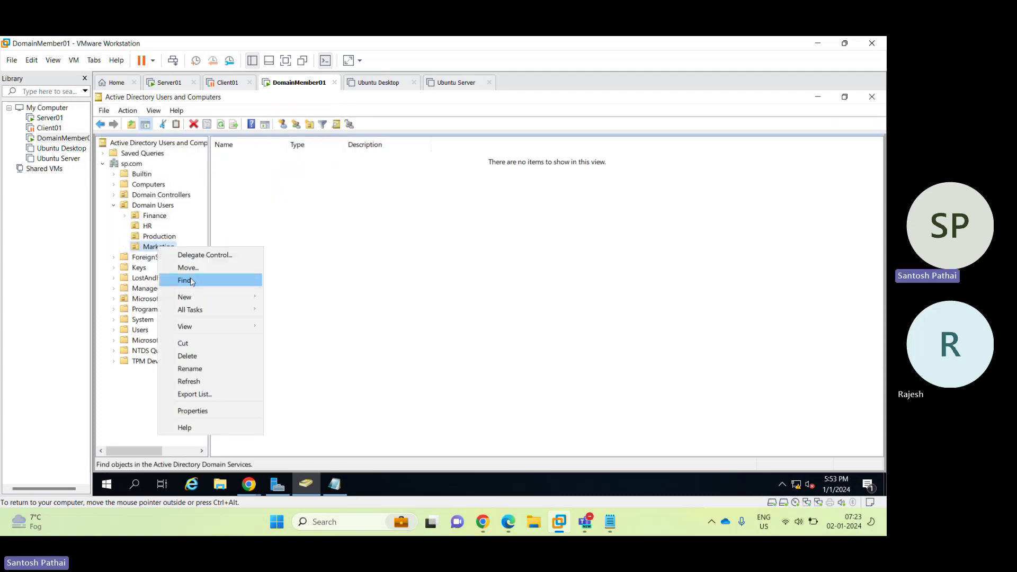
mouse_move(196, 297)
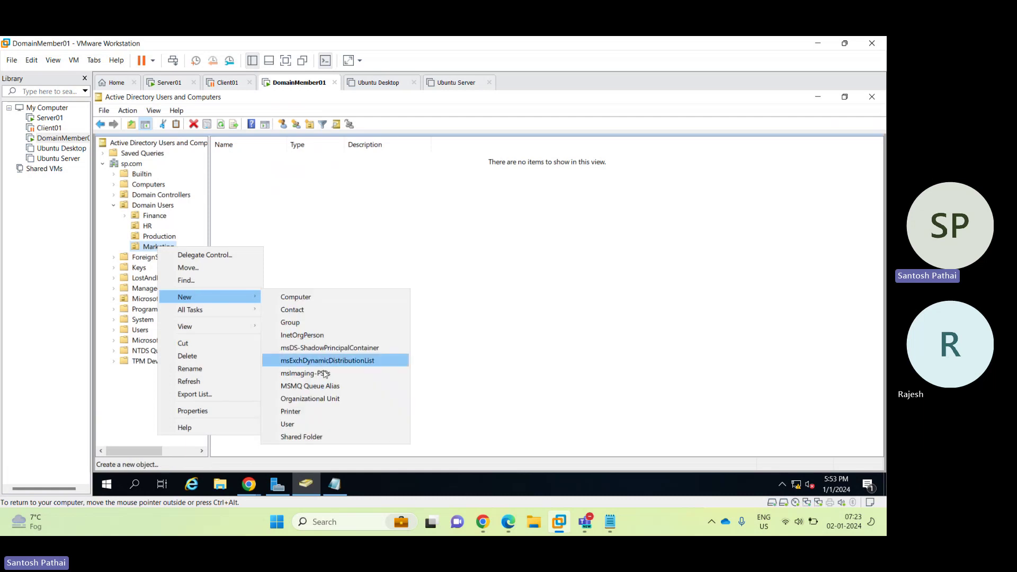
click(320, 424)
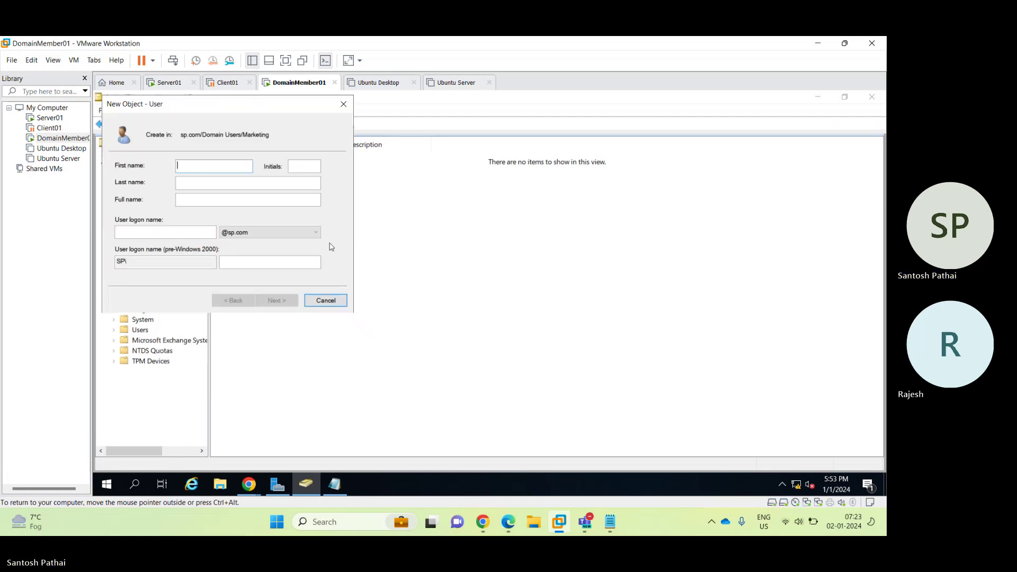
Create User 1 with logon user1, set its password, and block the user from changing it.
text(User)
key(Tab)
key(Tab)
text(1)
key(Tab)
key(Tab)
text(user1)
key(Return)
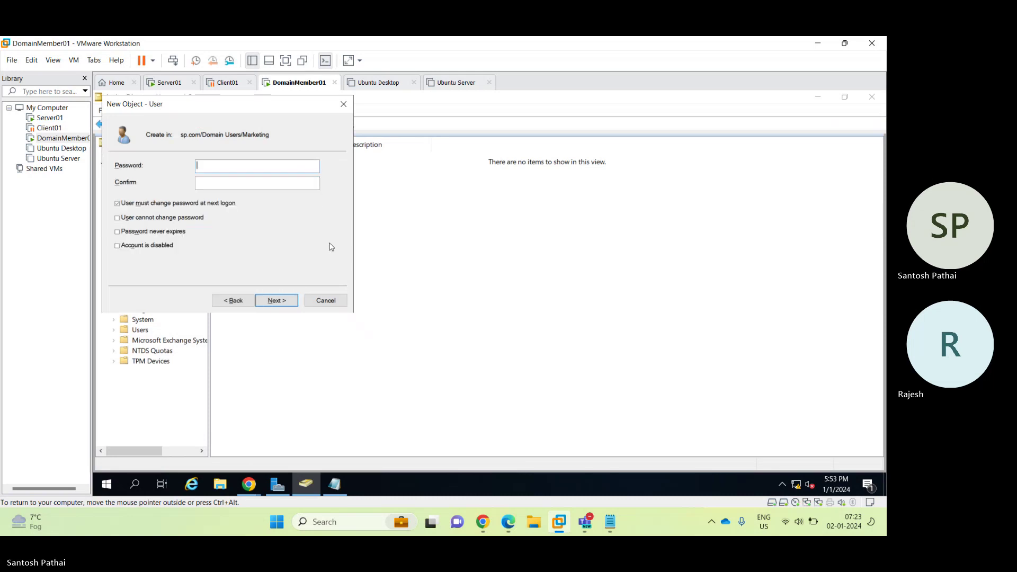
text(Password1Password1)
key(Tab)
key(Tab)
key(space)
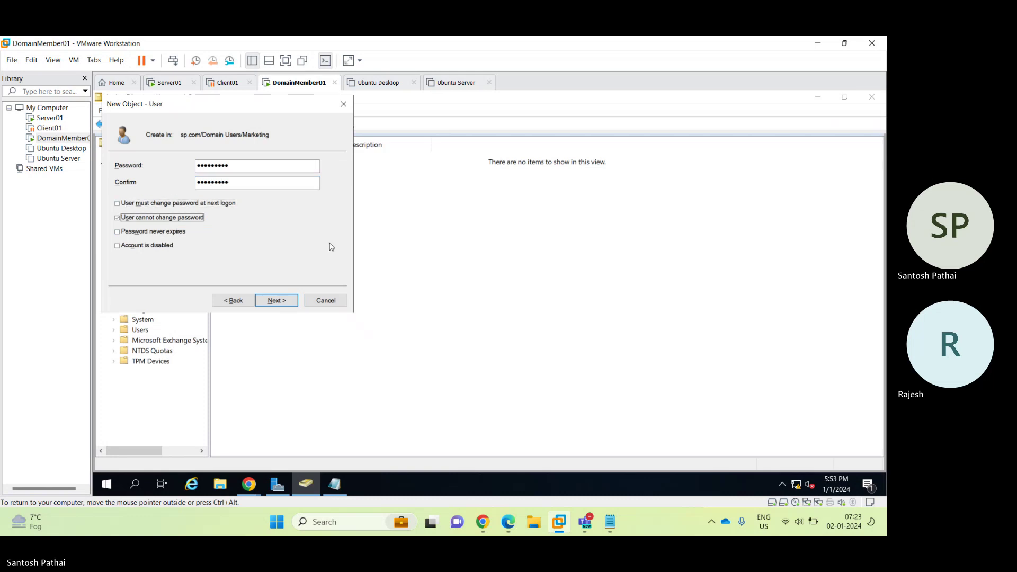
key(Tab)
key(Return)
key(Return)
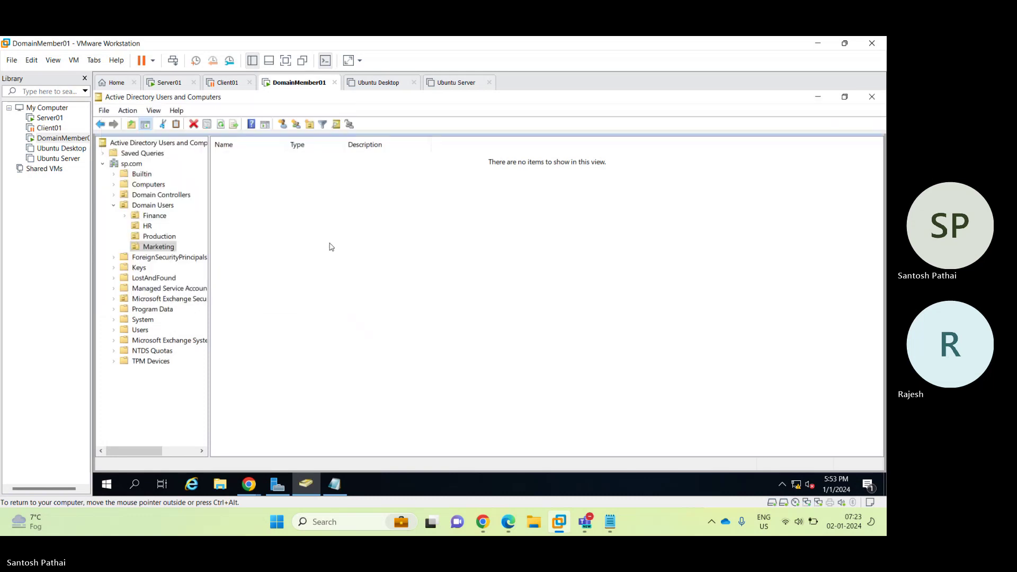
Copy User 1 into a new account User 2 with logon user2 and a password.
right_click(247, 158)
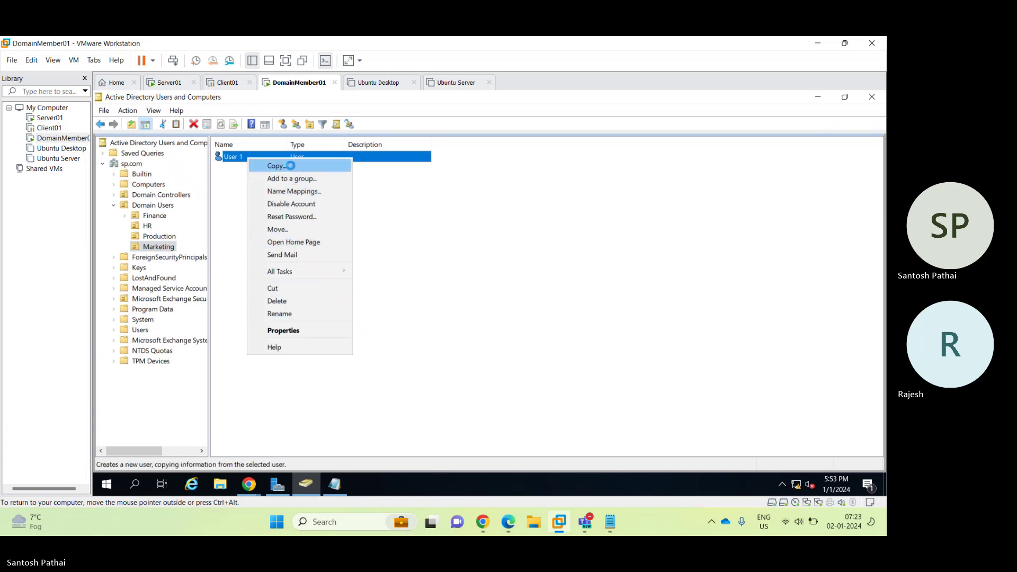
click(290, 166)
click(302, 166)
text(ser)
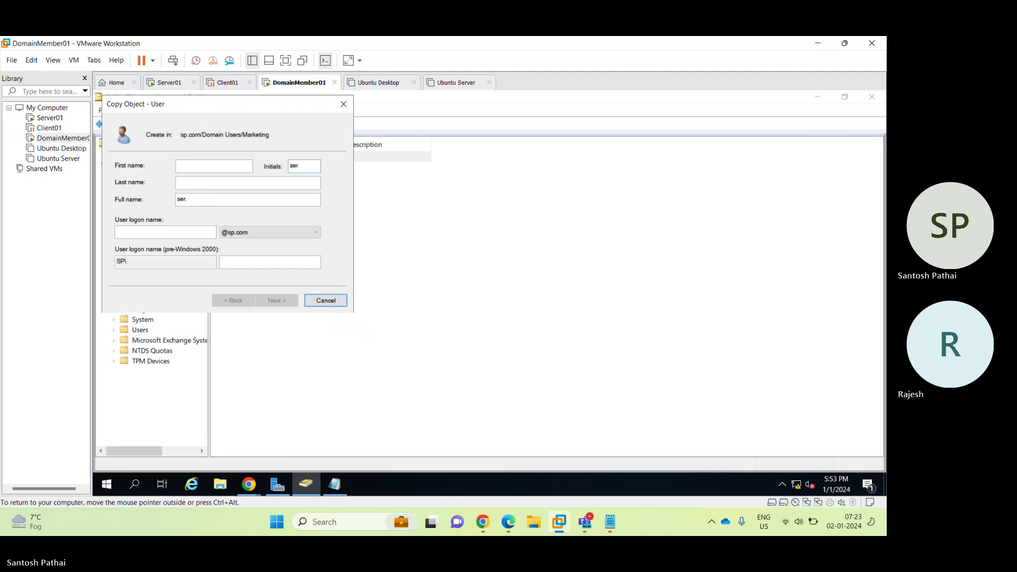
click(179, 166)
text(Uaae)
key(BackSpace)
key(BackSpace)
key(BackSpace)
key(BackSpace)
text(User)
key(Tab)
key(Tab)
text(2)
key(Tab)
key(Tab)
text(user2)
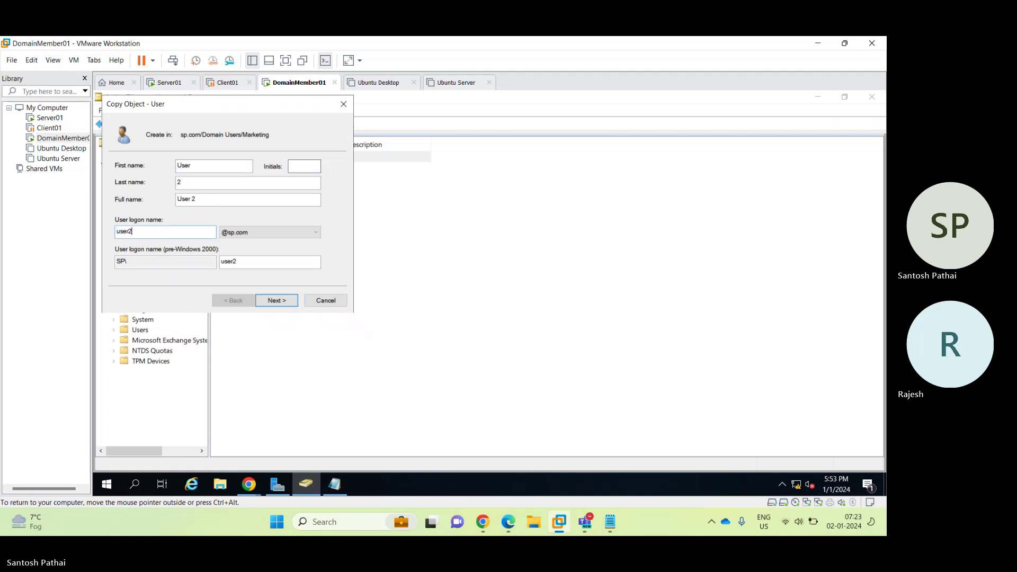
key(Return)
text(•••••••••)
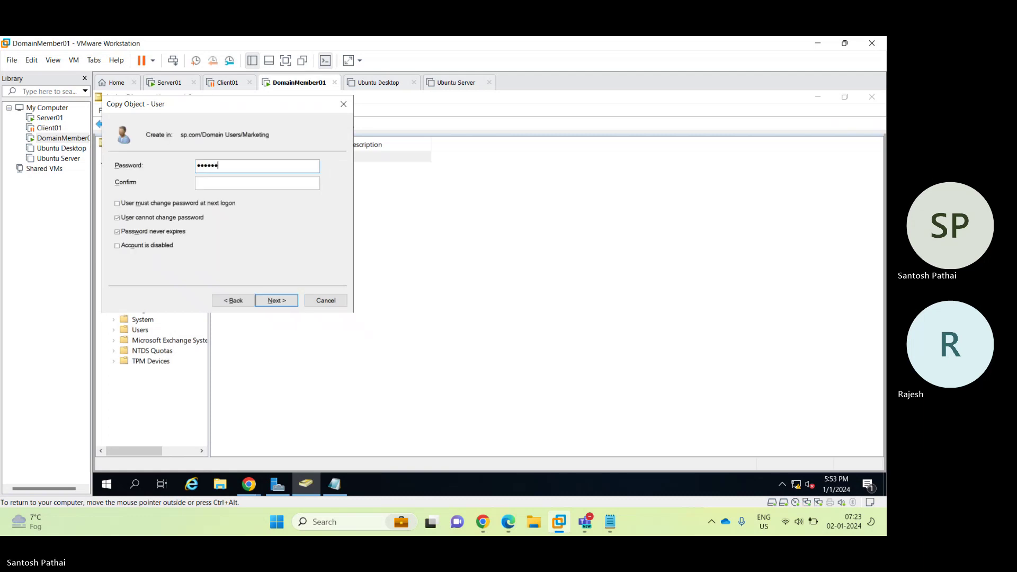
key(Tab)
text(•••••••••)
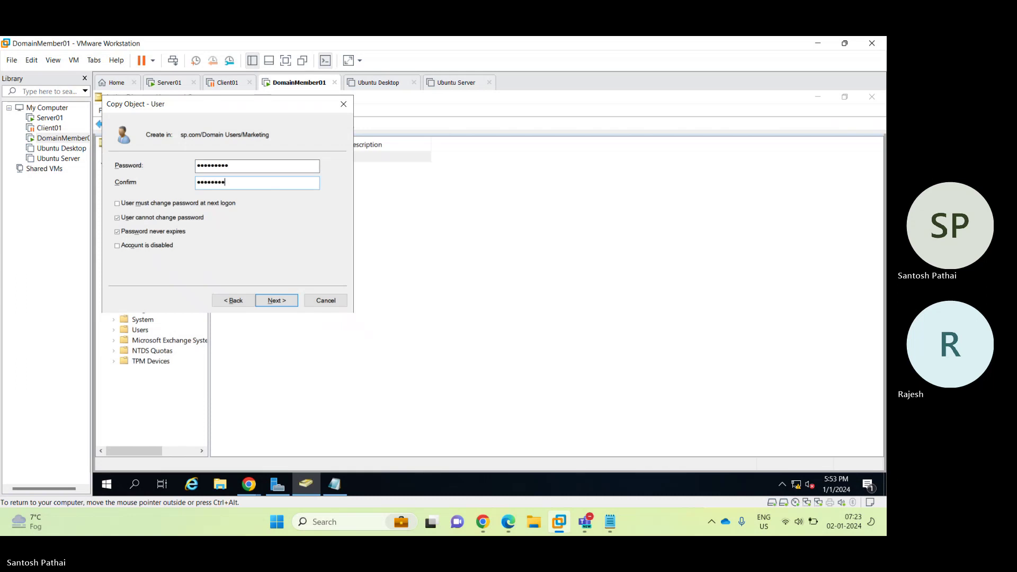
key(Return)
Copy User 2 into a new account User 3 with logon user3 and a password.
right_click(293, 168)
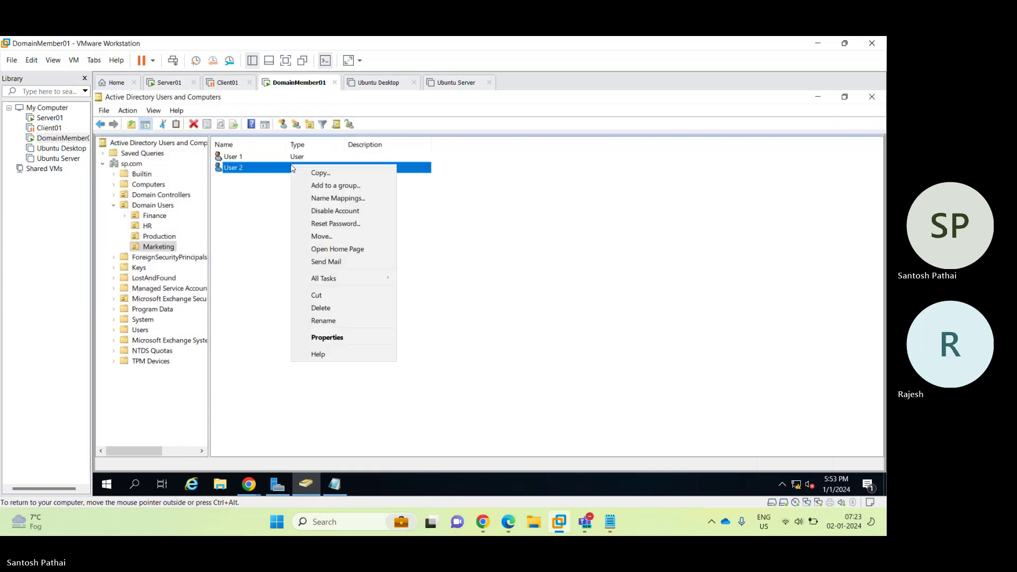
click(298, 172)
text(U)
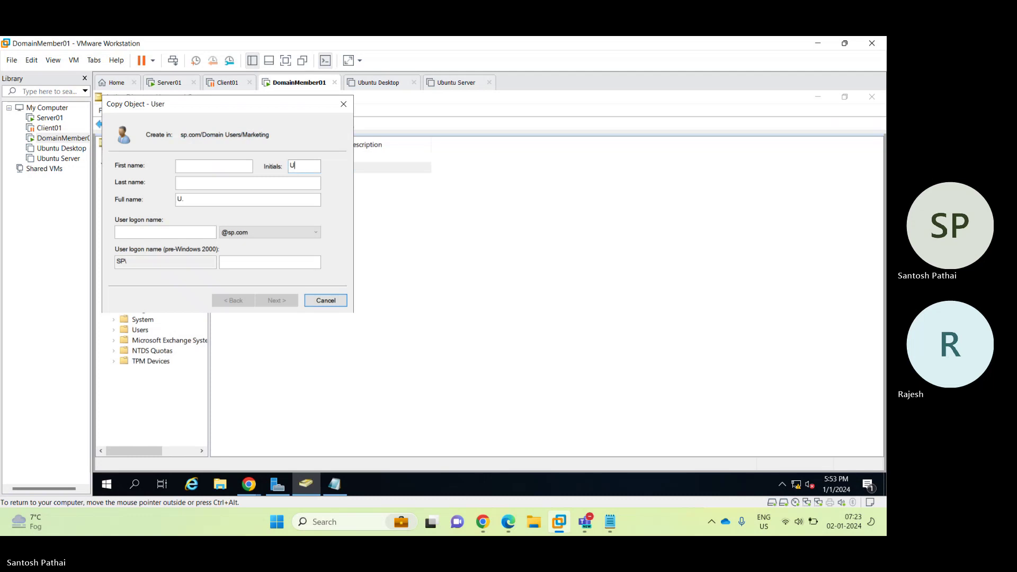
key(BackSpace)
key(shift+Tab)
text(User)
key(Tab)
key(Tab)
text(3)
key(Tab)
key(Tab)
text(user3)
key(Return)
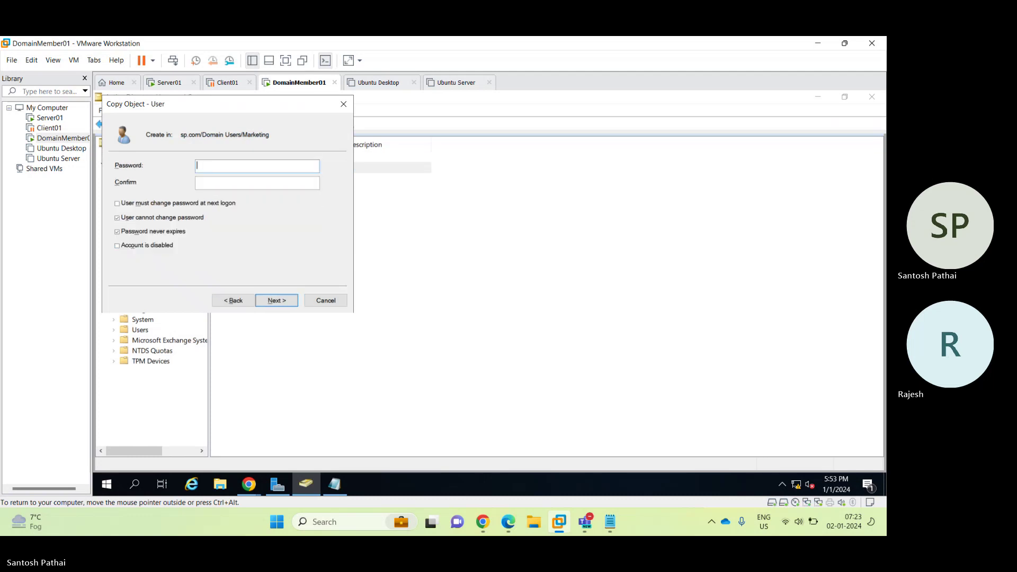
text(Password1)
key(Tab)
text(Password1)
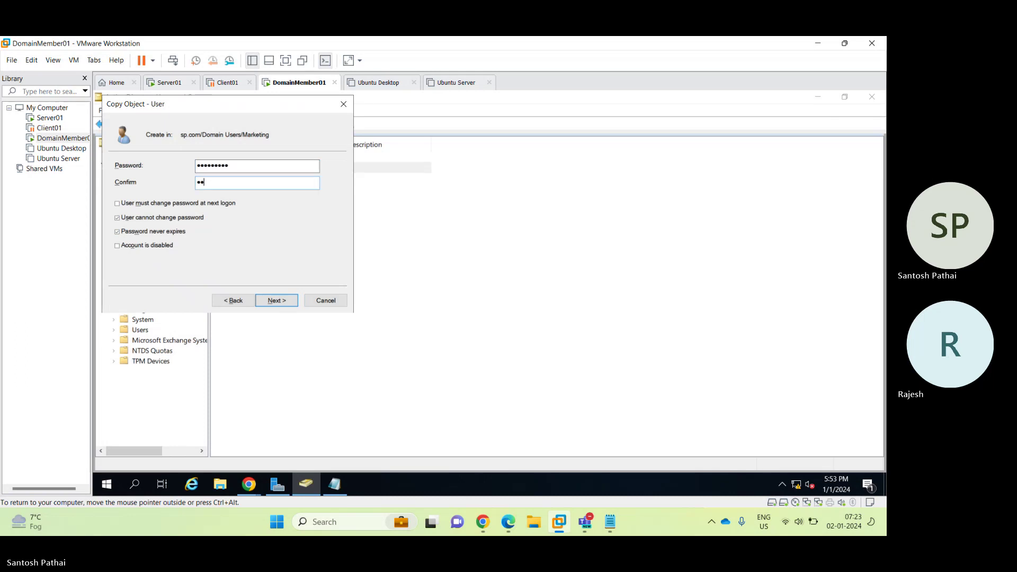
key(Return)
key(Return)
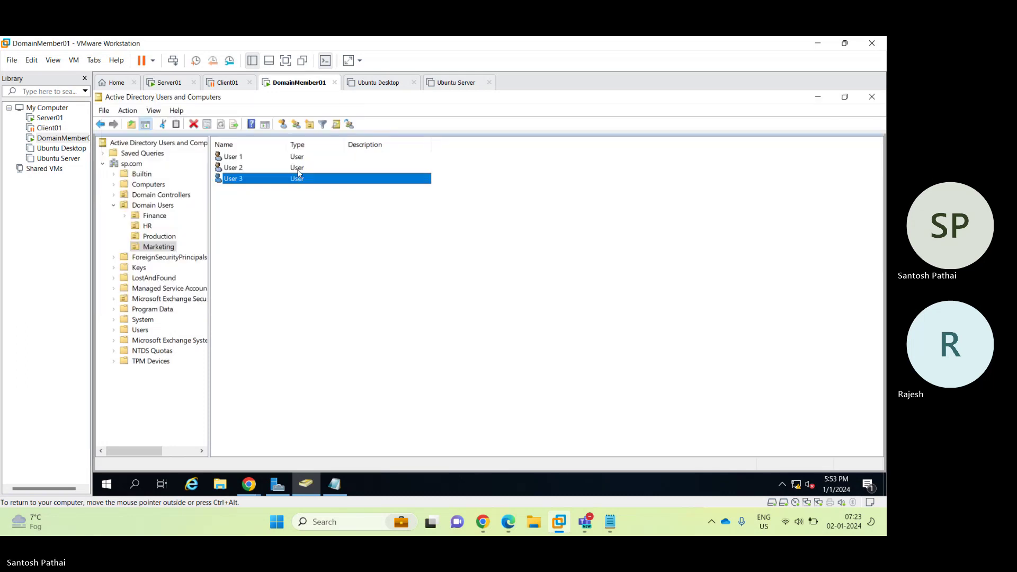
Copy User 3 into a new account User 4 with its logon name and password.
right_click(235, 184)
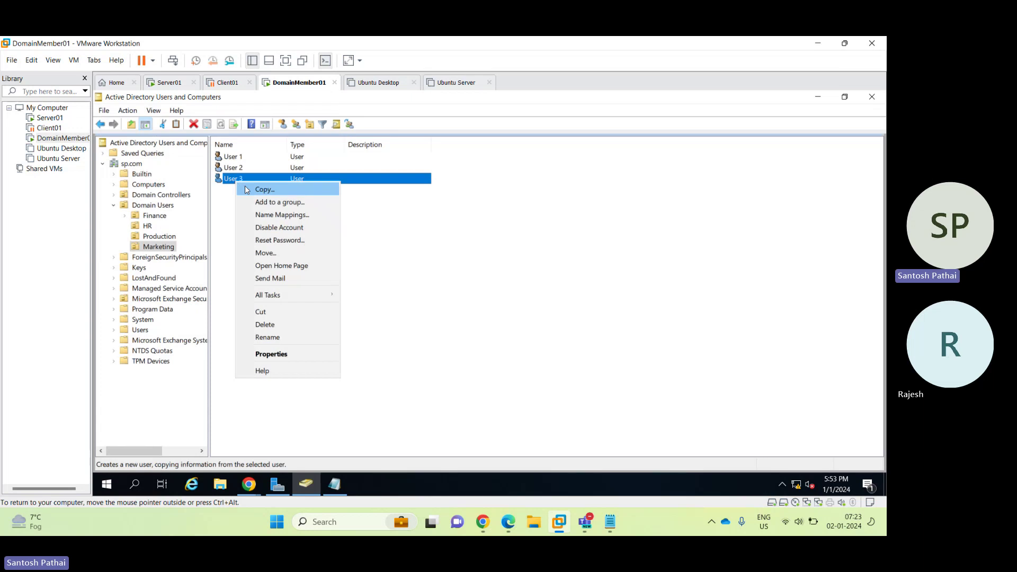
click(244, 186)
text(User)
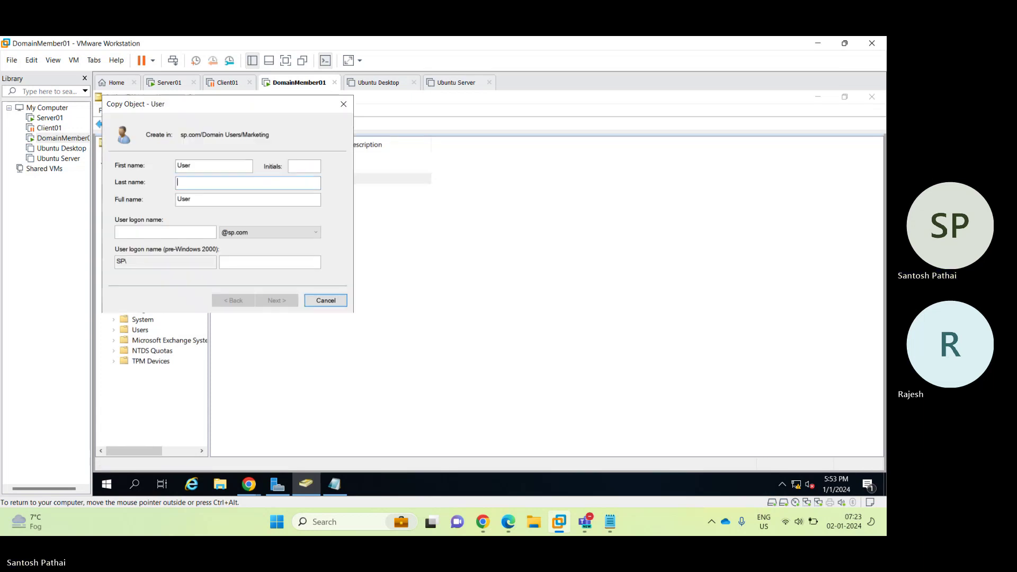
key(Tab)
key(Tab)
text(4)
key(Tab)
key(Tab)
text(use)
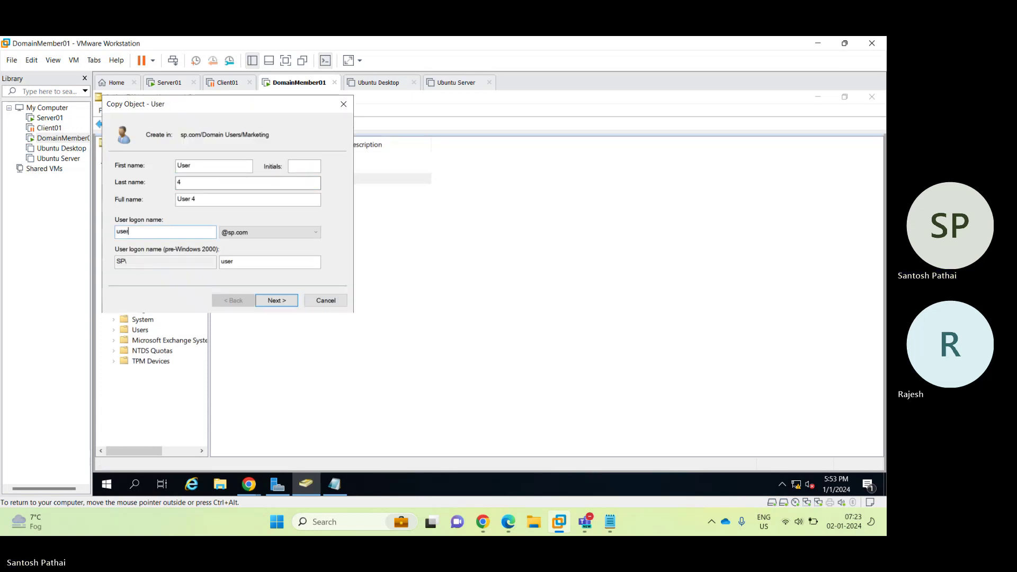
key(Return)
text(******)
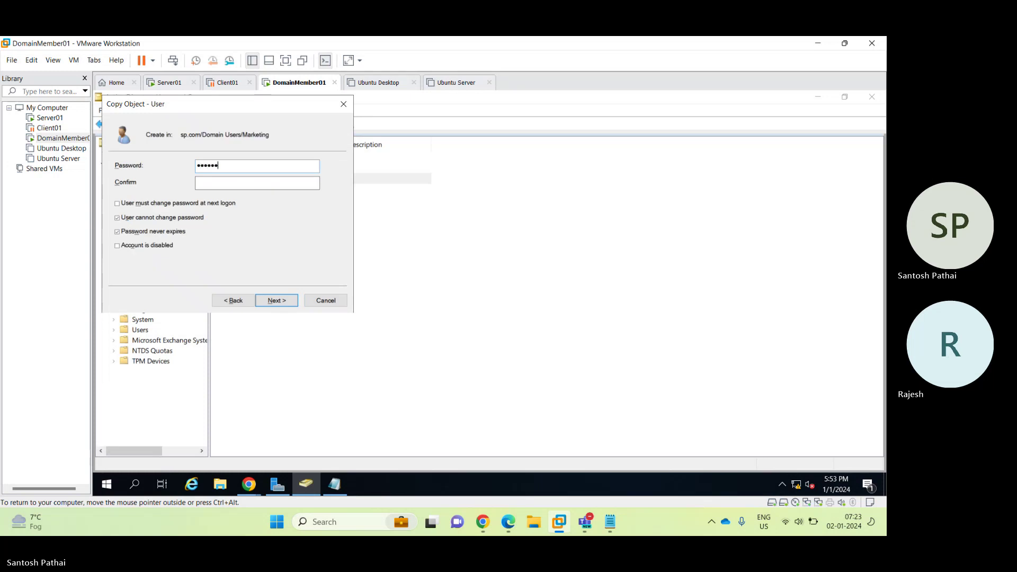
text(***)
key(Tab)
key(shift+Tab)
text(*********)
key(Tab)
text(*********)
key(Return)
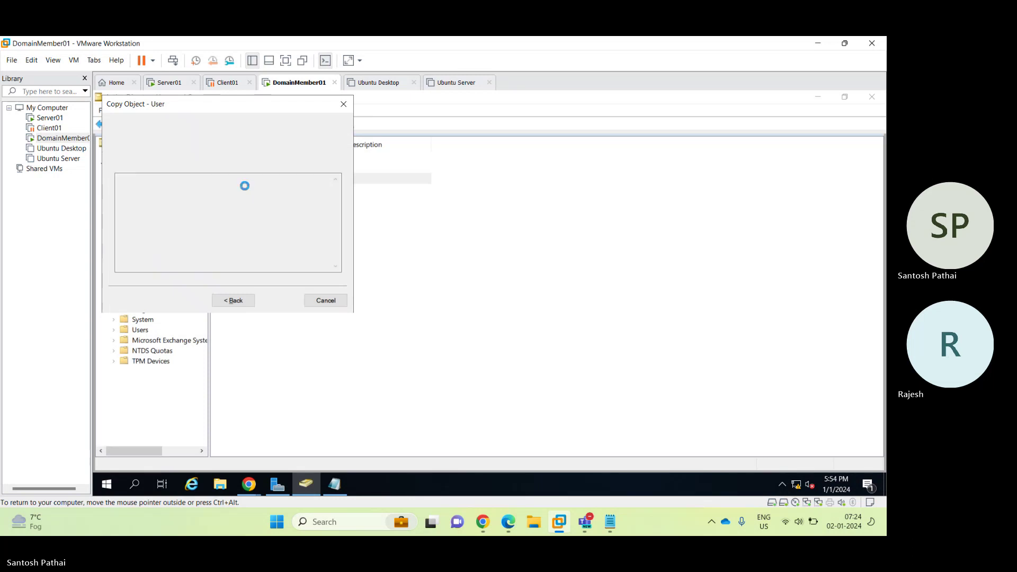
Copy User 4 into a new account User 5 with logon user5 and a password.
right_click(244, 186)
click(258, 197)
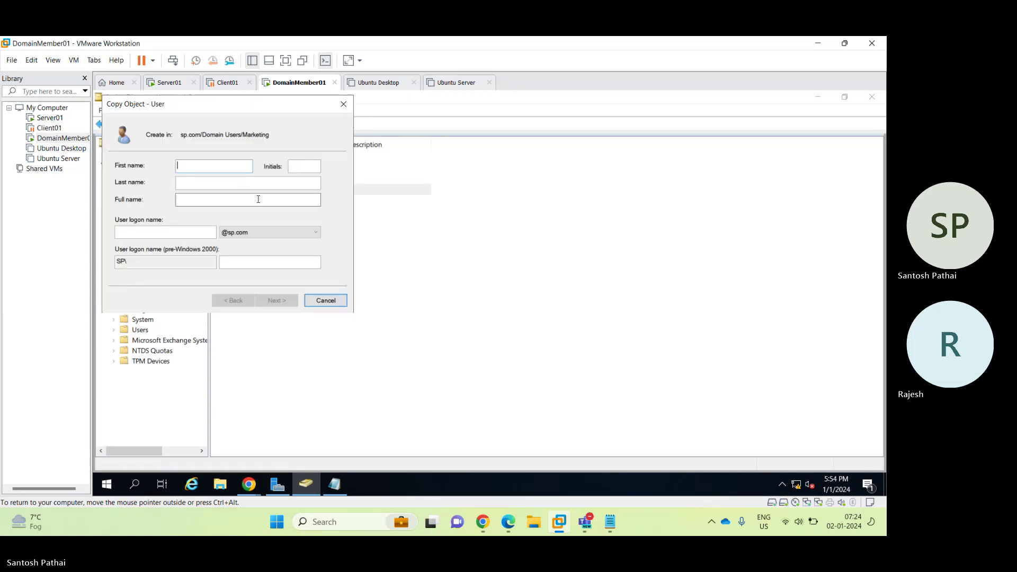
text(User)
key(Tab)
text(5)
key(Tab)
key(Tab)
text(user5)
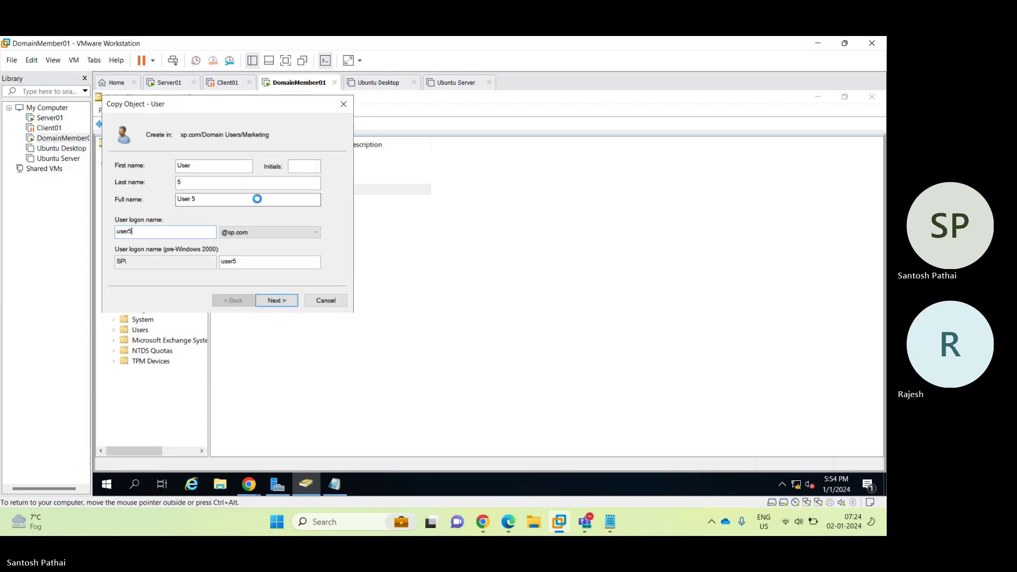
key(Return)
text(*******)
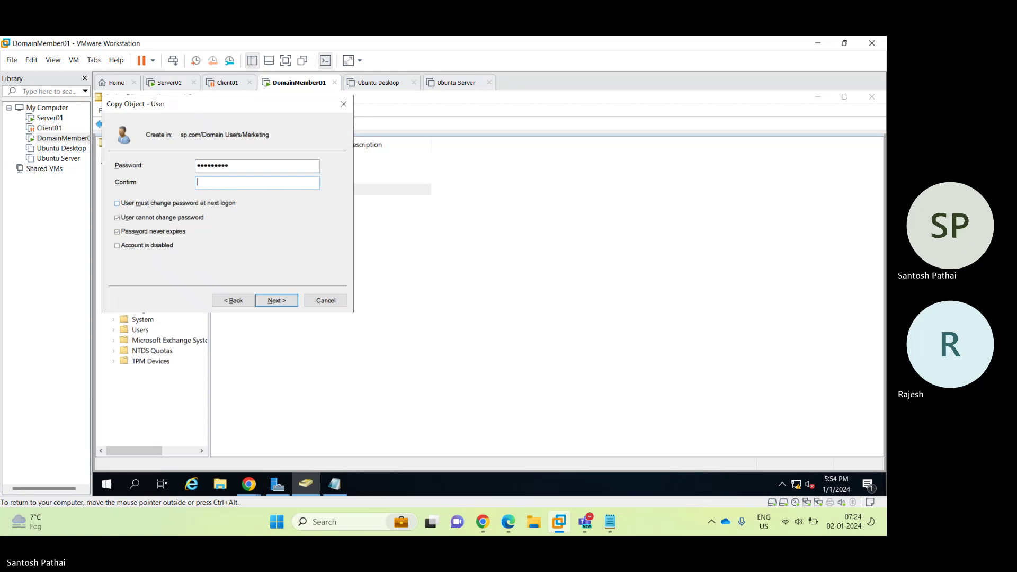
text(**********)
key(Return)
key(Return)
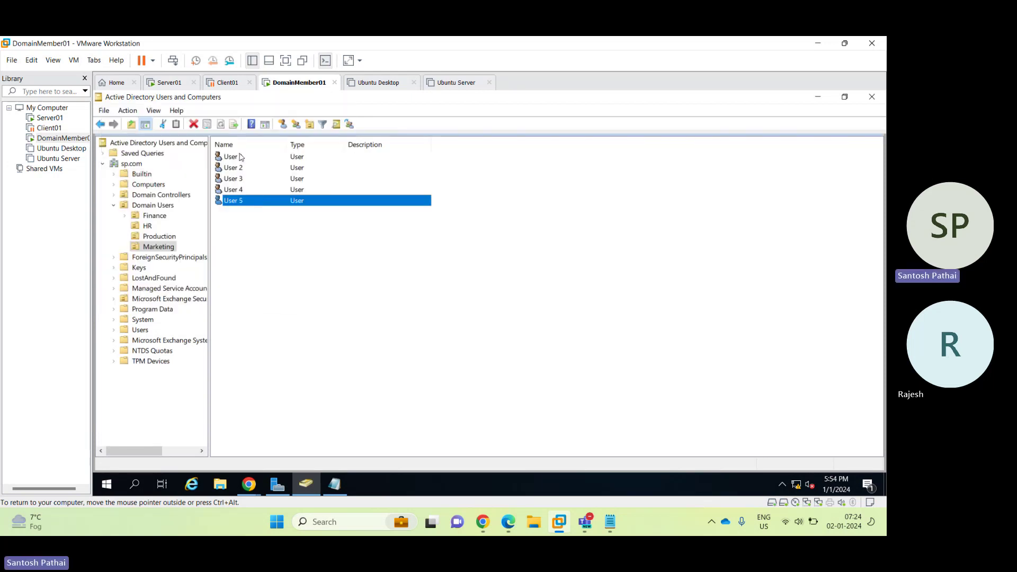
Select User 1 through User 5 and set their shared Department property to Marketing.
shift+click(240, 157)
click(240, 202)
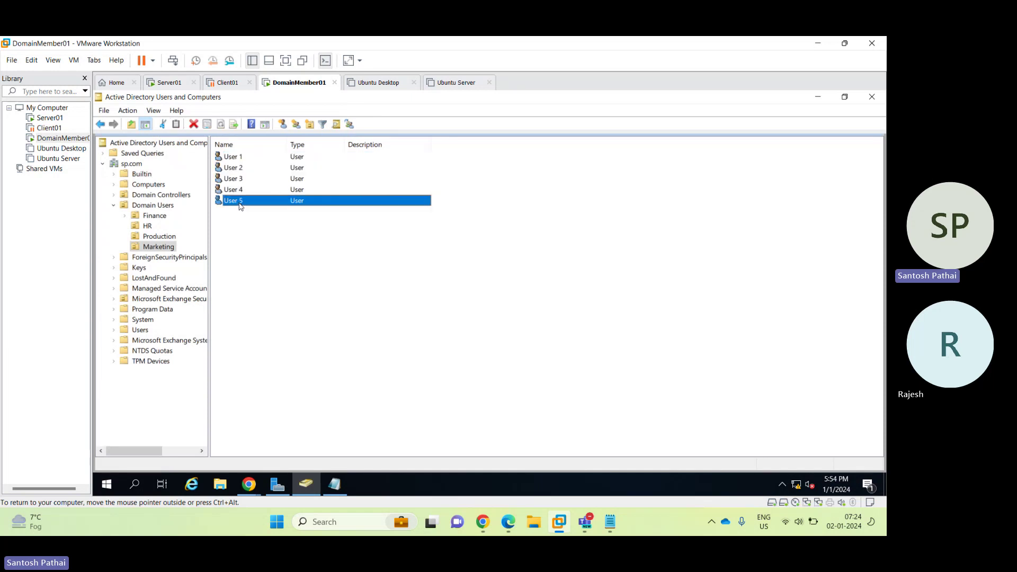
shift+click(234, 159)
right_click(234, 158)
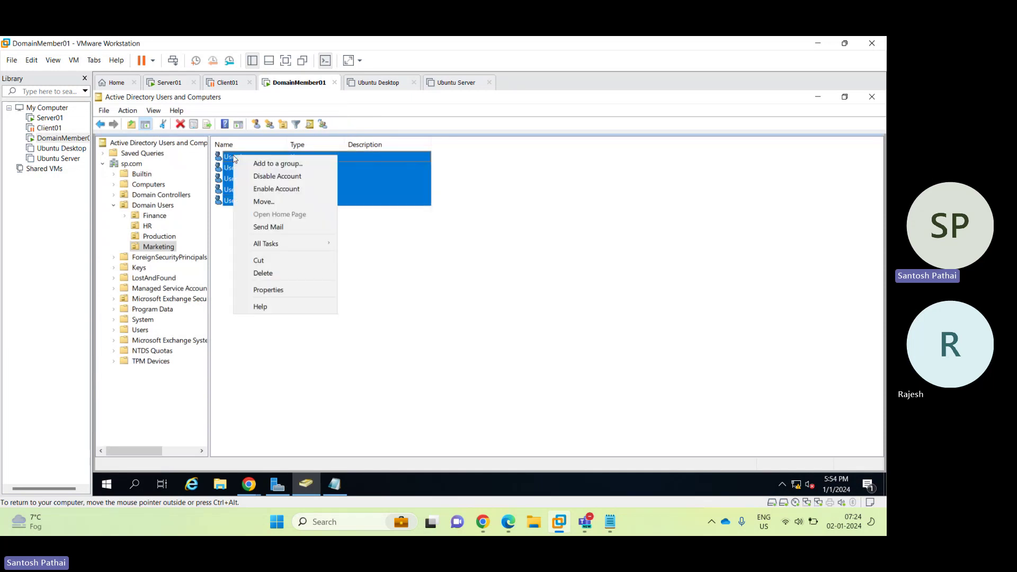
click(282, 293)
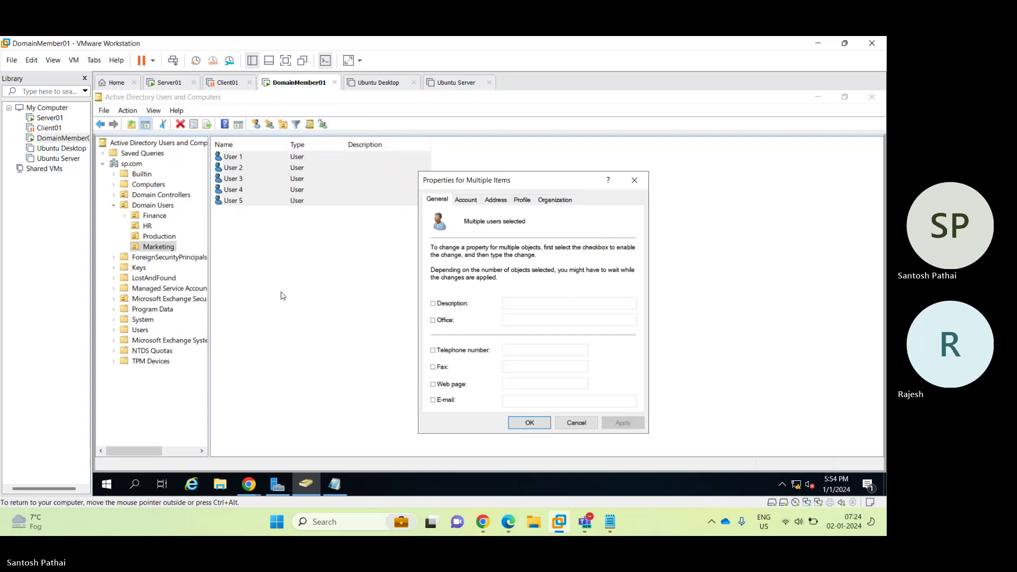
click(550, 203)
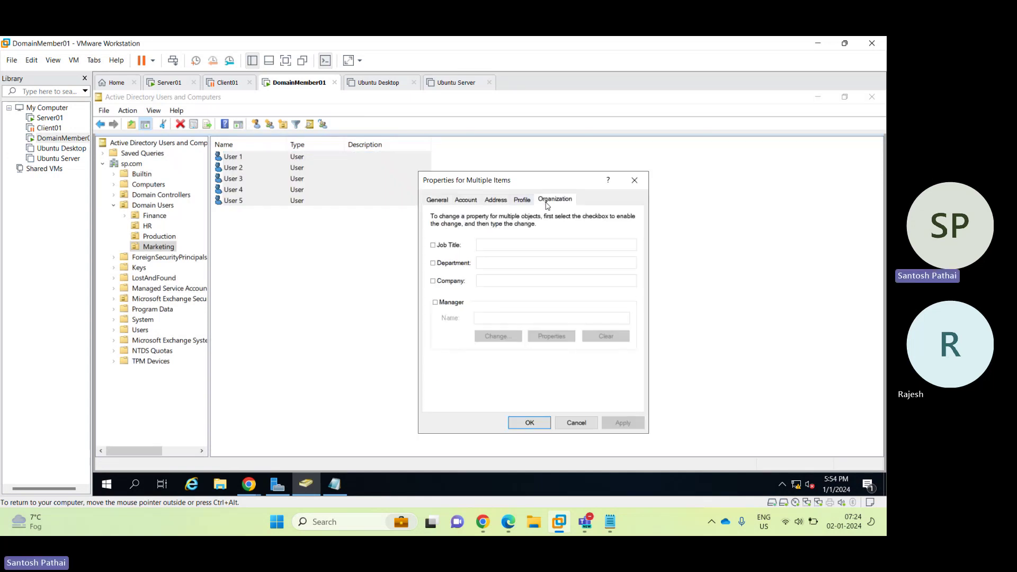
click(453, 263)
click(492, 266)
text(Marketing)
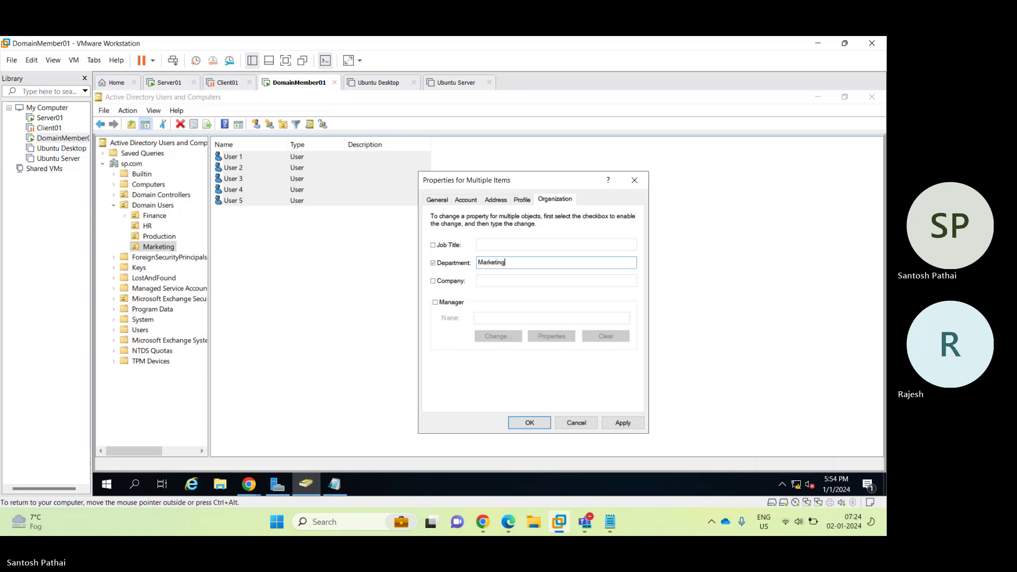
key(BackSpace)
key(BackSpace)
key(BackSpace)
key(BackSpace)
key(BackSpace)
key(BackSpace)
key(BackSpace)
key(BackSpace)
text(Marketing)
key(Return)
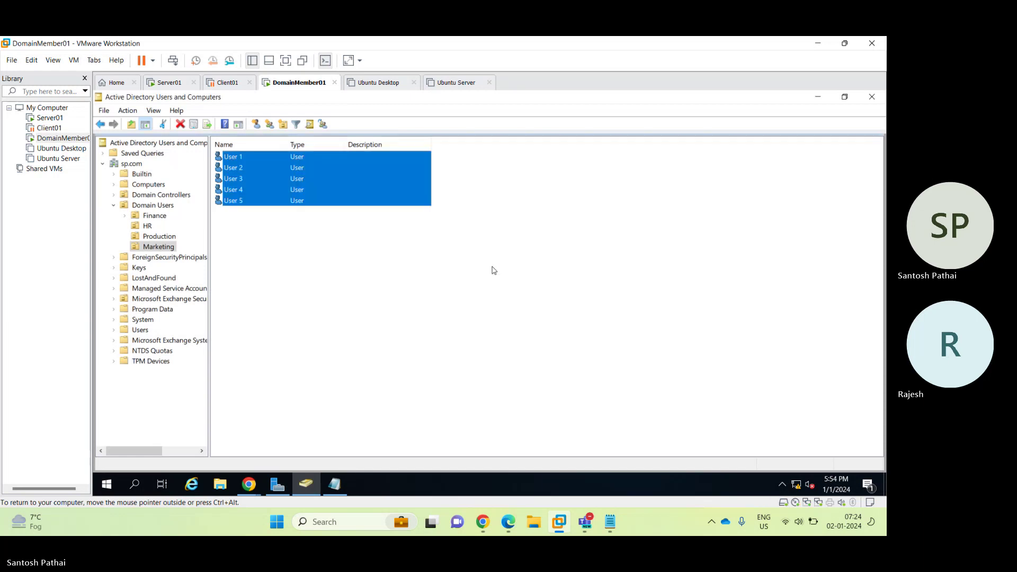
click(493, 270)
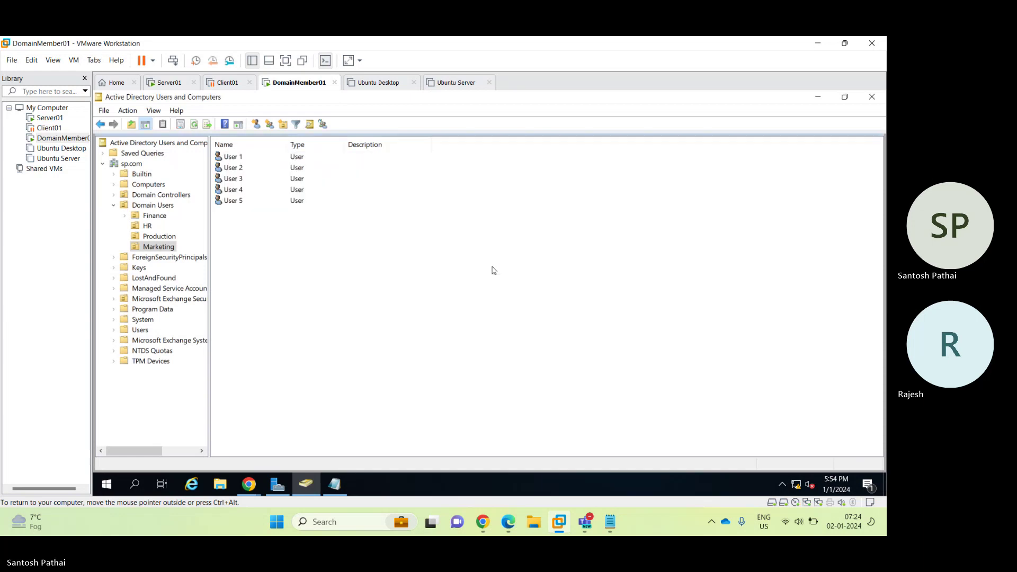
Sign in to Exchange Admin Center, proceeding to localhost past the certificate warning.
click(818, 97)
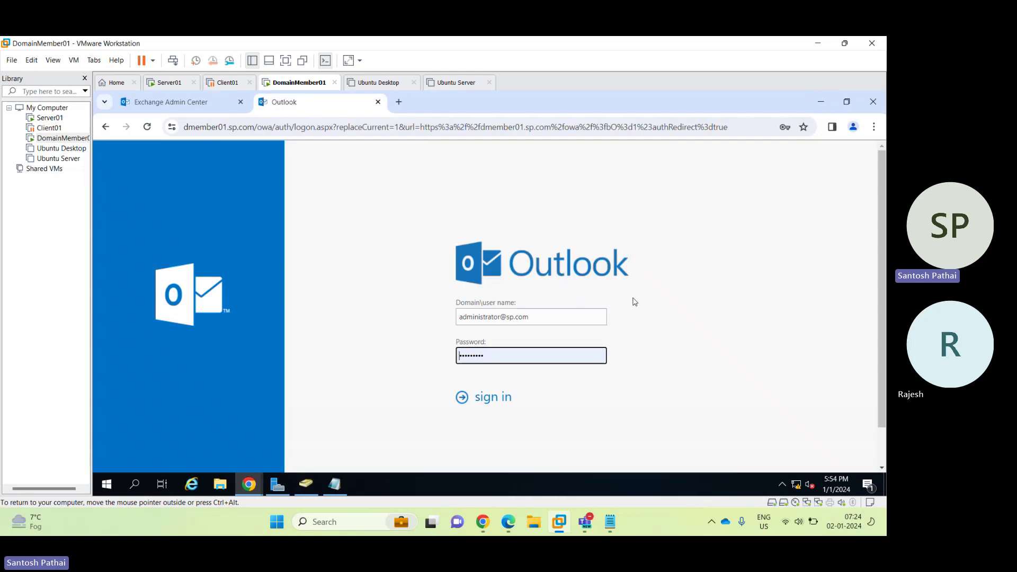
click(200, 109)
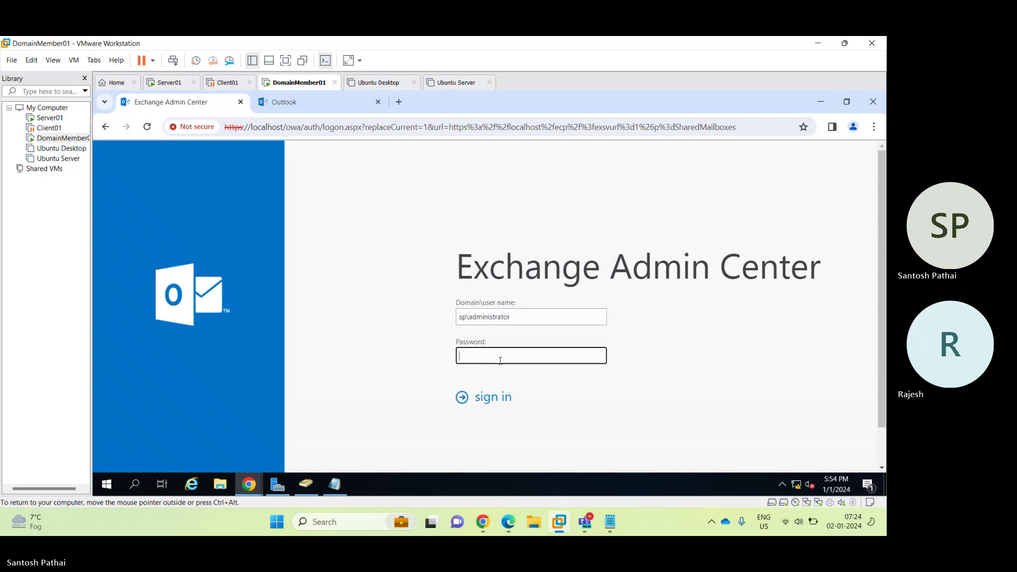
key(Return)
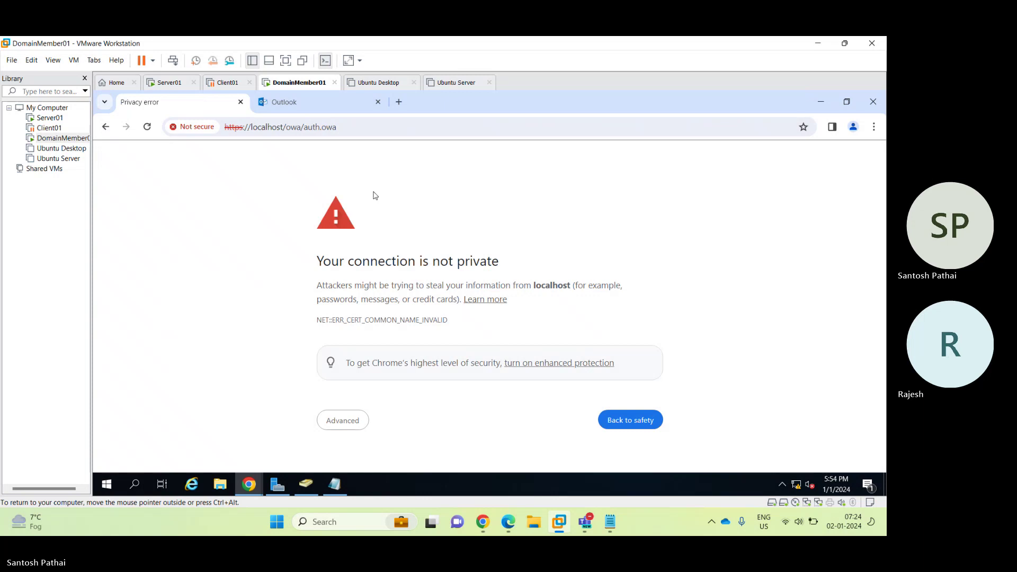
click(285, 60)
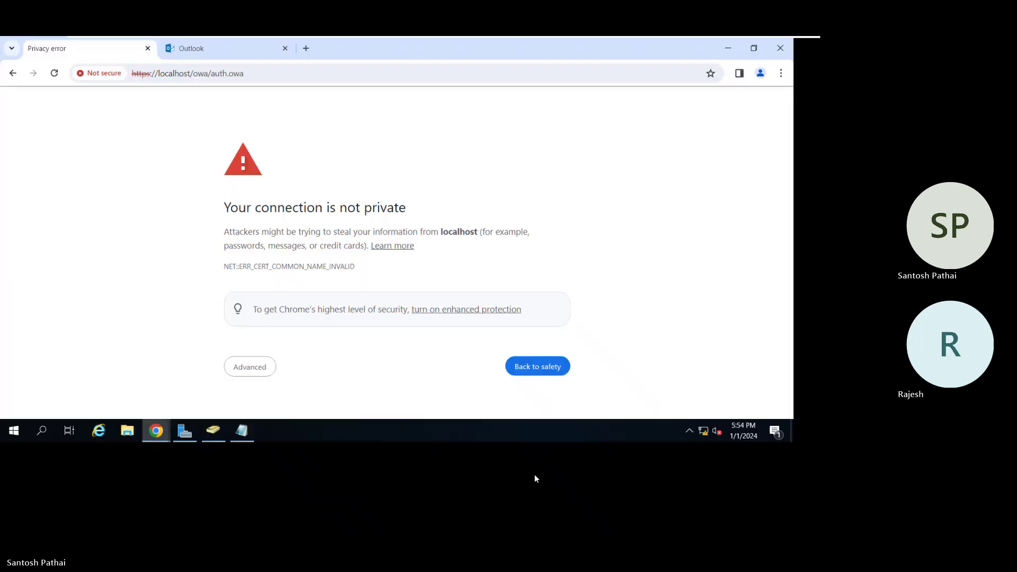
click(289, 385)
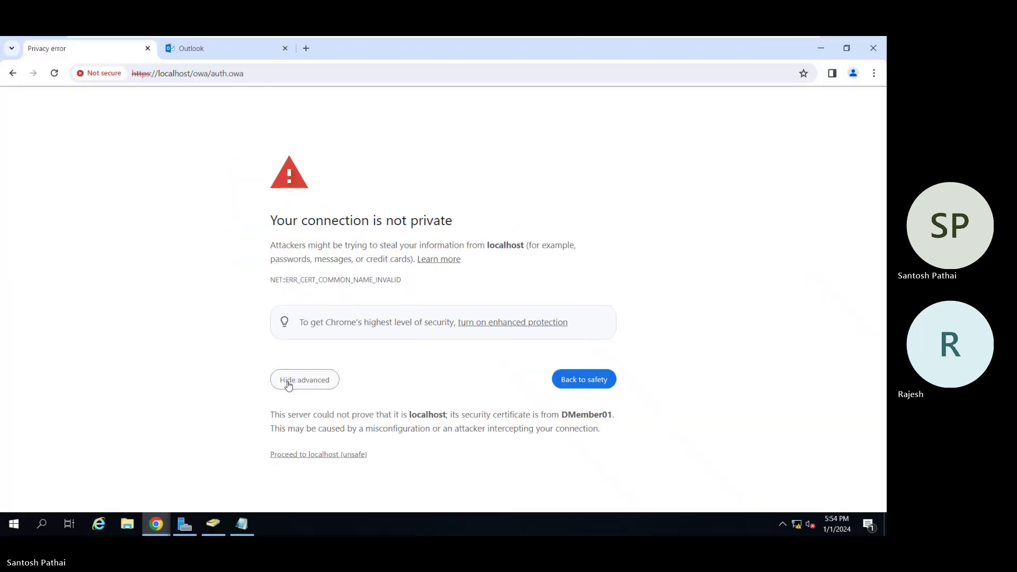
click(310, 456)
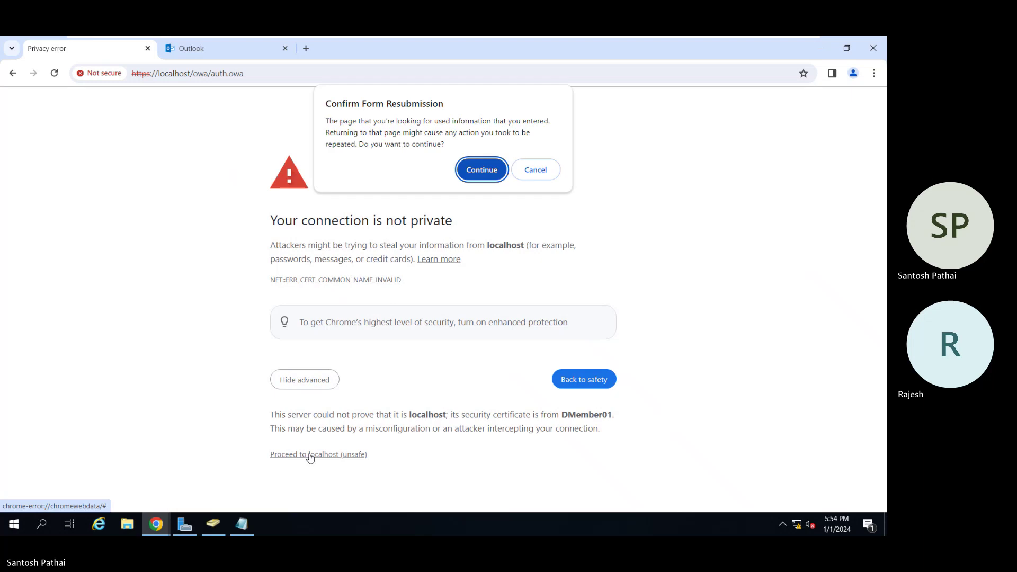
click(475, 172)
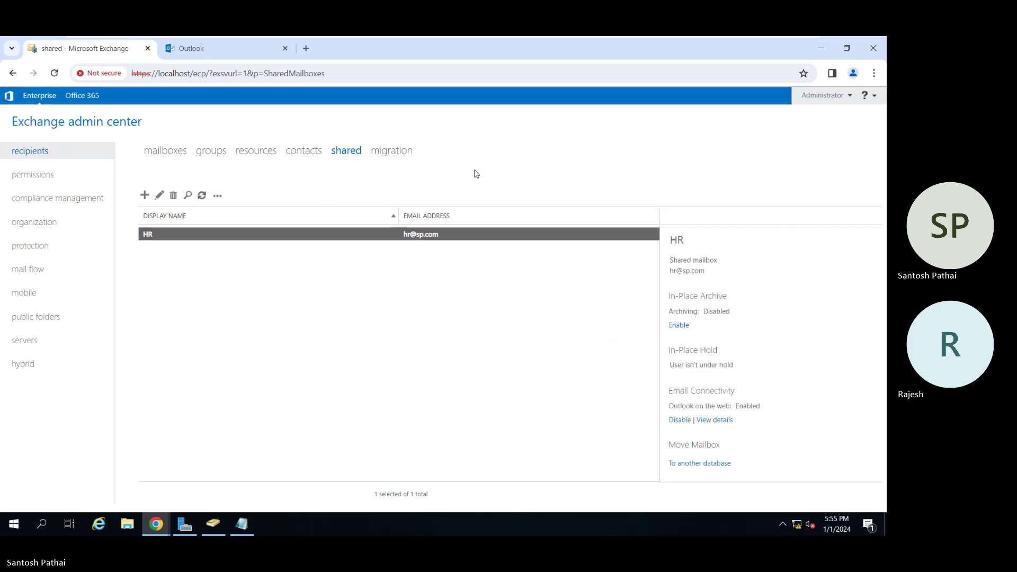
Select the HR shared mailbox, then minimize the virtual machine to reach the meeting.
click(360, 310)
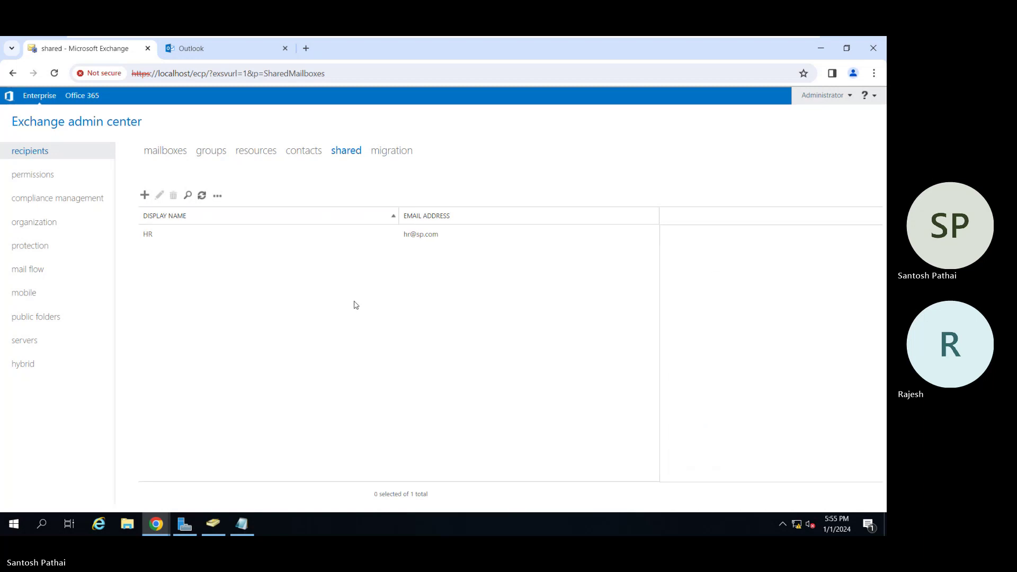
click(230, 238)
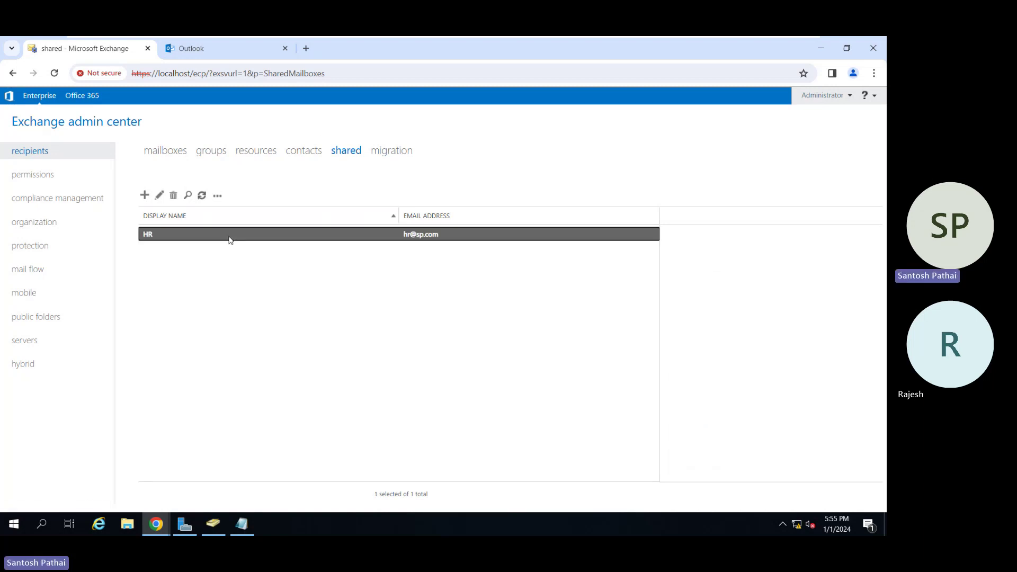
mouse_move(483, 37)
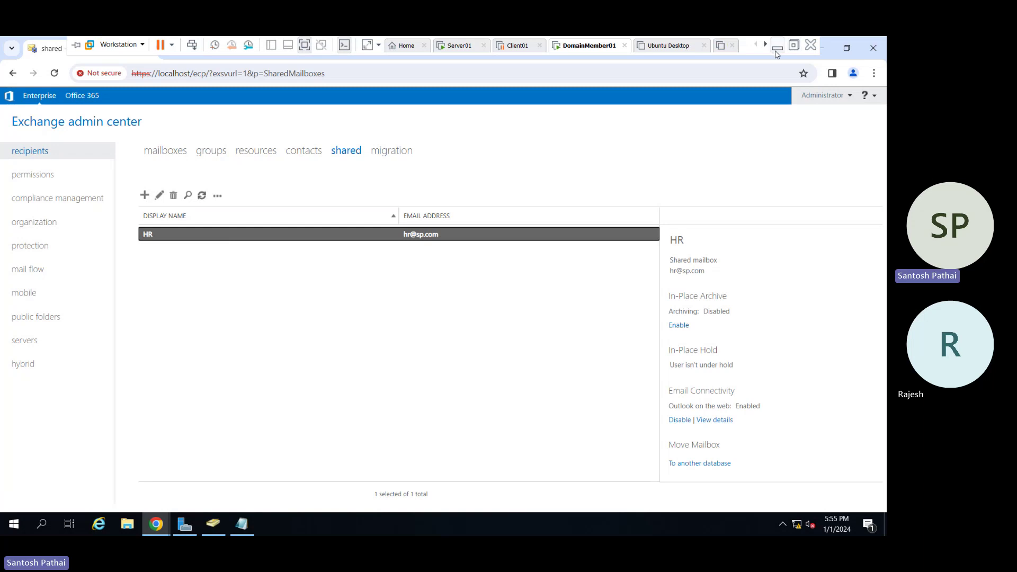
click(777, 49)
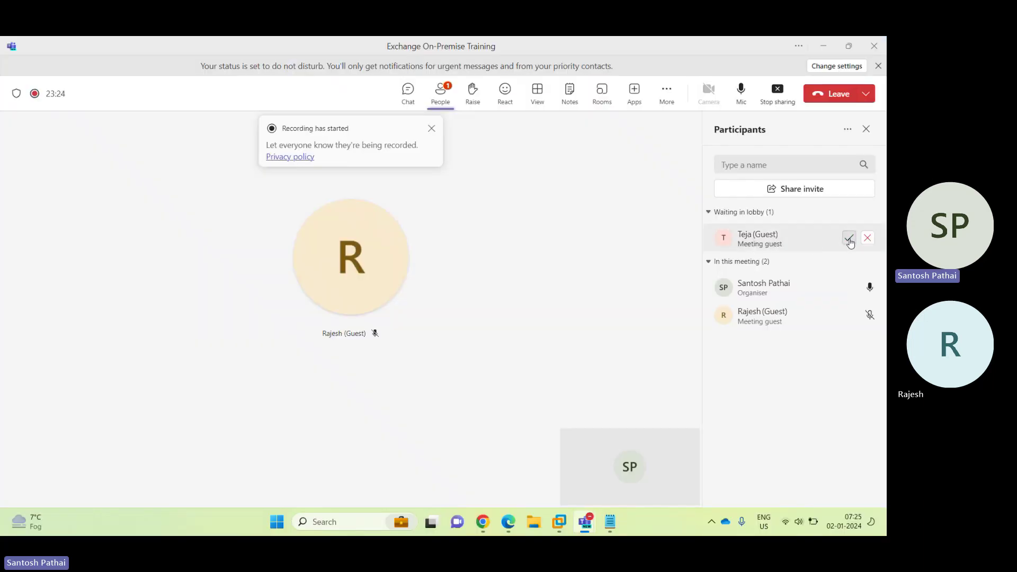
Admit the lobby guest, dismiss the recording notice, and bring Exchange admin center back.
click(849, 238)
click(432, 130)
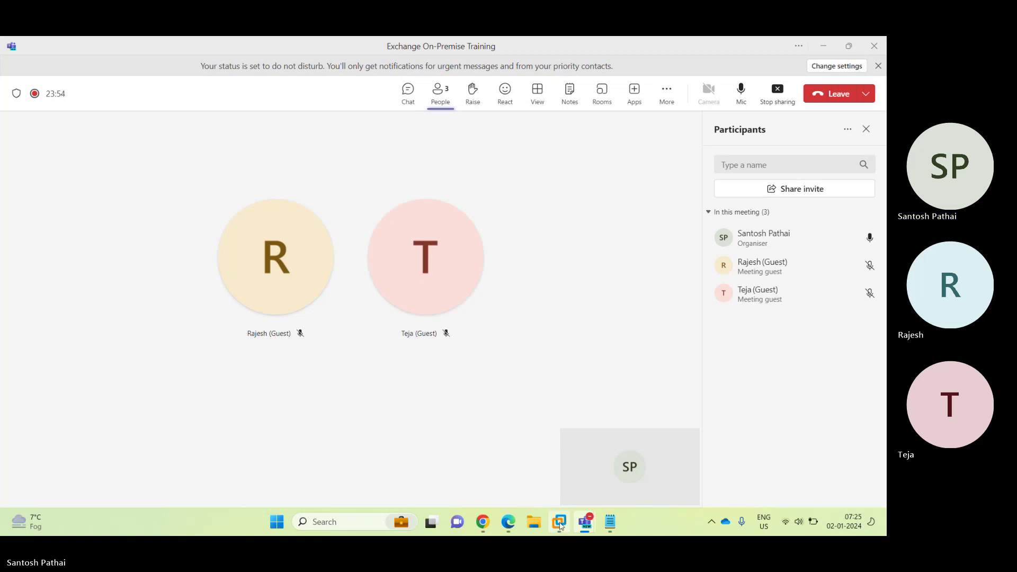
mouse_move(556, 525)
click(558, 444)
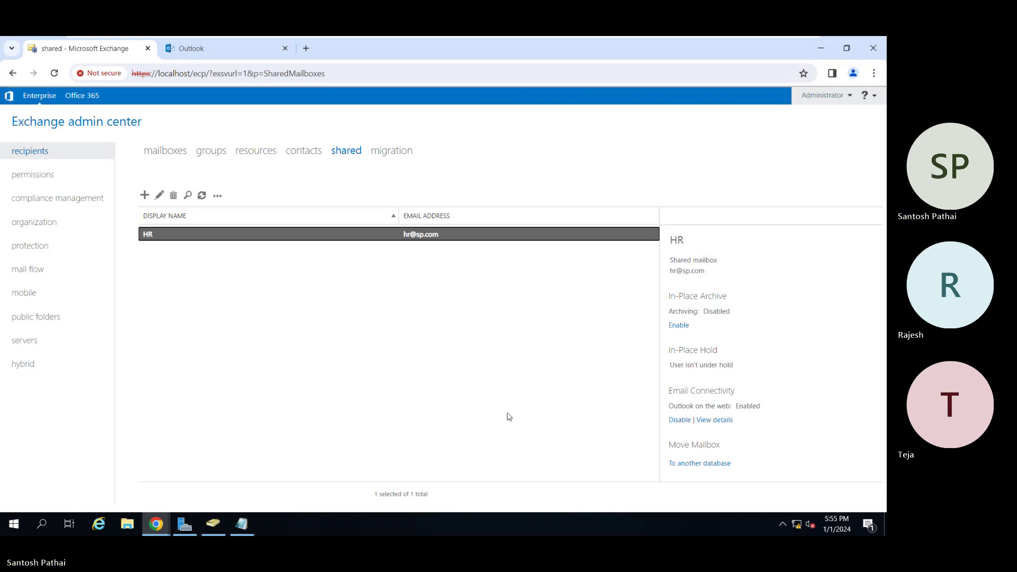
Review the HR mailbox's Full Access and Send As delegates, then cancel without saving.
click(159, 196)
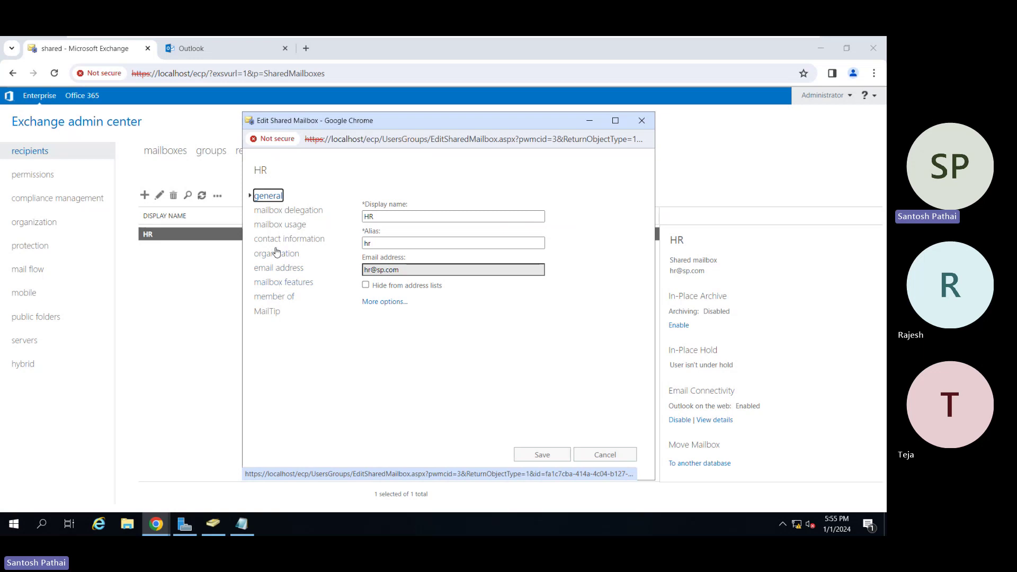
click(282, 212)
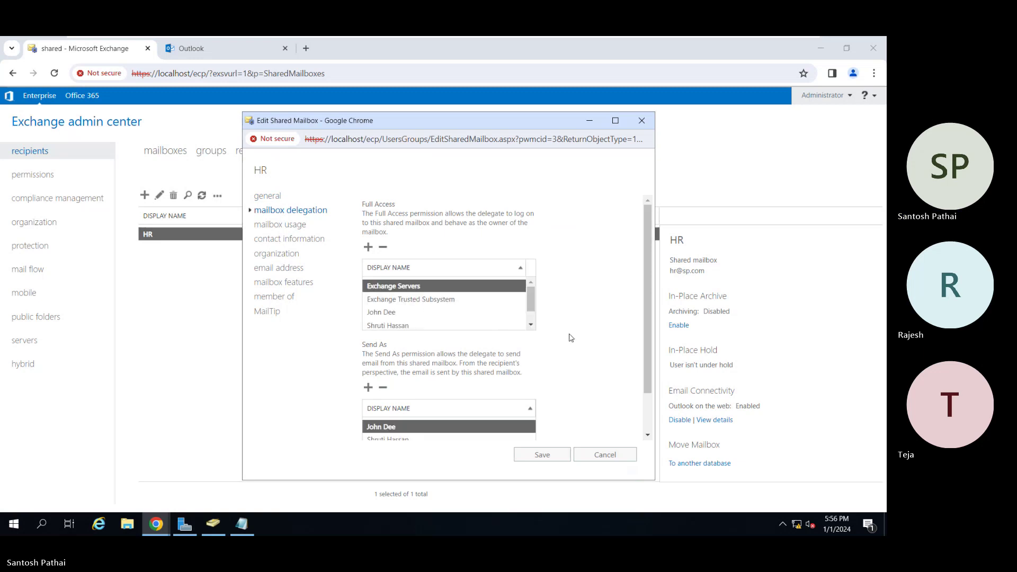
click(445, 312)
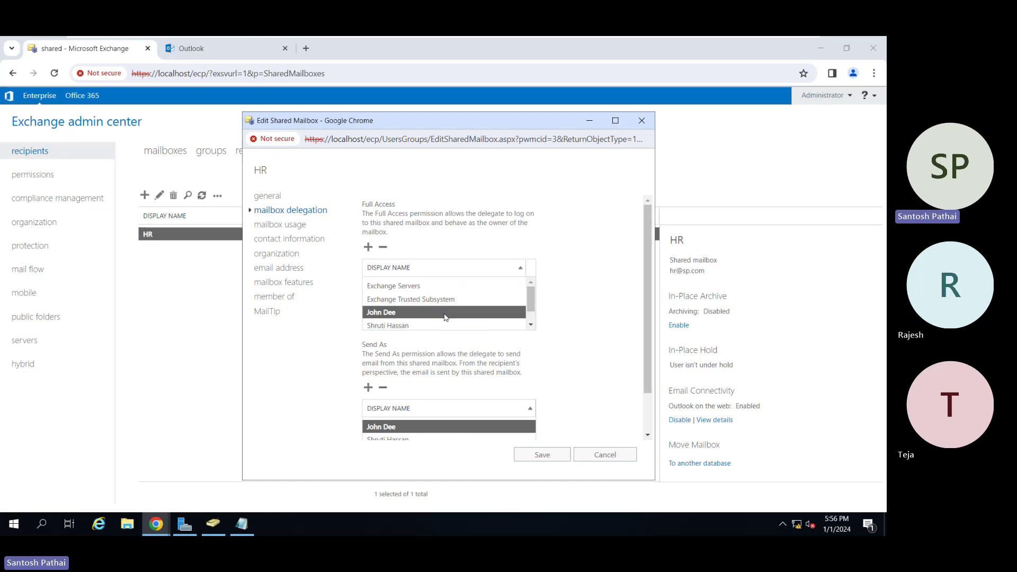
click(531, 325)
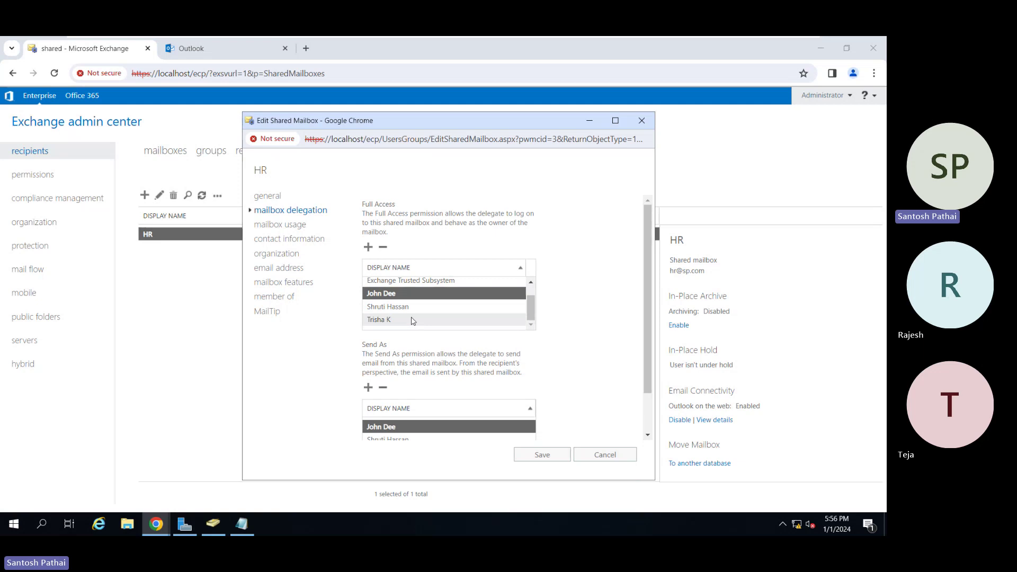
scroll(651, 419, down, 1)
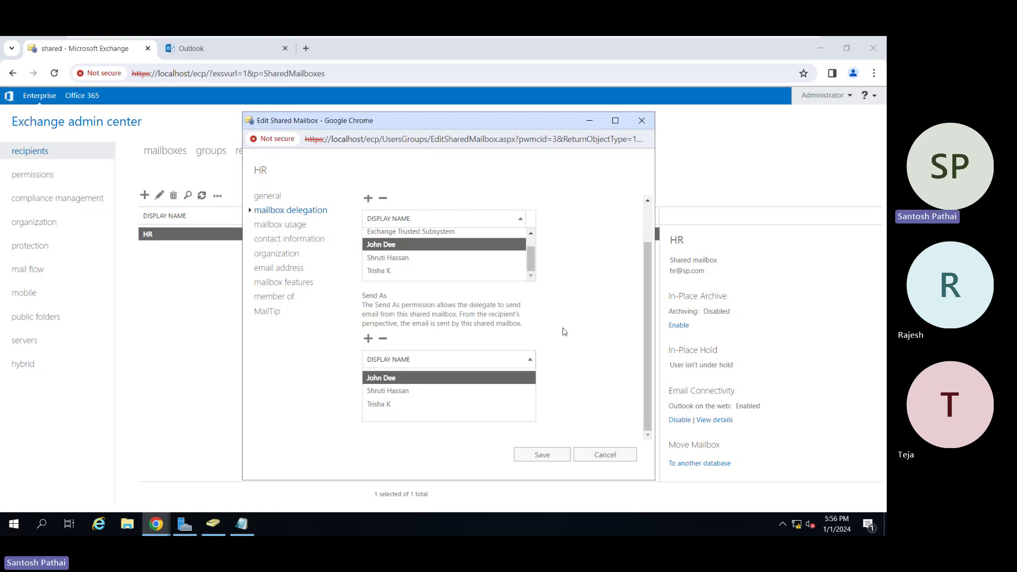
click(591, 456)
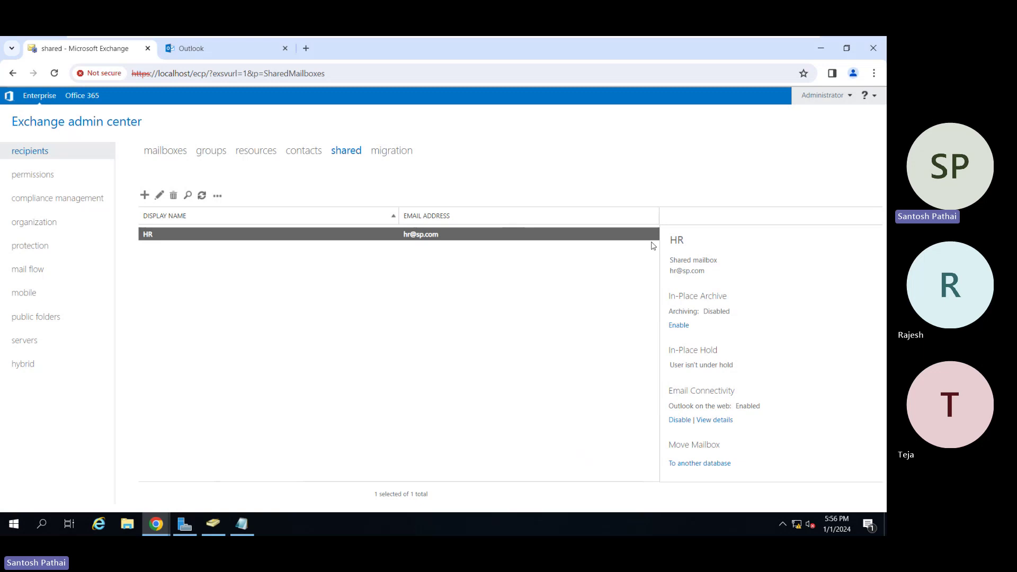
Deselect the HR mailbox and switch to the incognito Outlook on the web window.
click(872, 77)
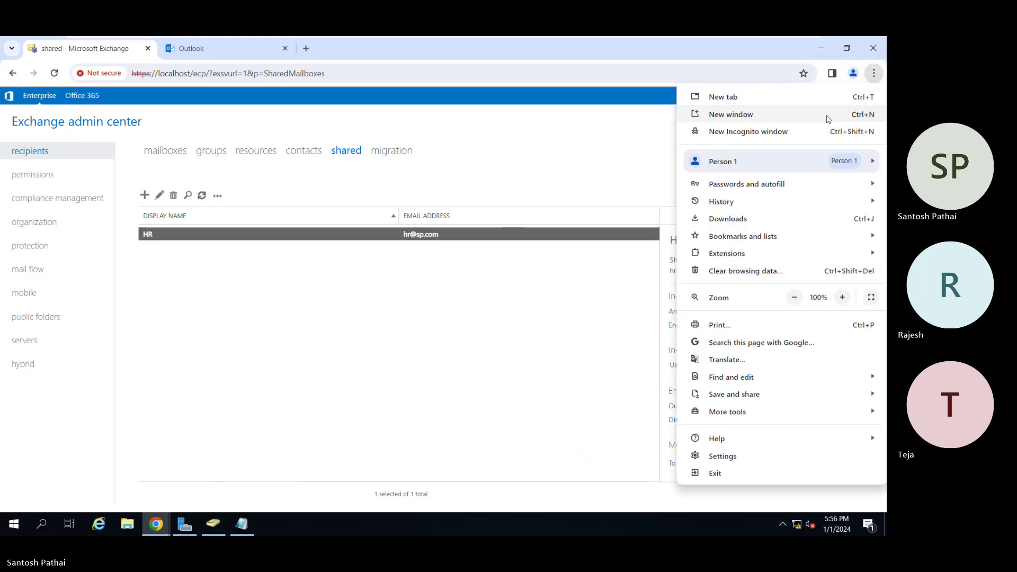
click(437, 326)
click(437, 327)
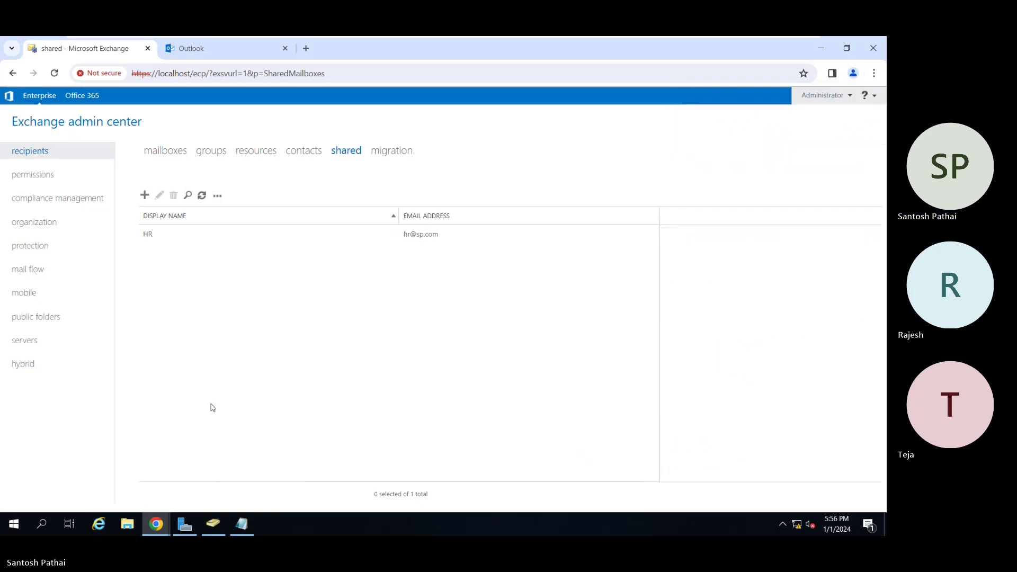
mouse_move(162, 528)
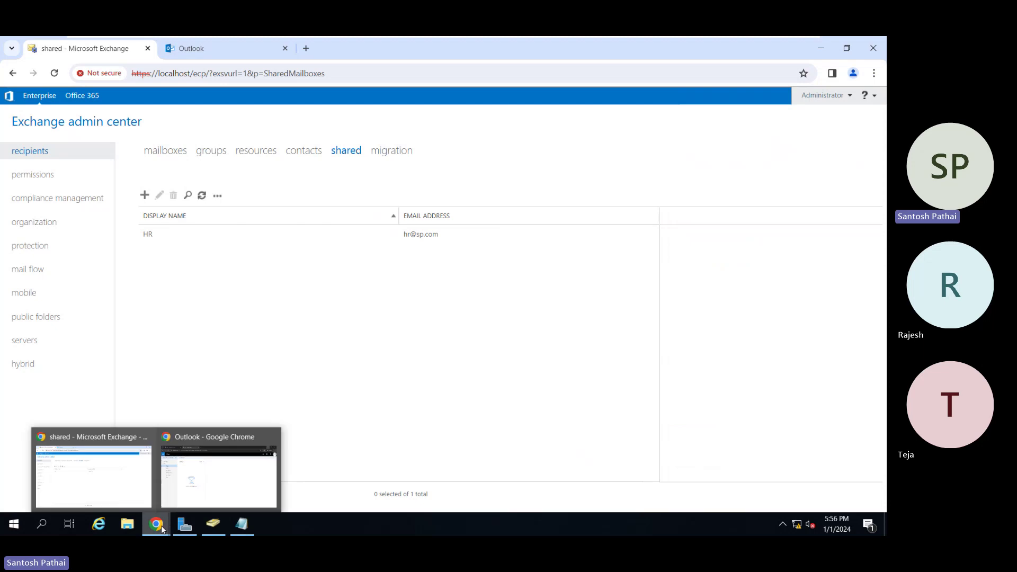
click(196, 478)
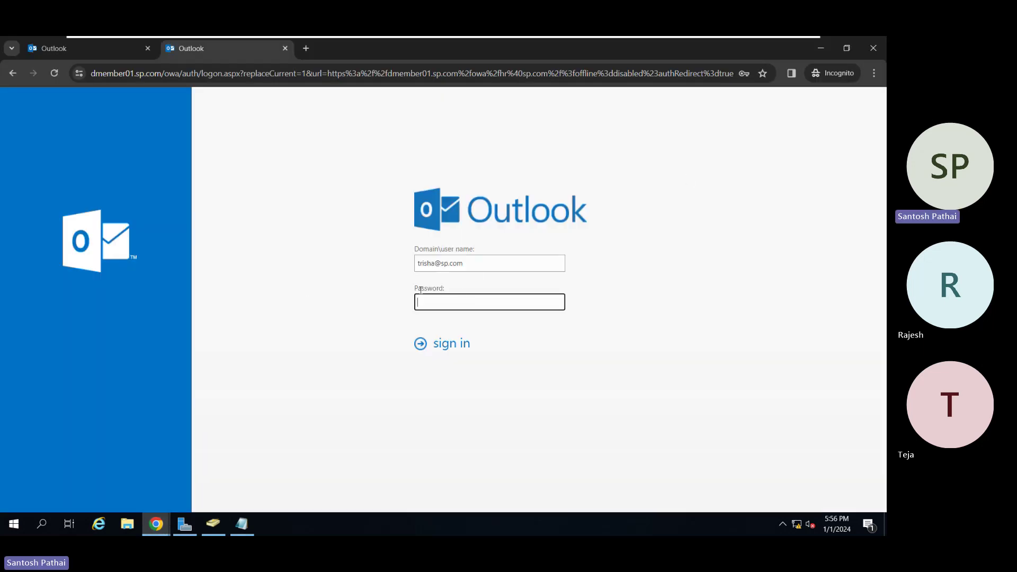
Sign in to Outlook on the web with the saved password, close the extra tab, and check the account menu.
click(482, 301)
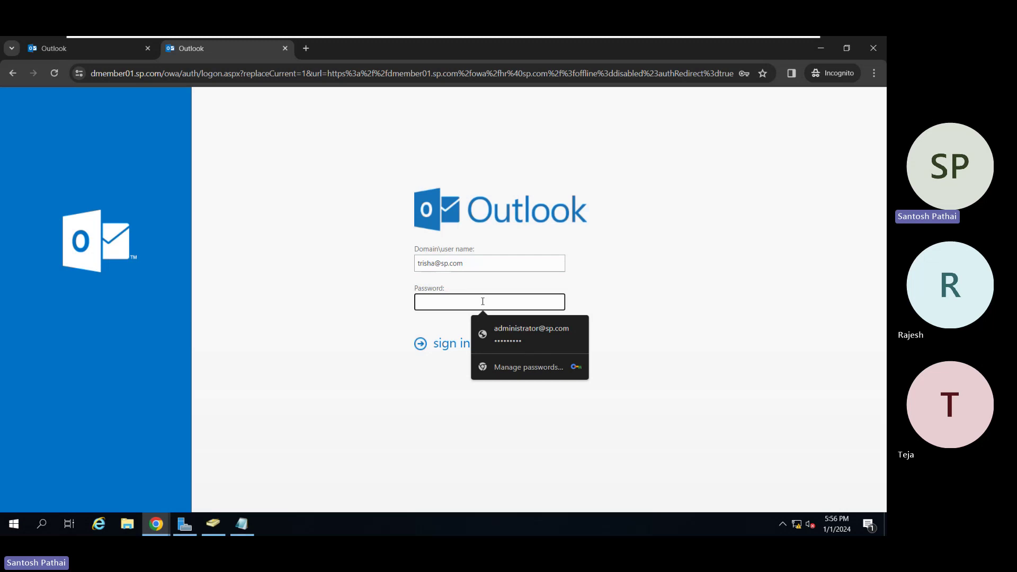
text(Pa)
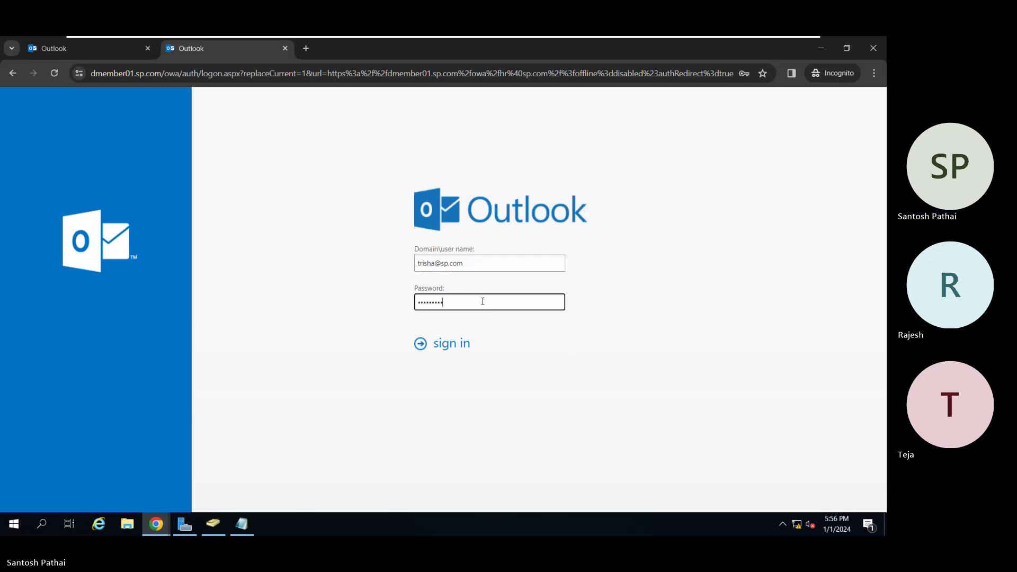
key(Return)
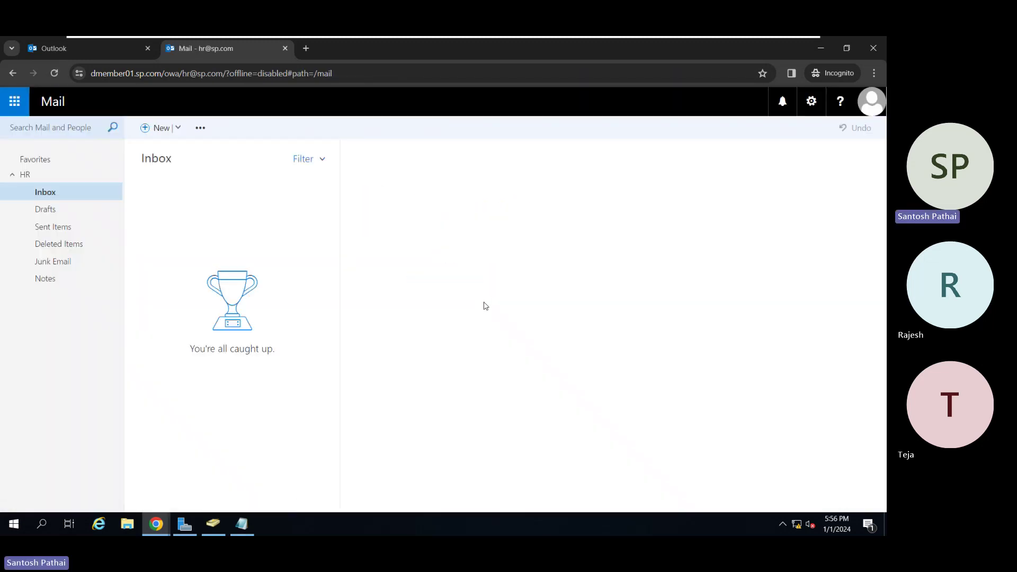
click(147, 48)
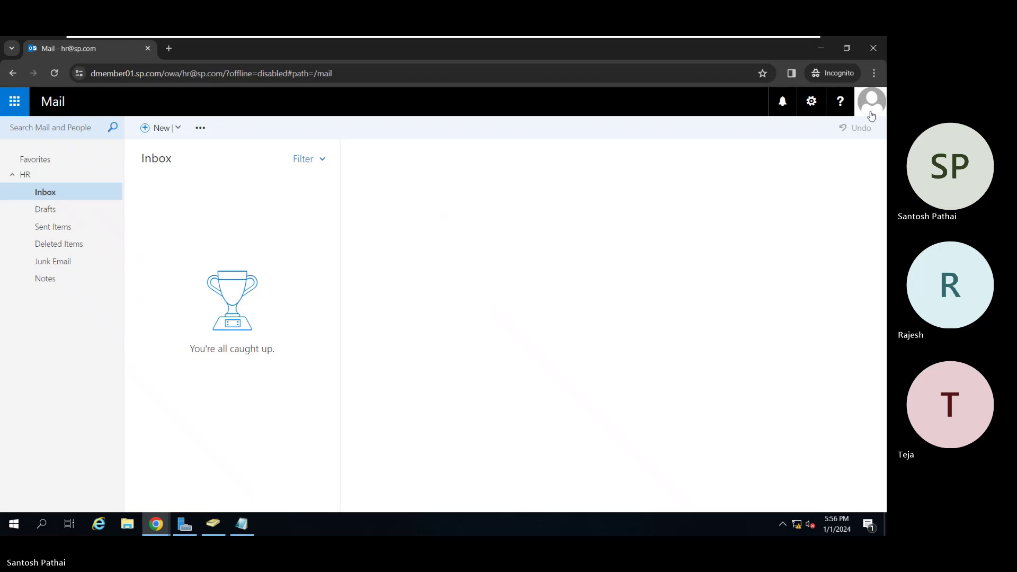
click(871, 106)
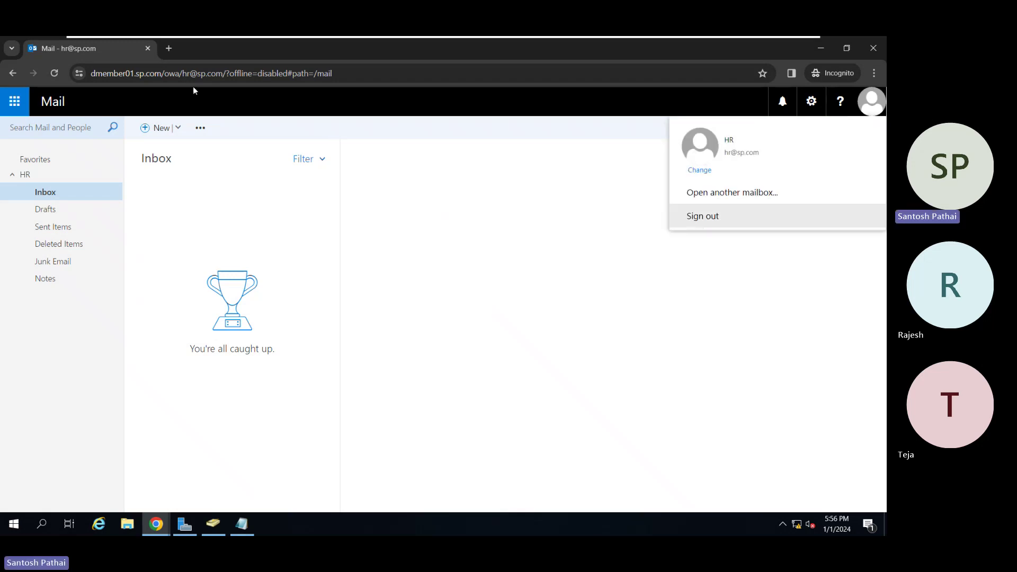
Close the mailbox window and load localhost/owa in a new incognito window, which returns HTTP 403.
click(149, 50)
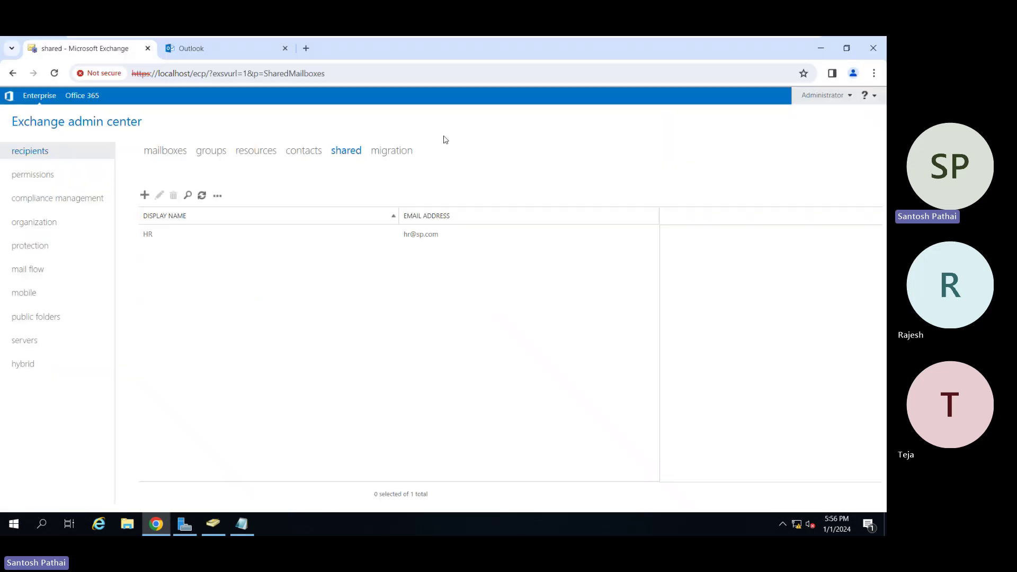
click(874, 73)
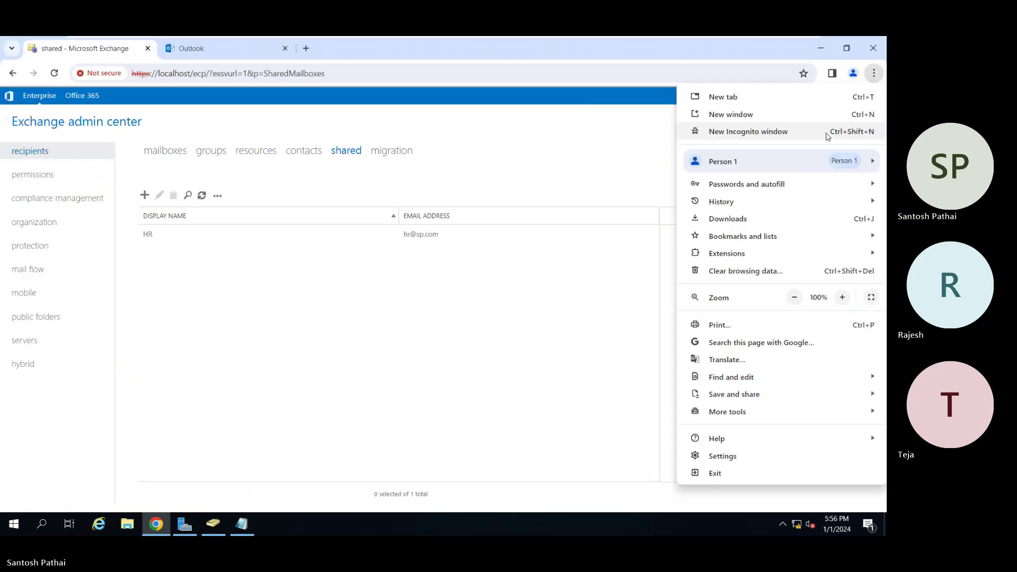
click(825, 133)
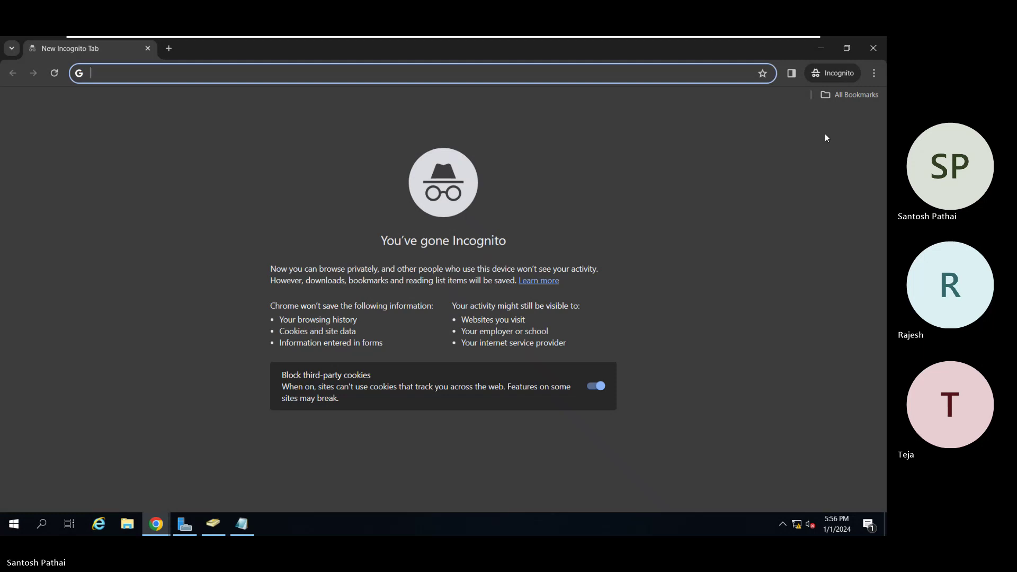
text(local)
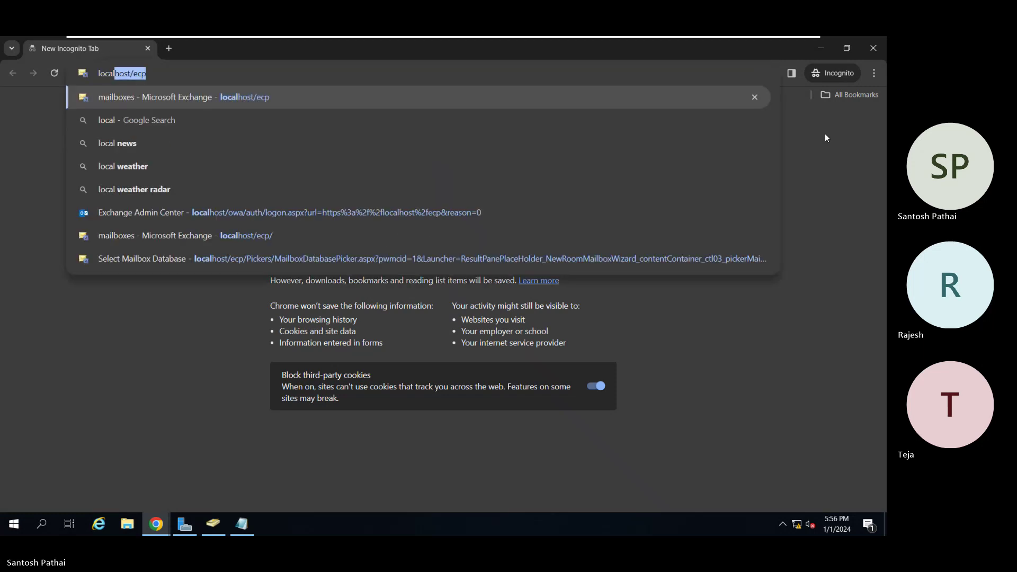
text(host/owa)
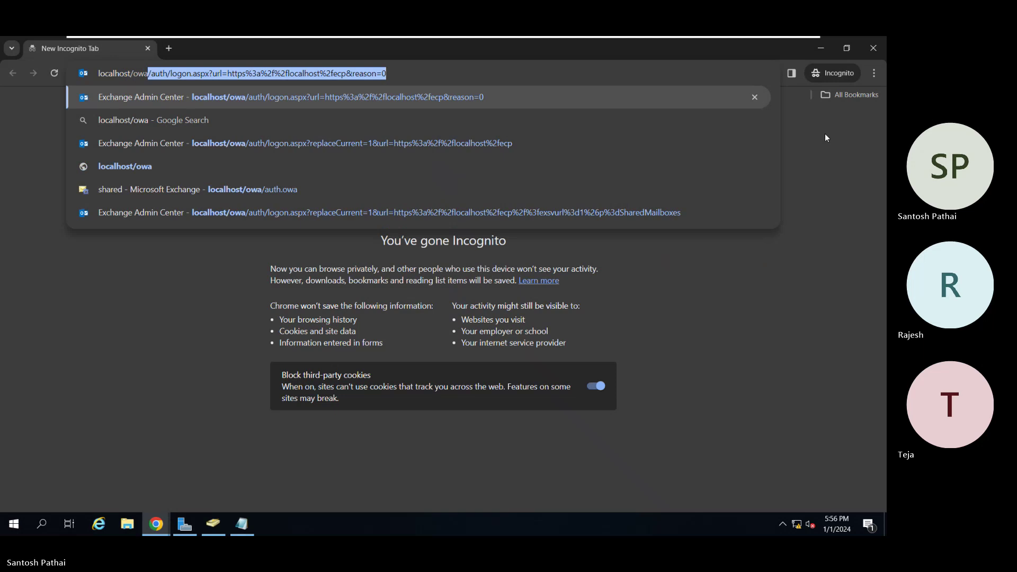
key(Delete)
key(Return)
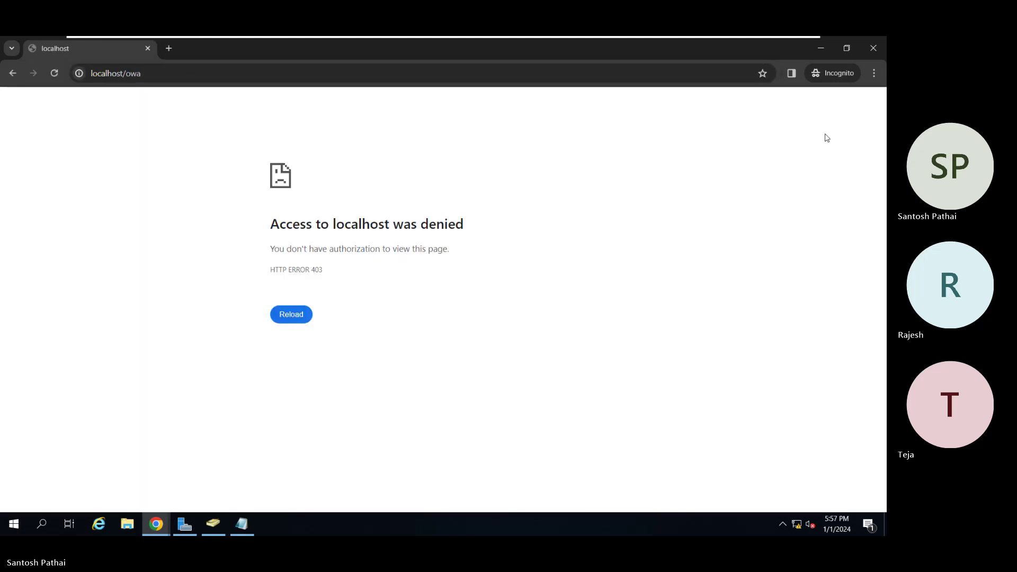
Look up the server's host name by running hostname in a command prompt.
click(546, 80)
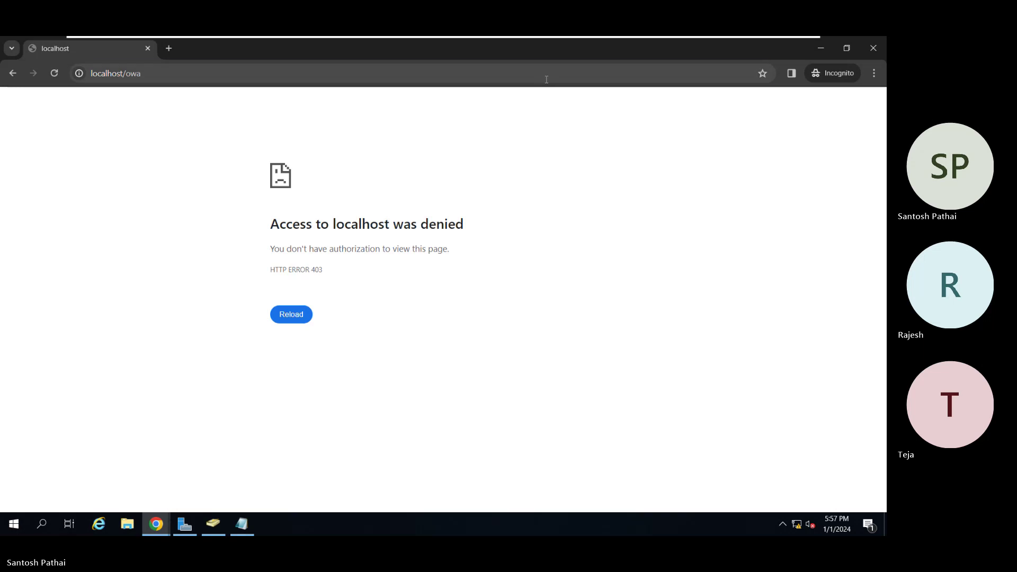
key(alt+Tab)
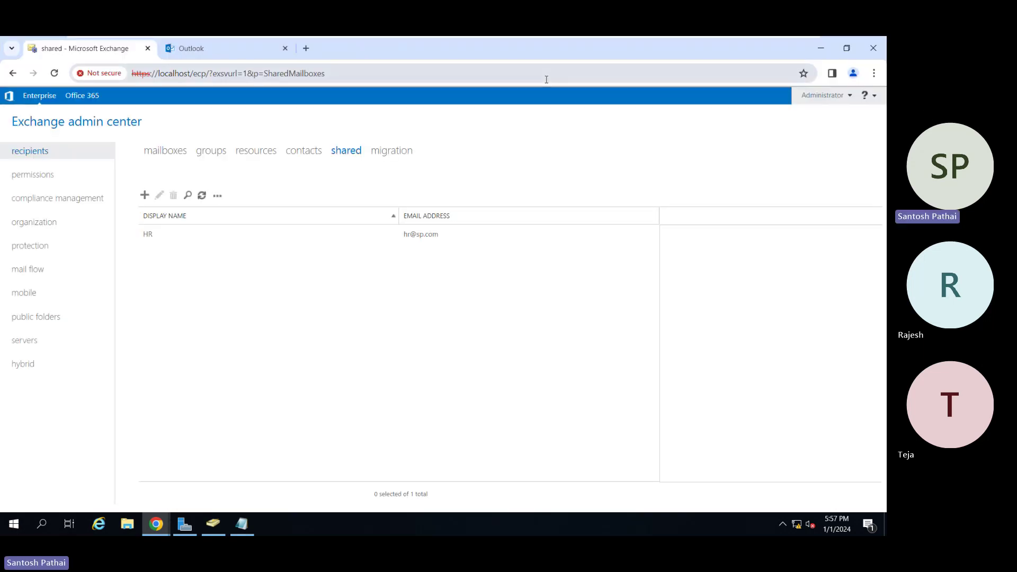
key(alt+Tab)
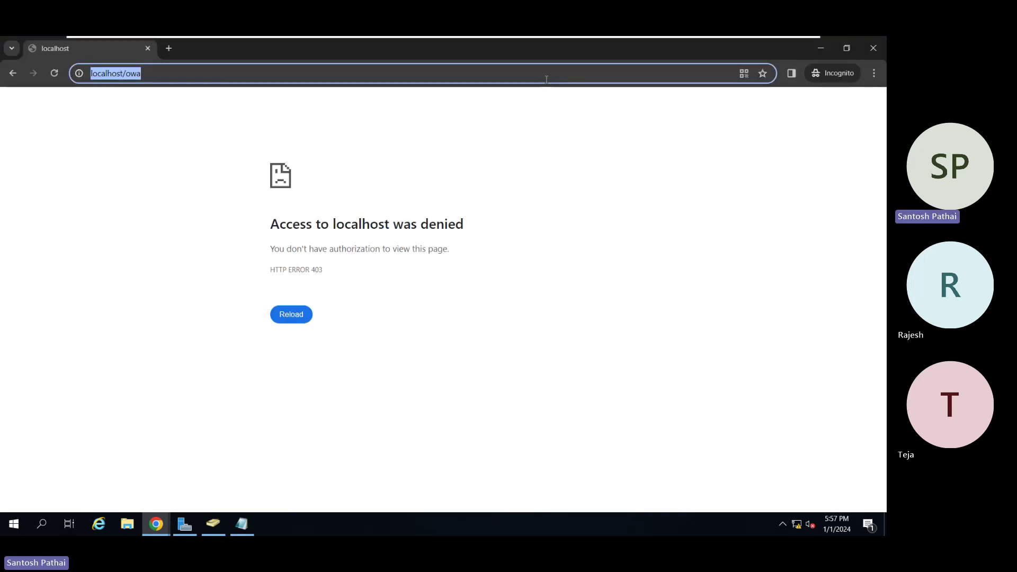
key(super+r)
key(Return)
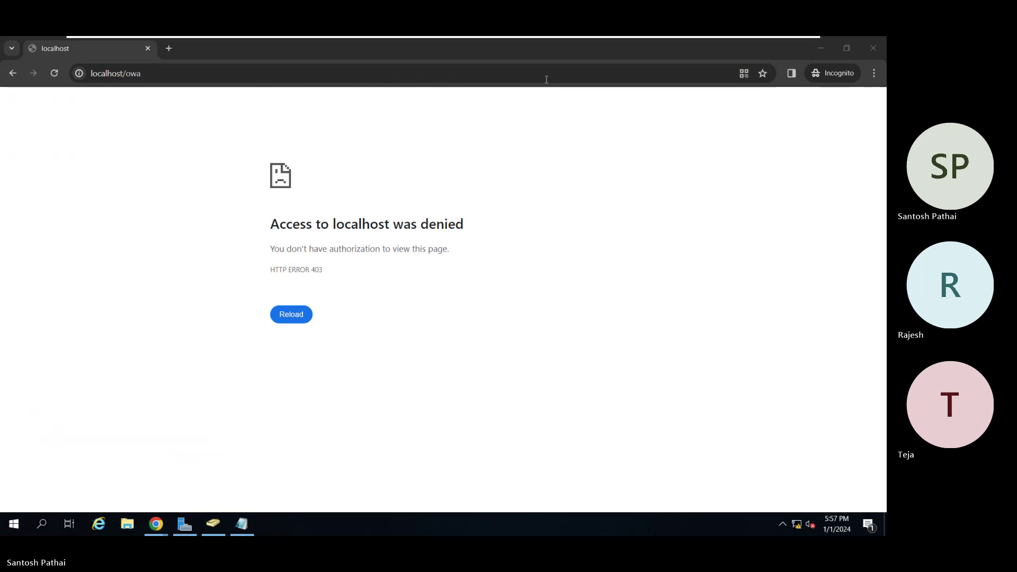
text(hostname)
key(Return)
text(e)
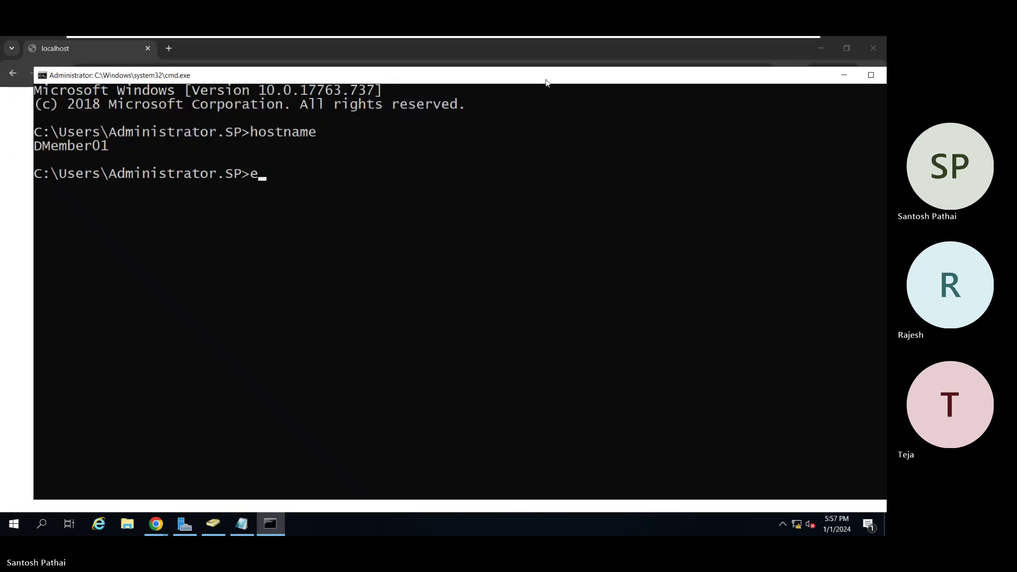
text(xit)
key(Return)
text(dmember01.sp.com/owa)
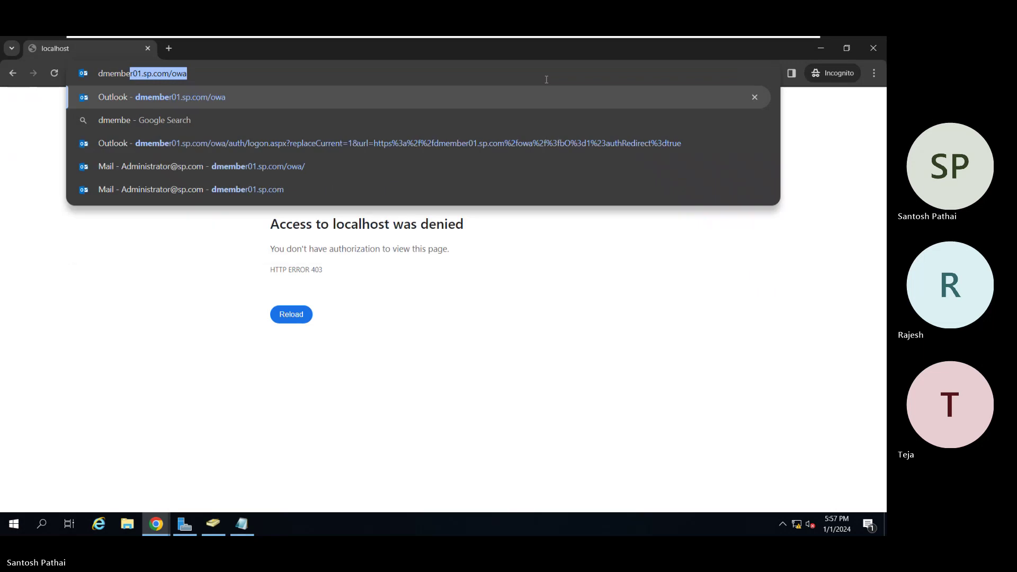
key(Return)
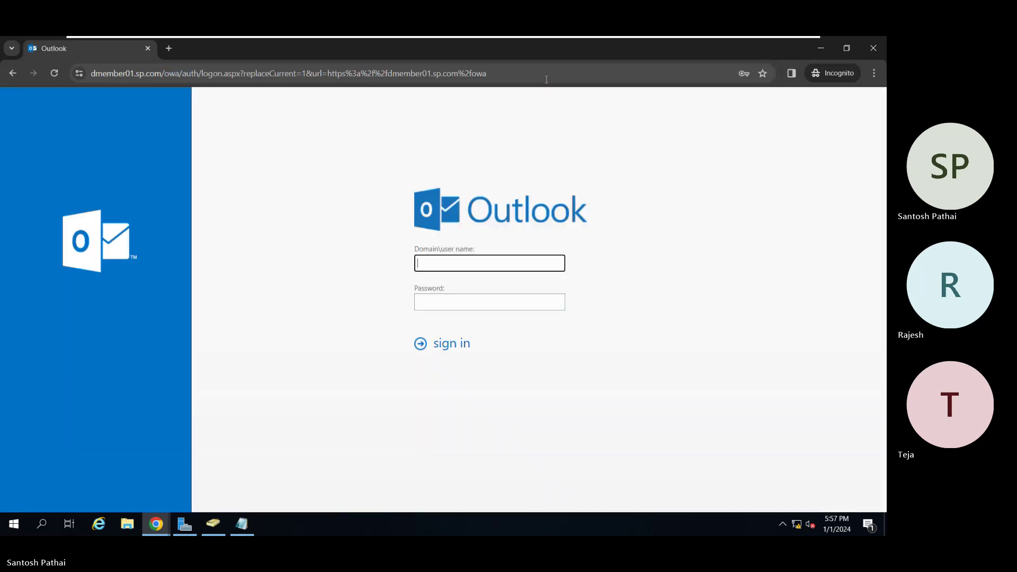
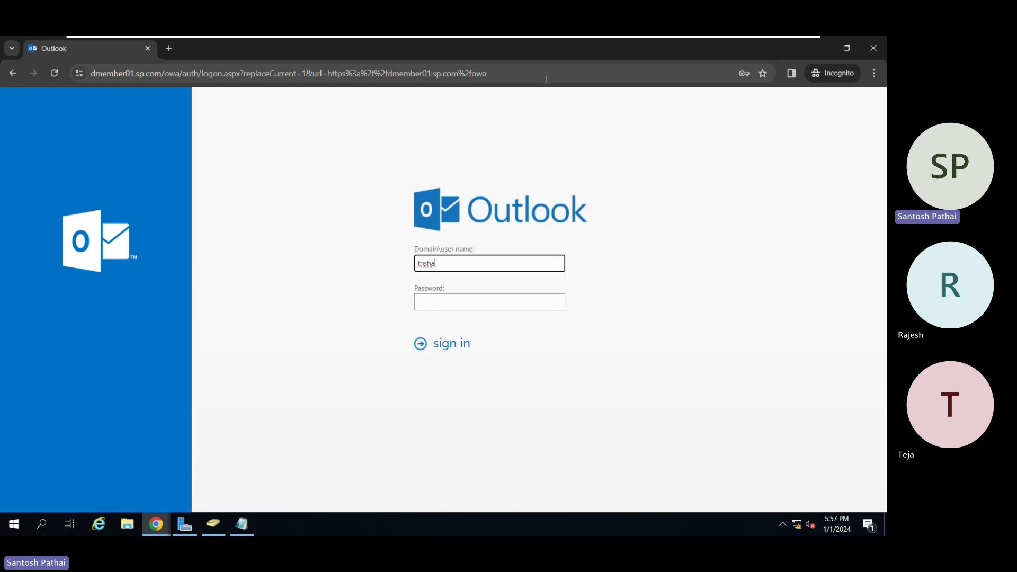
key(Tab)
text(•••••)
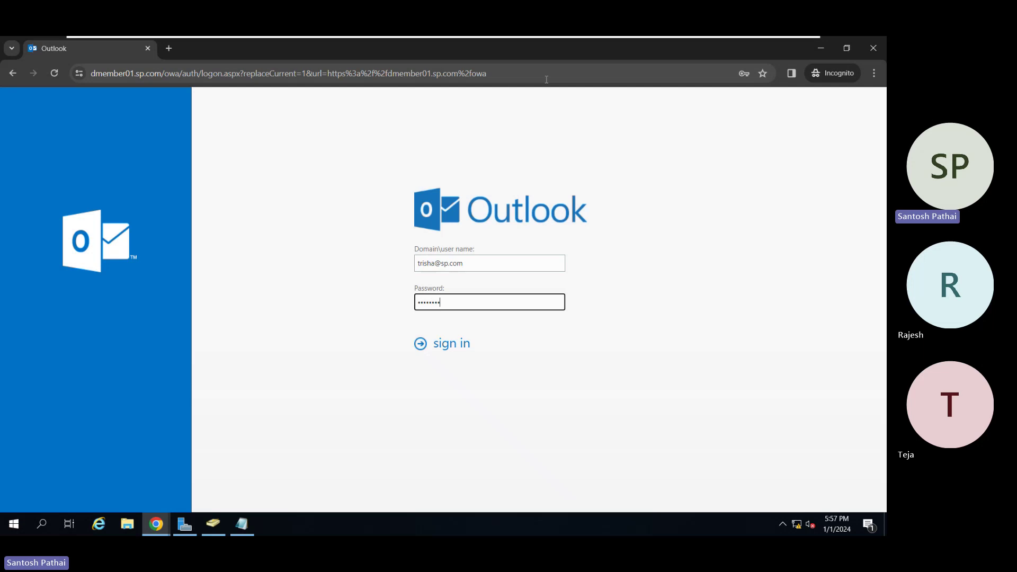
key(Return)
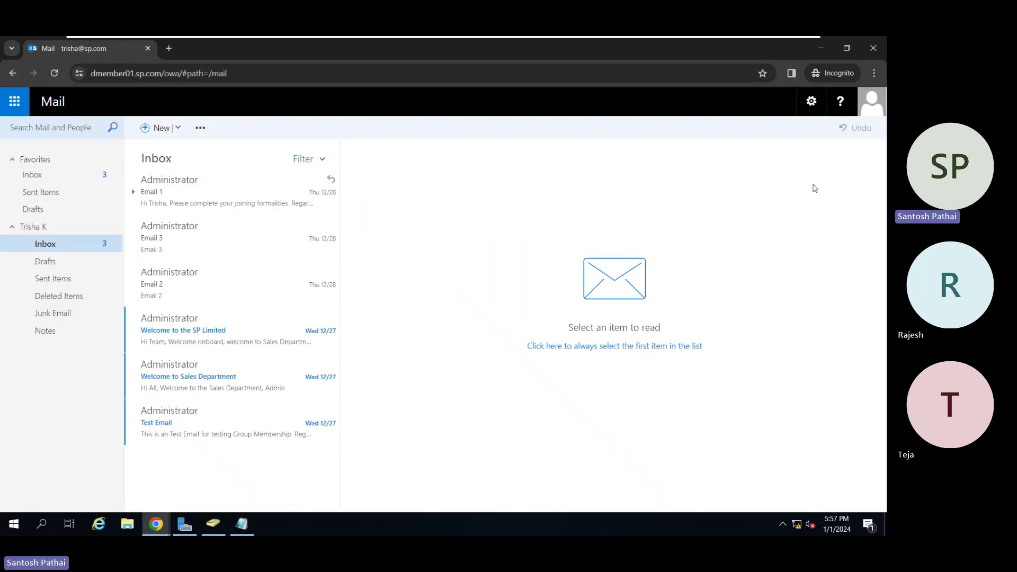
click(867, 113)
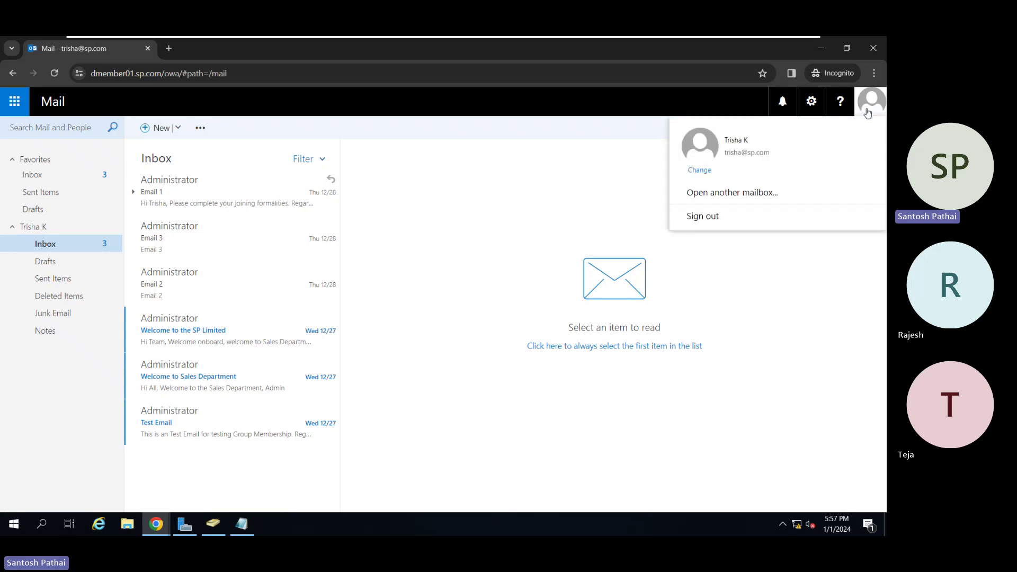
Open the HR mailbox, found by typing hr@, in a second Outlook tab.
click(739, 194)
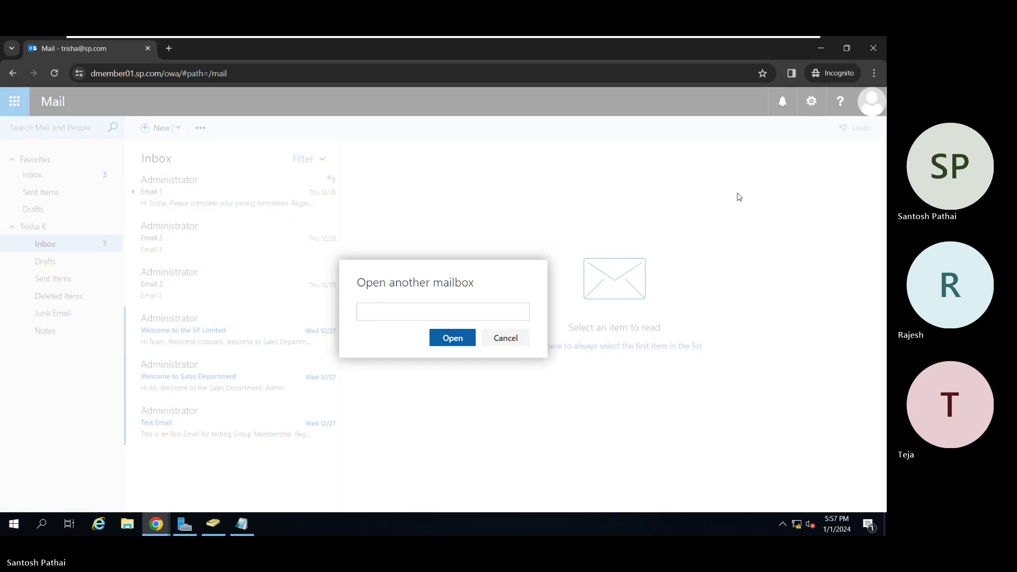
click(432, 315)
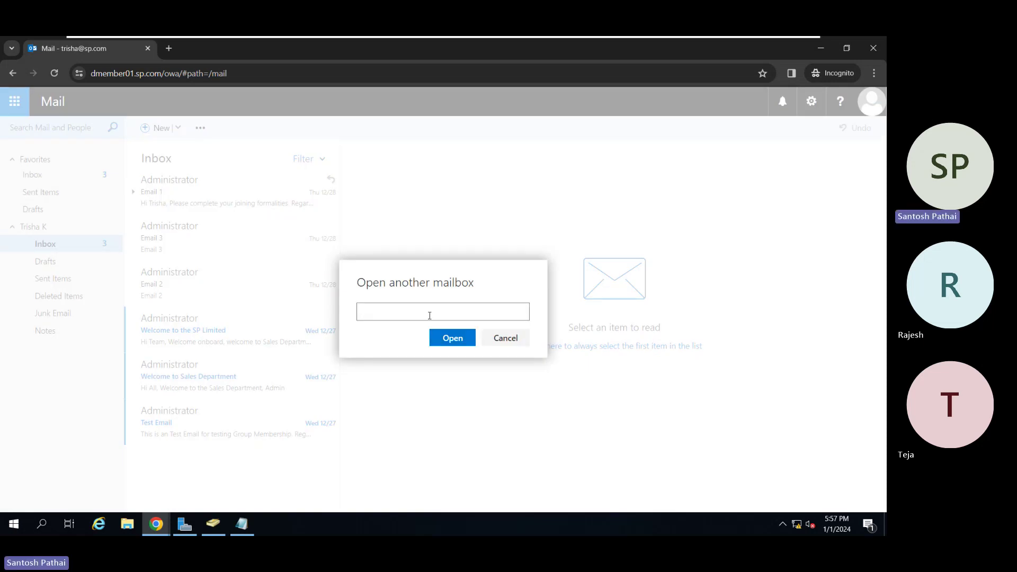
text(hr@)
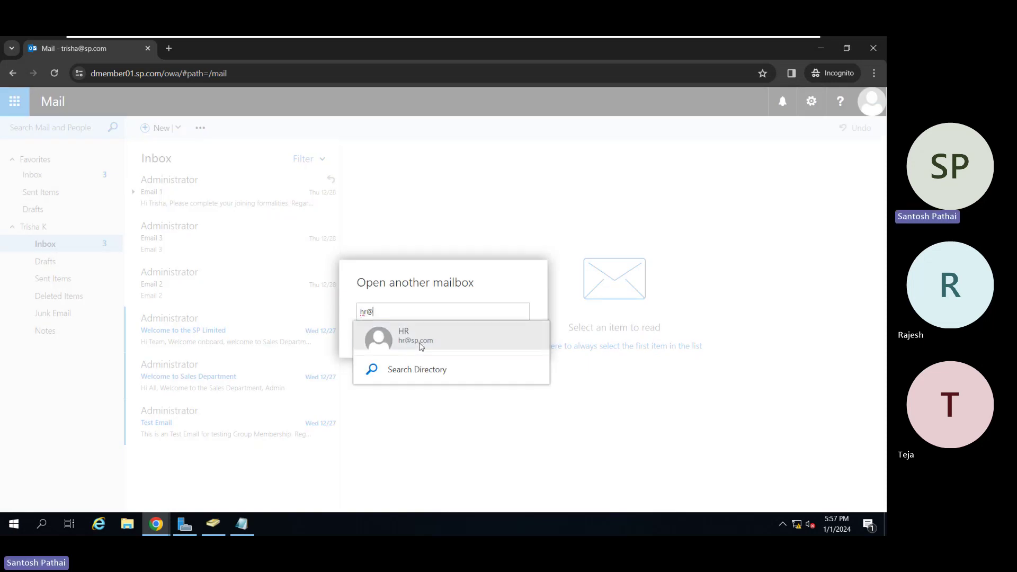
click(424, 338)
click(453, 364)
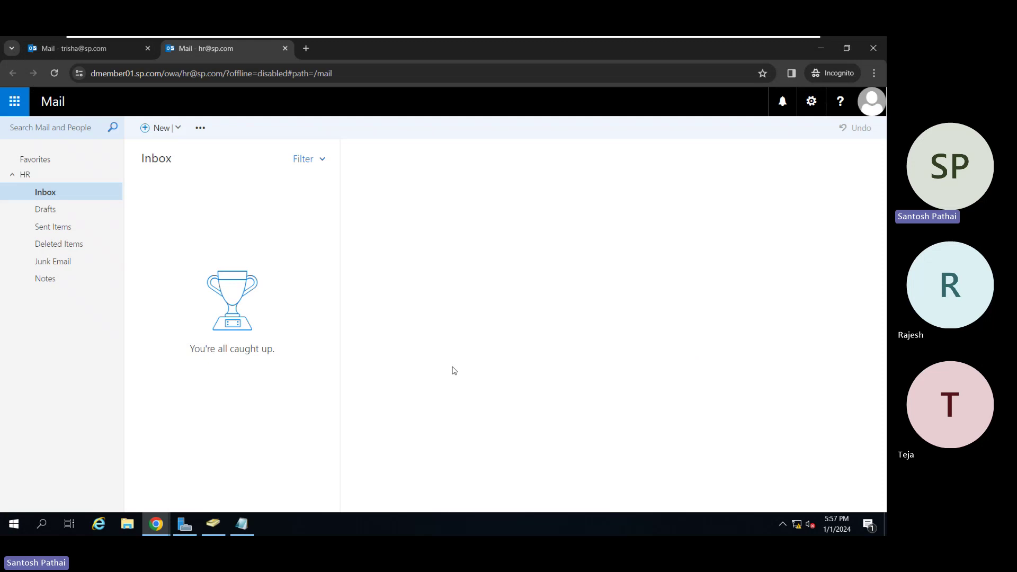
Check the Welcome Onboard message in HR's Sent Items, then go back to the user's Inbox.
click(64, 228)
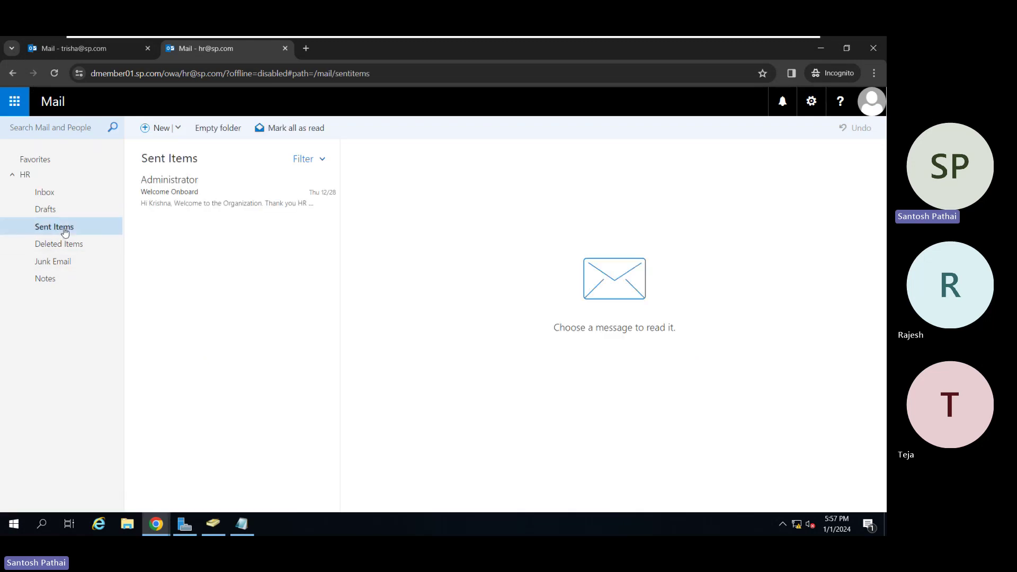
click(165, 195)
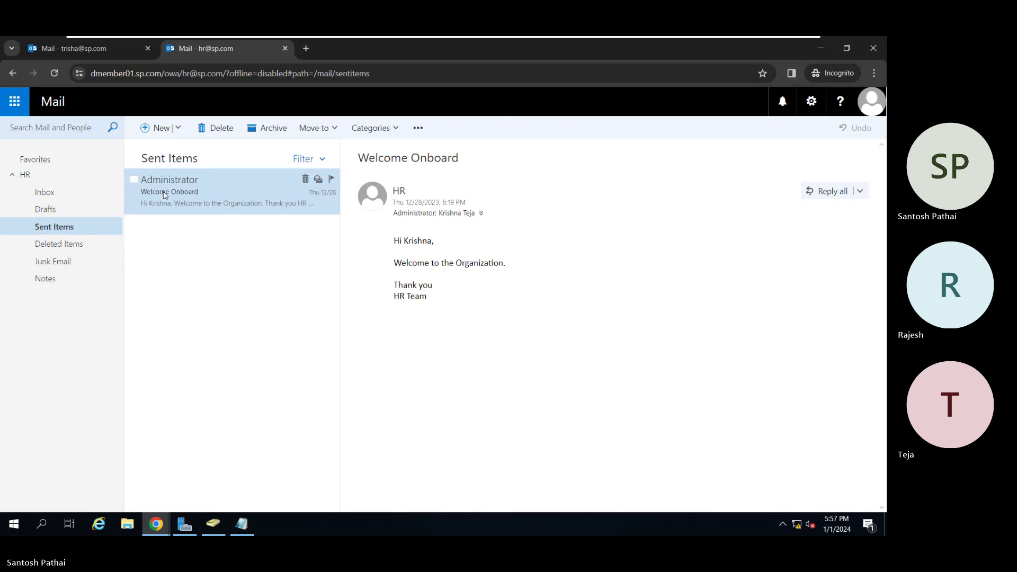
click(88, 51)
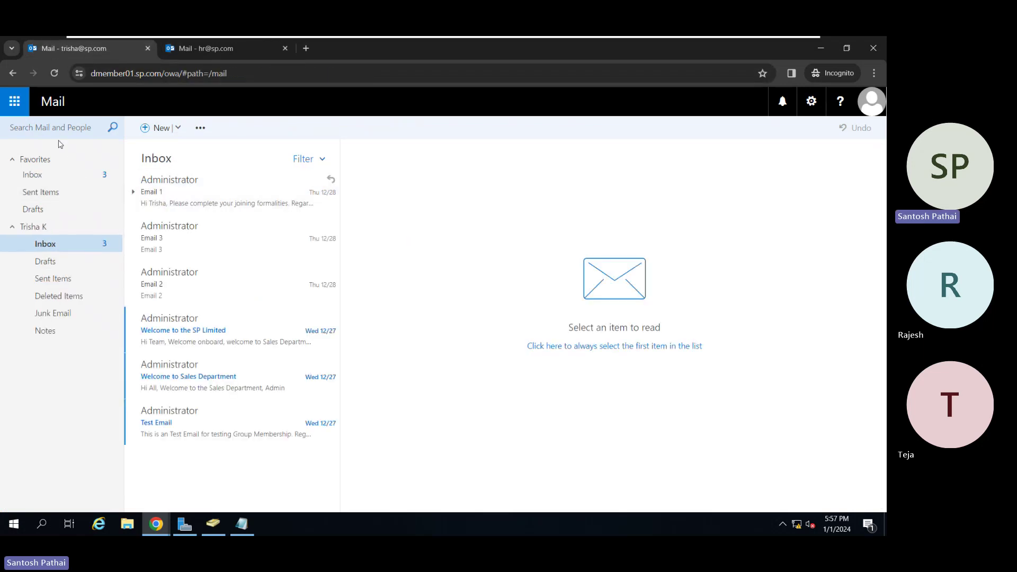
Send HR a new message titled 'Shared Mailbox Testing'.
click(155, 129)
text(hr)
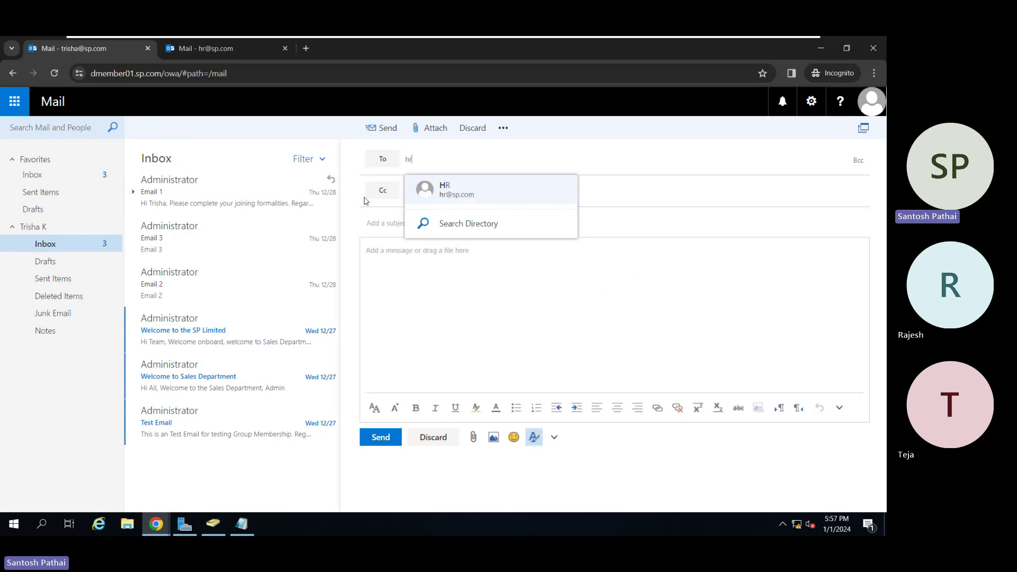
key(Tab)
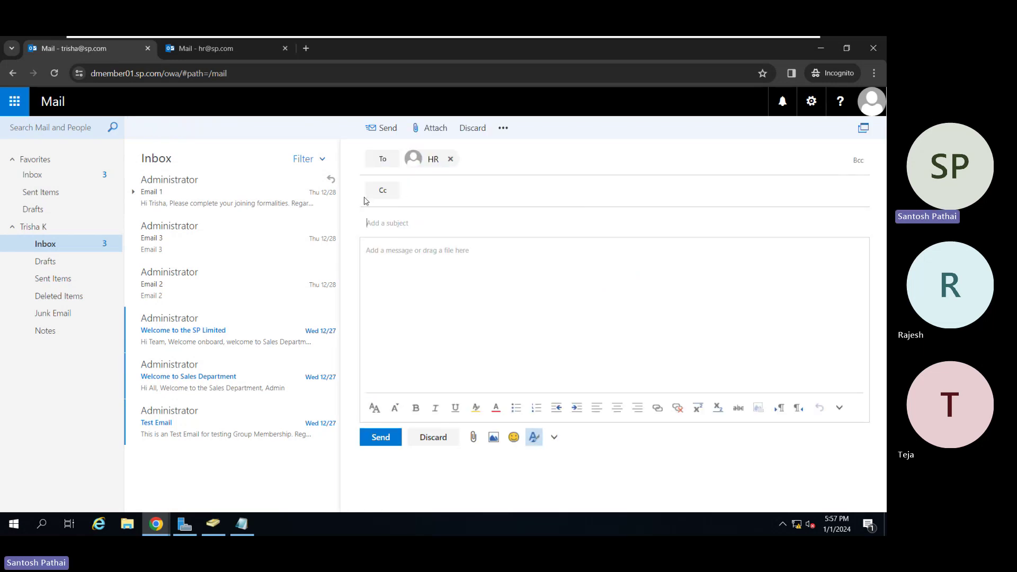
text(Shared Mailbox Testing)
key(Tab)
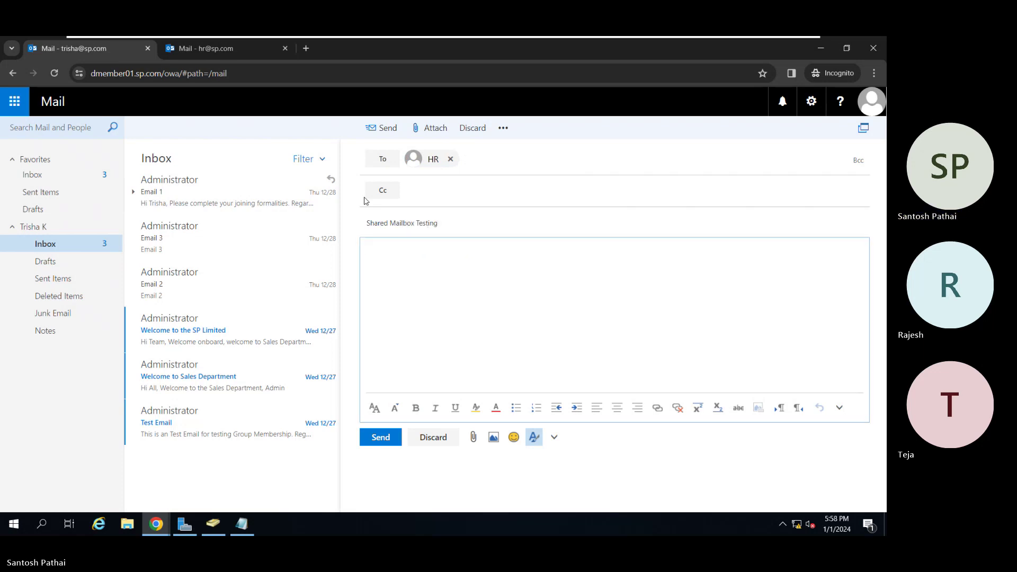
text(Shared Mailbox Testing)
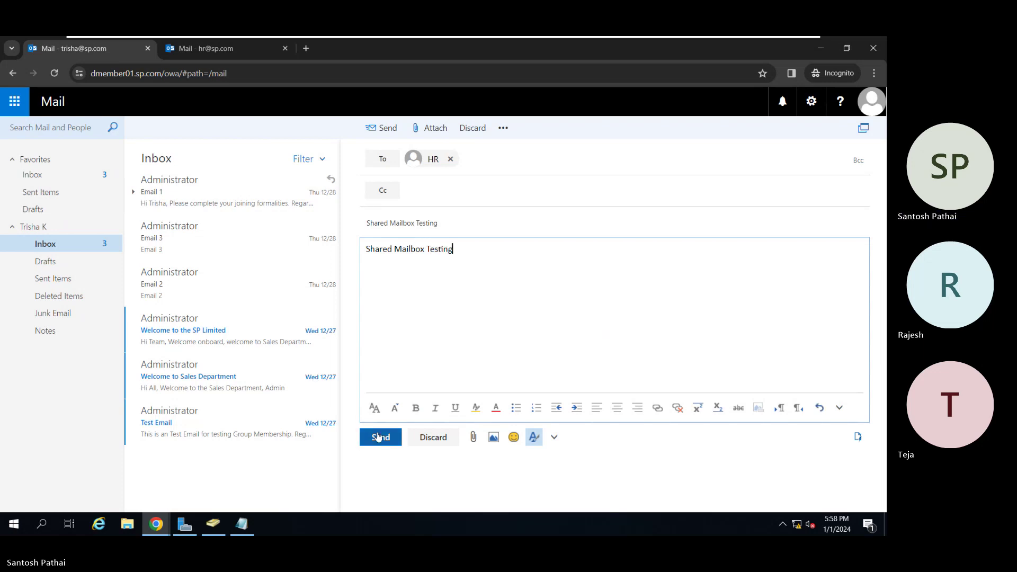
click(381, 436)
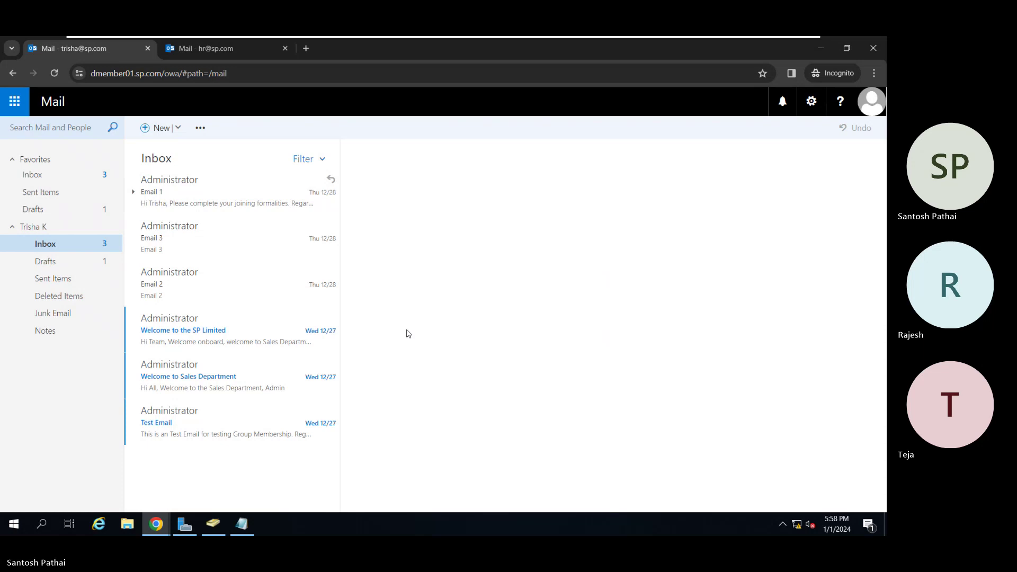
In the HR mailbox tab, open the received 'Shared Mailbox Testing' email from the Inbox.
click(203, 50)
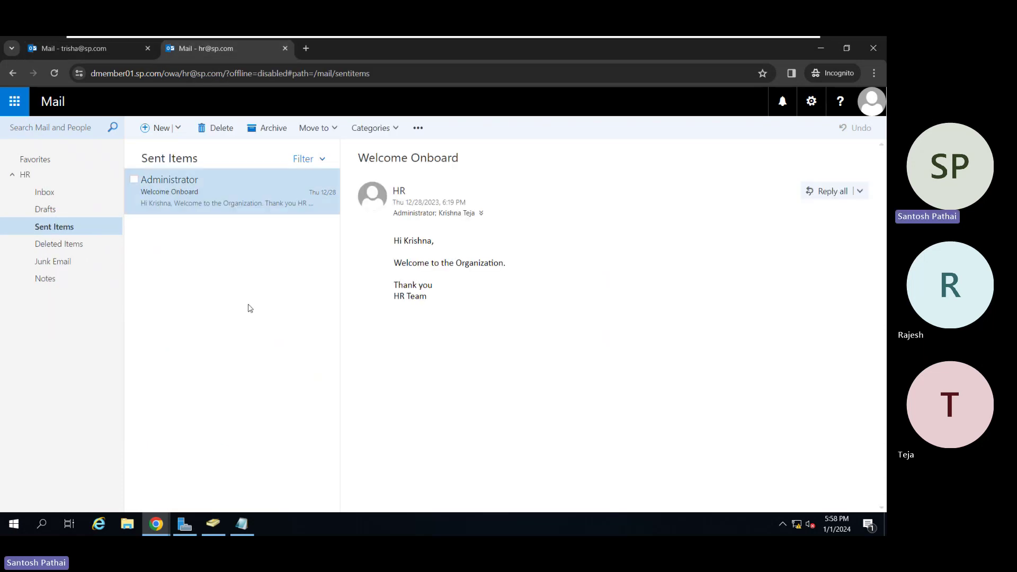
click(81, 196)
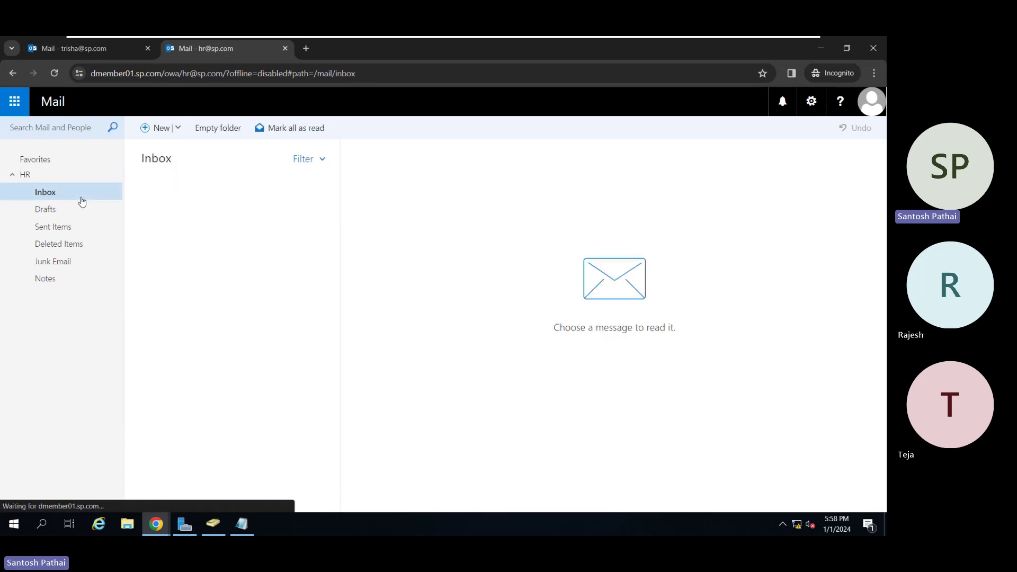
click(184, 204)
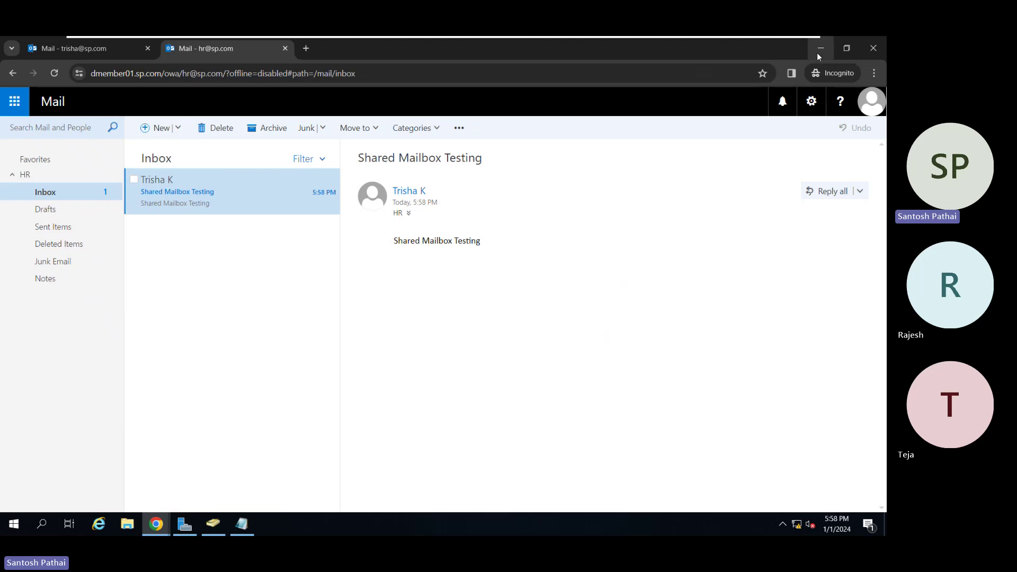
In the admin center, review the HR shared mailbox's details and its More actions list.
mouse_move(157, 530)
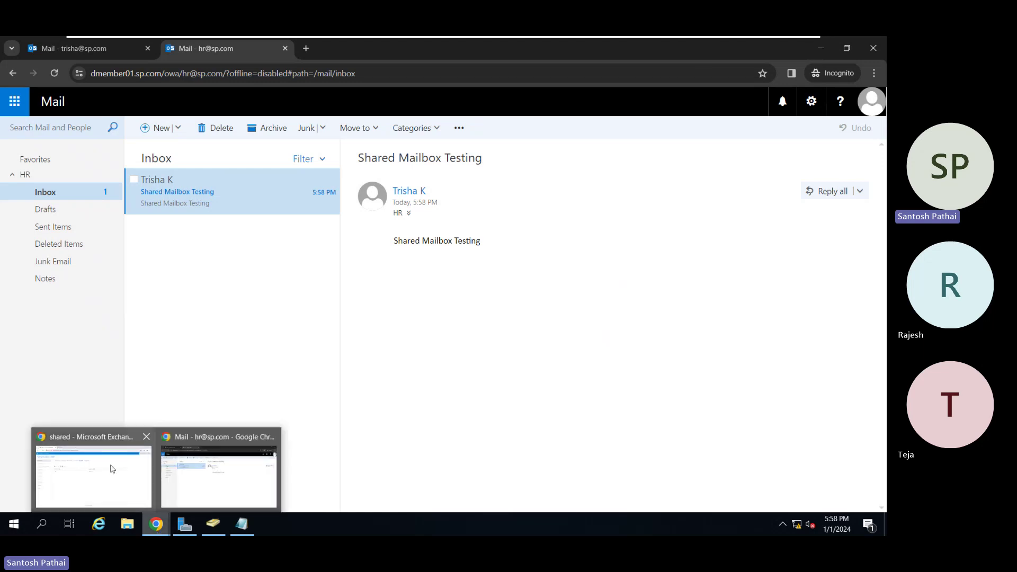
click(111, 469)
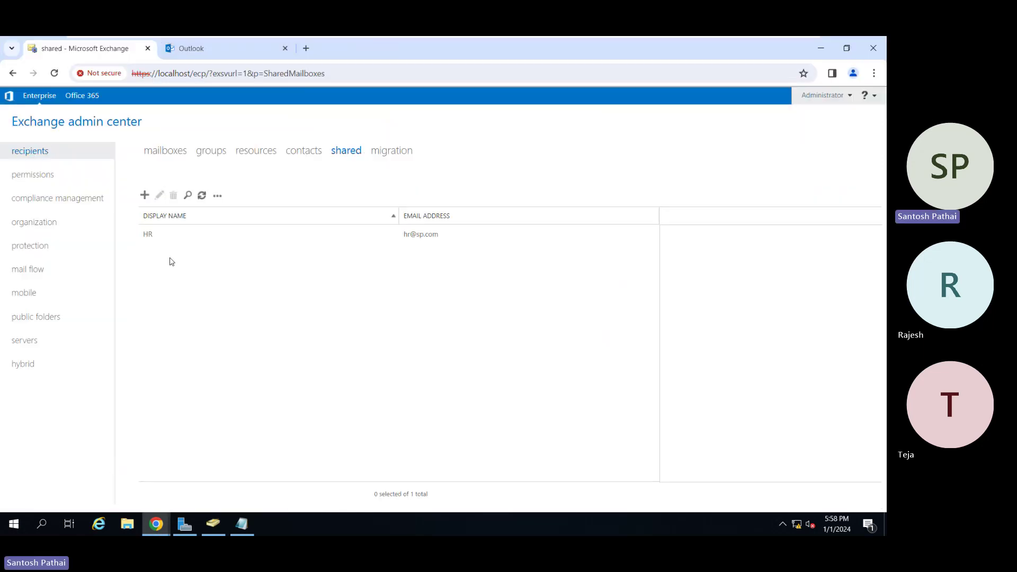
click(157, 234)
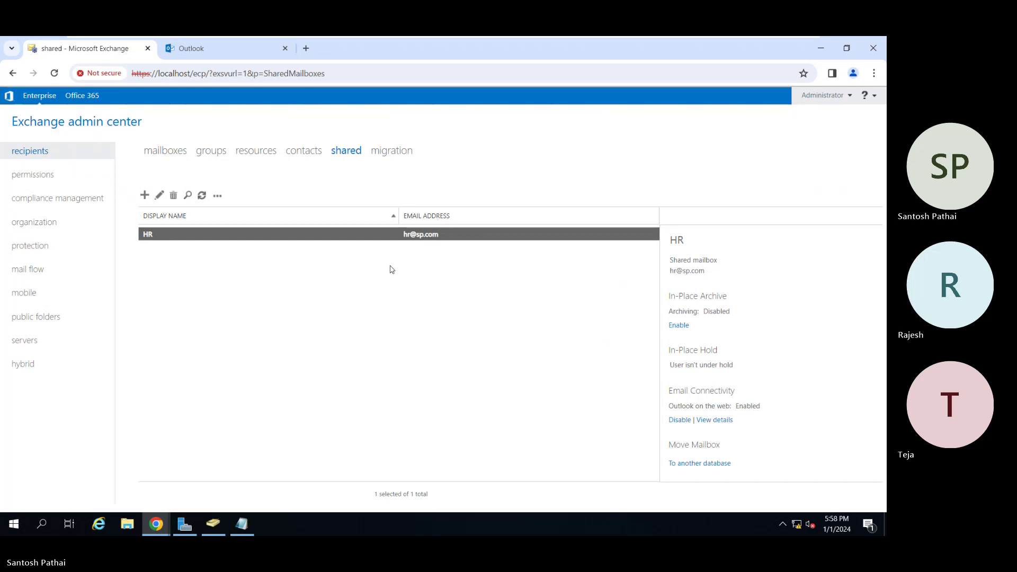
click(219, 196)
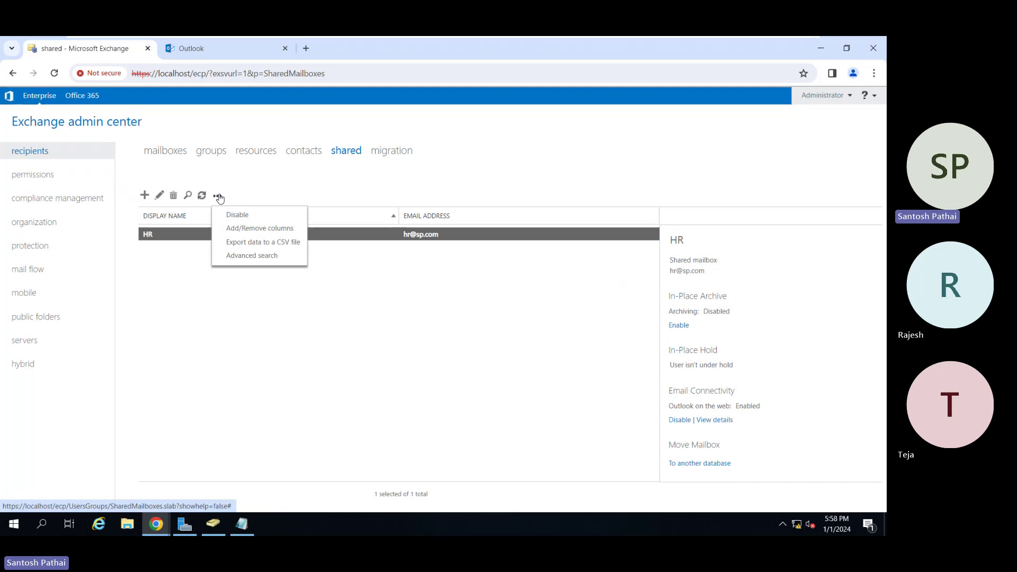
click(375, 281)
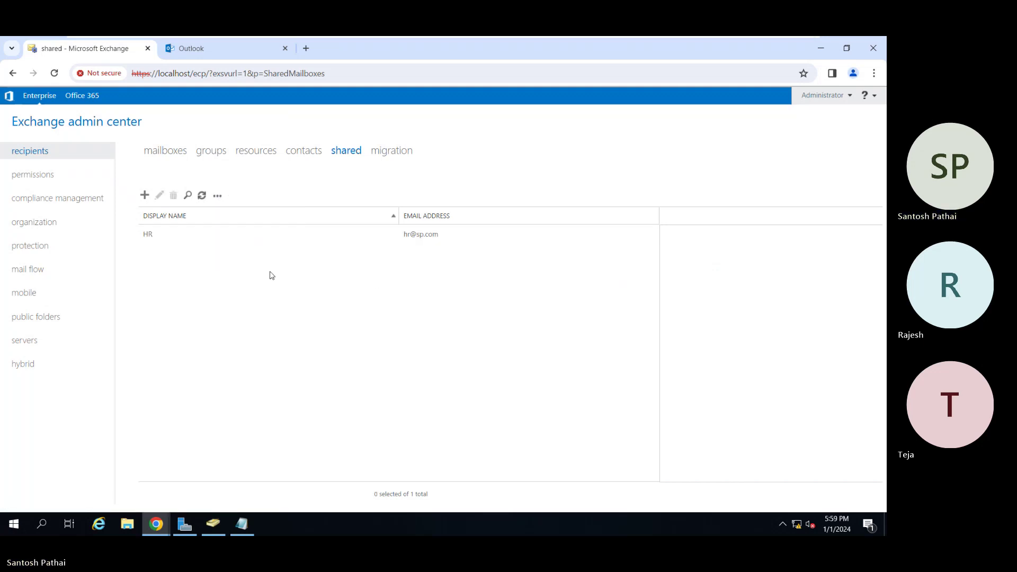
click(175, 234)
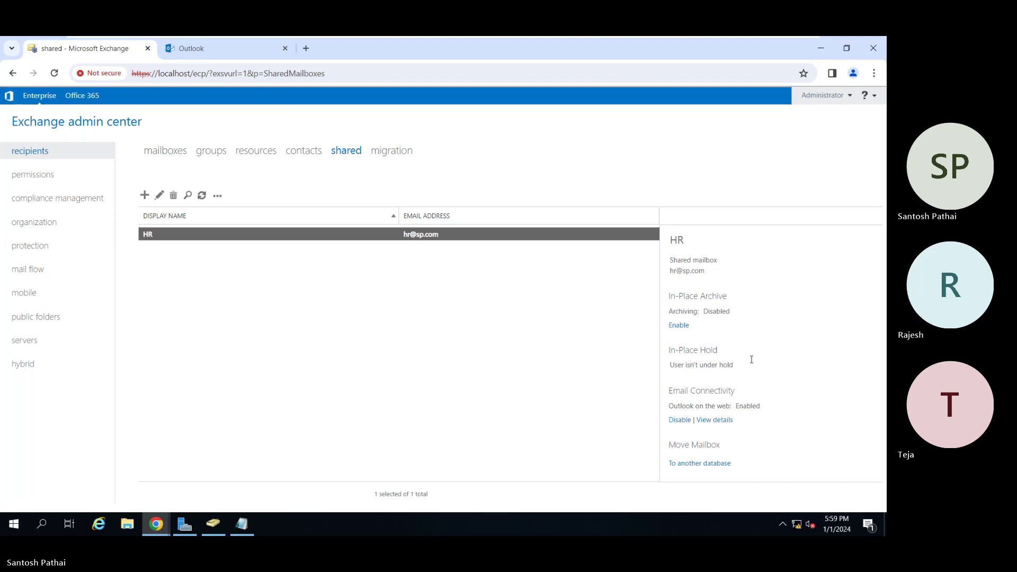
Review the user mailboxes' More actions, return to shared mailboxes, and minimize the VM.
click(165, 153)
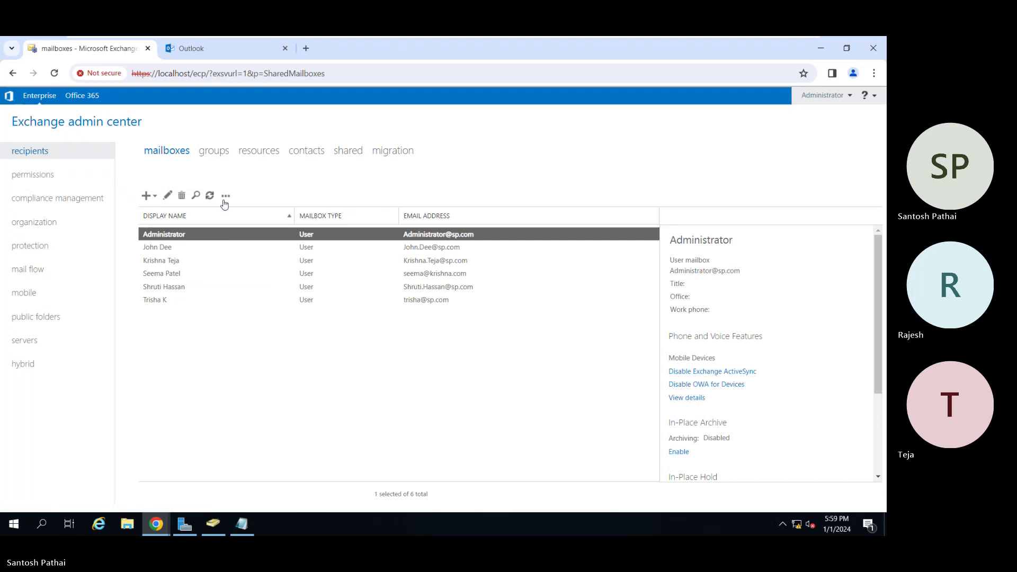
click(223, 194)
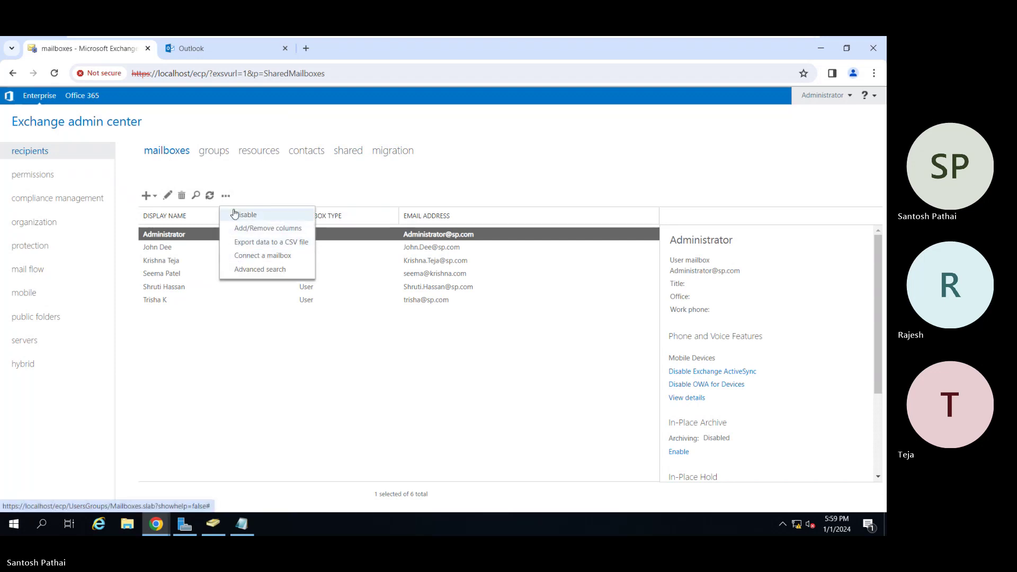
click(212, 344)
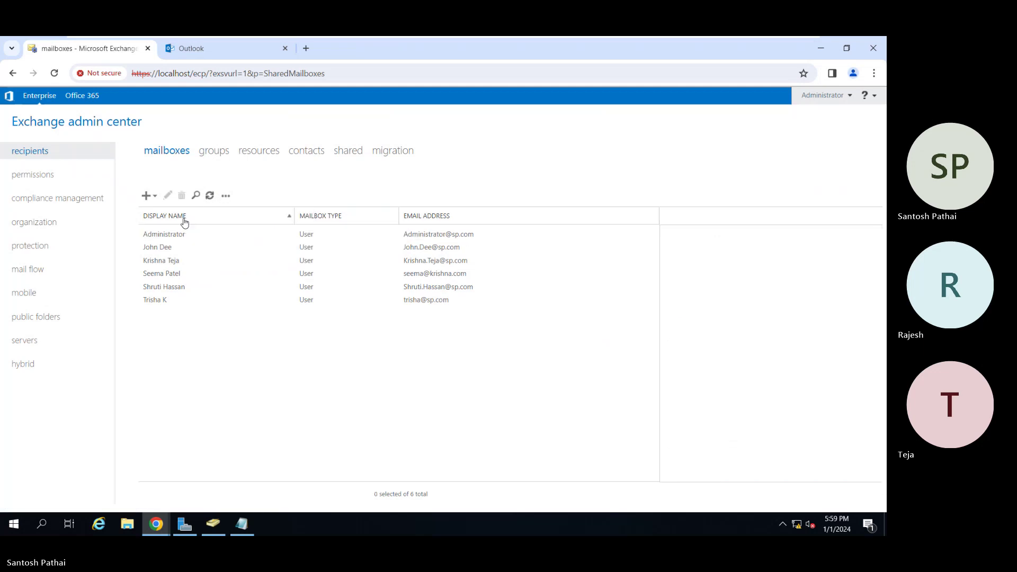
click(345, 154)
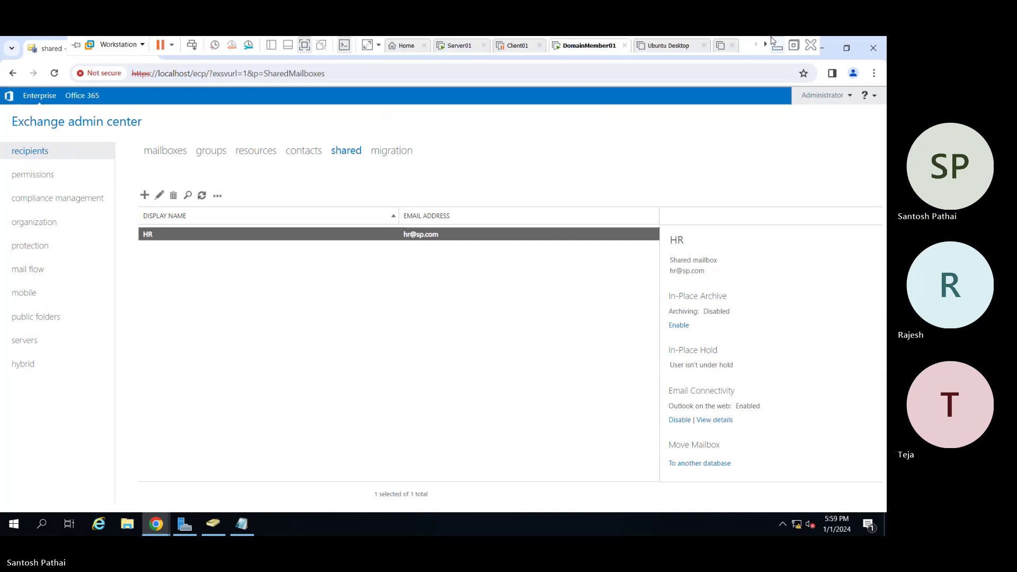
click(775, 44)
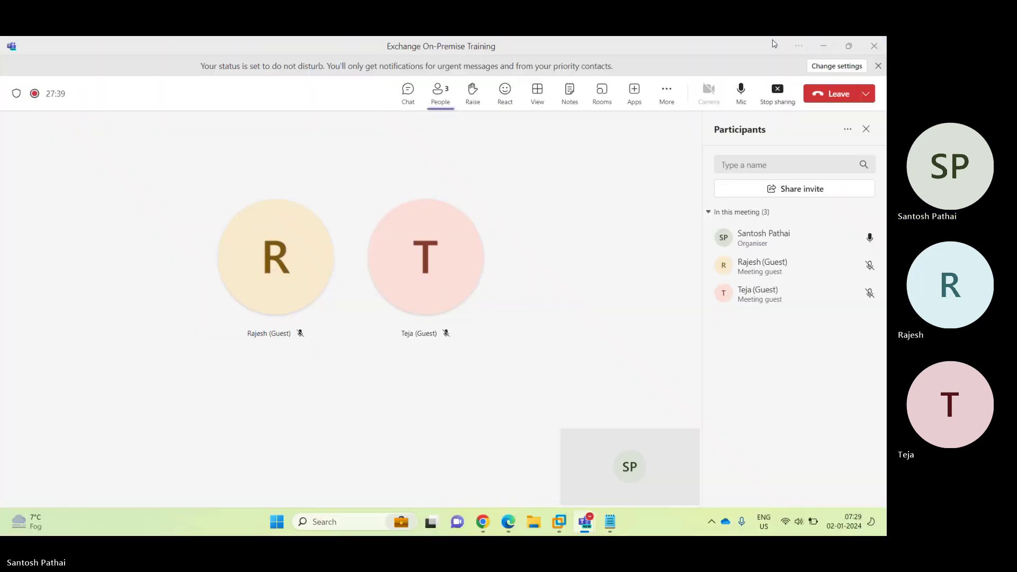
Briefly mute the Teams microphone, then unmute it.
click(741, 91)
click(741, 91)
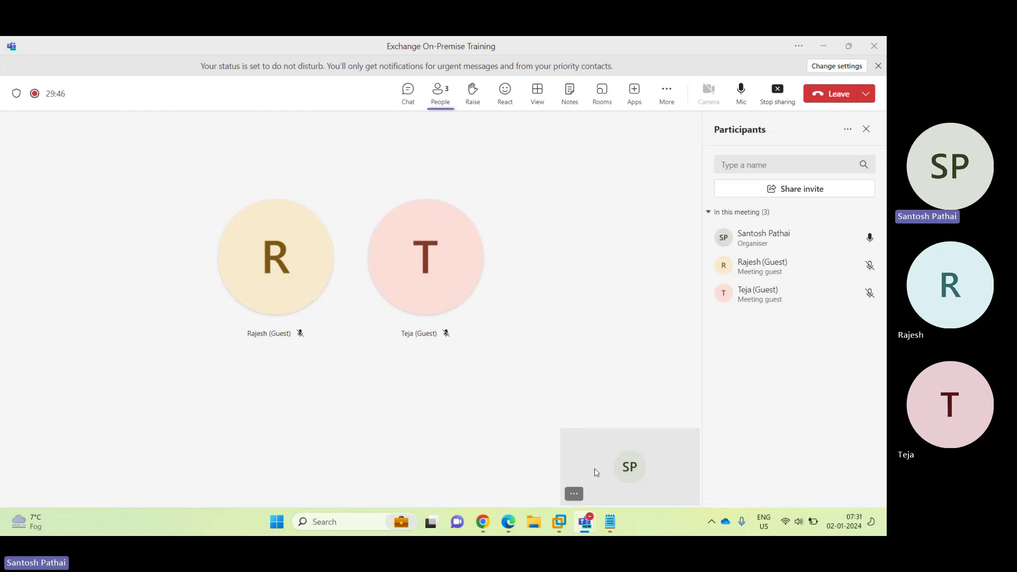
Bring DomainMember01 forward, select the target user mailbox, and open the Start menu.
mouse_move(559, 522)
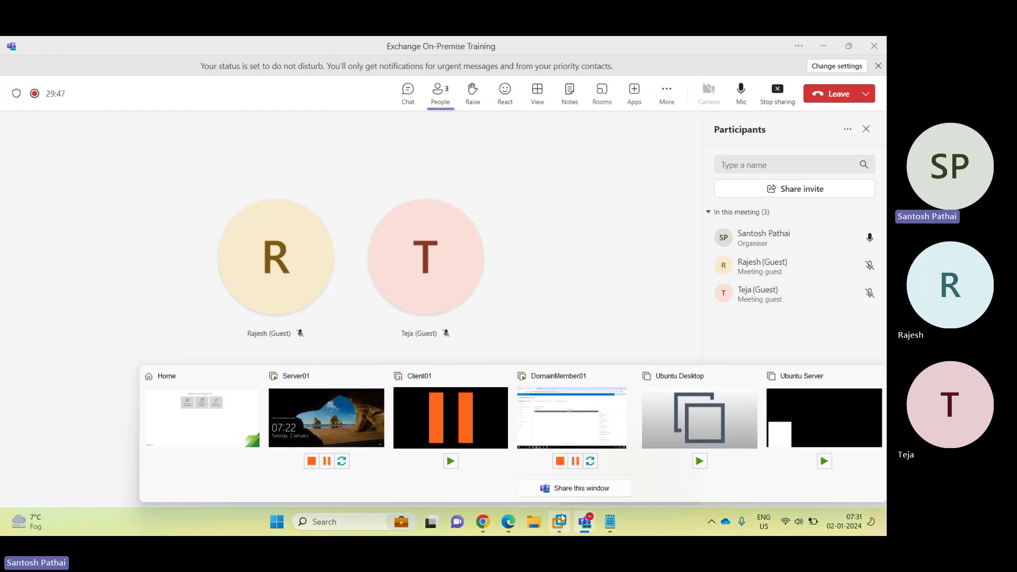
click(549, 406)
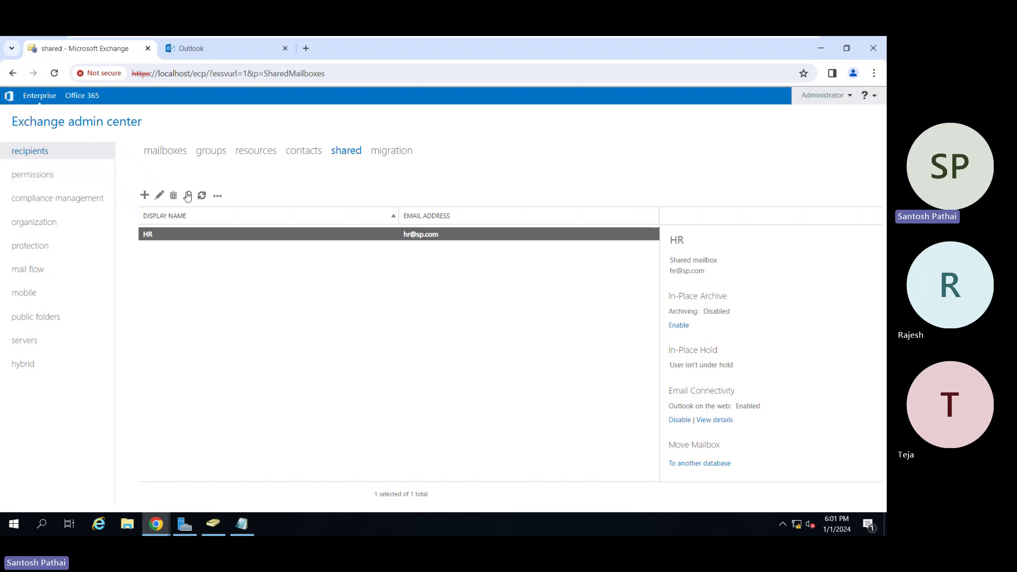
click(158, 152)
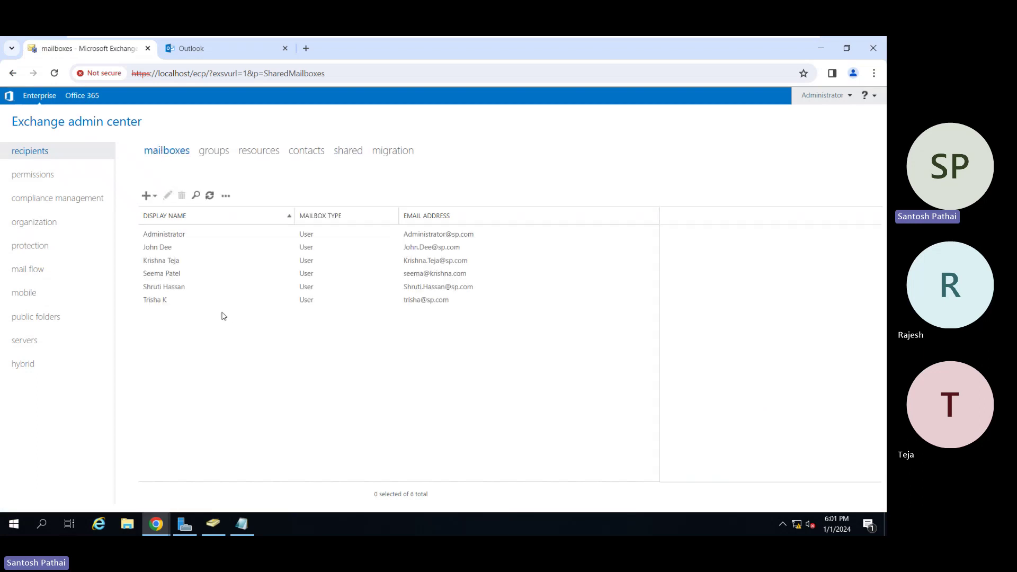
click(176, 293)
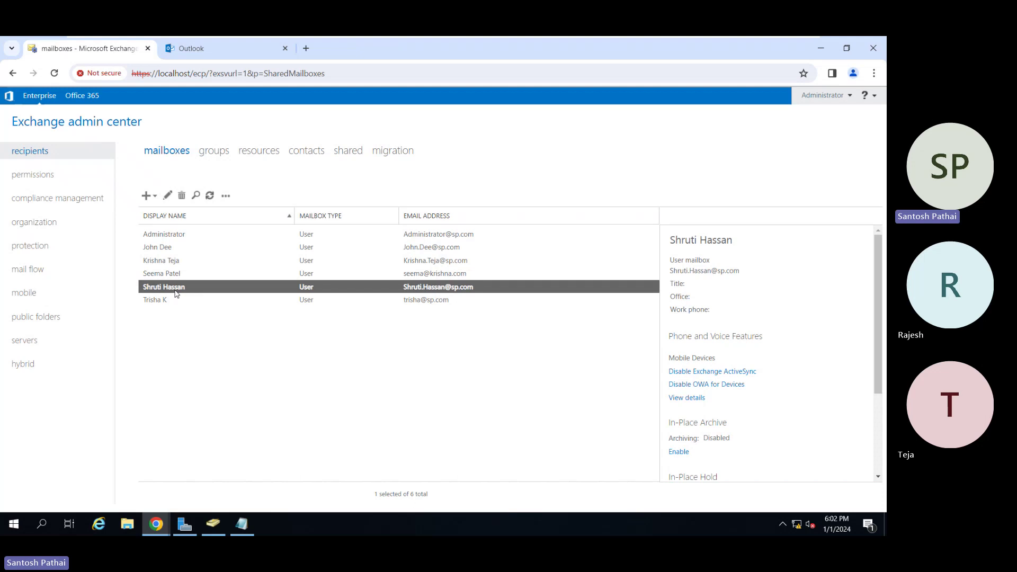
click(14, 531)
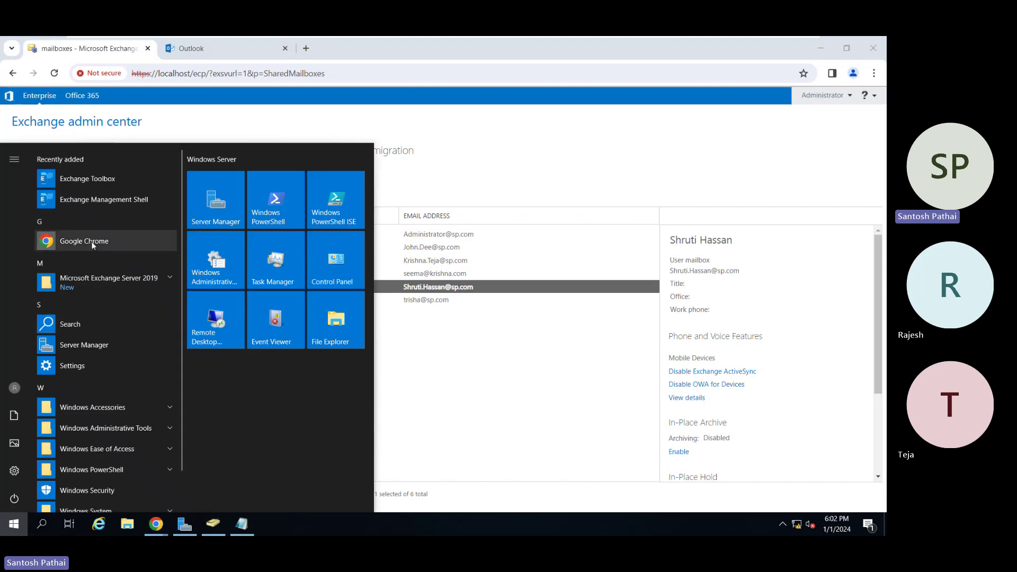
Run Get-Mailbox -Identity on the target user with FL name,recipienttypedetails in a maximized shell.
click(92, 202)
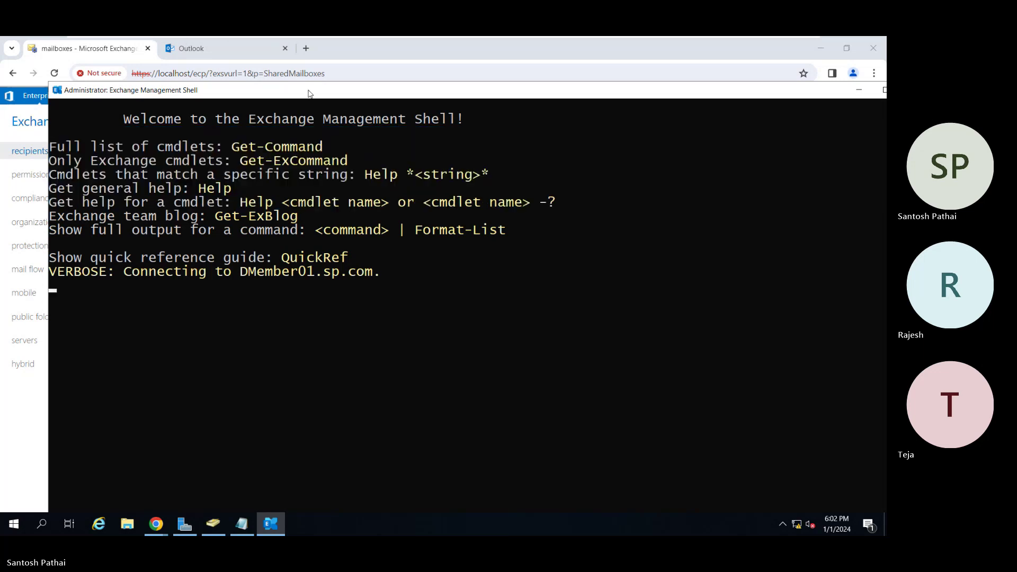
double_click(310, 92)
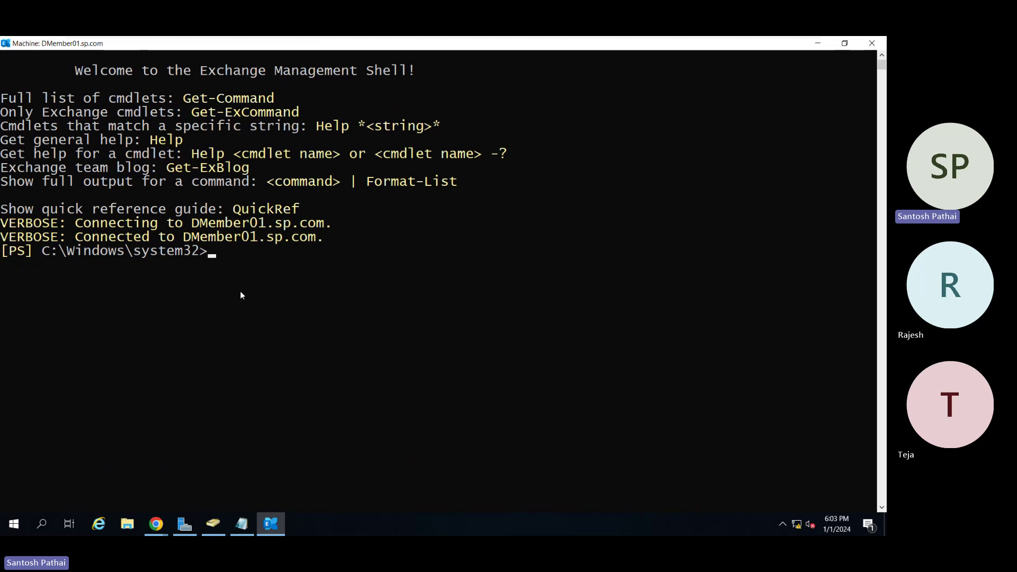
text(Get-Mailbox -)
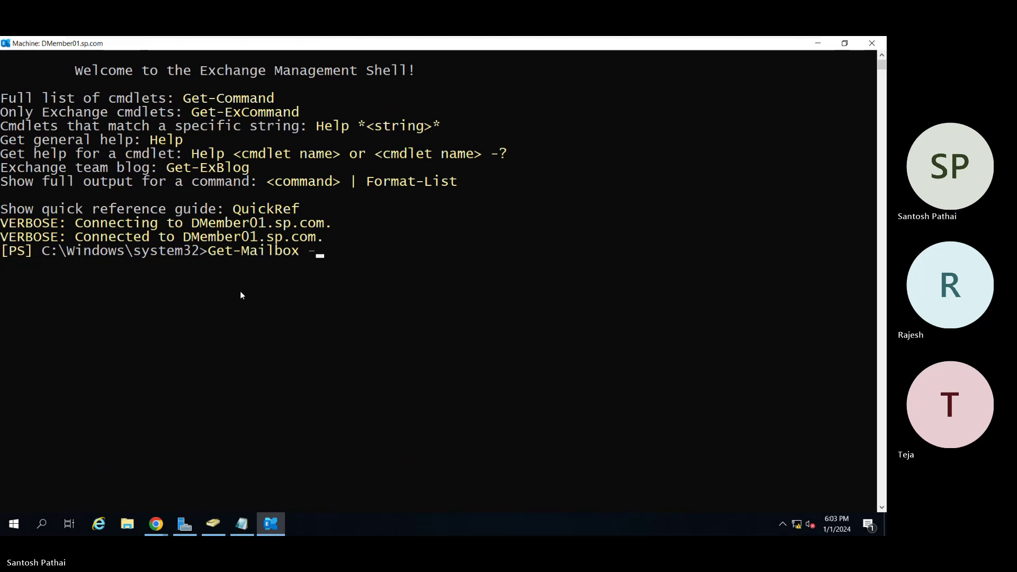
text(Identity)
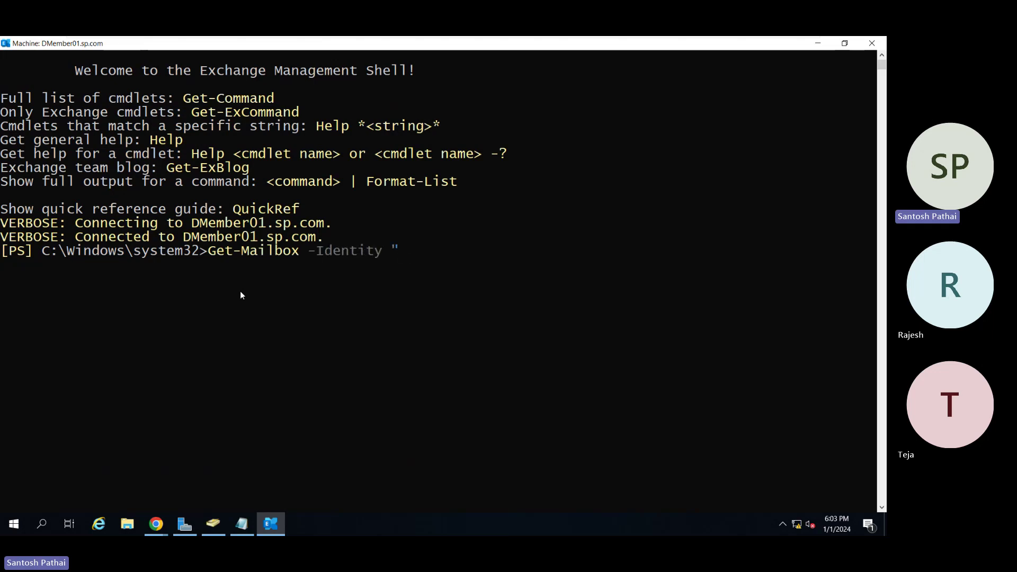
key(alt+Tab)
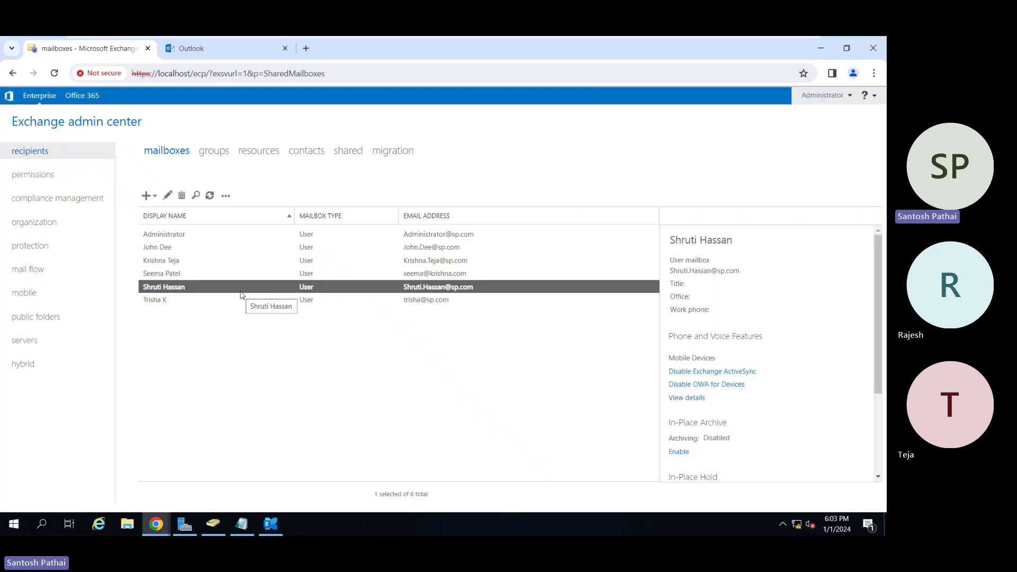
key(alt+Tab)
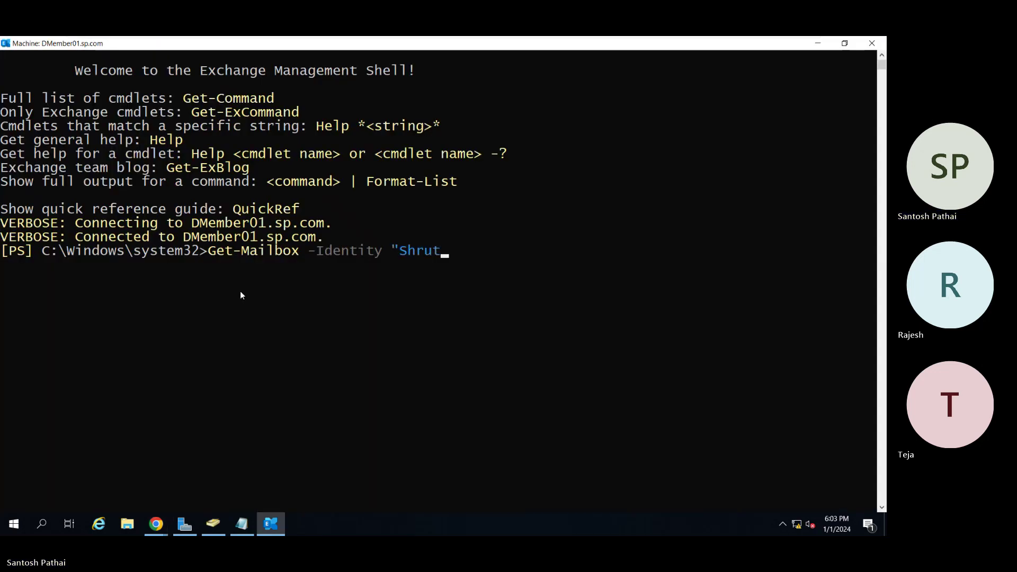
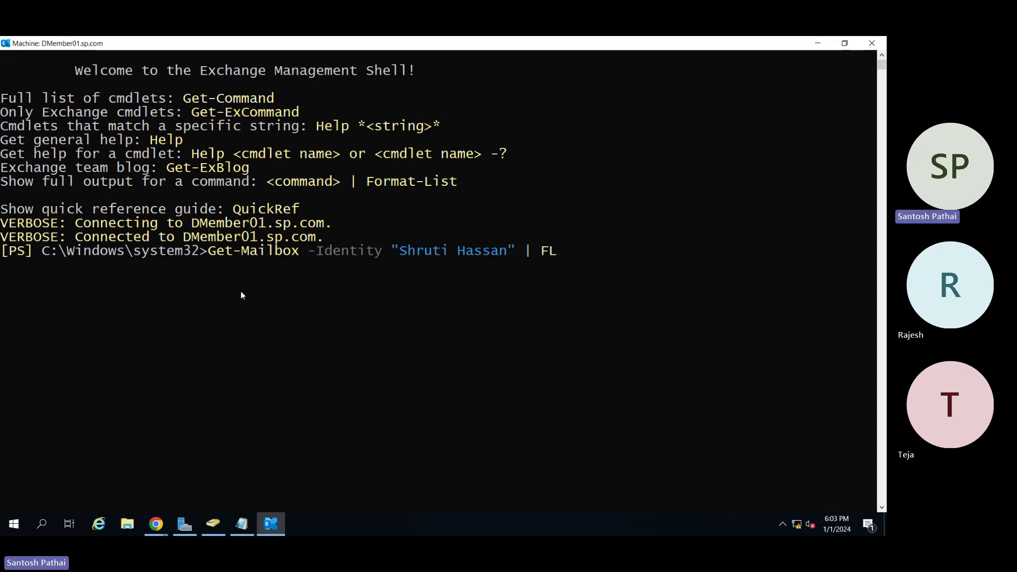
text( name,recipient,)
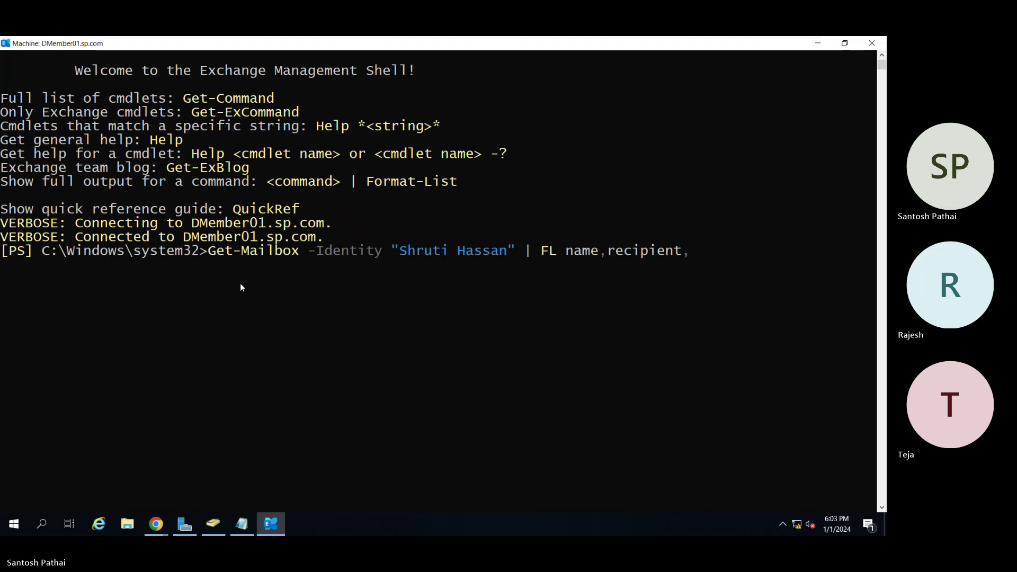
key(BackSpace)
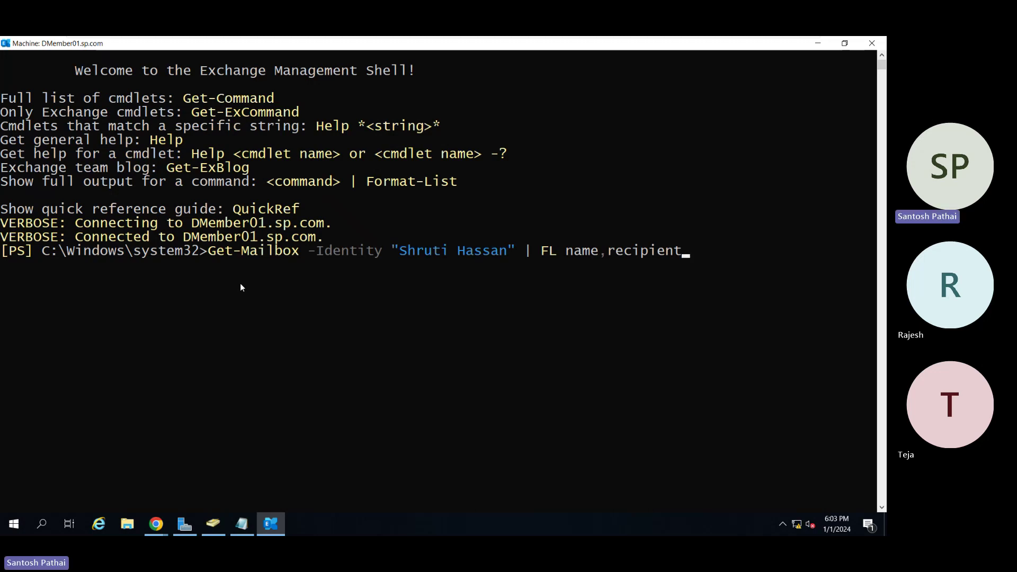
text(typedetails)
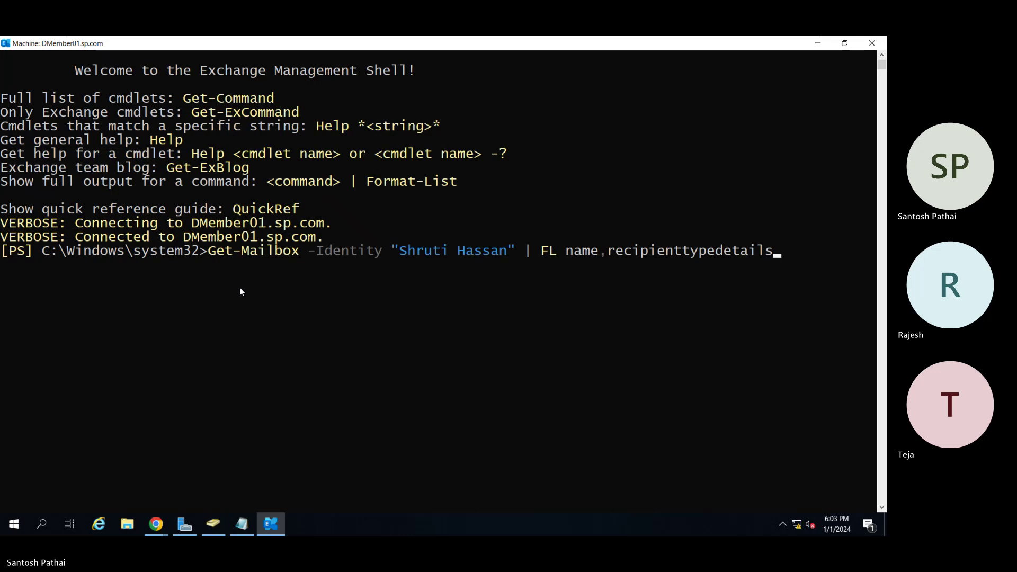
key(Return)
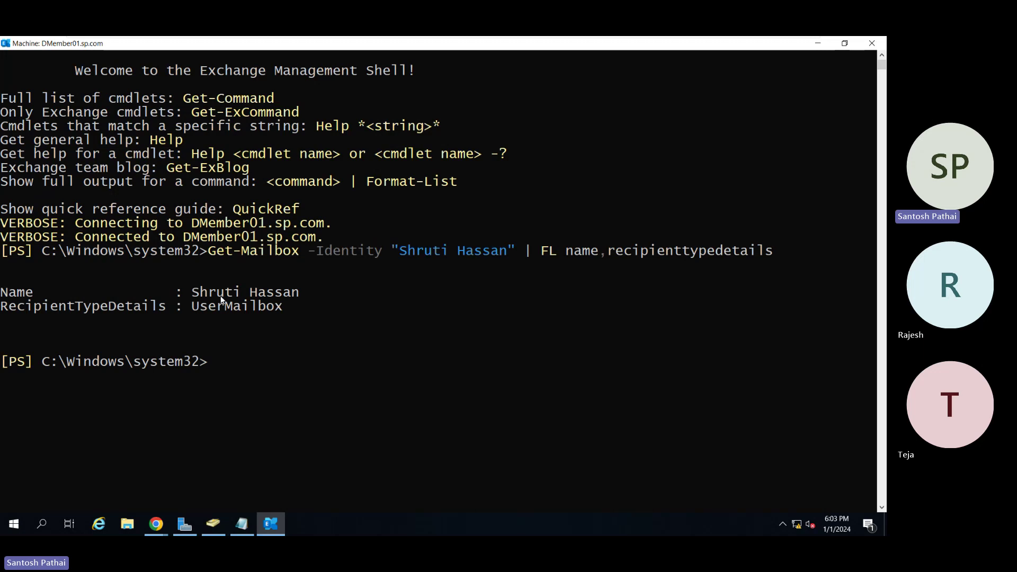
Highlight the UserMailbox type and mailbox name in the query output.
click(195, 305)
drag(251, 307, 281, 309)
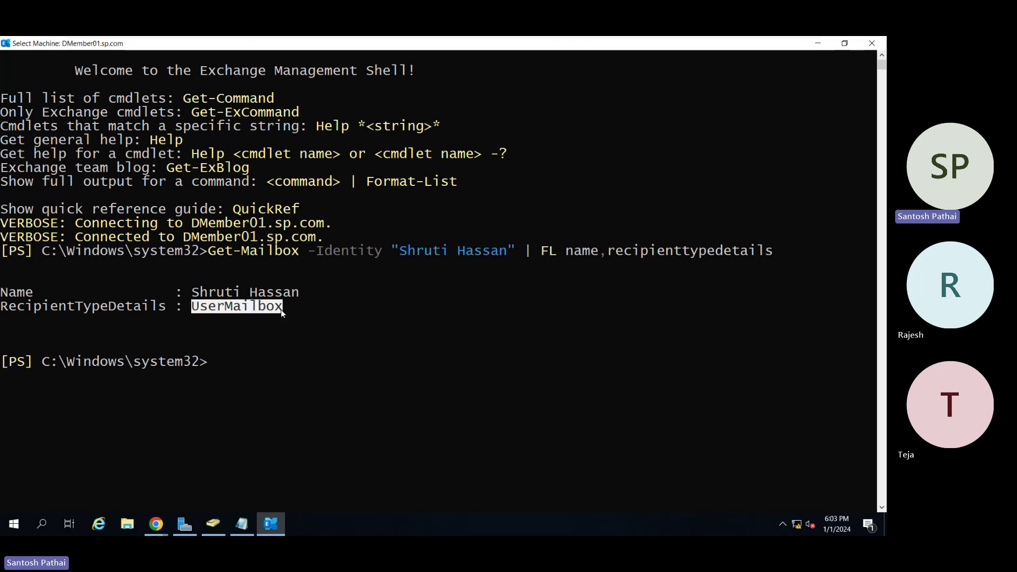
drag(197, 292, 299, 293)
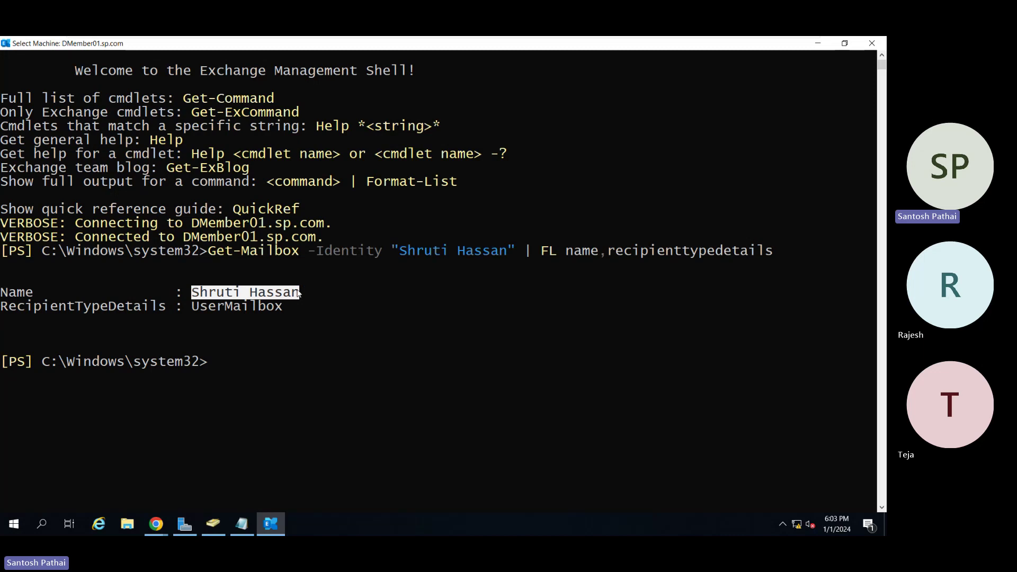
click(218, 365)
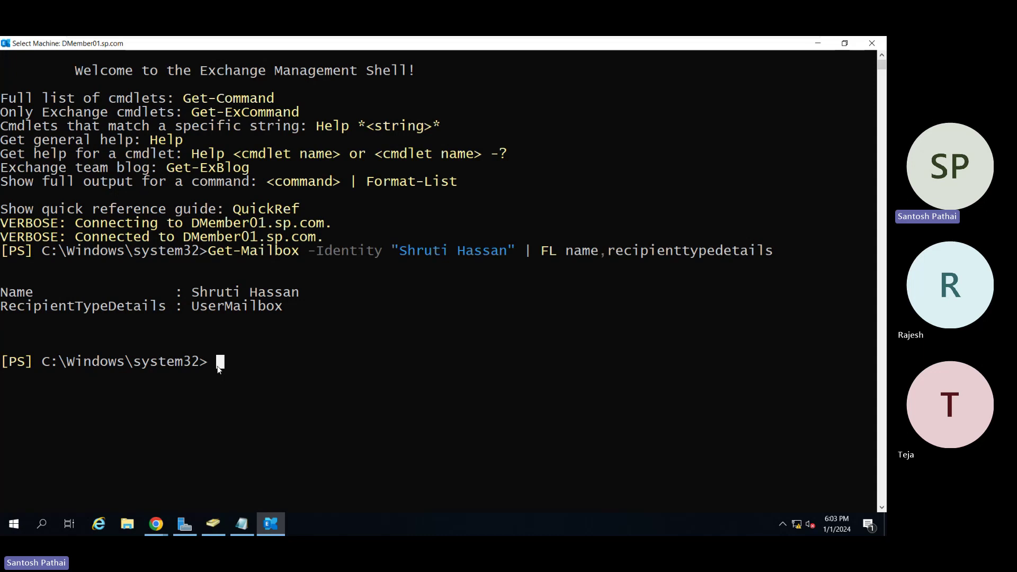
Run Set-Mailbox -Identity on the target user with -Type Shared.
text(Set-Mailbox )
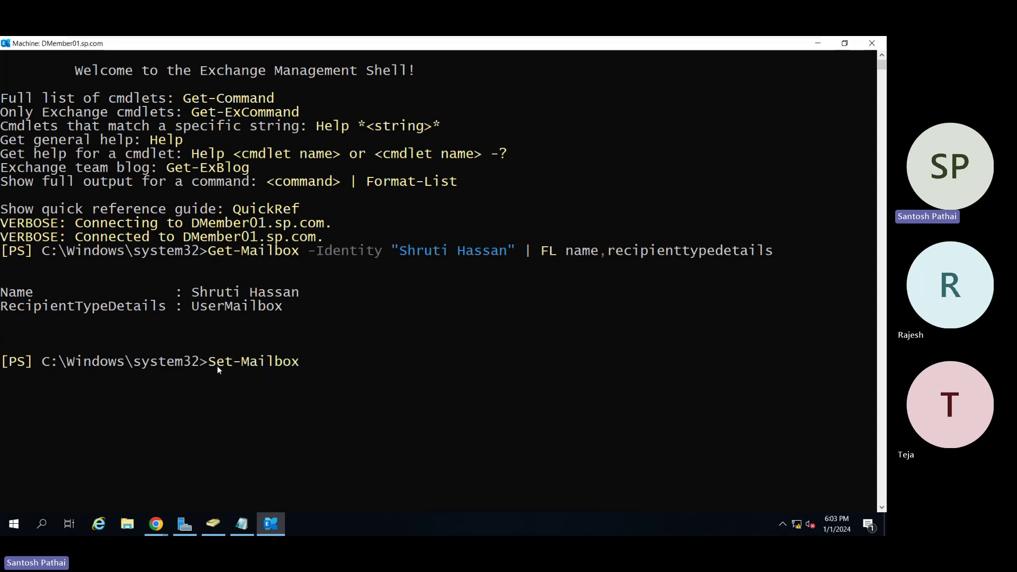
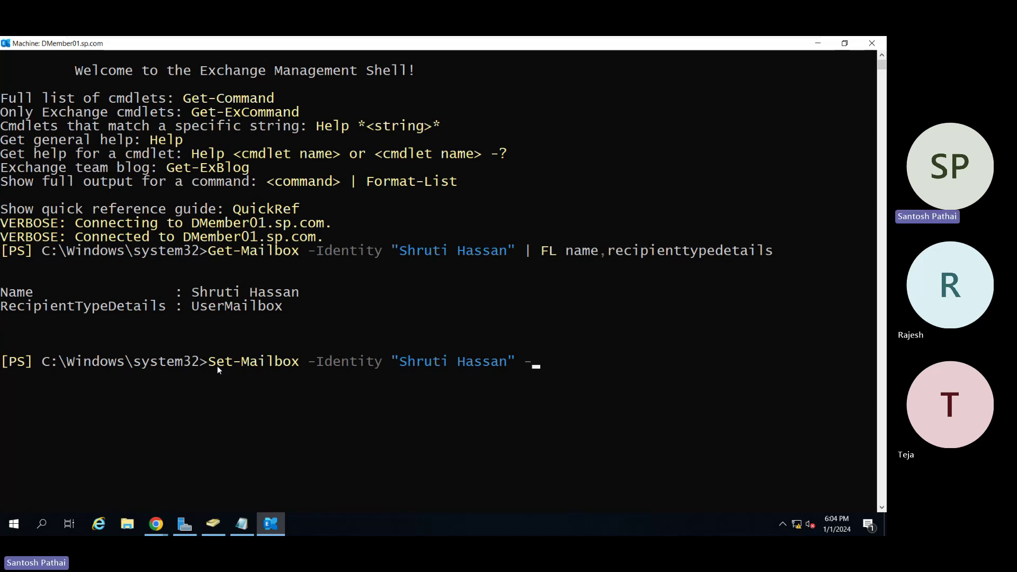
text( -Type)
text(Shared)
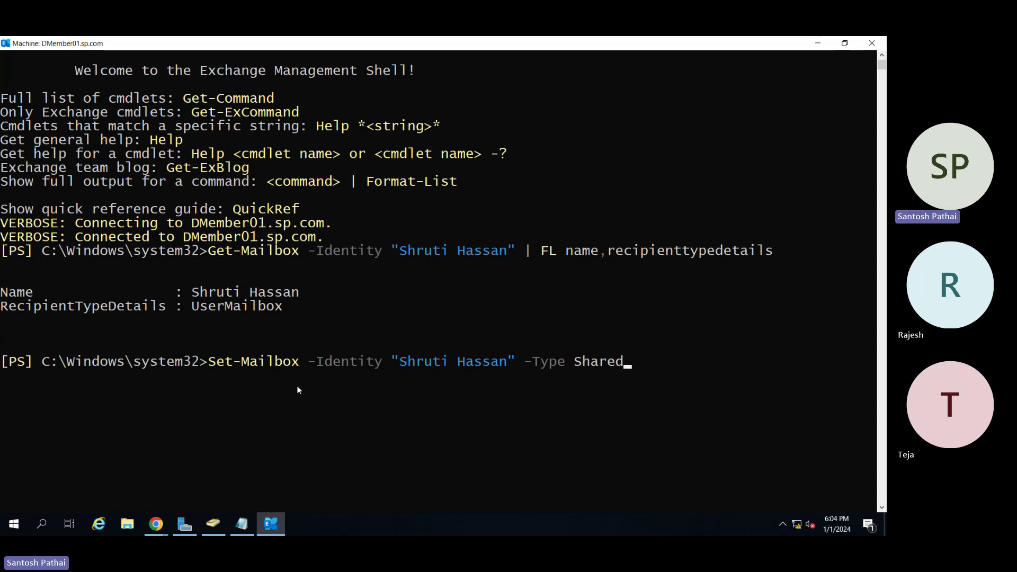
key(Return)
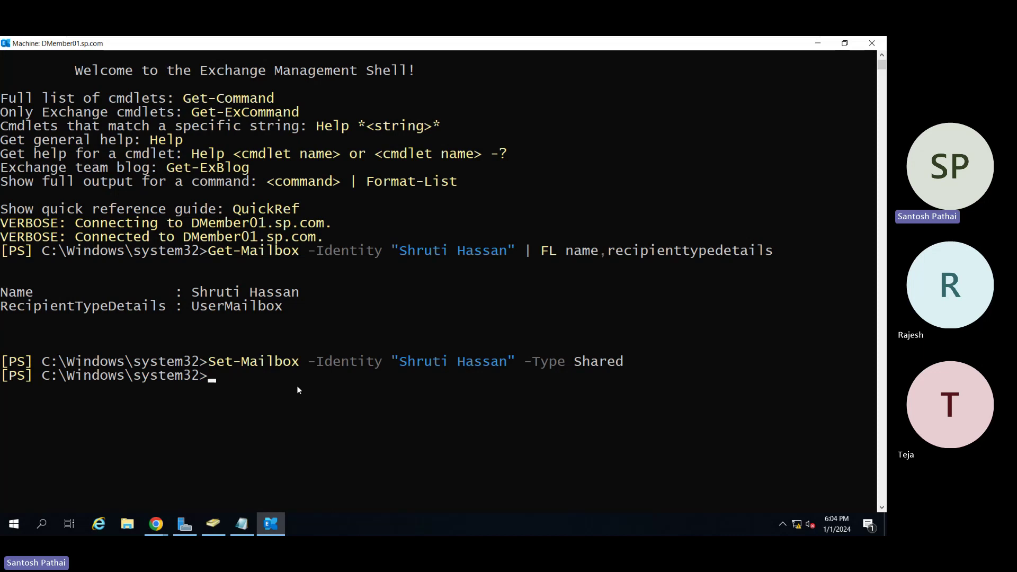
Rerun Get-Mailbox name,recipienttypedetails for the user and contrast SharedMailbox with the earlier UserMailbox output.
text(Get-Mailbox -Iden)
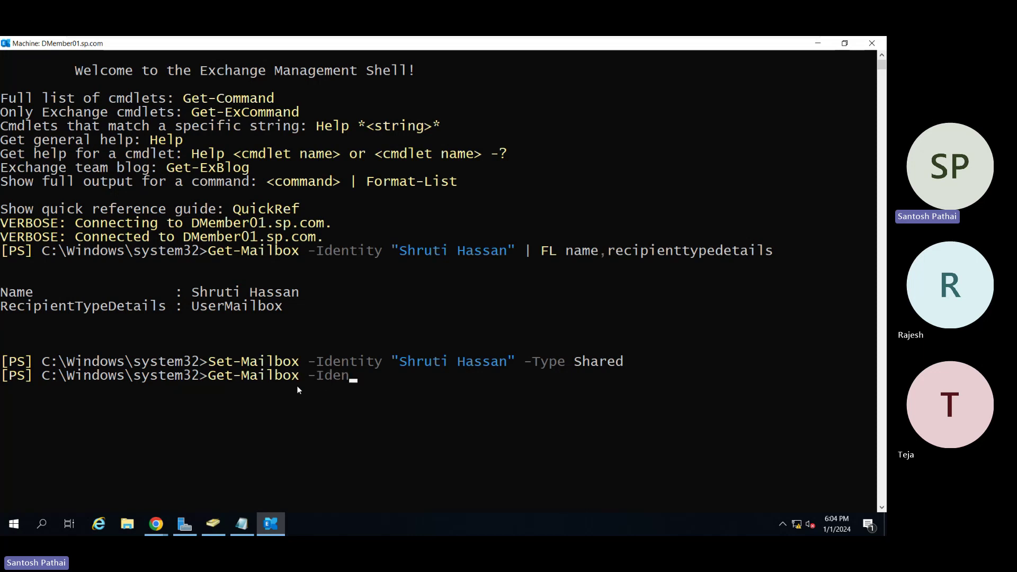
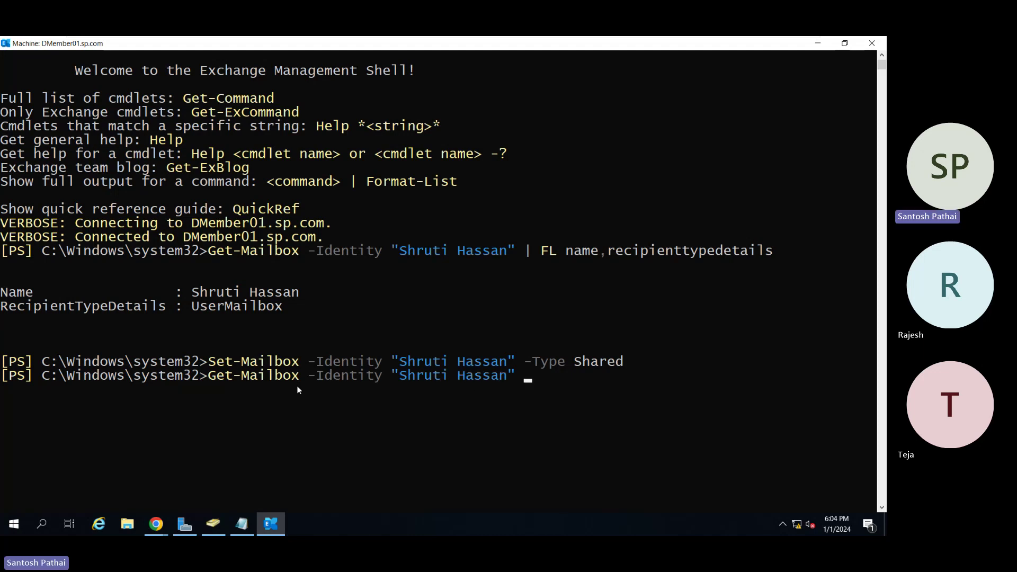
text( name,recipienttypedetails)
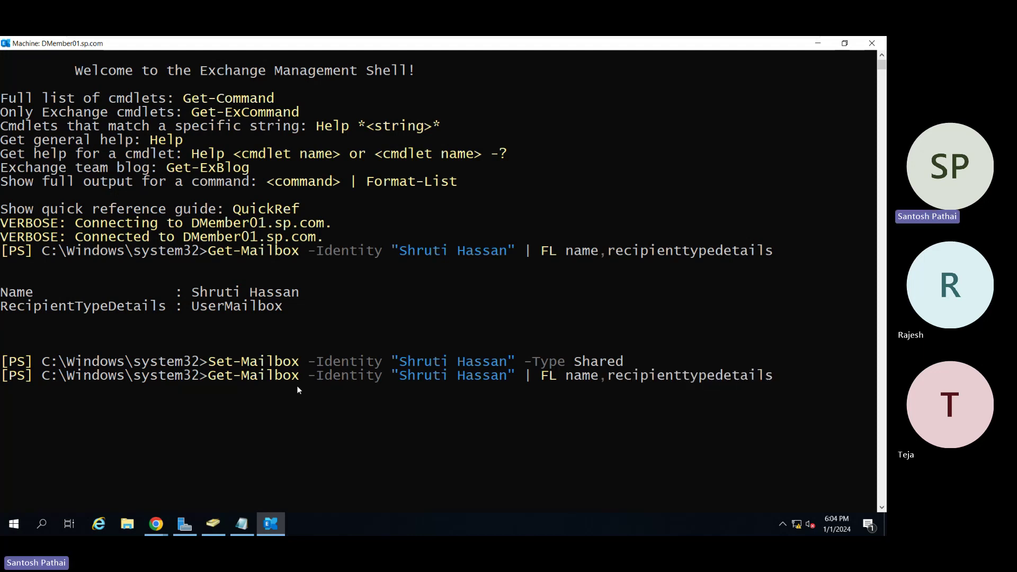
key(Return)
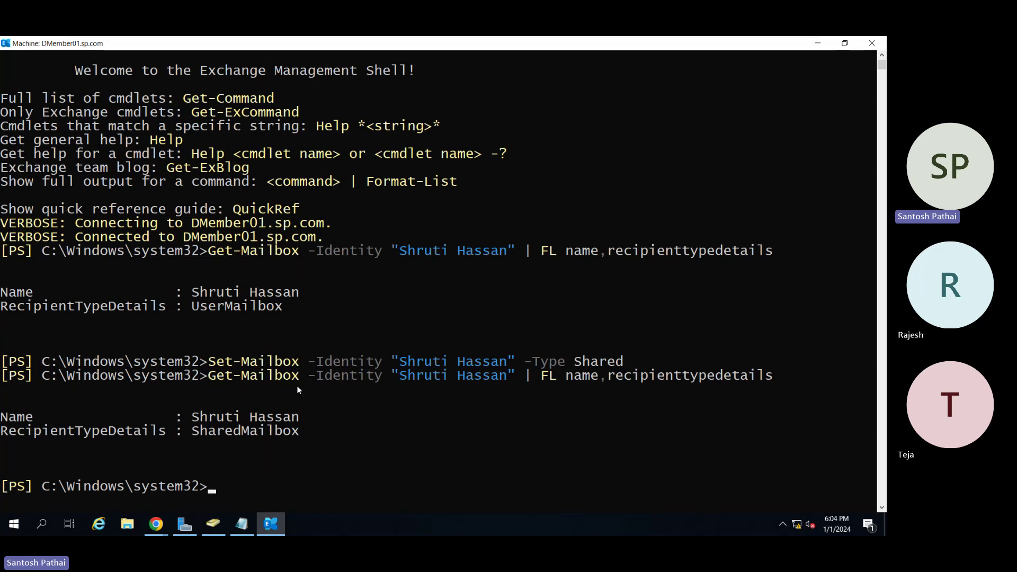
drag(194, 431, 292, 435)
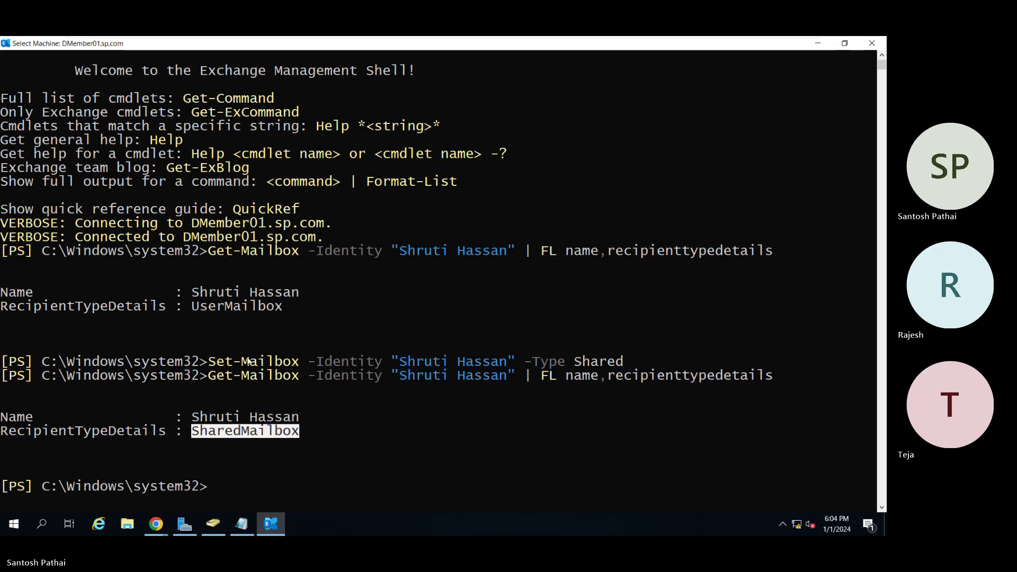
click(195, 309)
drag(195, 308, 283, 307)
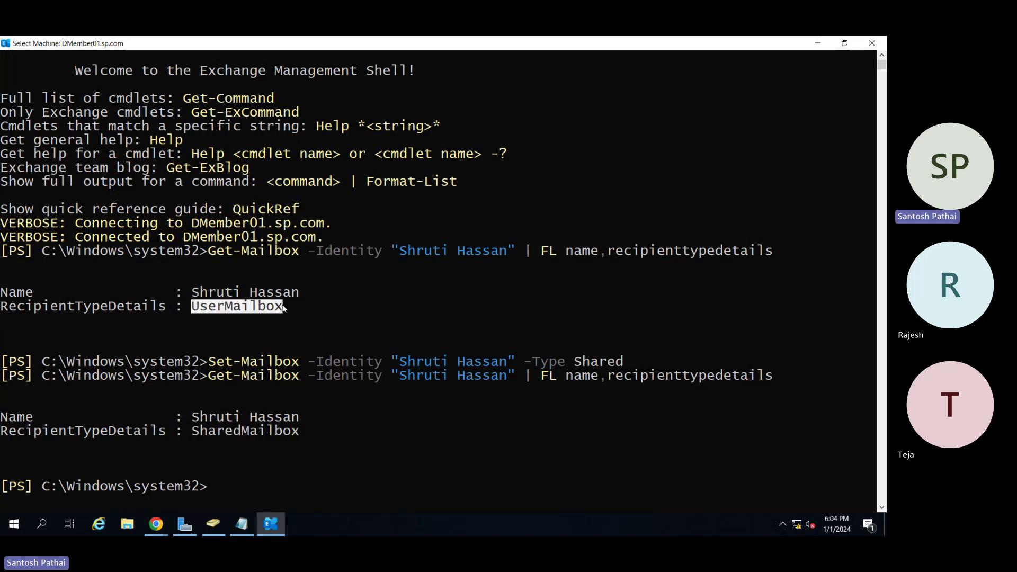
drag(191, 431, 299, 430)
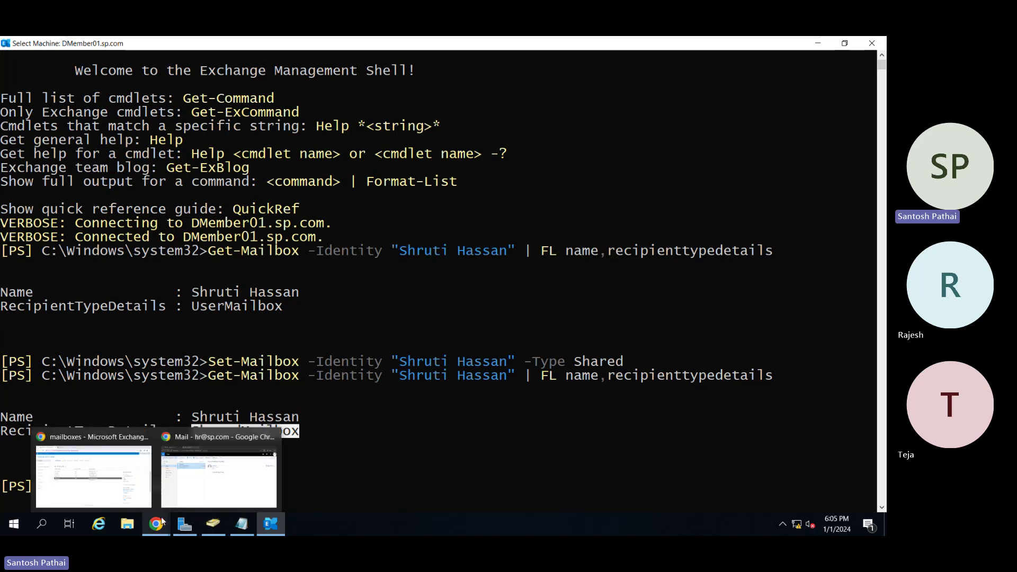
Back in Exchange admin center, refresh user mailboxes; now 5 total without the converted user.
mouse_move(163, 523)
click(93, 469)
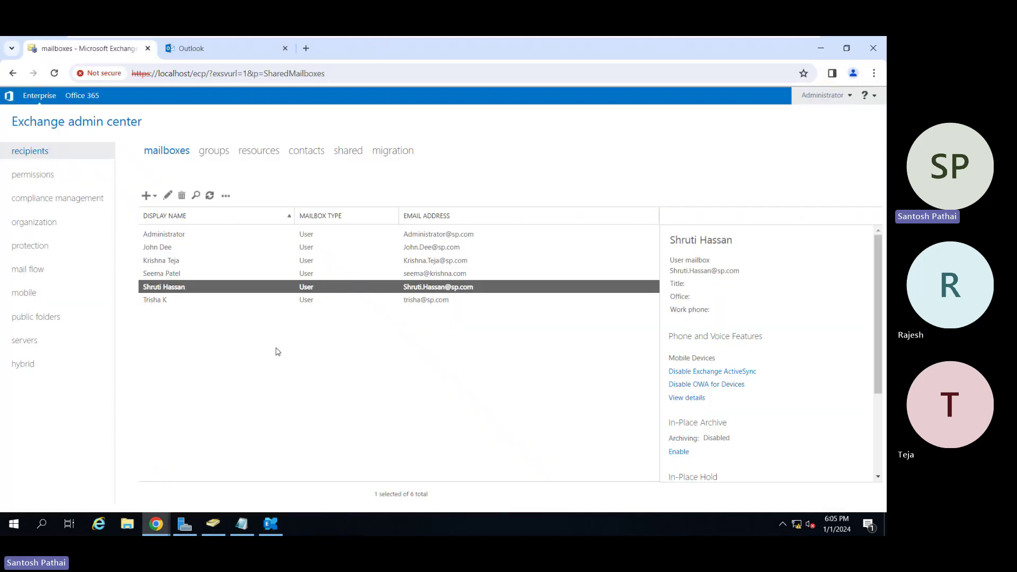
click(820, 44)
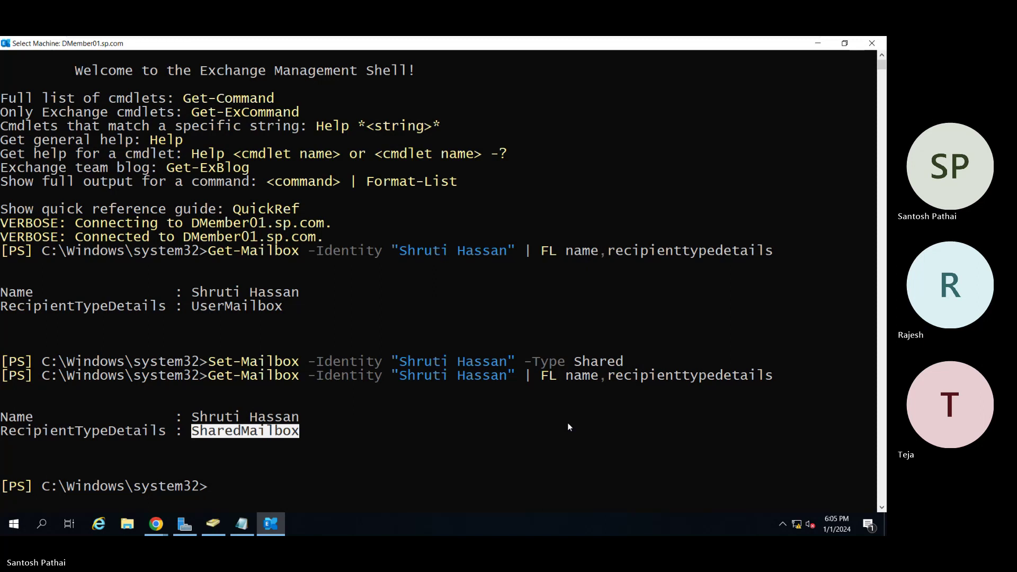
key(alt+Tab)
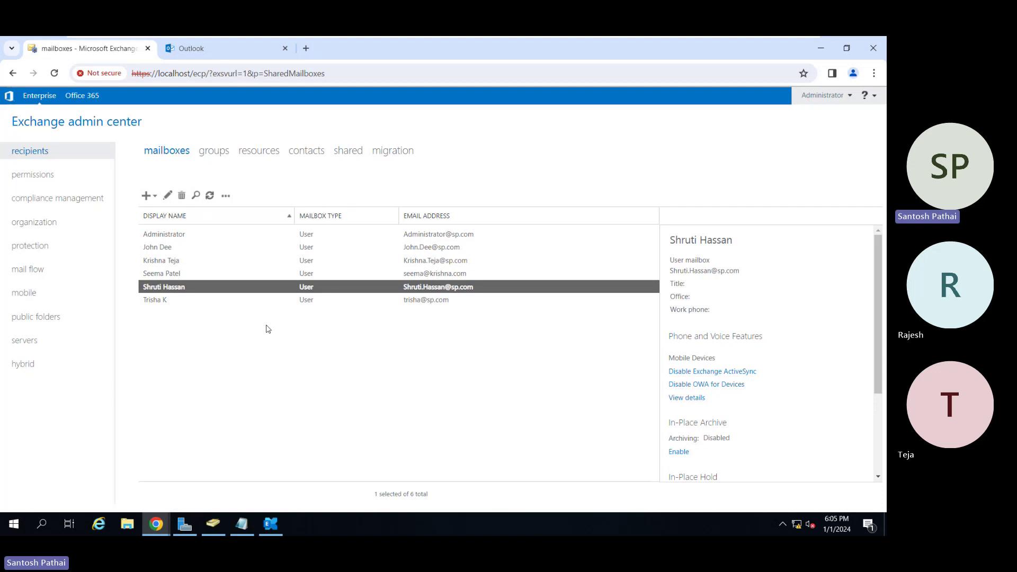
click(209, 195)
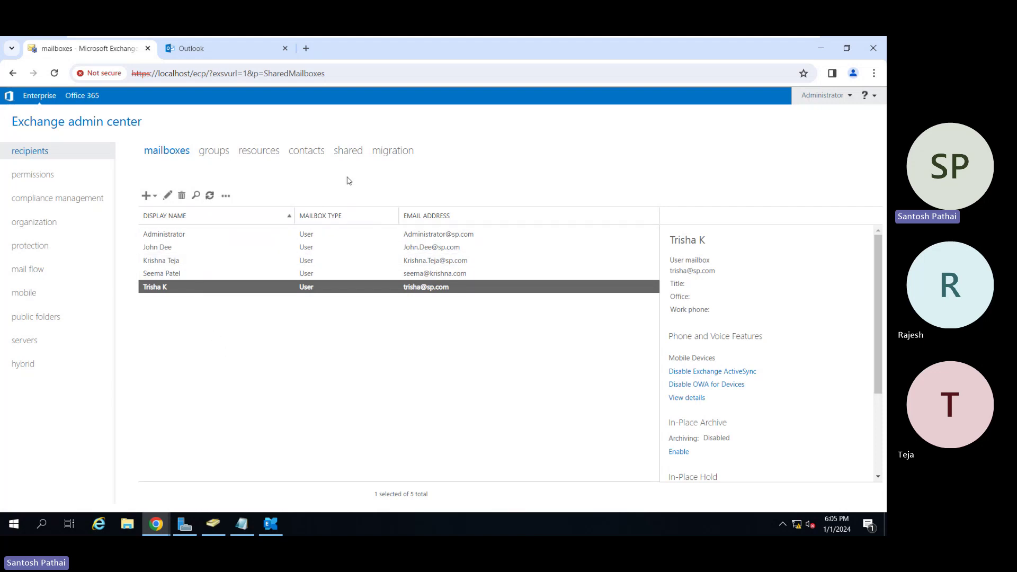
Refresh the shared mailbox list and select the newly converted mailbox beside HR.
click(347, 156)
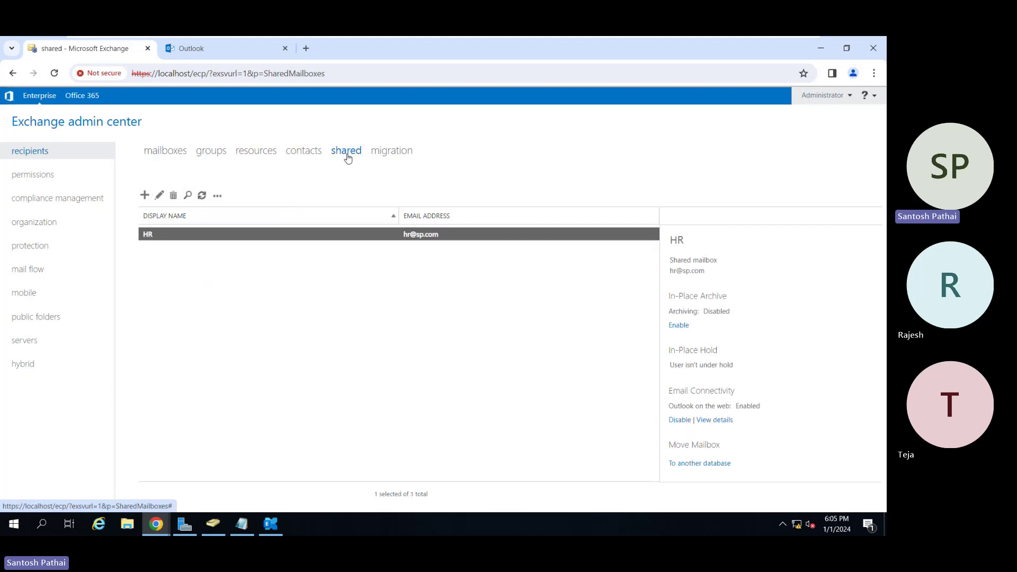
click(201, 196)
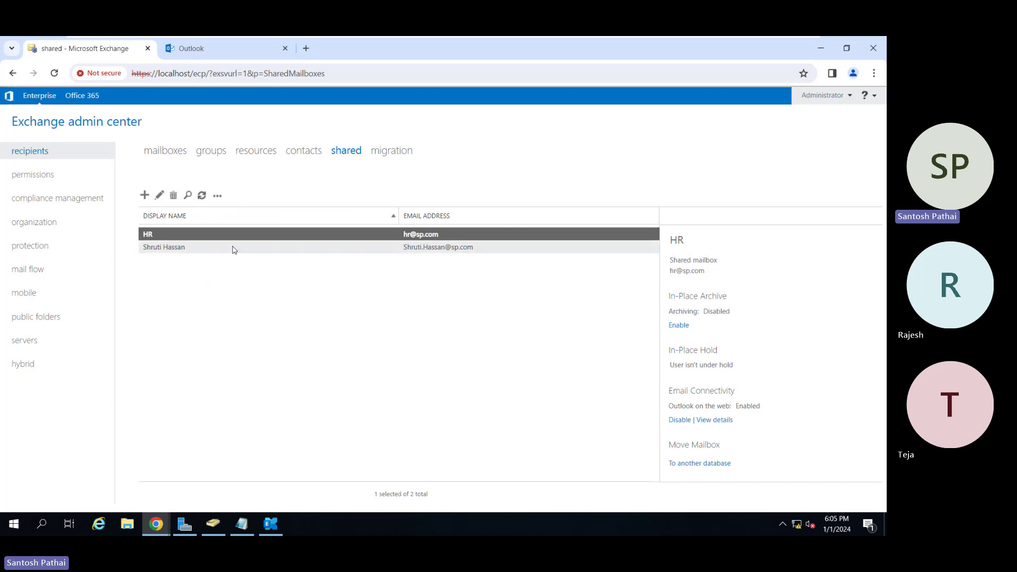
click(227, 250)
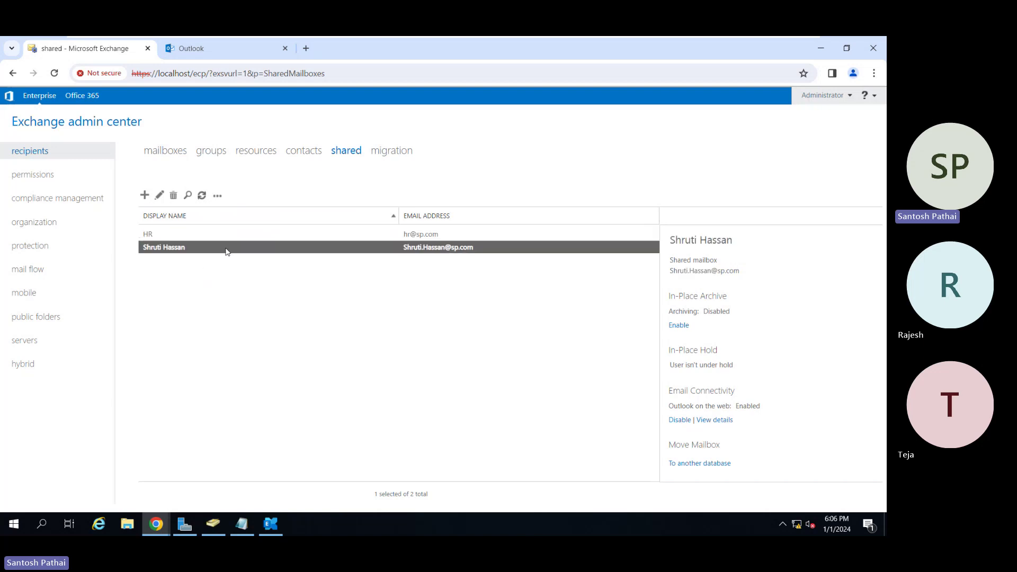
Review the mailbox's Full Access and Send As delegation, then cancel without changes.
click(160, 195)
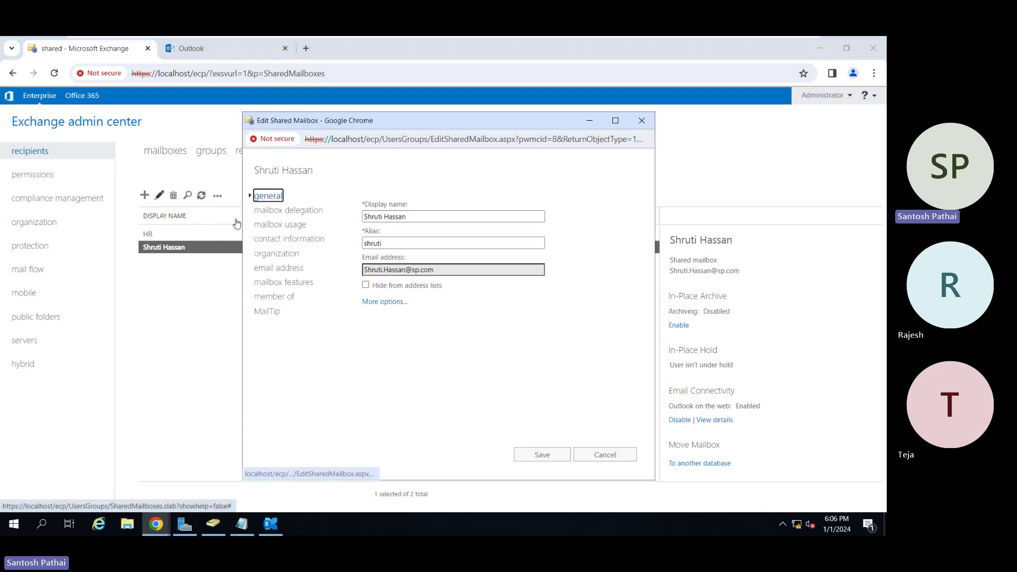
click(298, 211)
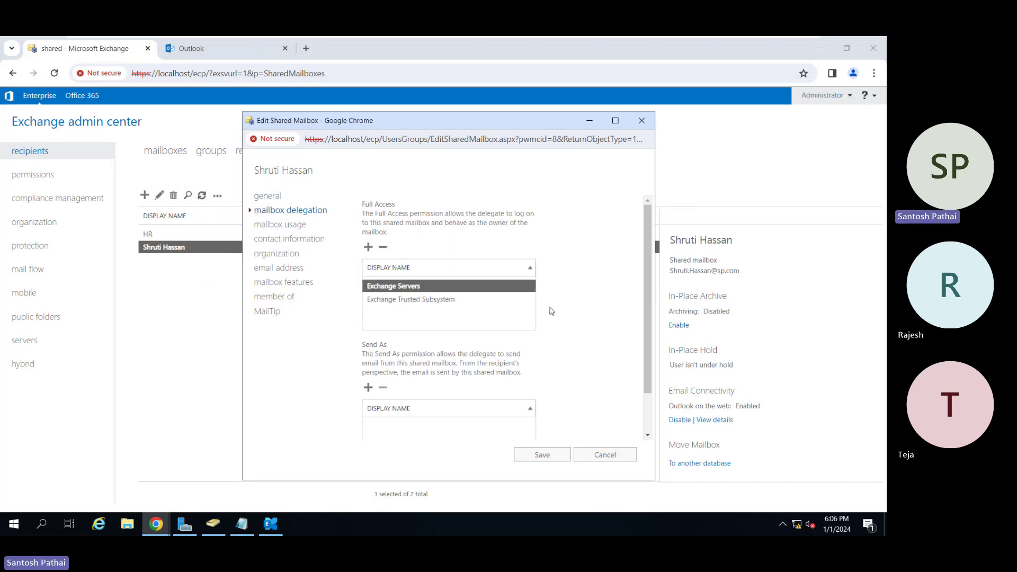
scroll(507, 357, down, 1)
scroll(507, 358, up, 1)
scroll(507, 357, down, 1)
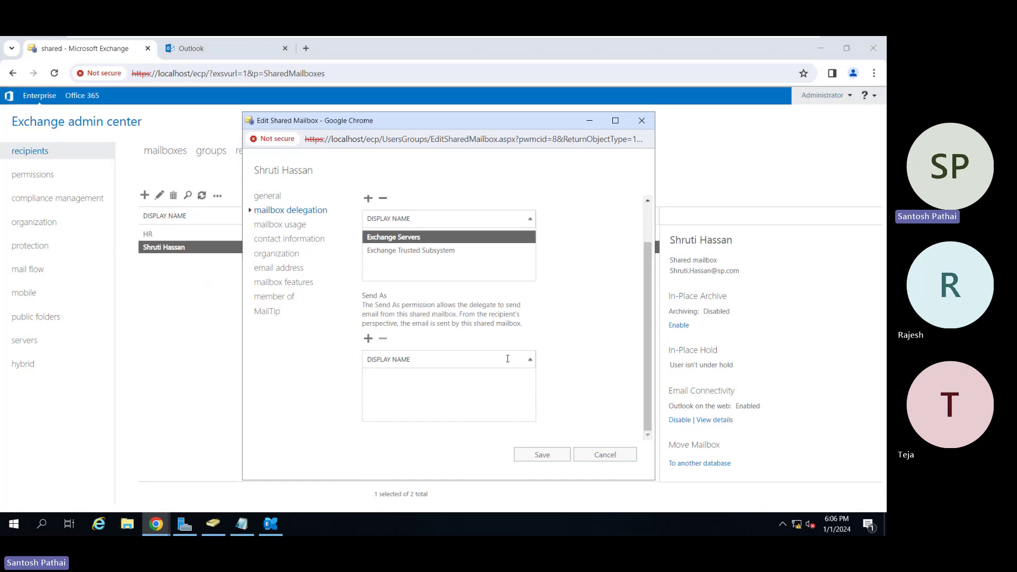
scroll(507, 358, up, 1)
scroll(508, 358, down, 1)
click(602, 455)
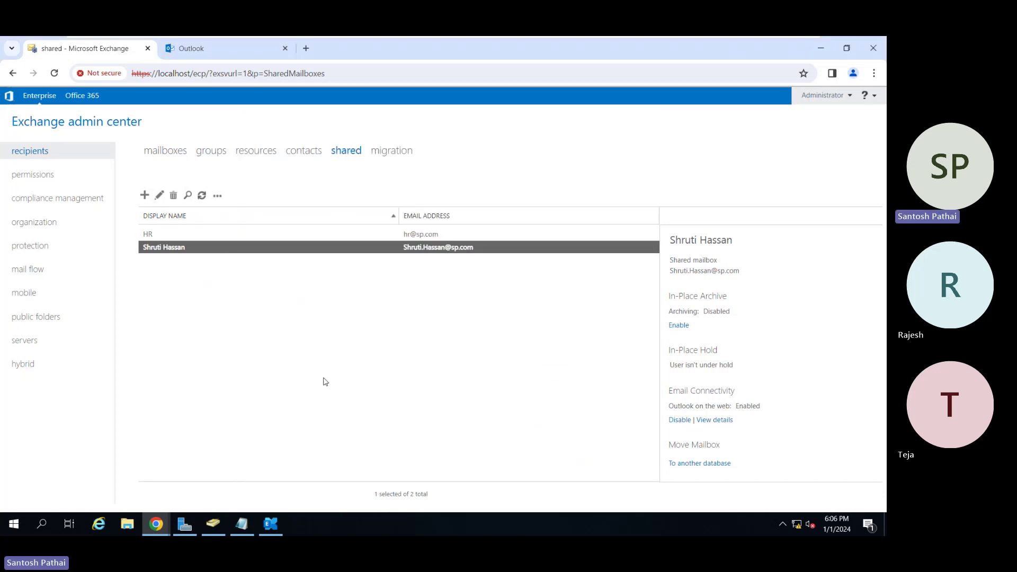
Start 'Open another mailbox' in the standard user's OWA inbox, then bring Active Directory Users and Computers forward.
mouse_move(157, 524)
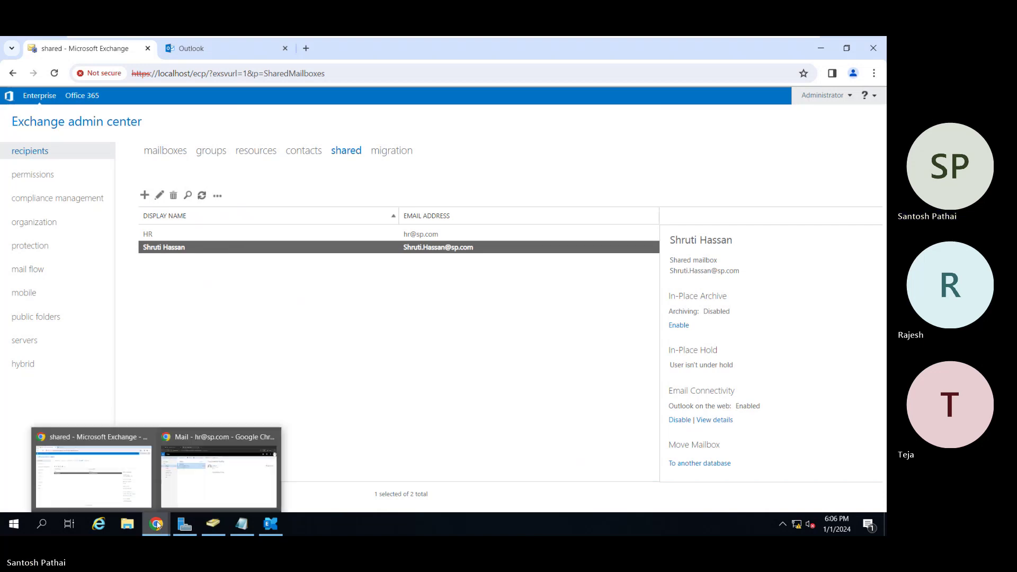
click(198, 485)
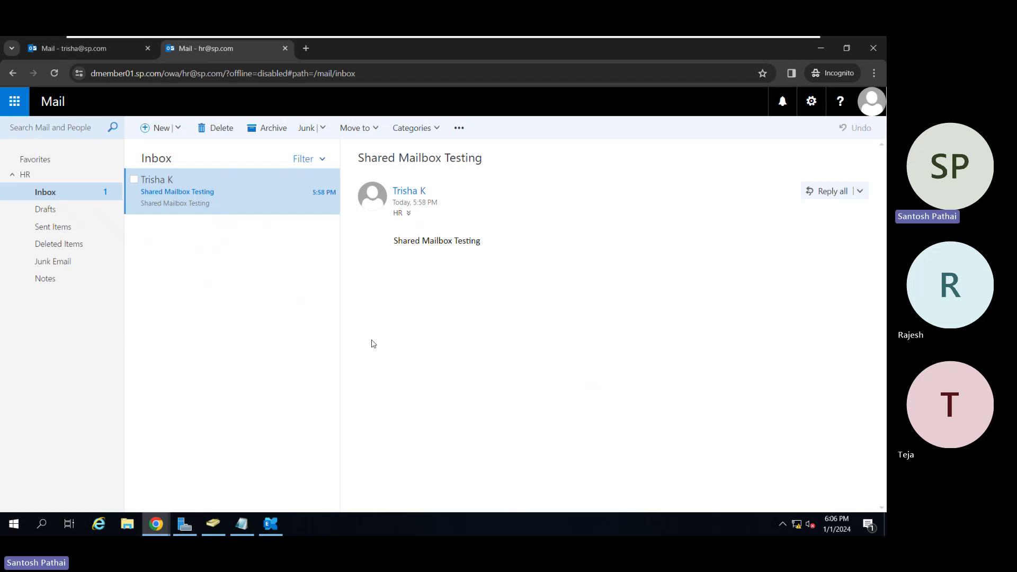
click(94, 45)
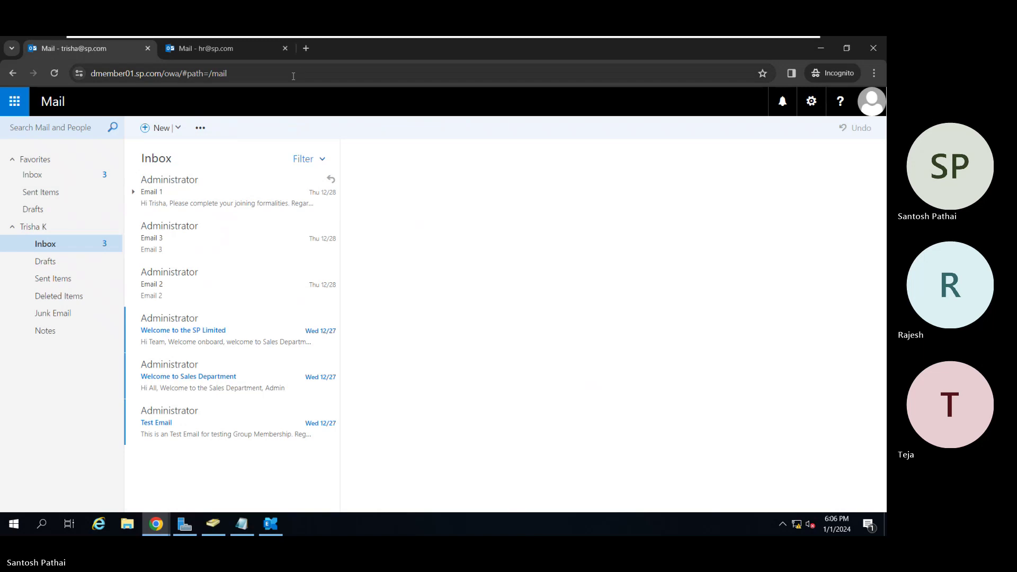
click(869, 113)
click(754, 195)
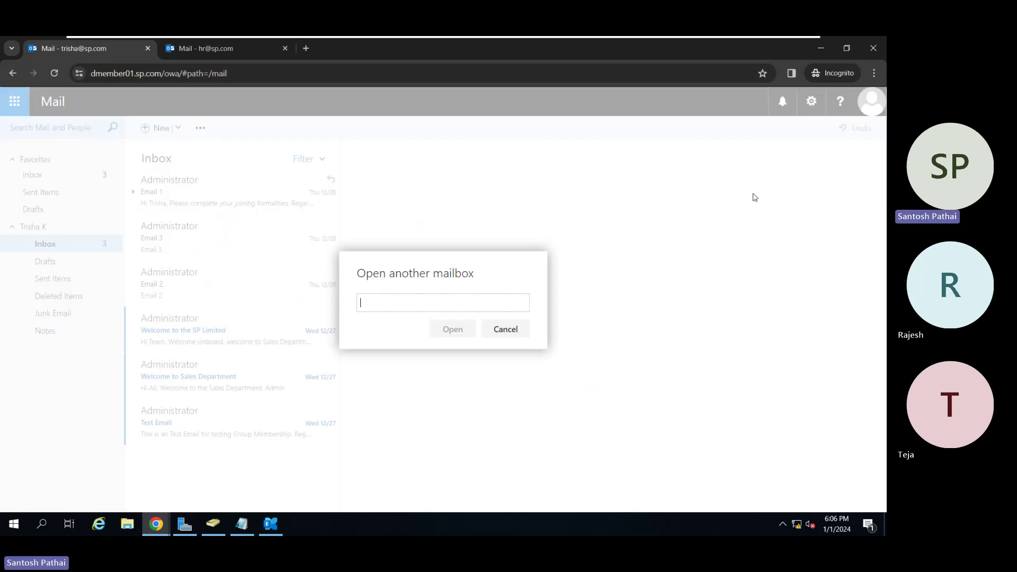
click(477, 307)
mouse_move(212, 525)
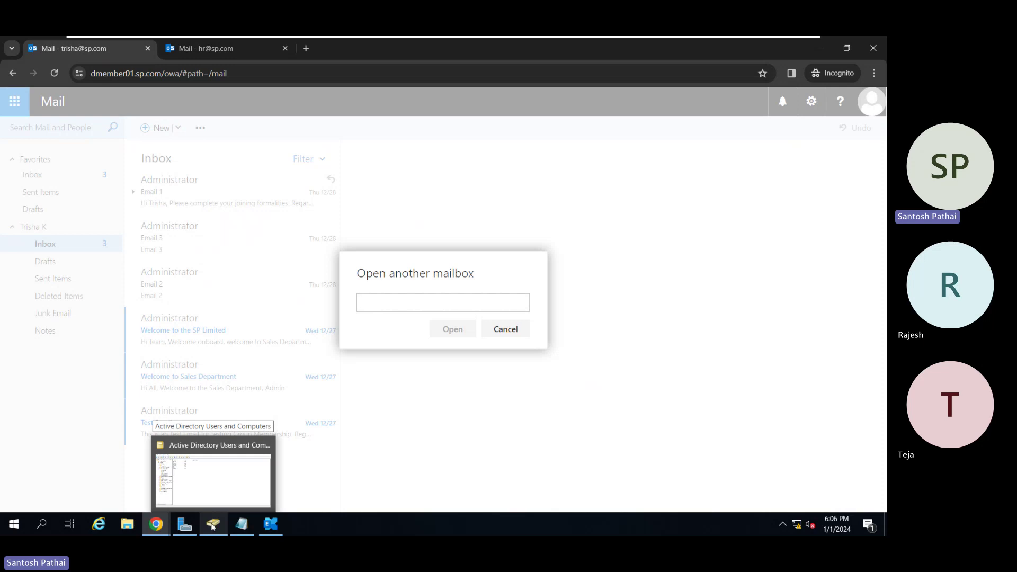
click(203, 483)
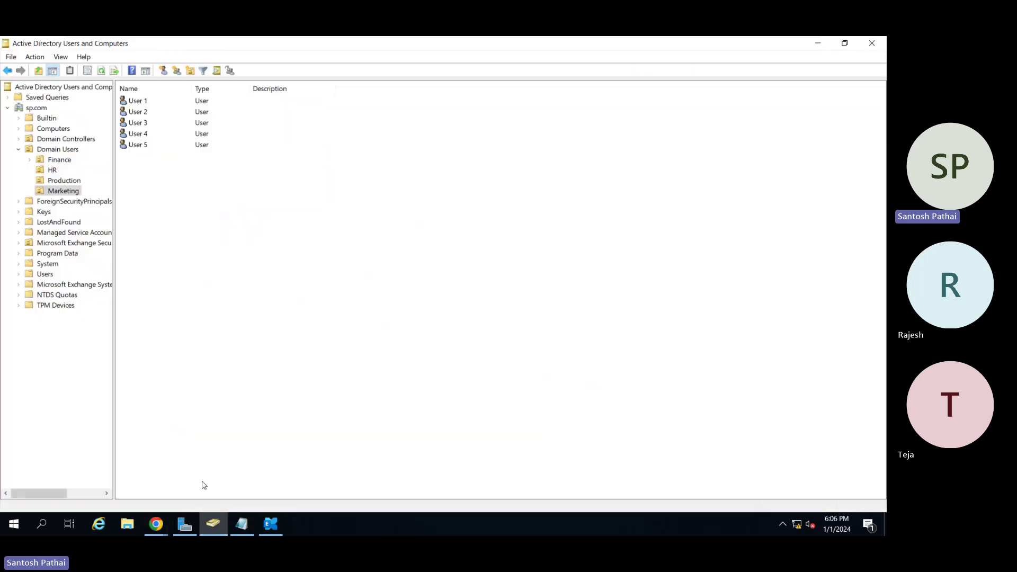
Browse the HR, Finance and Production OUs and copy the converted user's e-mail address.
click(53, 172)
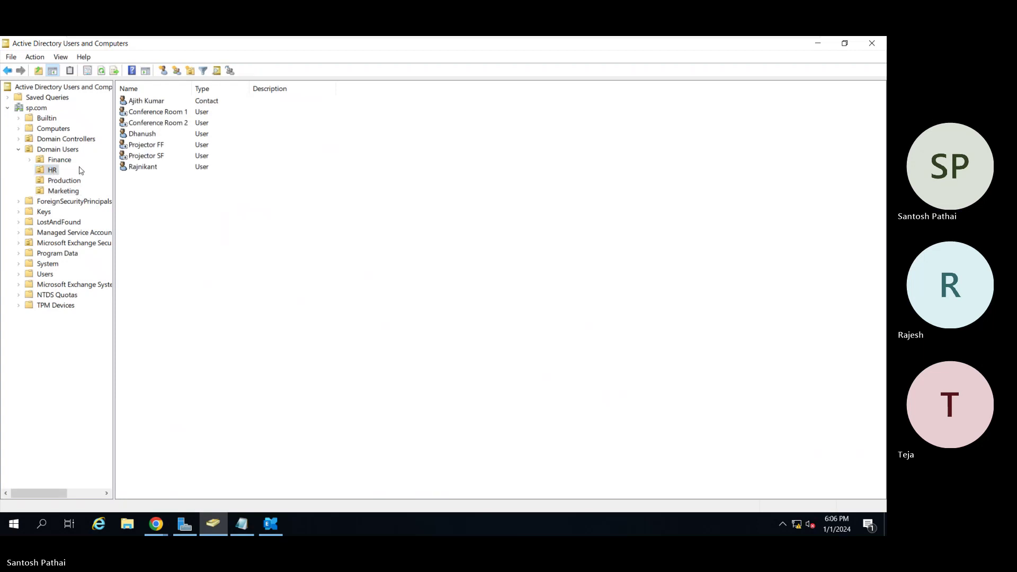
click(67, 161)
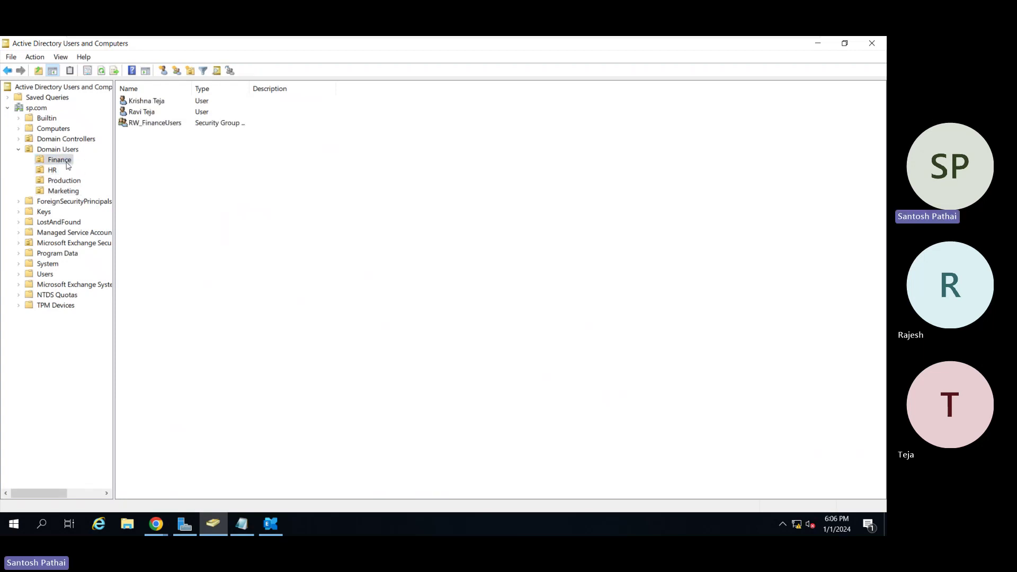
click(62, 181)
double_click(150, 134)
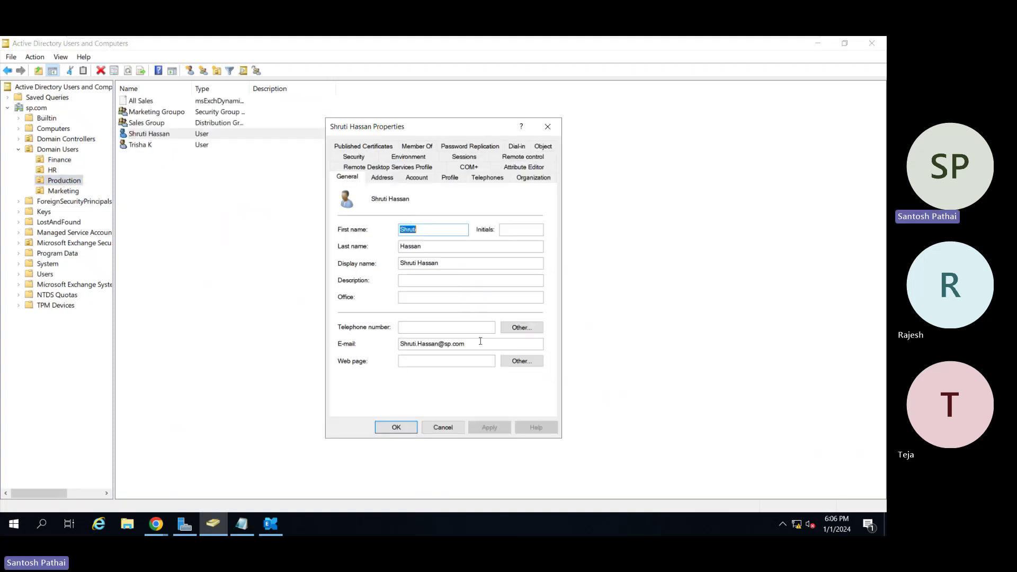
drag(482, 346, 369, 347)
key(ctrl+c)
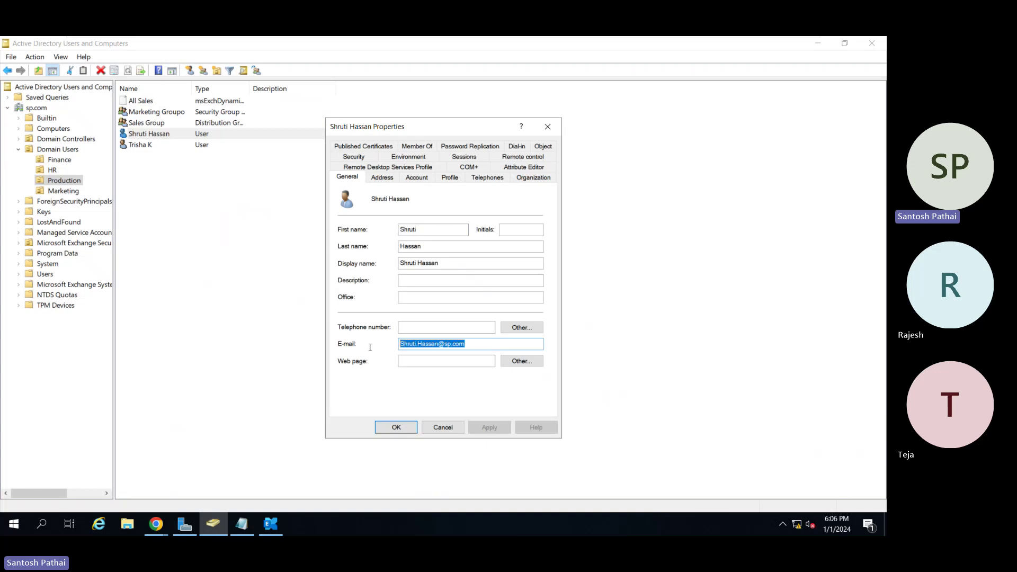
key(Escape)
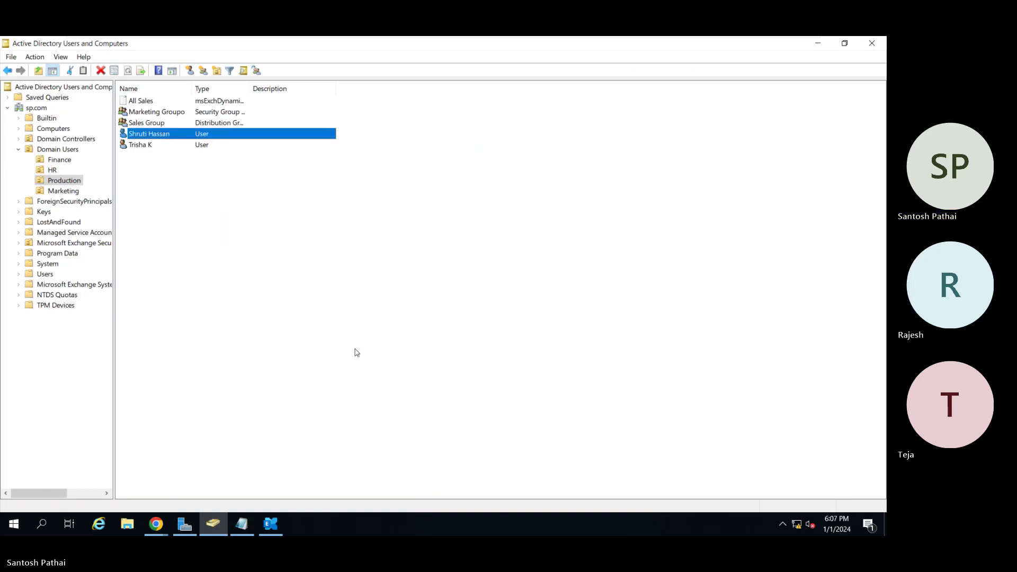
Paste the copied address into Open another mailbox, try opening it, and close the no-permission error.
click(818, 44)
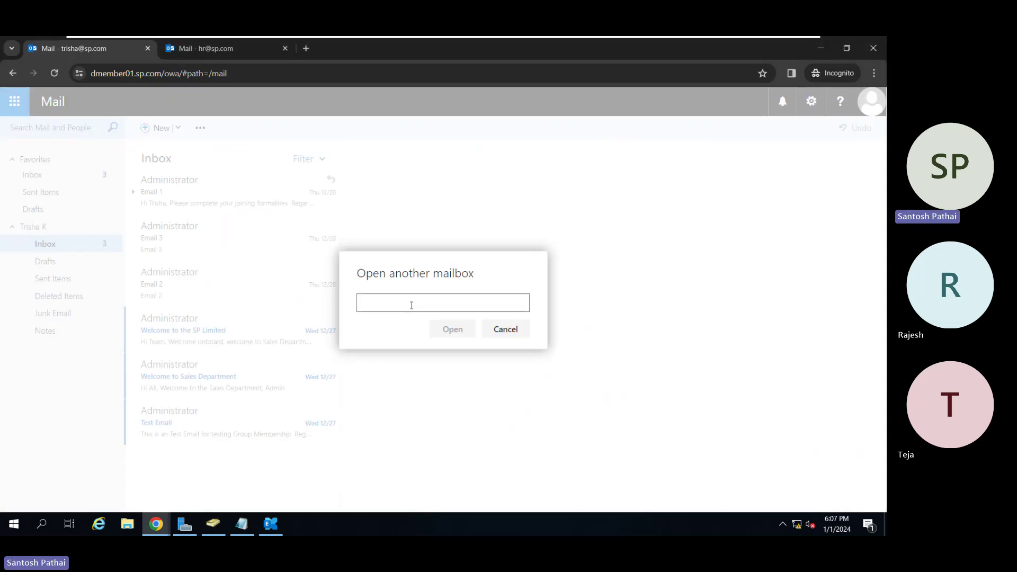
key(ctrl+v)
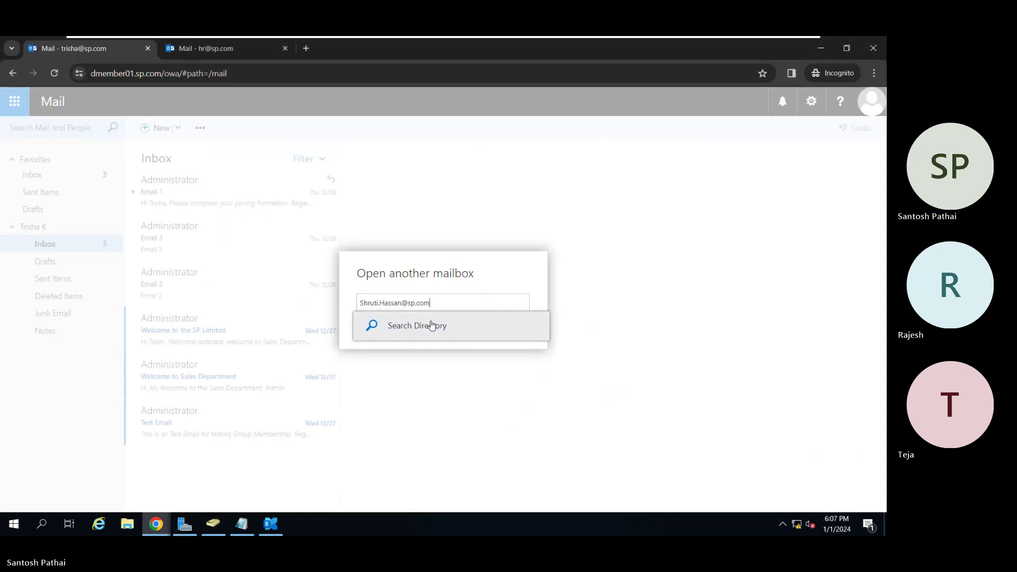
click(432, 325)
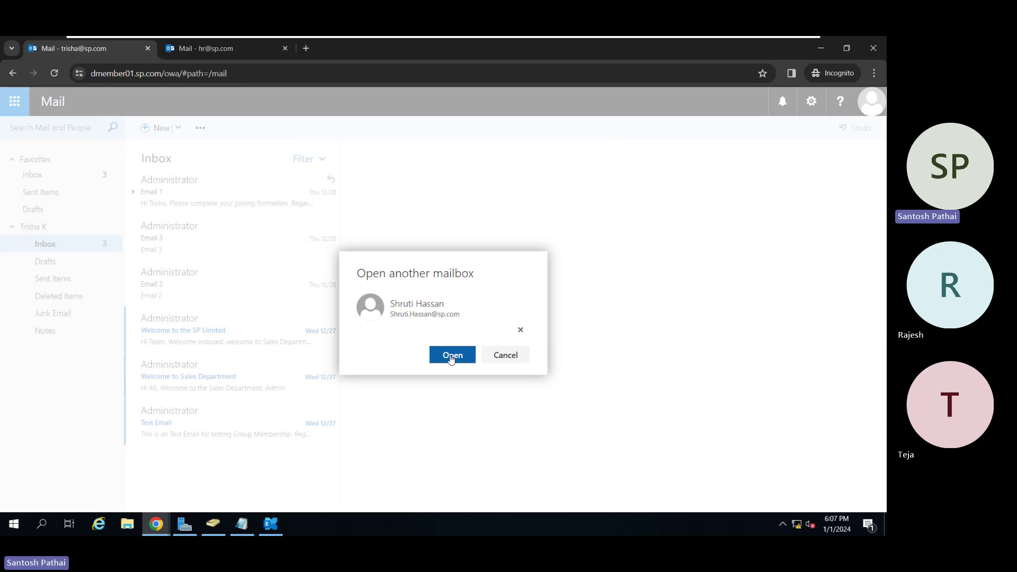
click(451, 354)
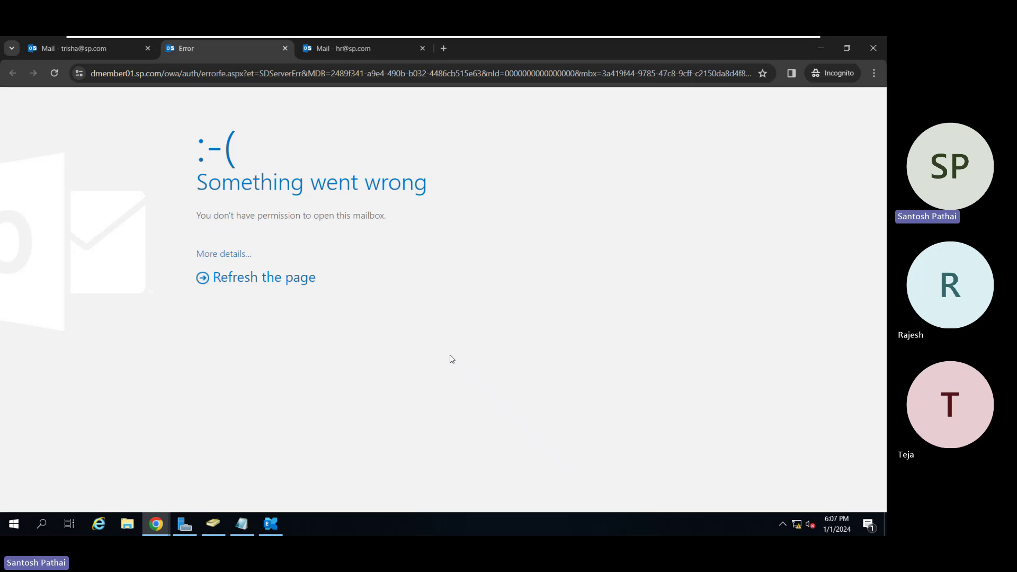
click(285, 49)
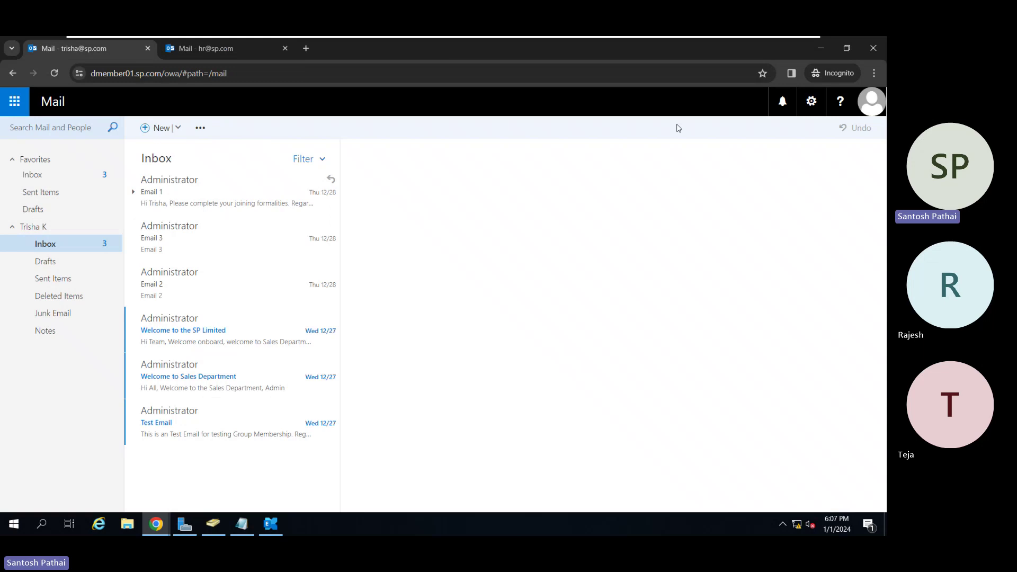
Sign in to Outlook on the web as Administrator.
click(822, 46)
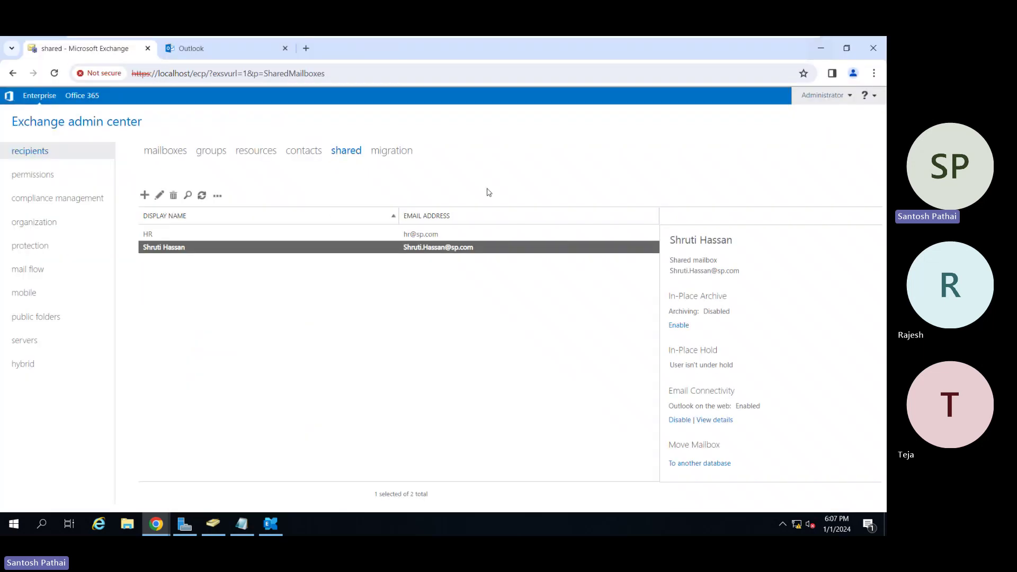
click(217, 56)
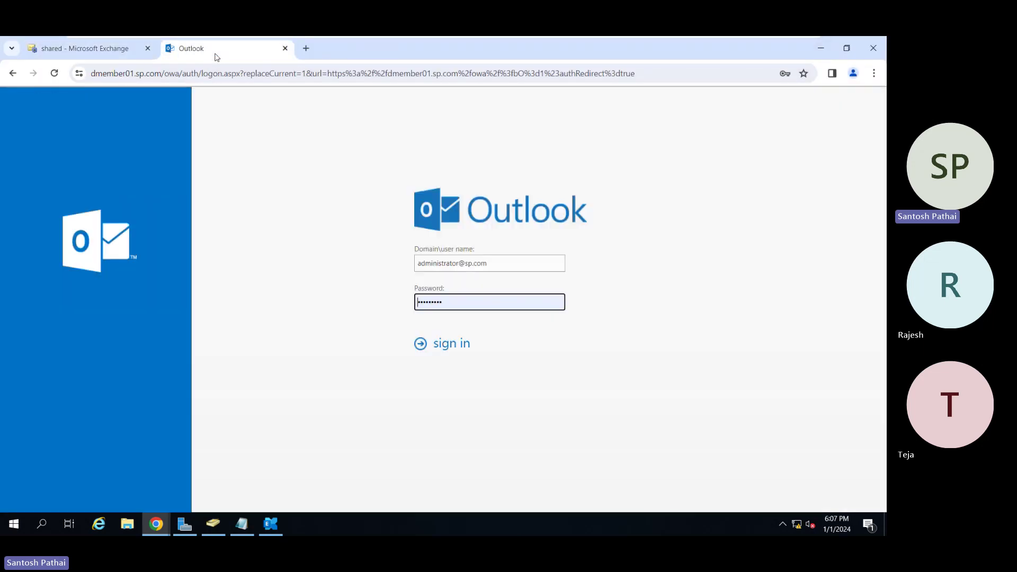
click(452, 343)
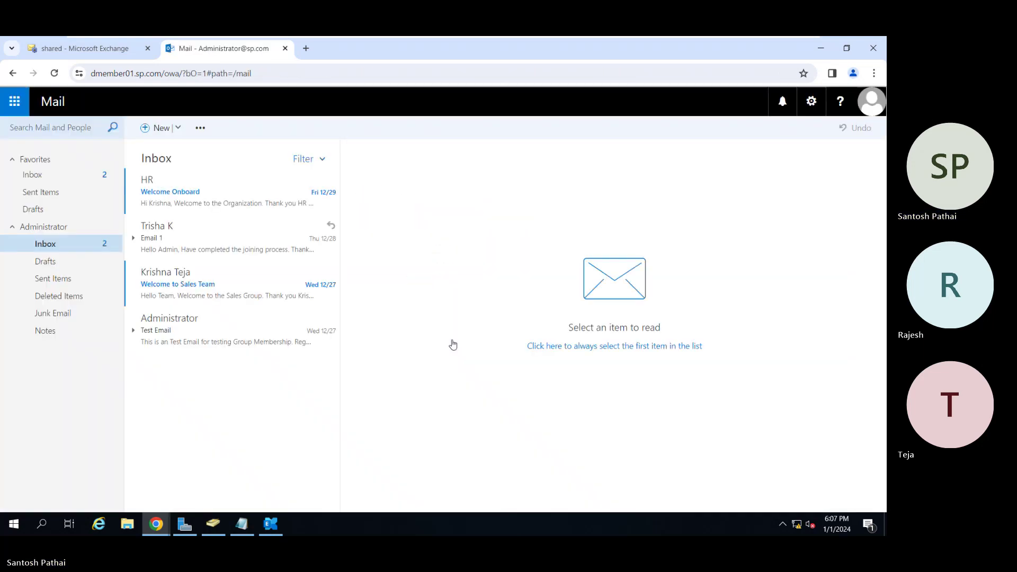
As Administrator, paste the shared mailbox address into Open another mailbox and open it.
click(869, 106)
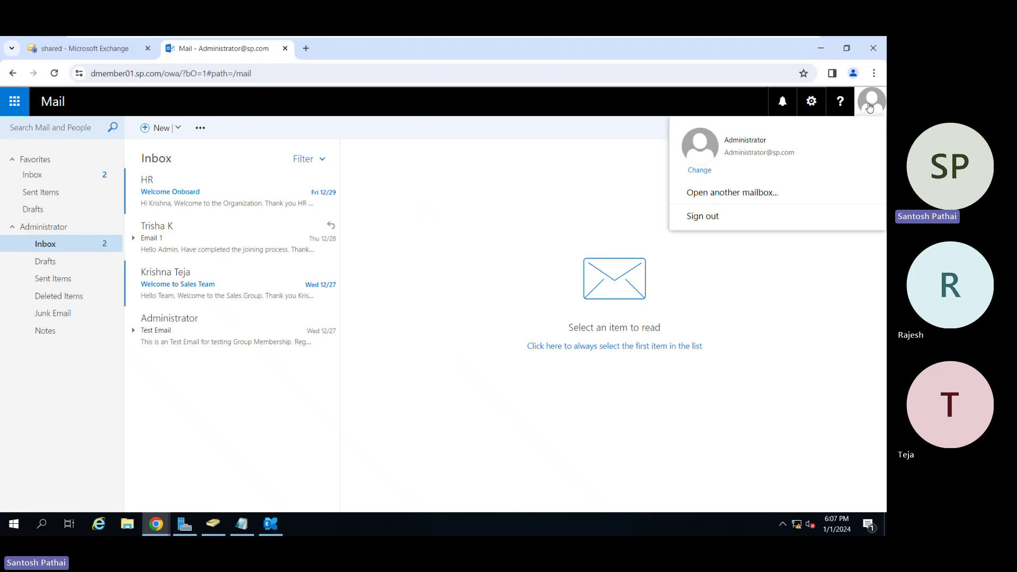
click(760, 193)
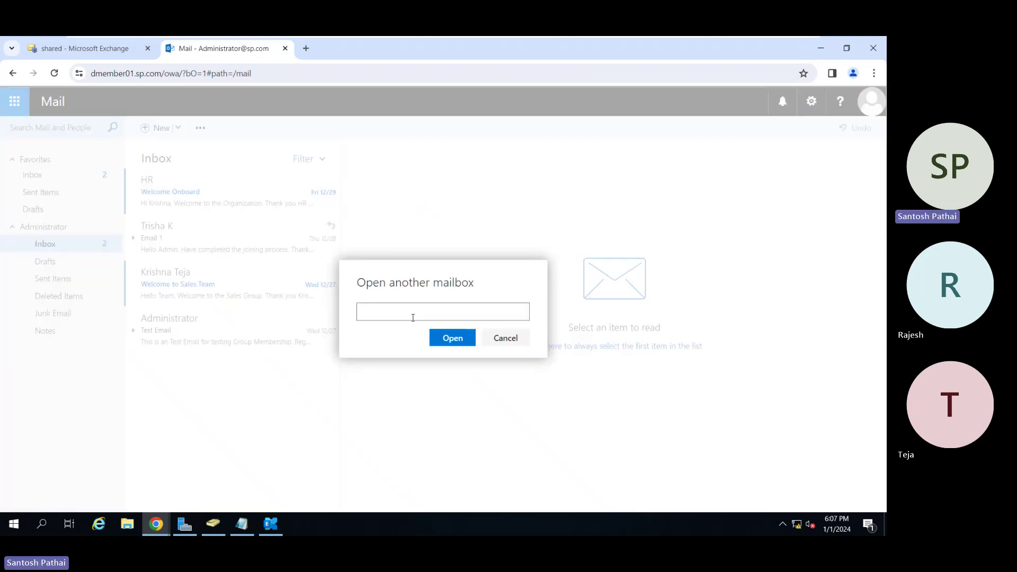
key(ctrl+v)
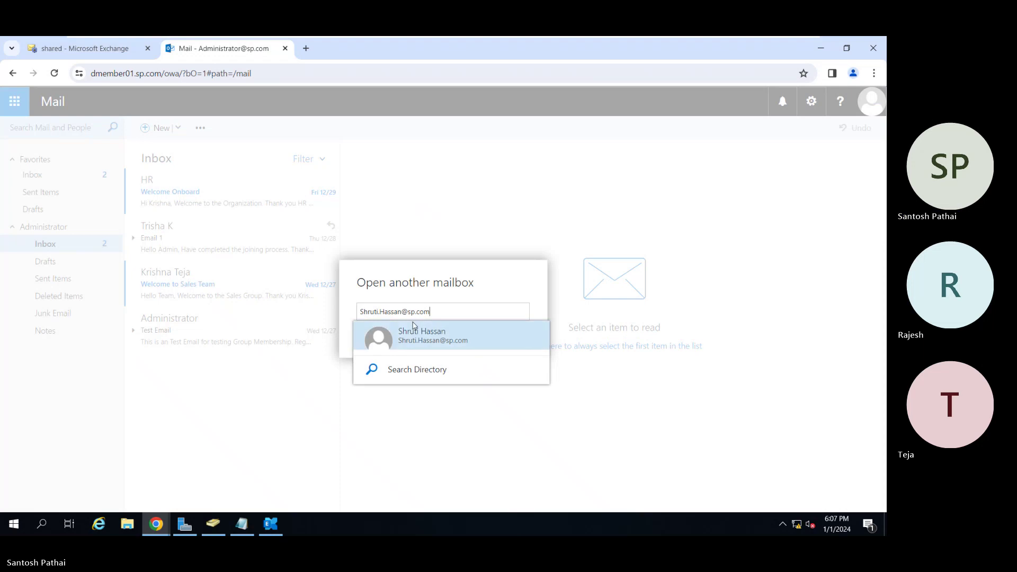
click(415, 328)
click(445, 363)
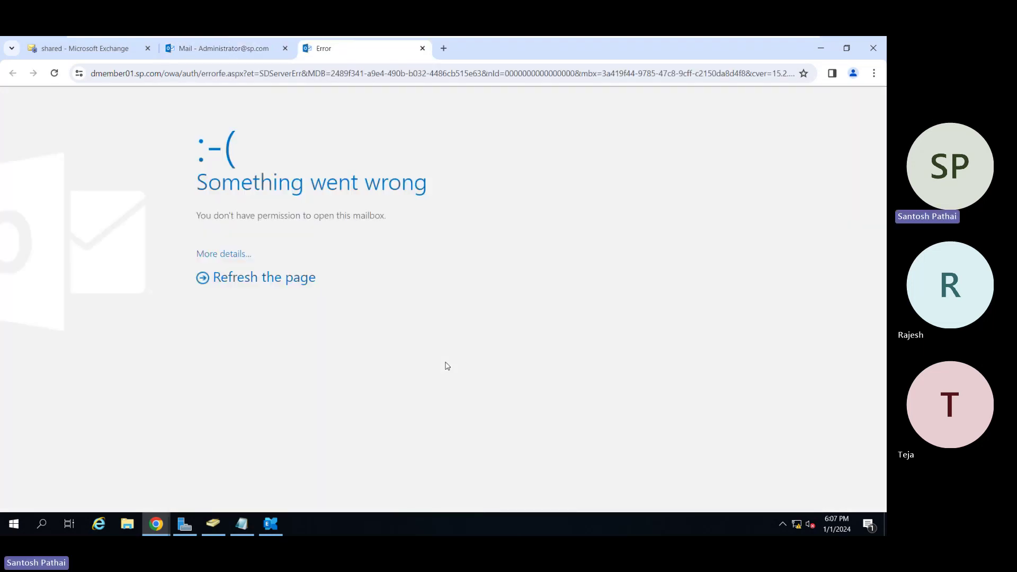
Try opening the 'hr' mailbox via Open another mailbox; close the resulting permission error tab.
click(422, 48)
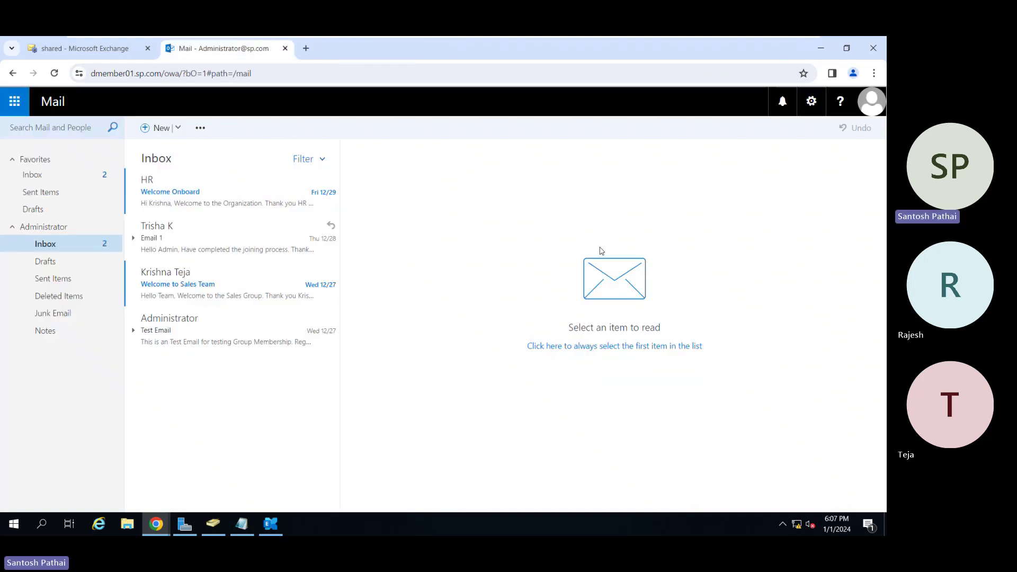
click(871, 101)
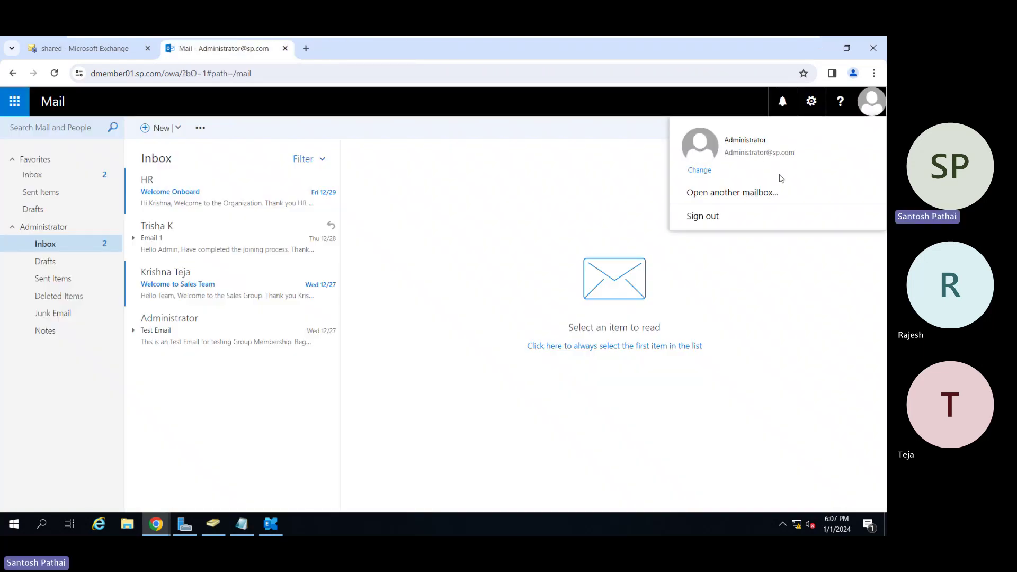
click(765, 194)
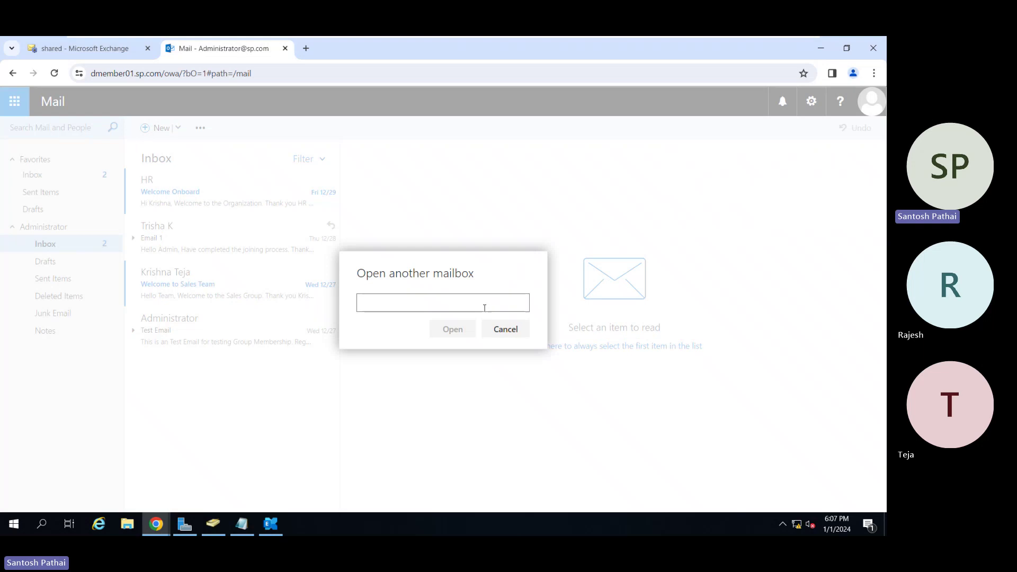
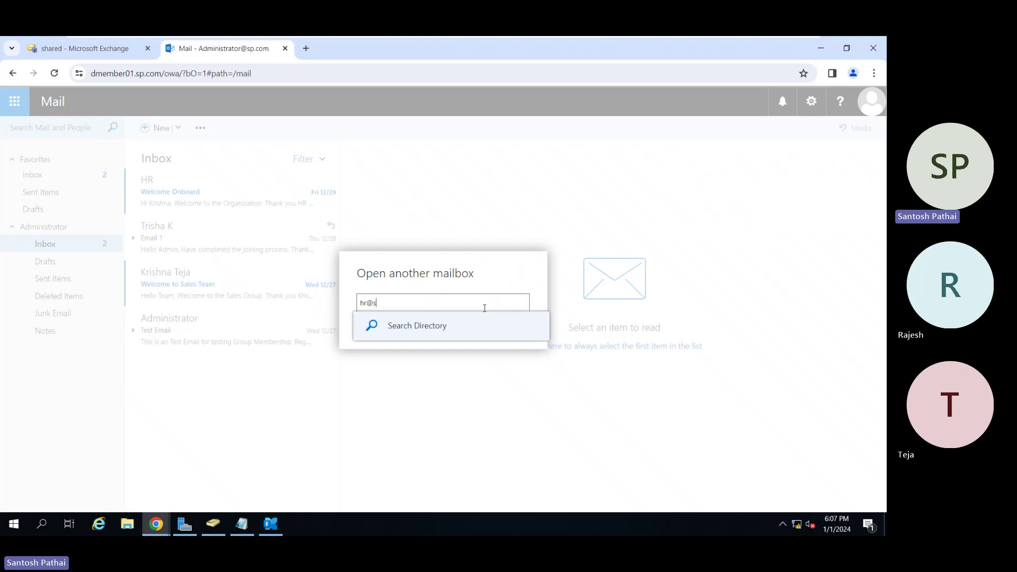
click(439, 325)
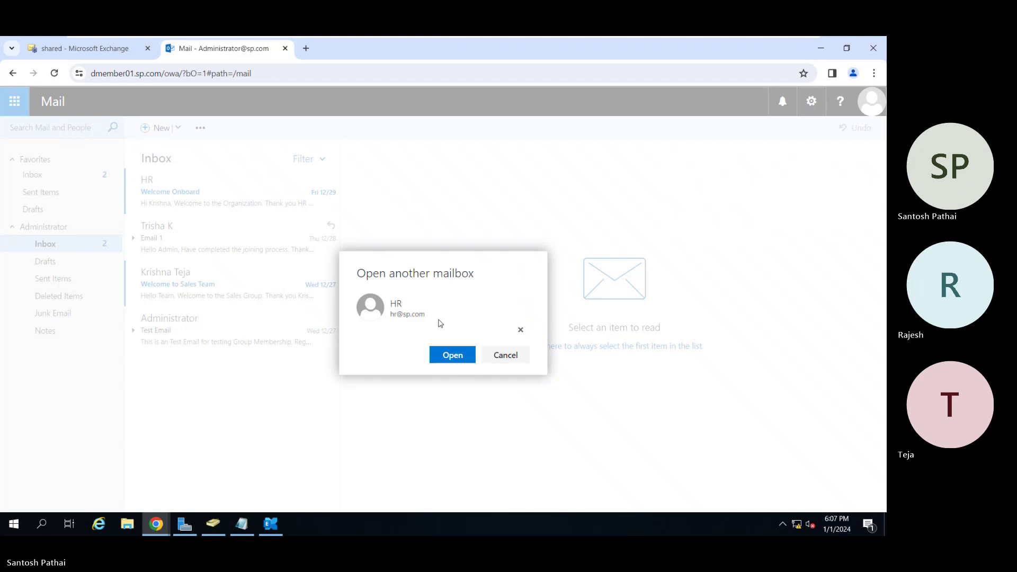
click(445, 356)
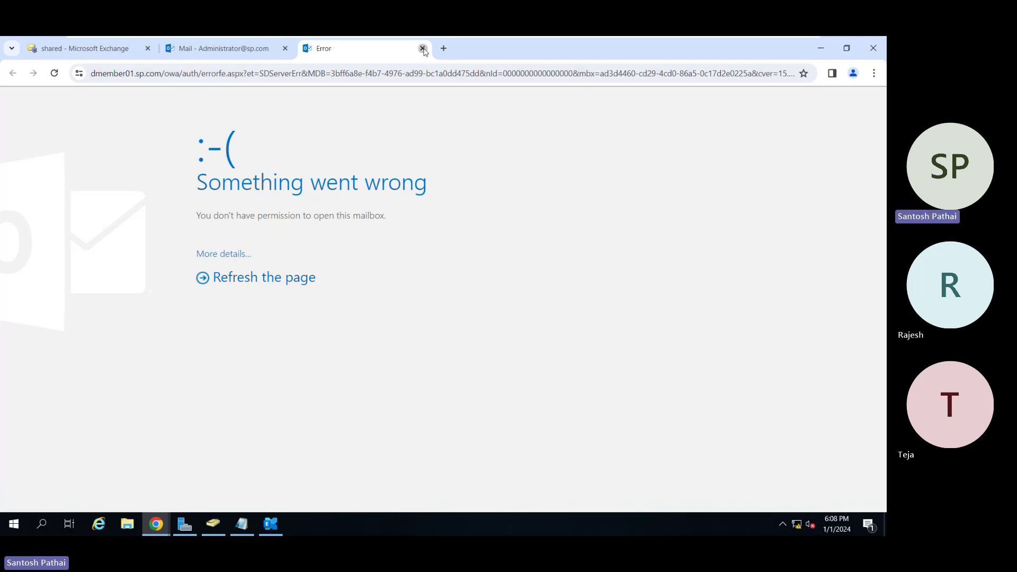
click(422, 48)
Edit the shared mailbox's delegation and add Administrator as a Full Access delegate.
click(98, 48)
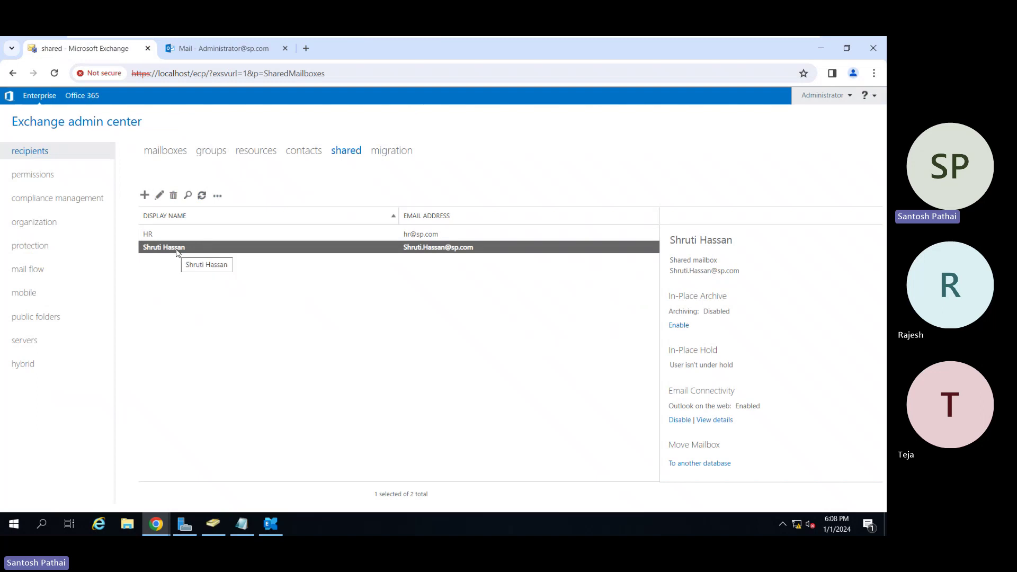
click(158, 196)
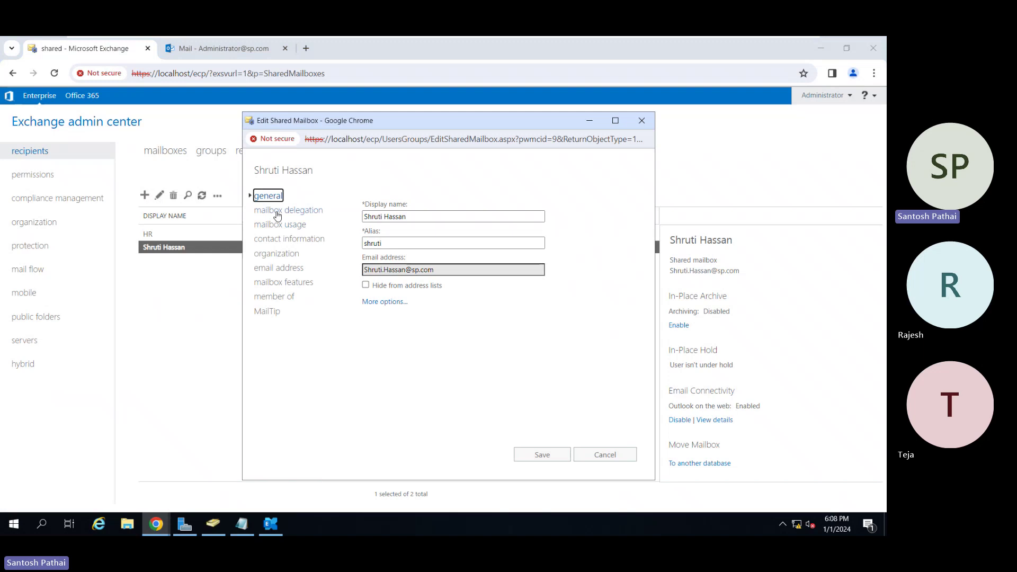
click(277, 212)
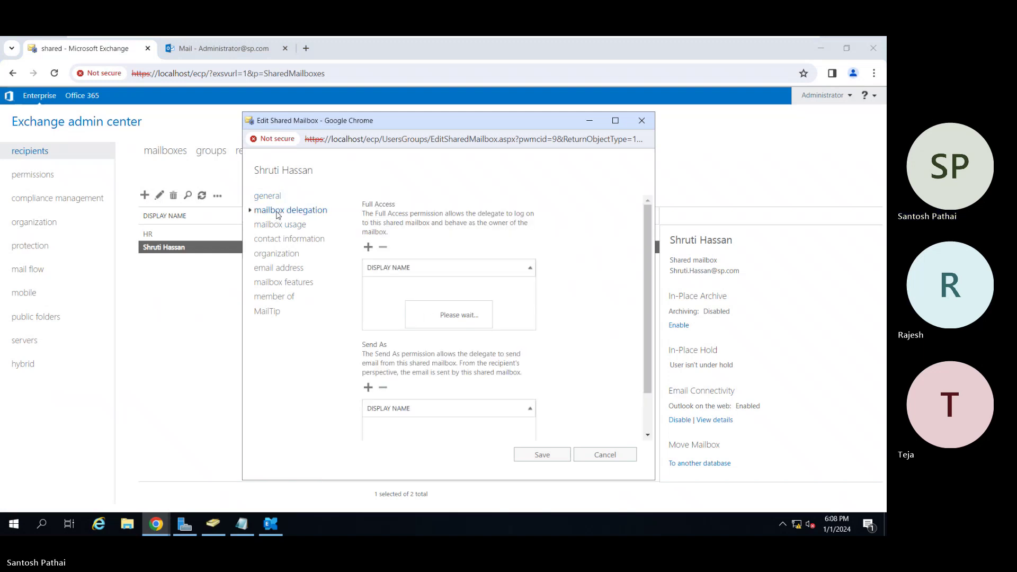
click(368, 247)
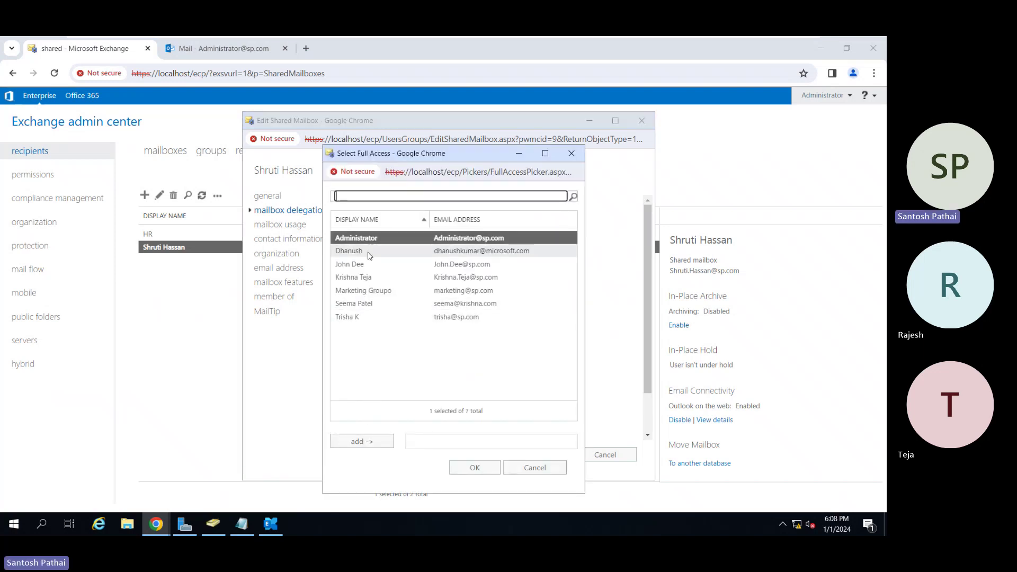
click(358, 443)
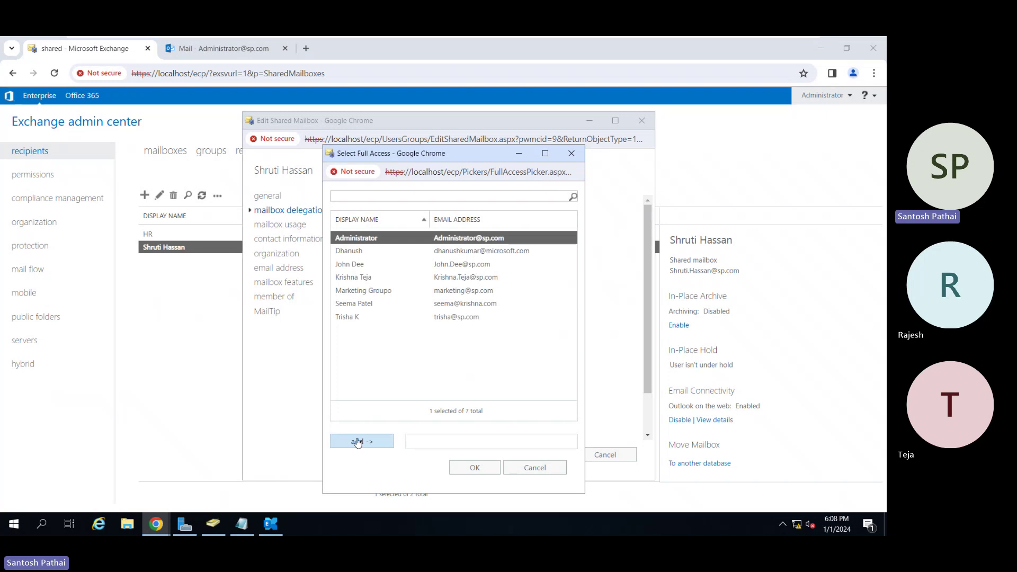
click(466, 470)
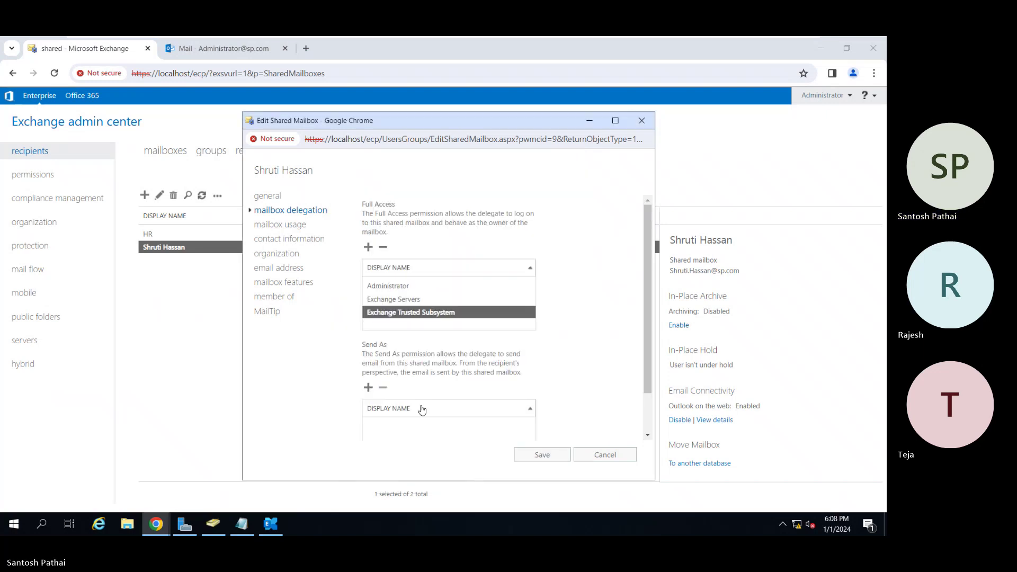
Add Administrator as a Send As delegate and save the delegation changes.
click(367, 388)
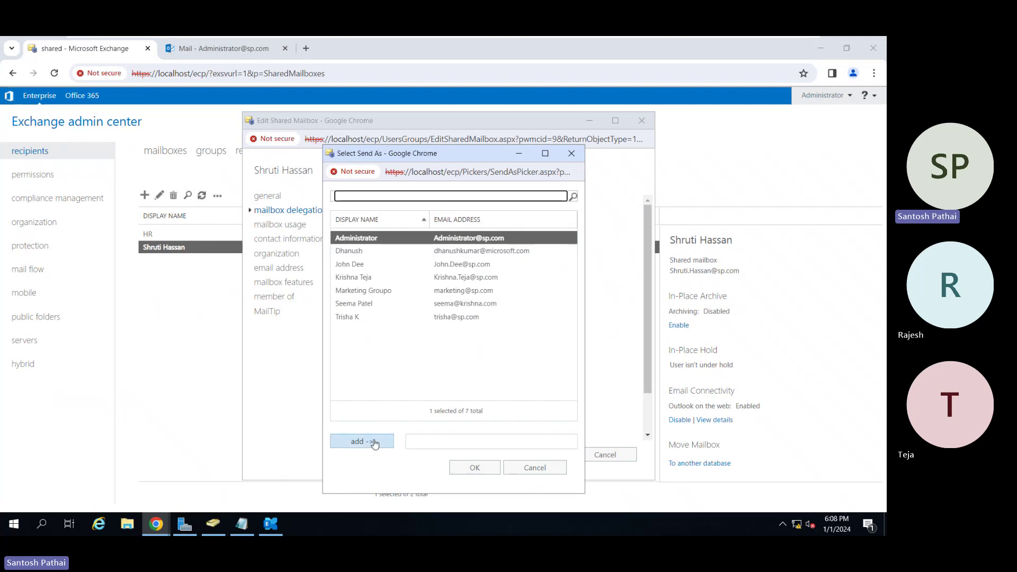
click(374, 441)
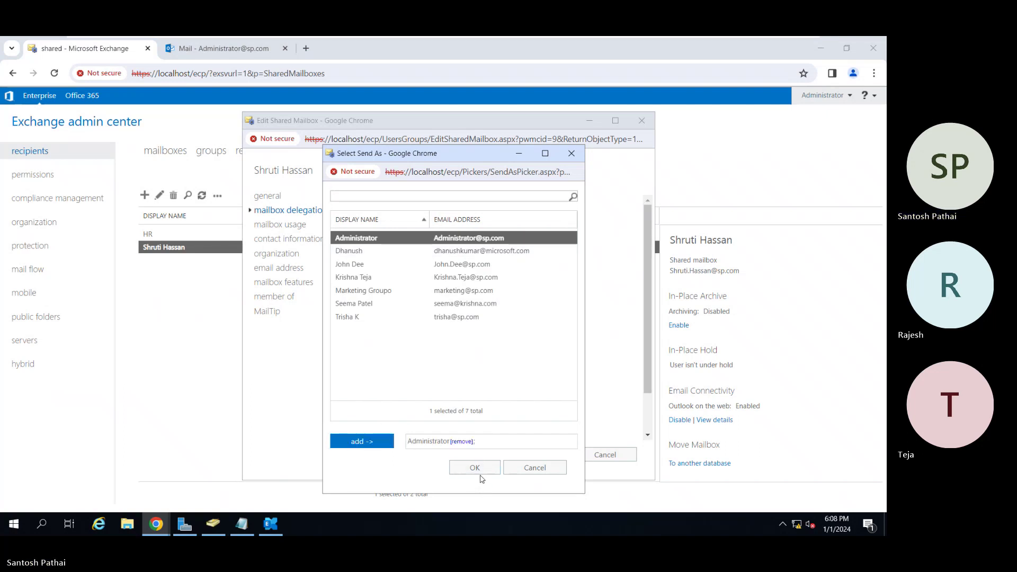
click(474, 467)
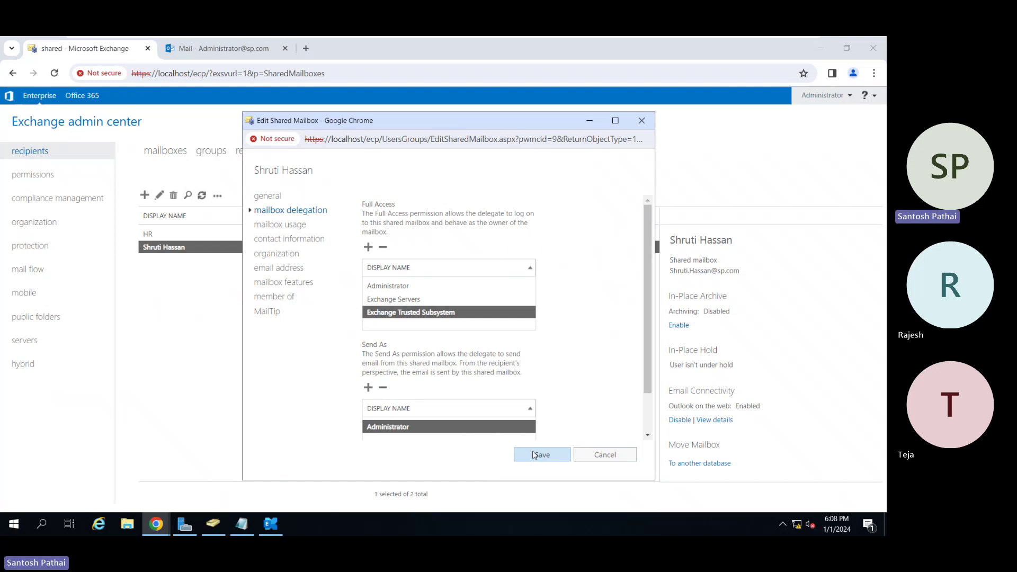
click(534, 455)
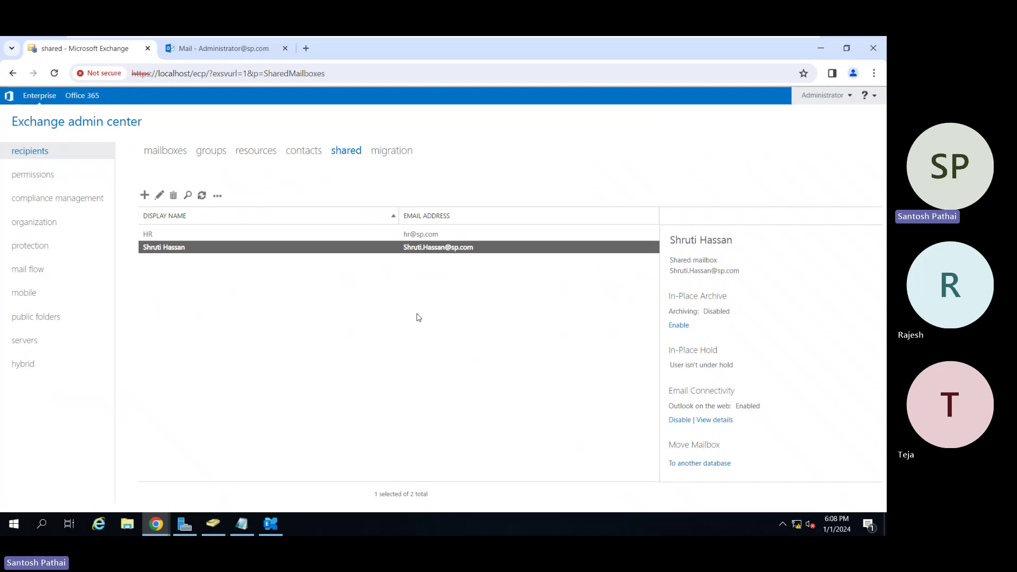
Sign out of Outlook on the web and sign back in as Administrator.
click(247, 54)
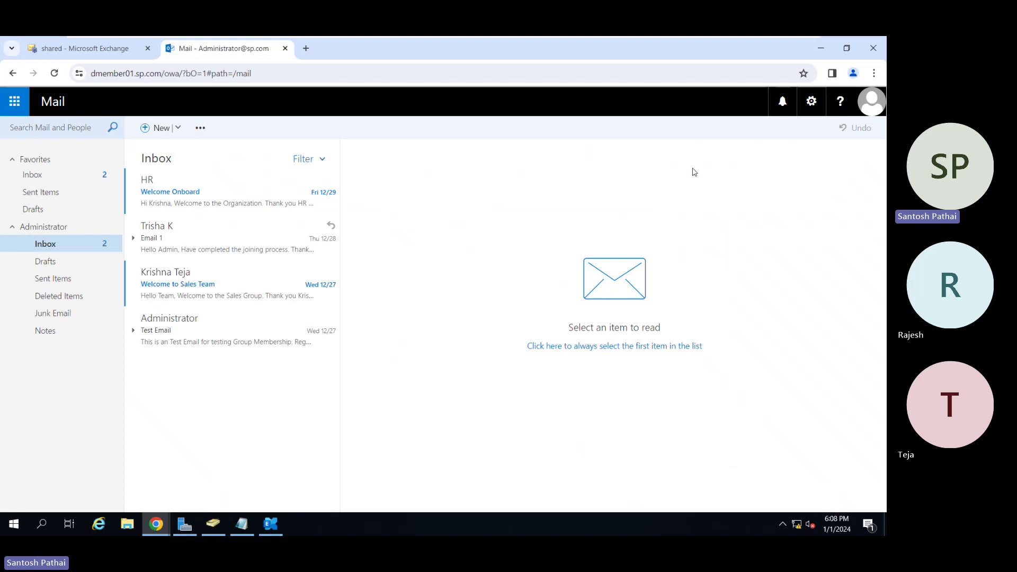
click(870, 103)
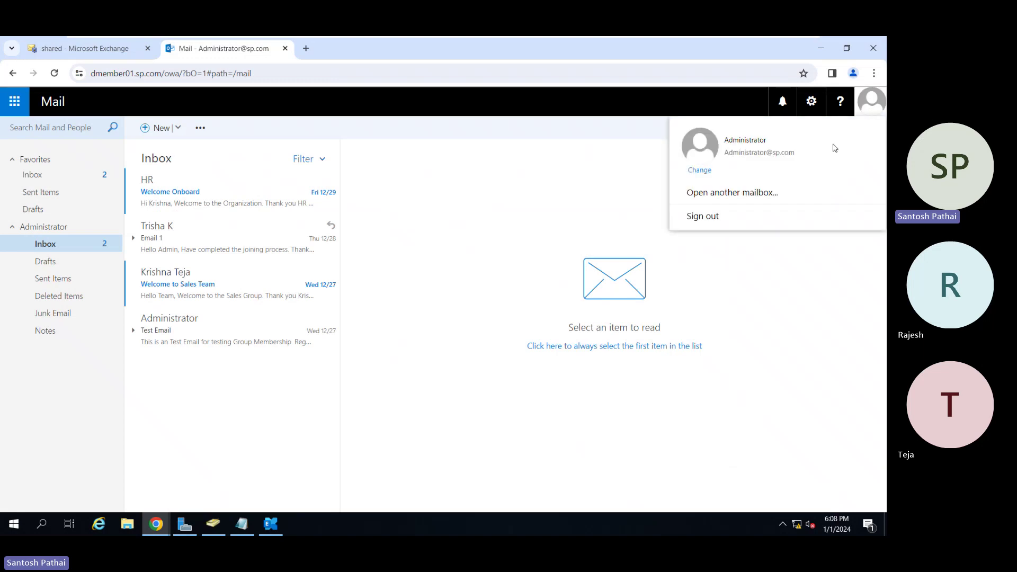
click(703, 216)
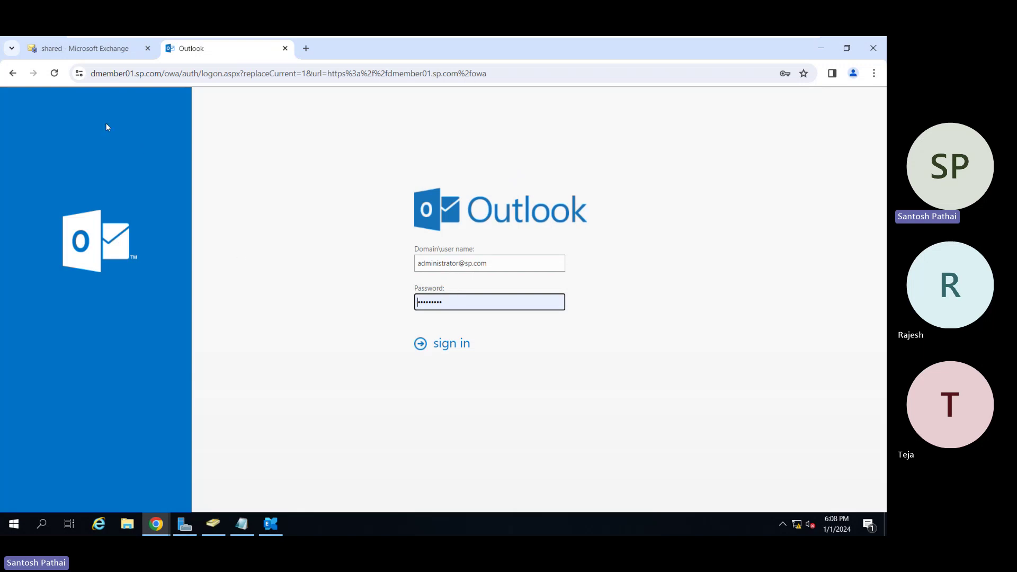
click(58, 73)
click(445, 346)
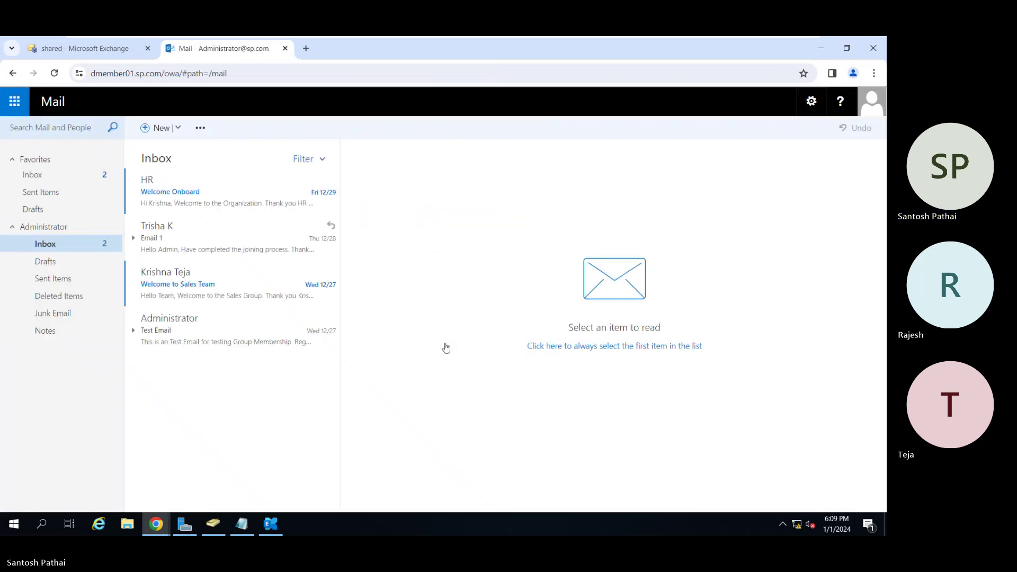
Paste the shared mailbox address into Open another mailbox and open it in a new tab.
click(871, 101)
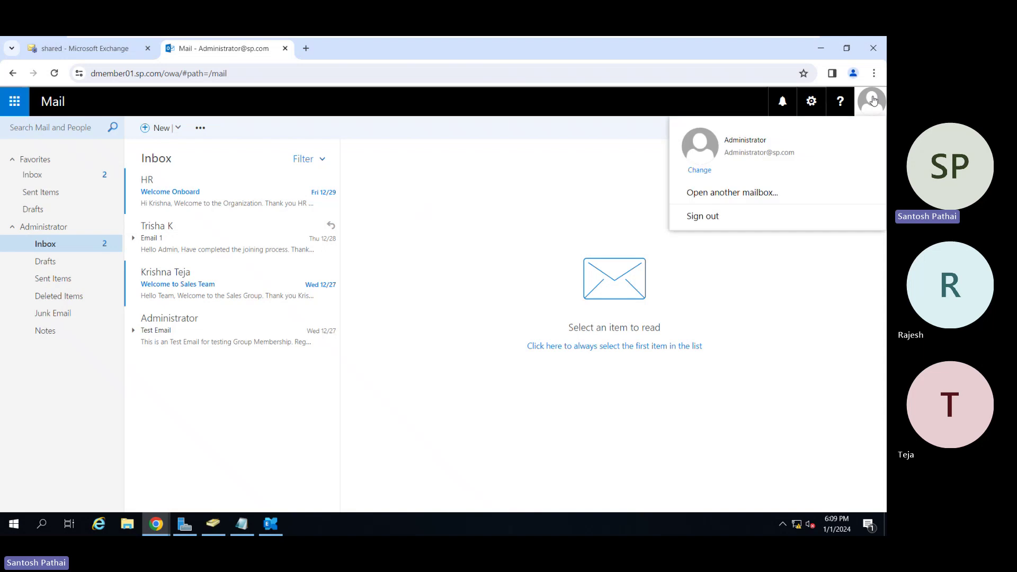
click(750, 204)
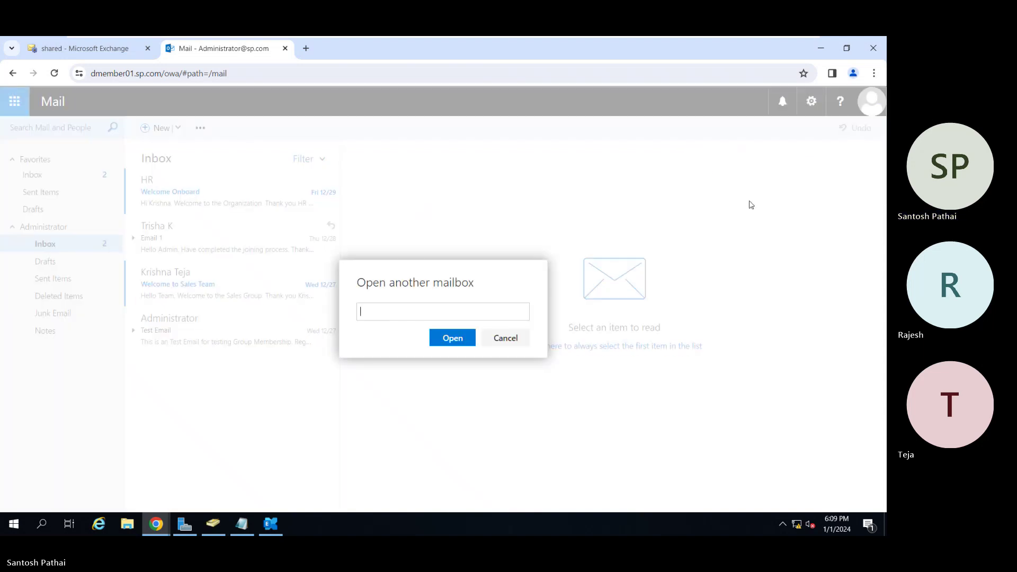
key(ctrl+v)
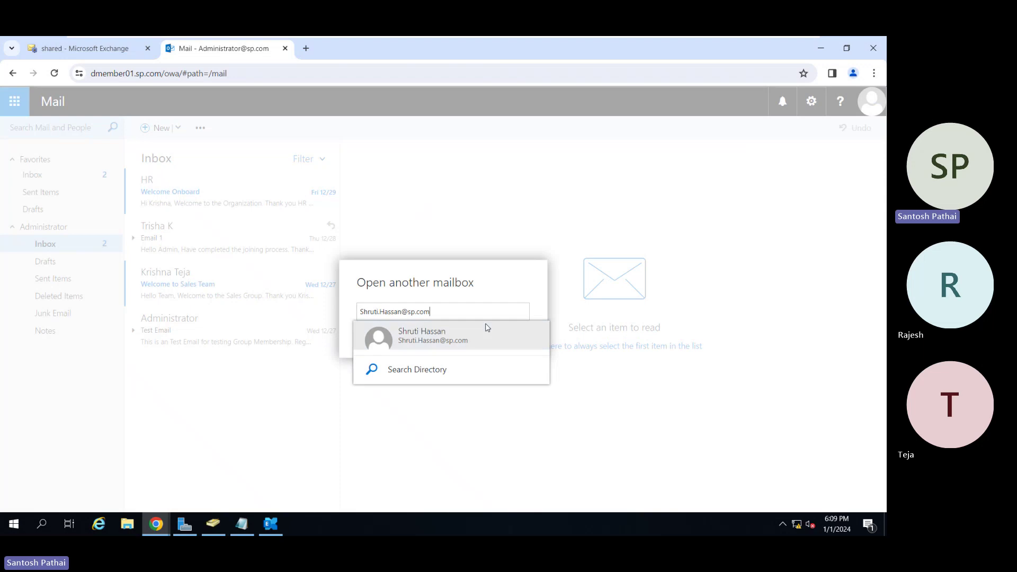
click(482, 334)
click(441, 365)
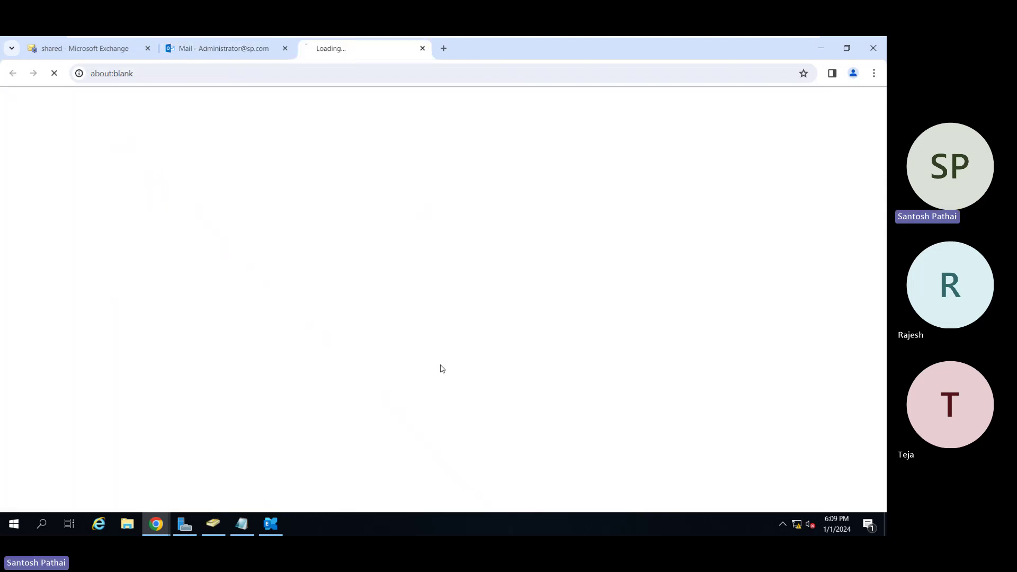
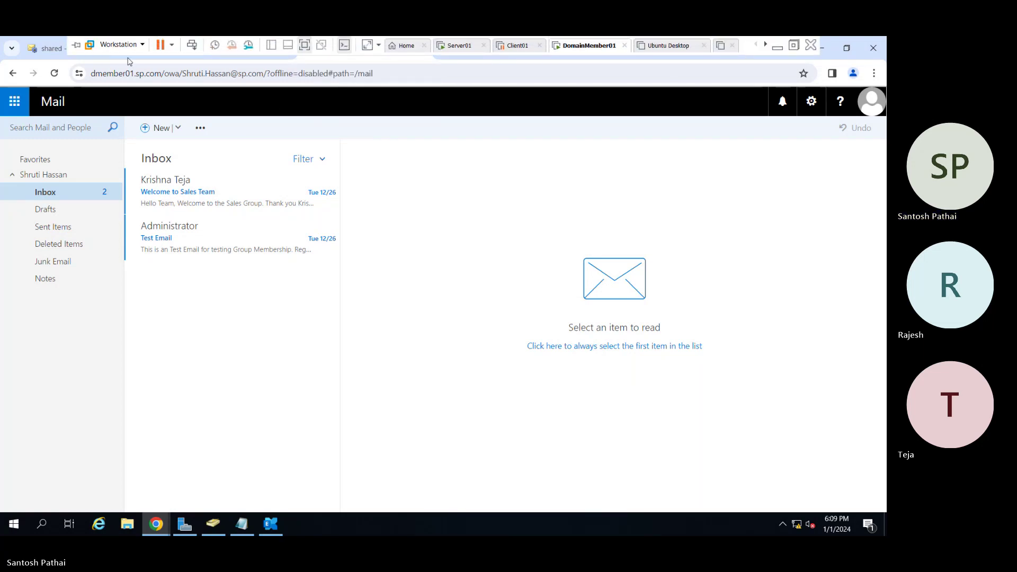
Adjust the system volume from the virtualization host menu and return to the mail.
click(115, 45)
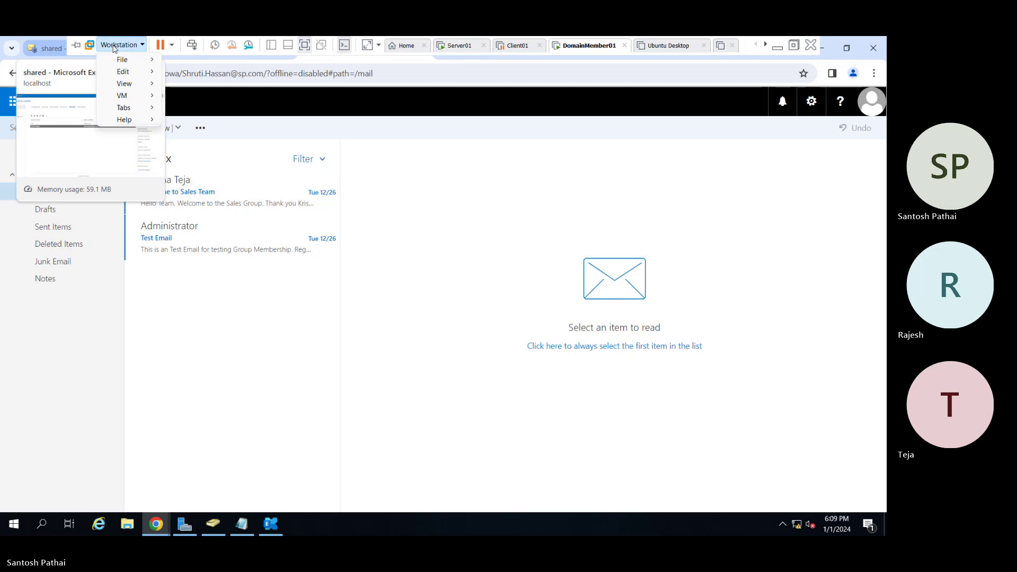
key(XF86AudioRaiseVolume)
key(XF86AudioRaiseVolume)
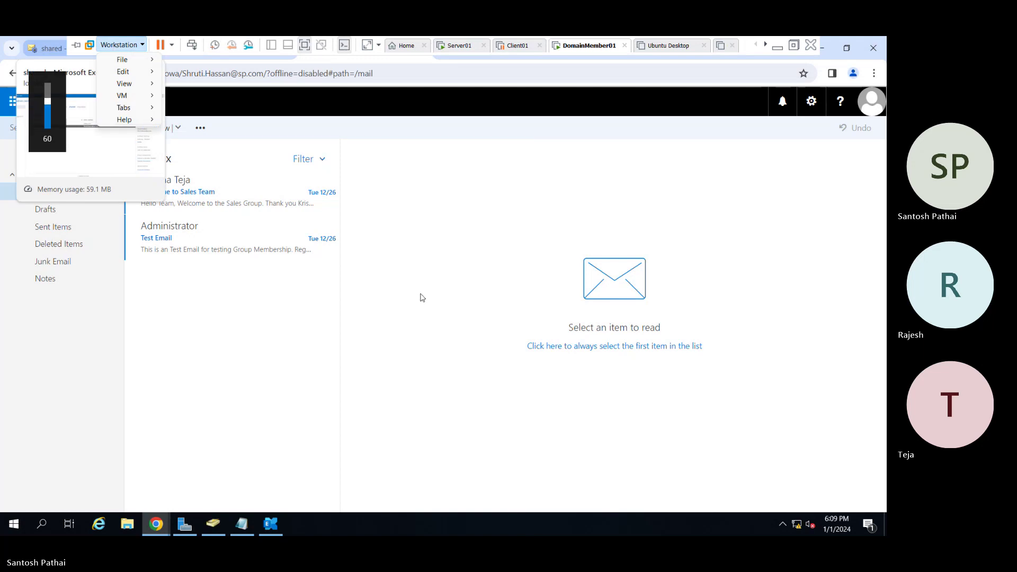
click(430, 306)
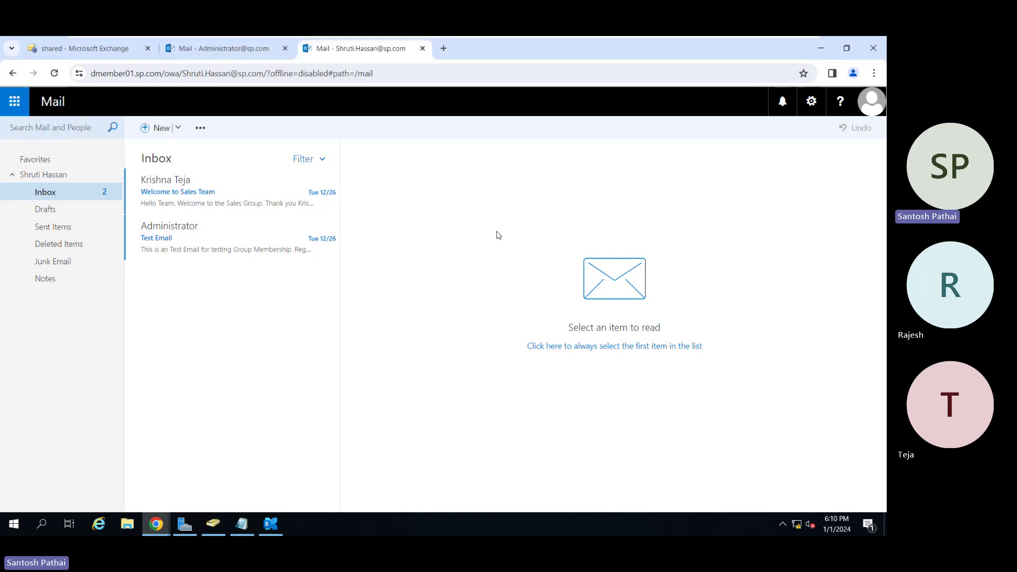
Show the organization's six address lists in EAC and select the Default Global Address List.
click(99, 58)
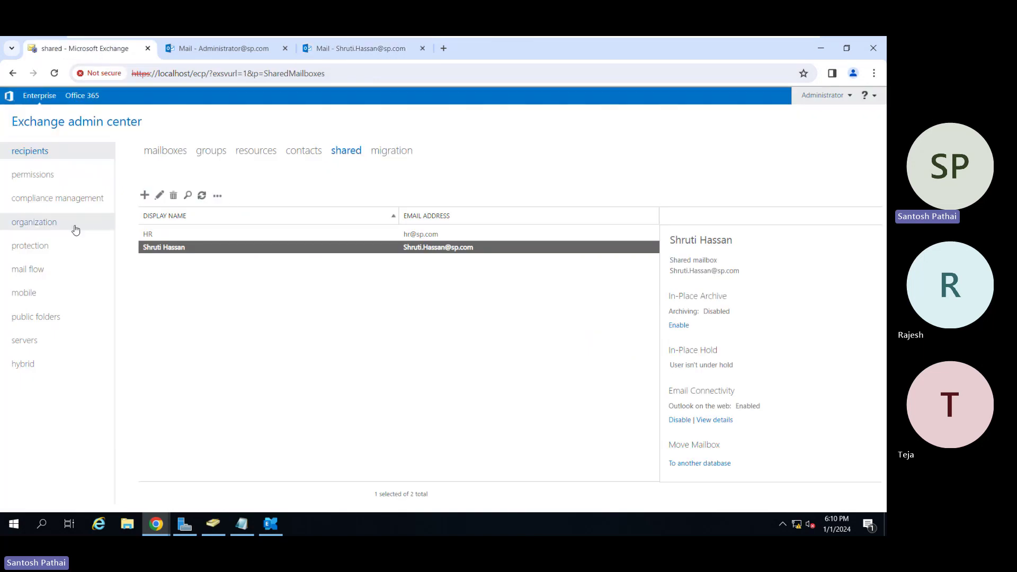
click(59, 226)
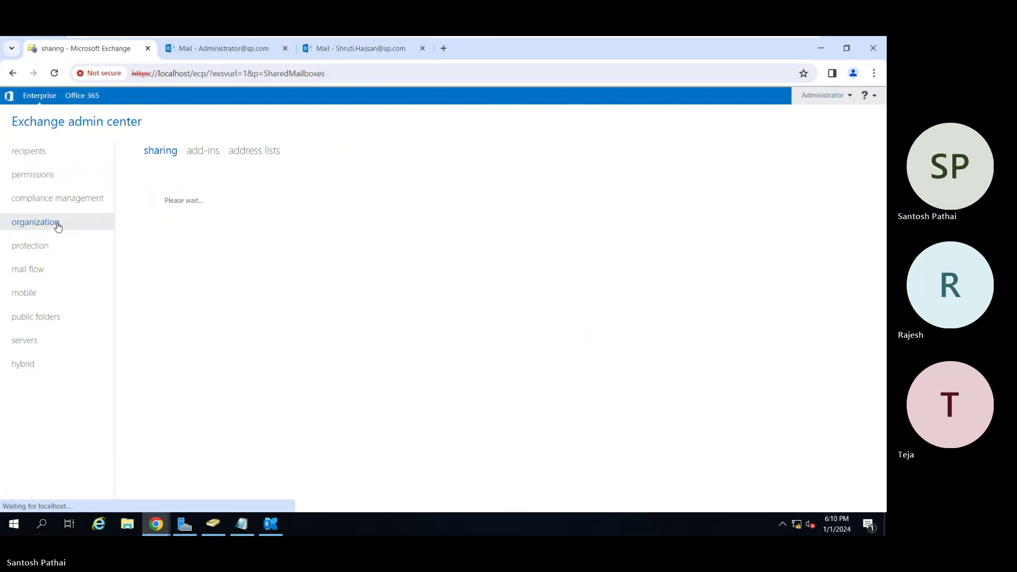
click(254, 154)
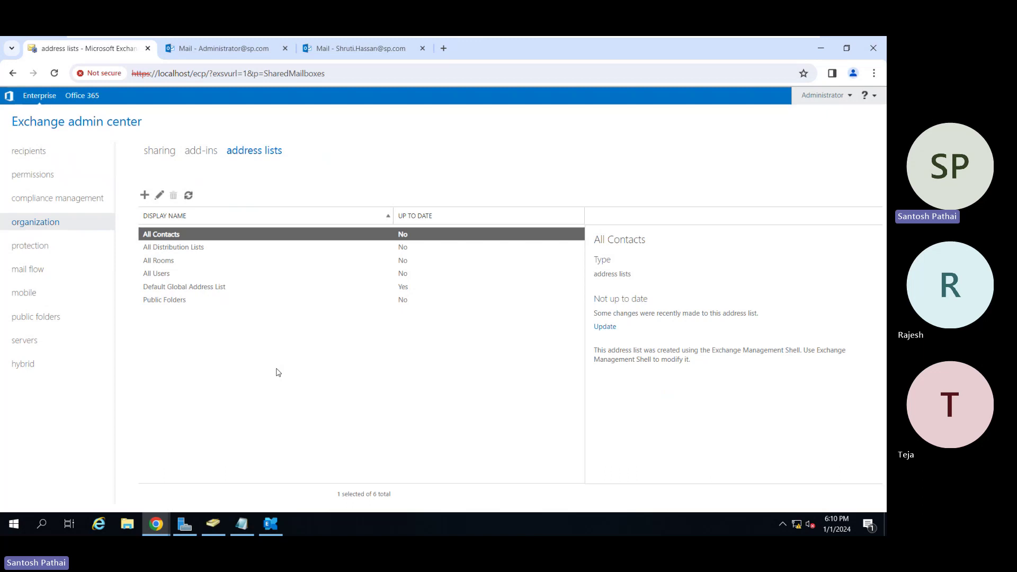
click(273, 290)
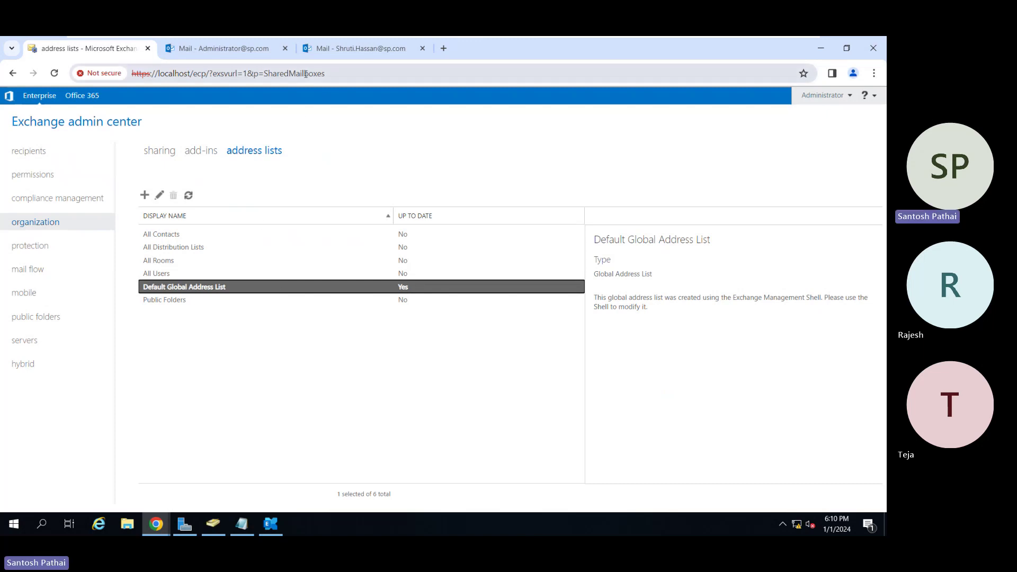
Close the shared mailbox tab, browse the address book's lists from a new draft, then discard it.
click(414, 49)
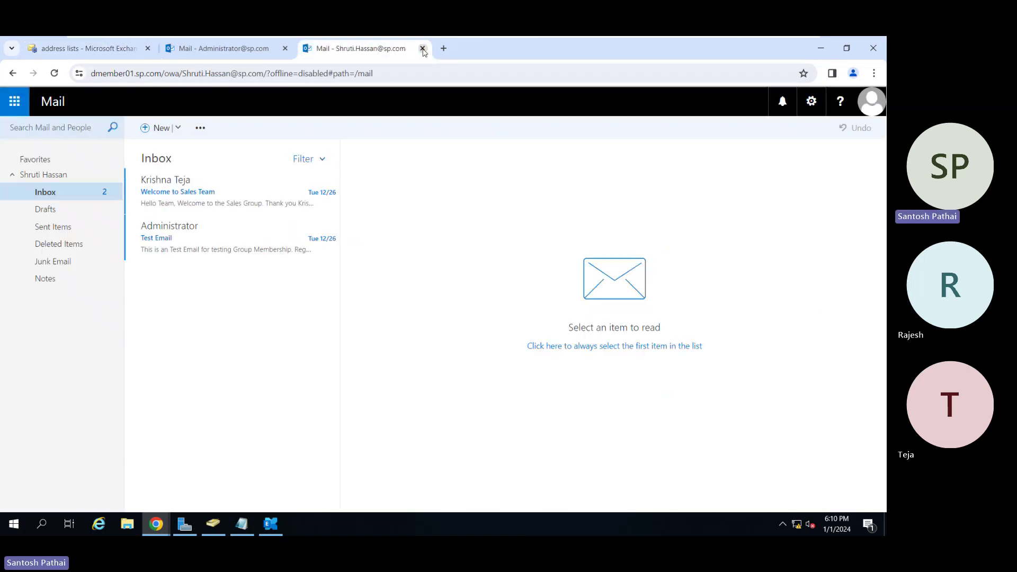
click(423, 49)
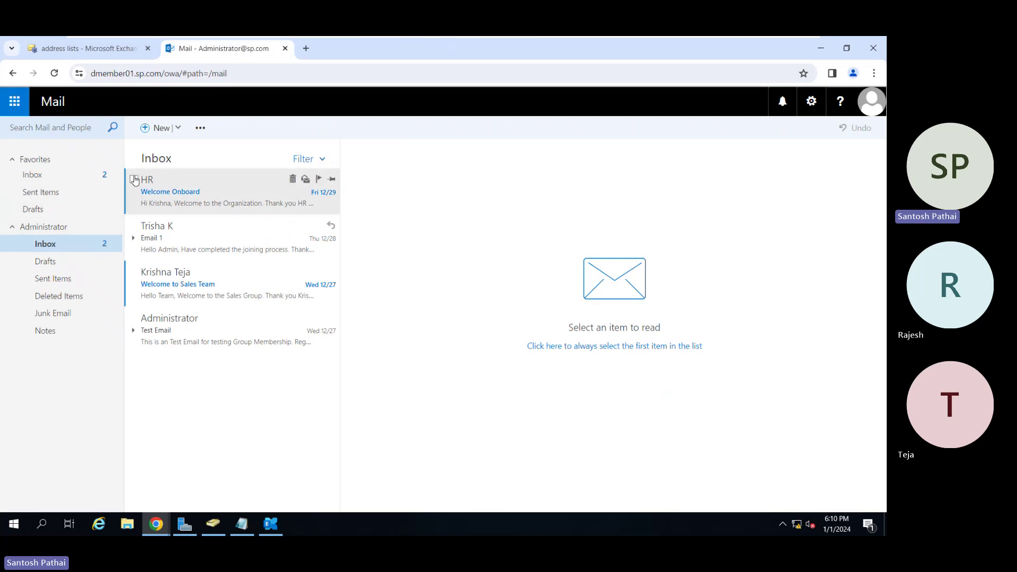
click(161, 128)
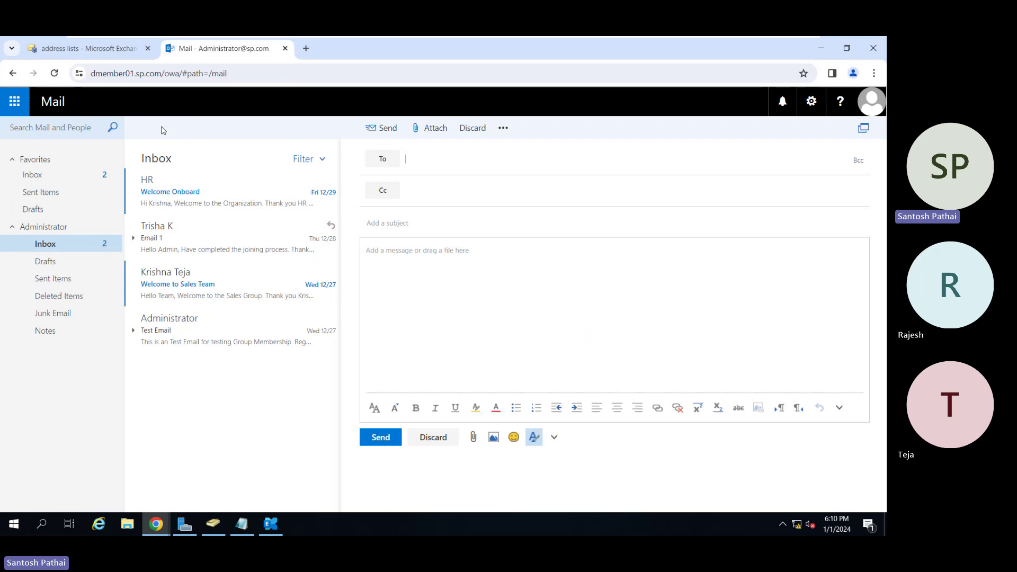
click(380, 166)
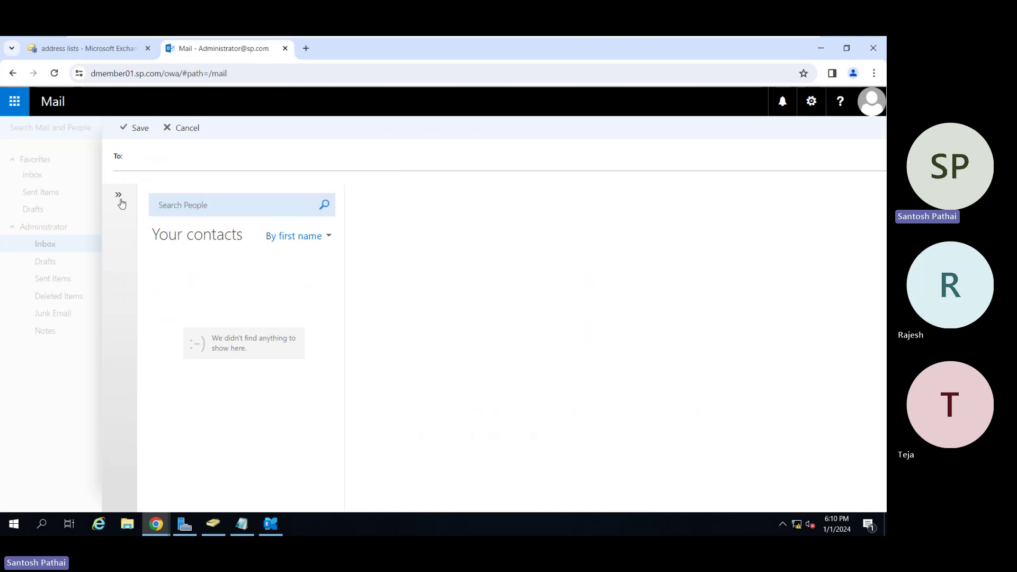
click(118, 196)
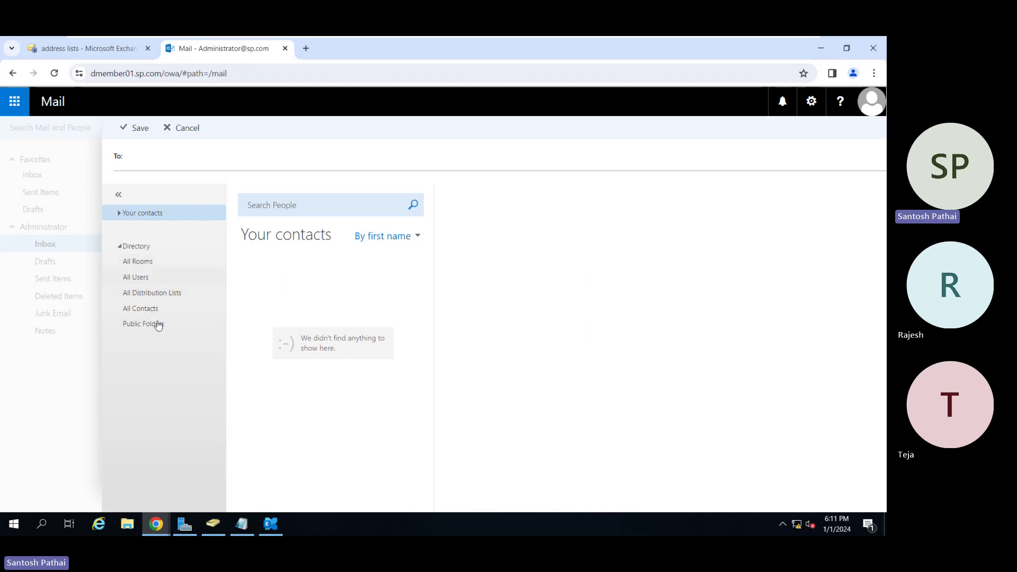
click(187, 130)
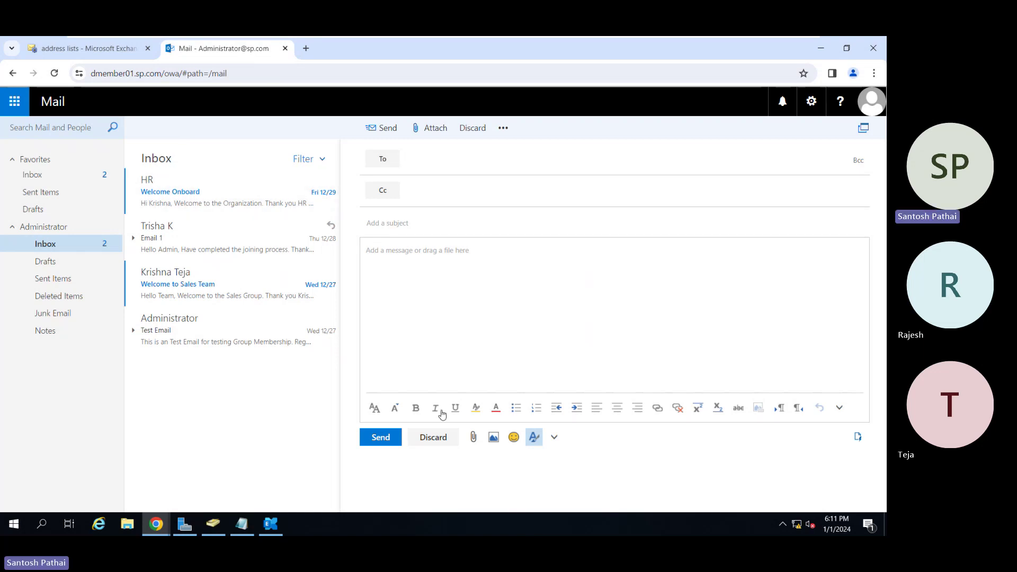
click(432, 437)
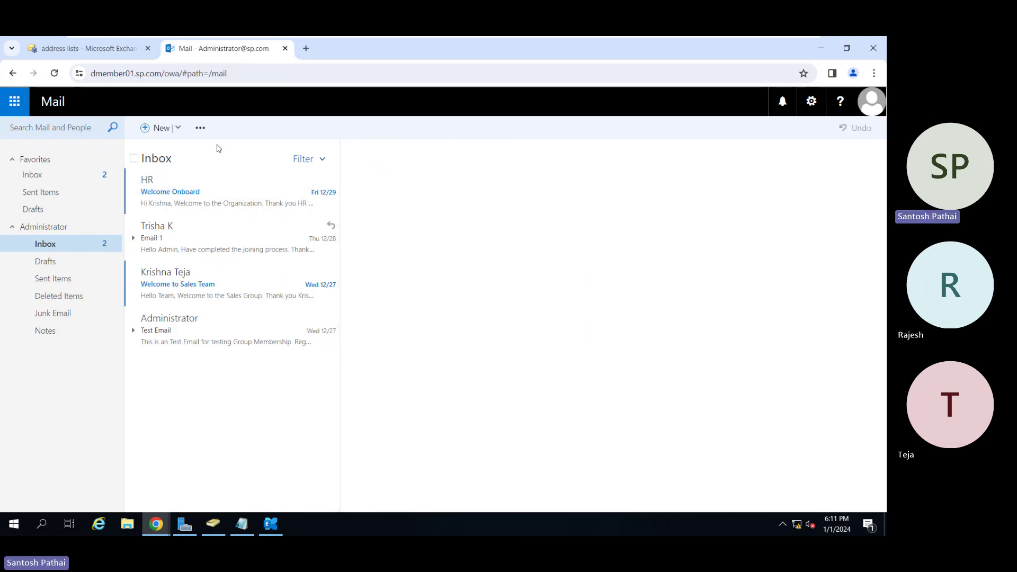
click(102, 57)
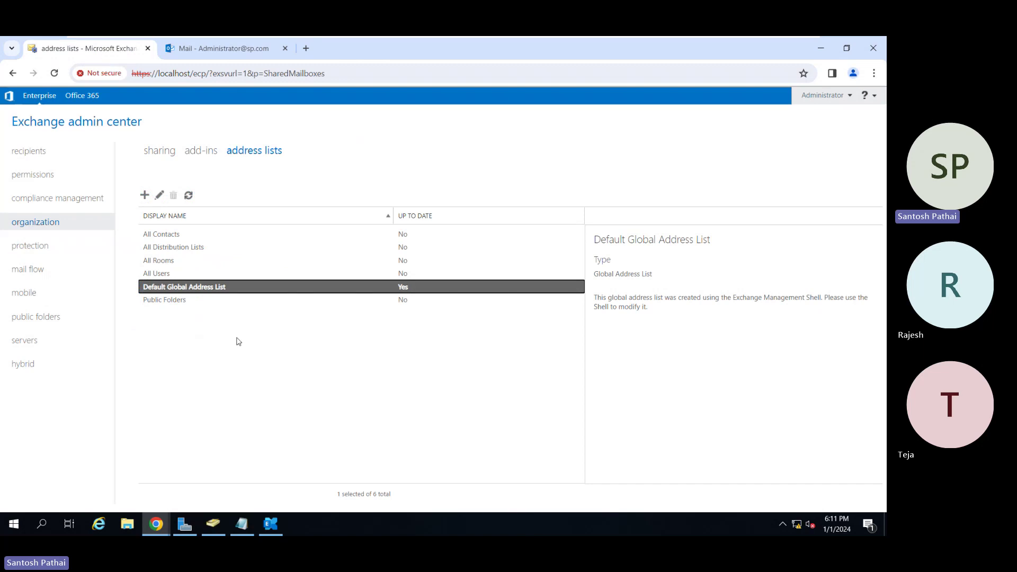
Begin a new address list from the organization's address lists page.
click(146, 197)
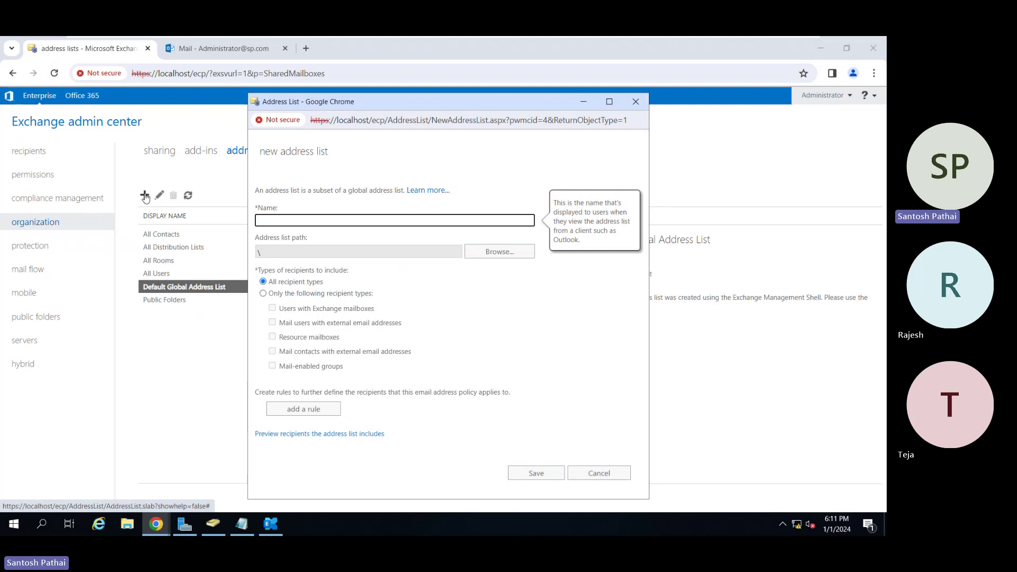
Name the draft list 'All Marketing Users' and include only users with Exchange mailboxes.
text(AllMarketing)
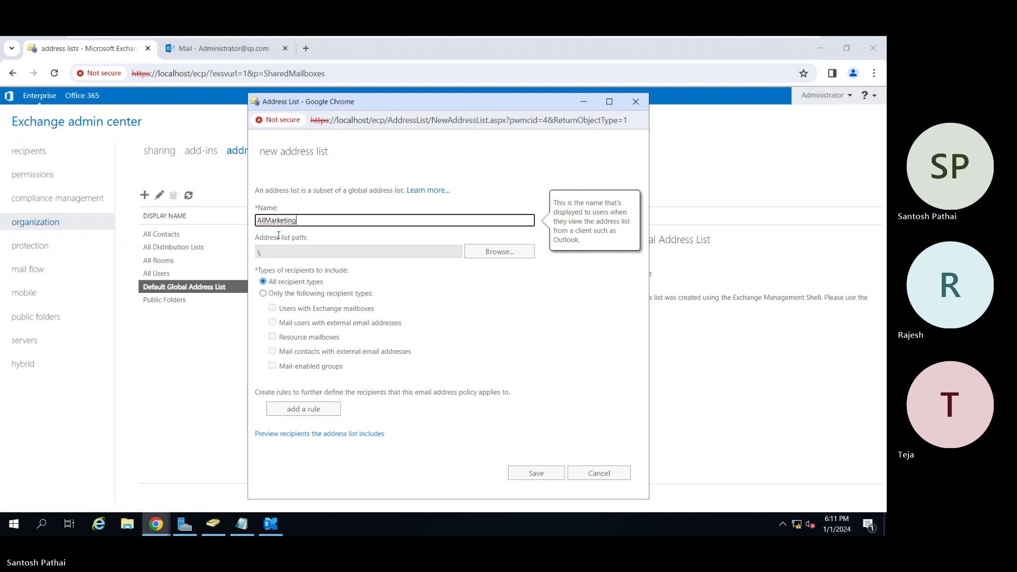
click(265, 220)
text(Users)
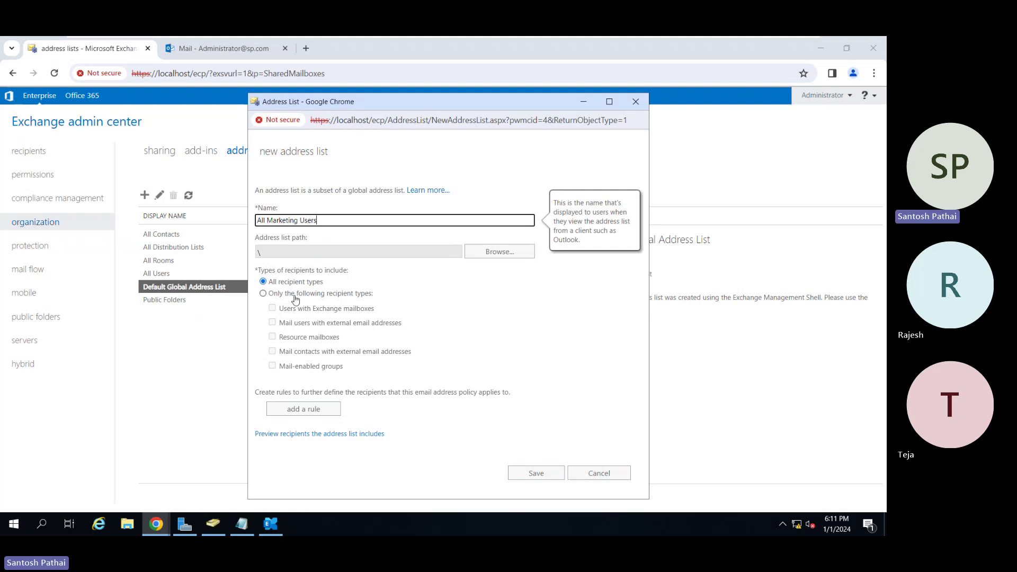
mouse_move(284, 294)
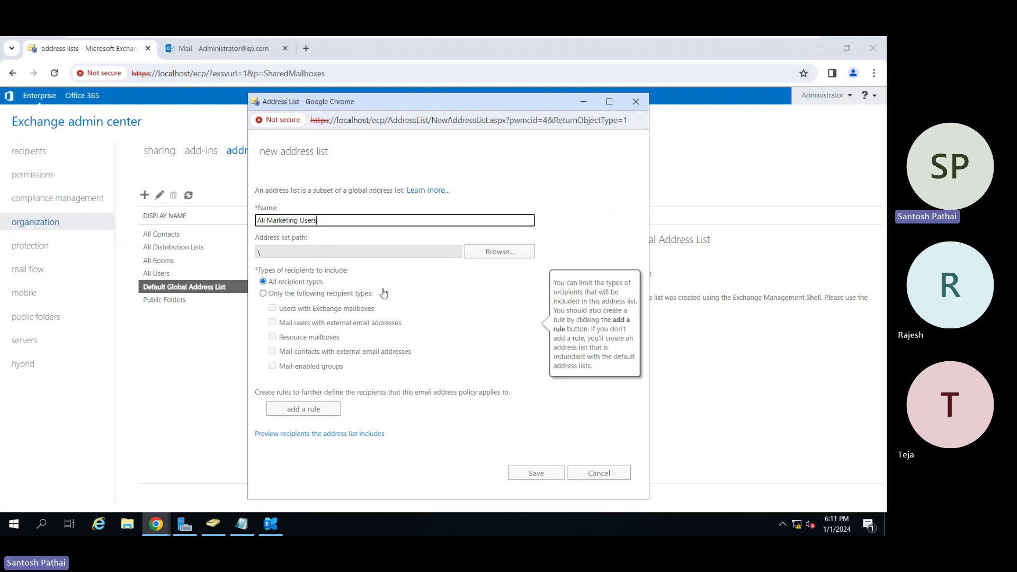
click(305, 300)
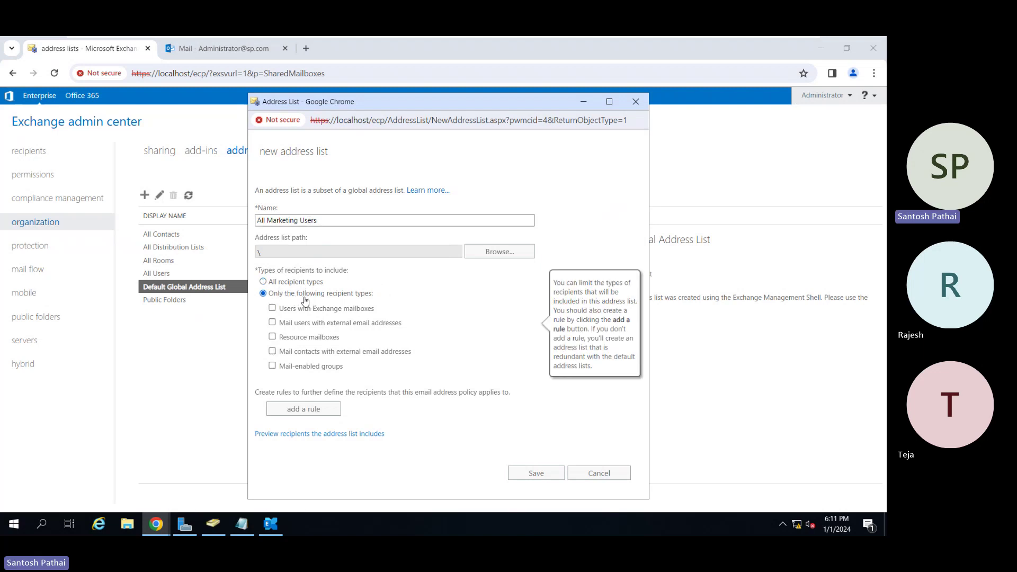
click(309, 312)
Add a rule limiting recipients to the Marketing organizational unit under Domain Users.
click(312, 411)
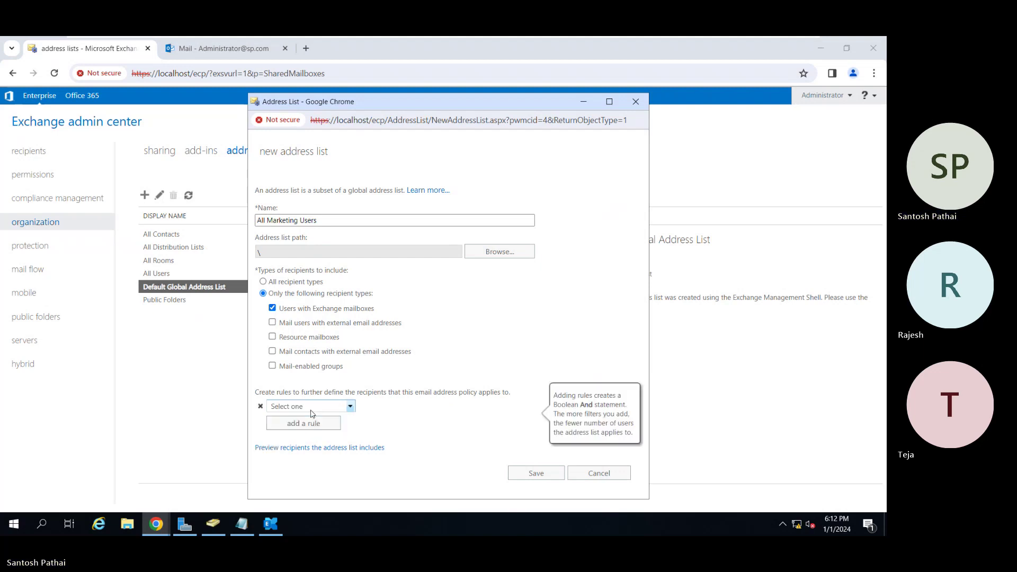
click(327, 406)
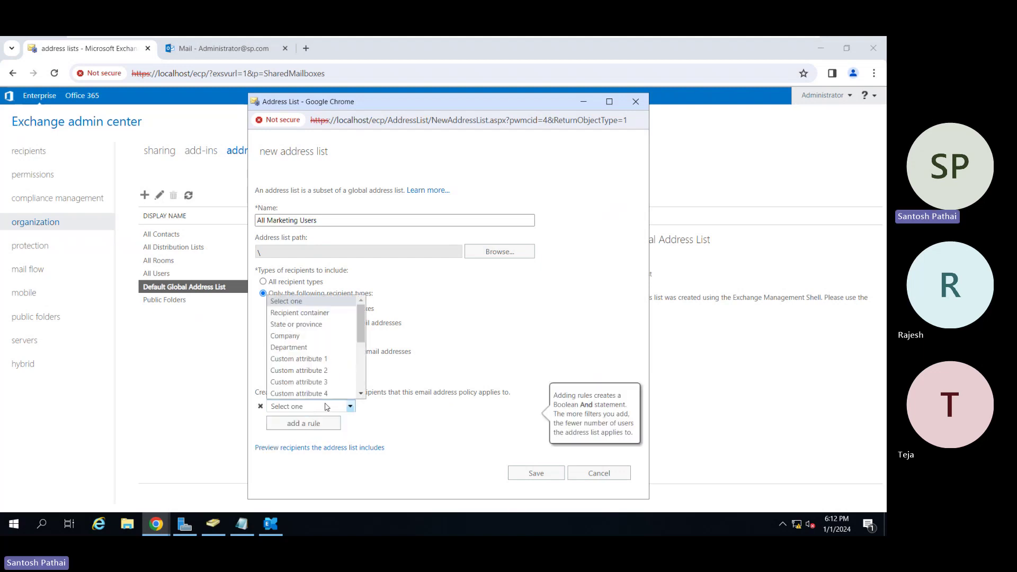
click(306, 317)
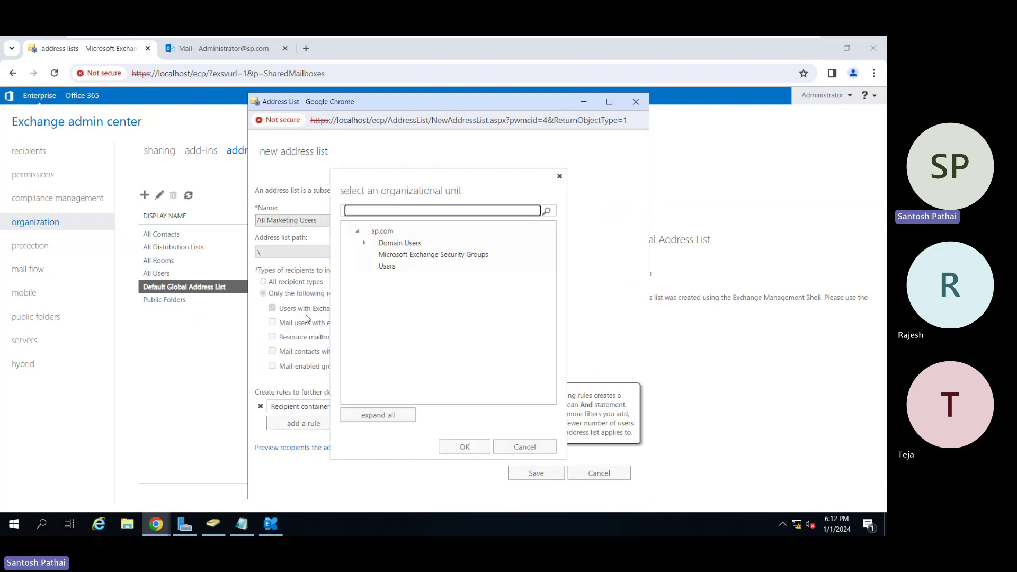
click(365, 243)
click(409, 279)
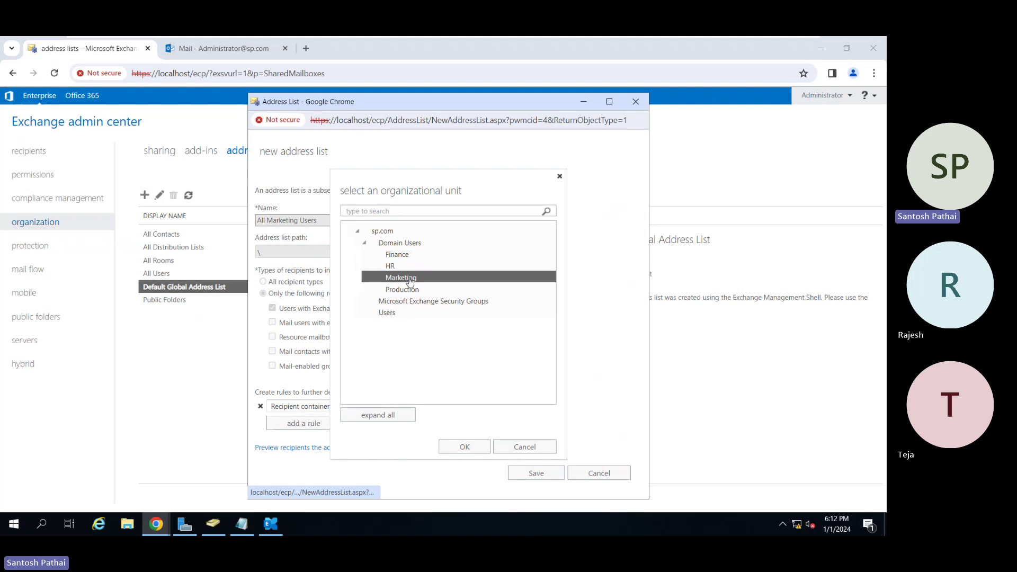
click(460, 447)
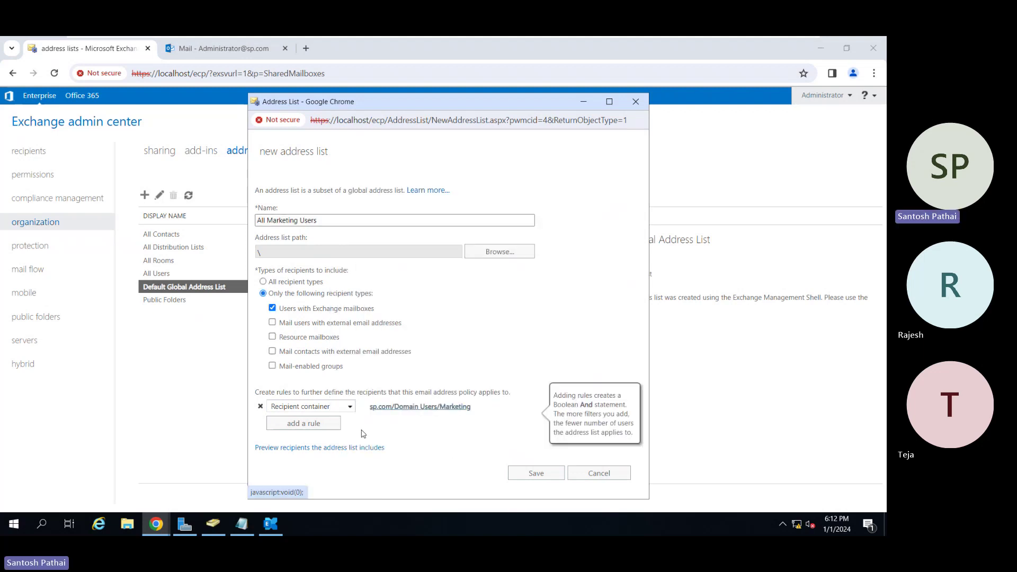
Add a second rule matching the department 'Marketing'.
click(331, 426)
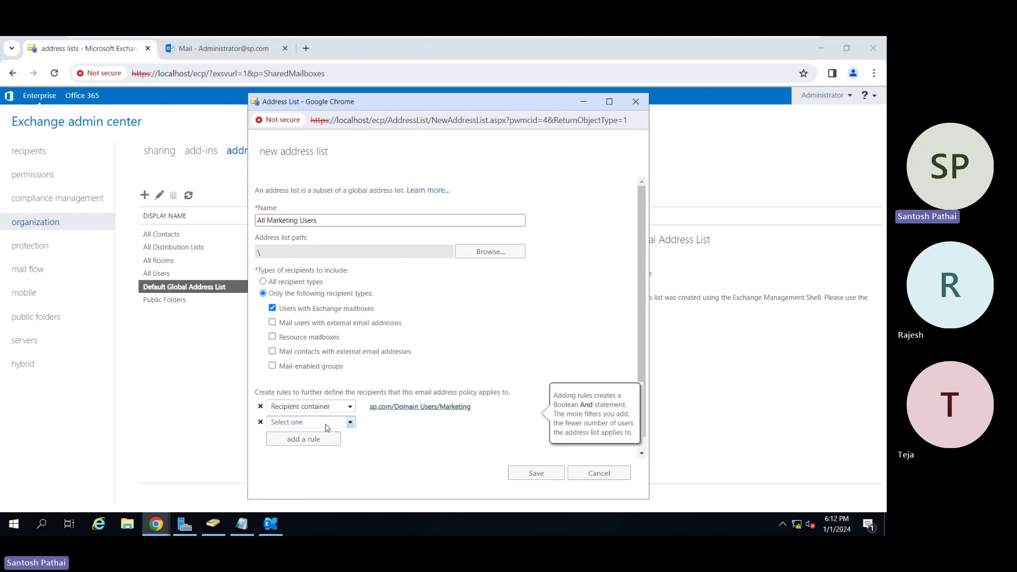
click(327, 424)
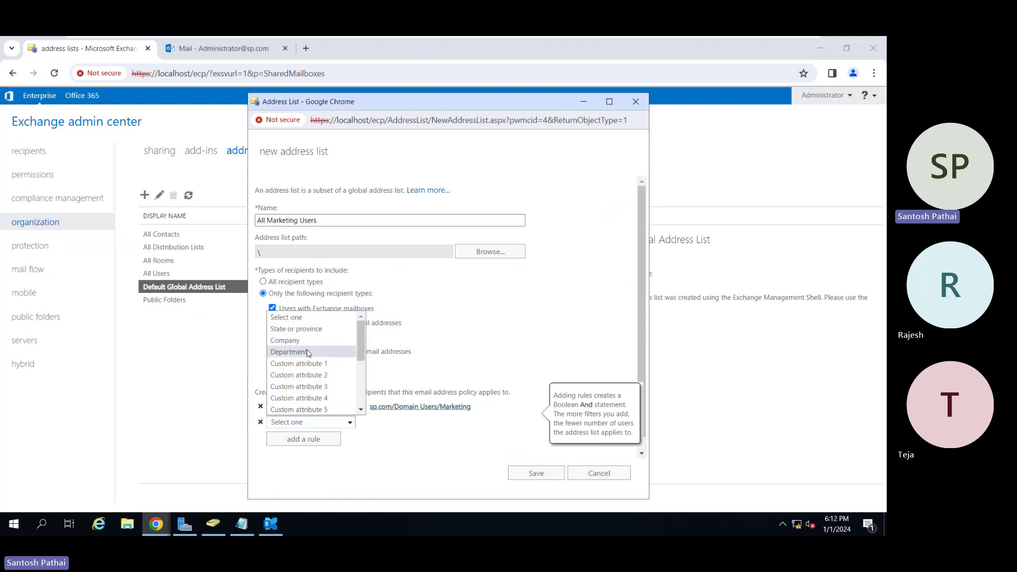
click(308, 352)
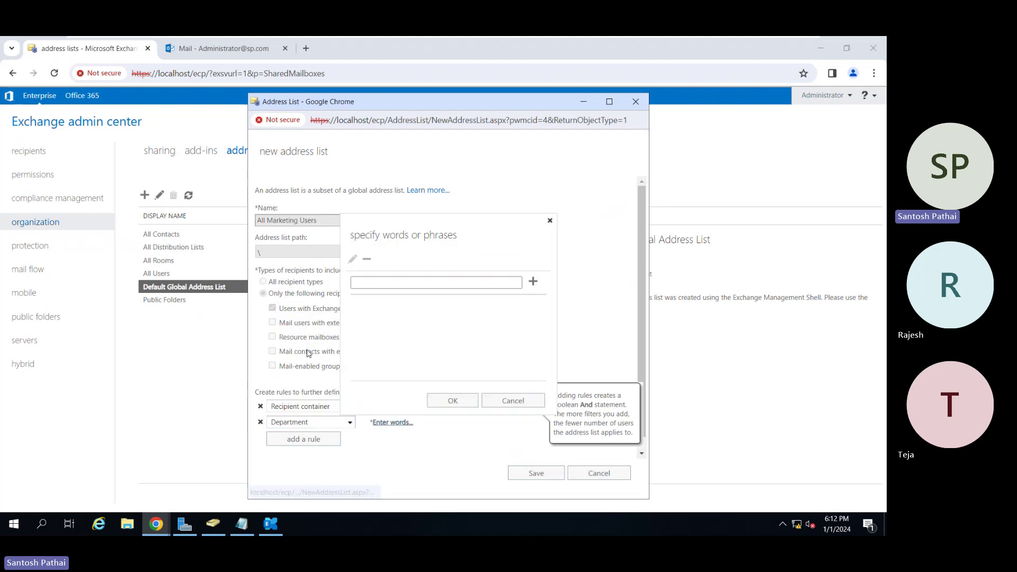
click(485, 286)
text(Marketing)
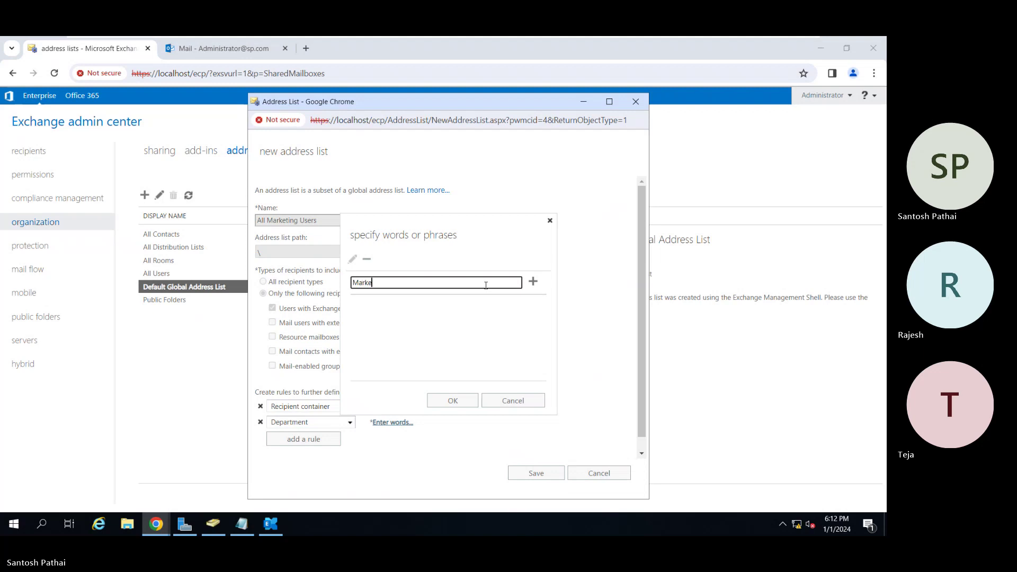
click(532, 281)
click(455, 401)
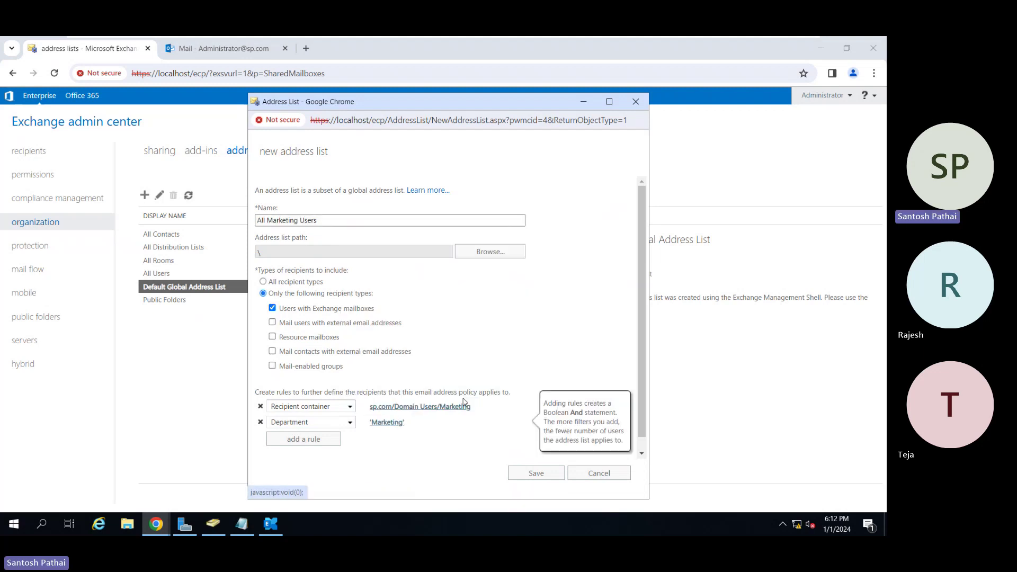
Preview the recipients, find none, and cancel the draft list without saving.
scroll(467, 414, down, 1)
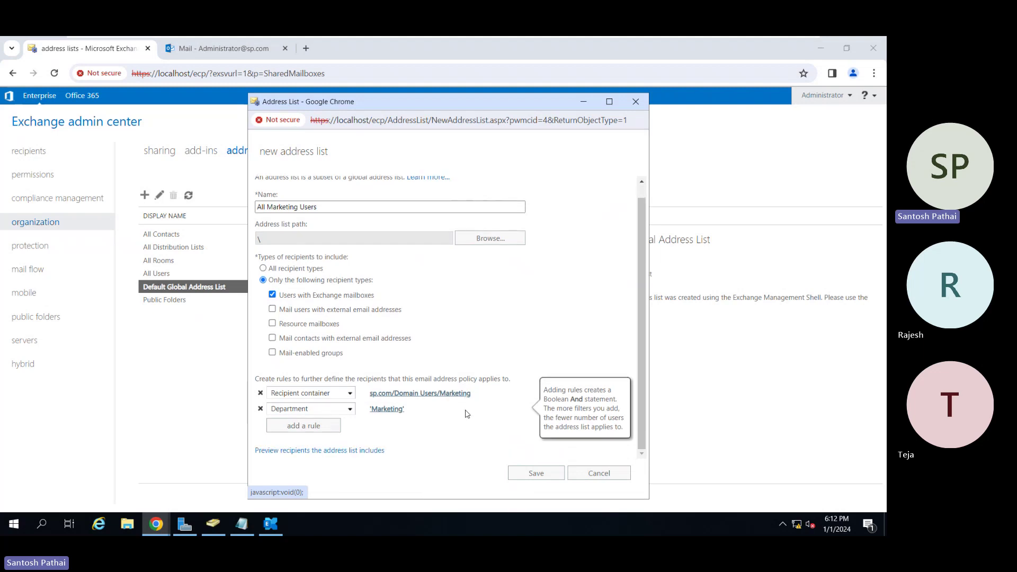
click(307, 451)
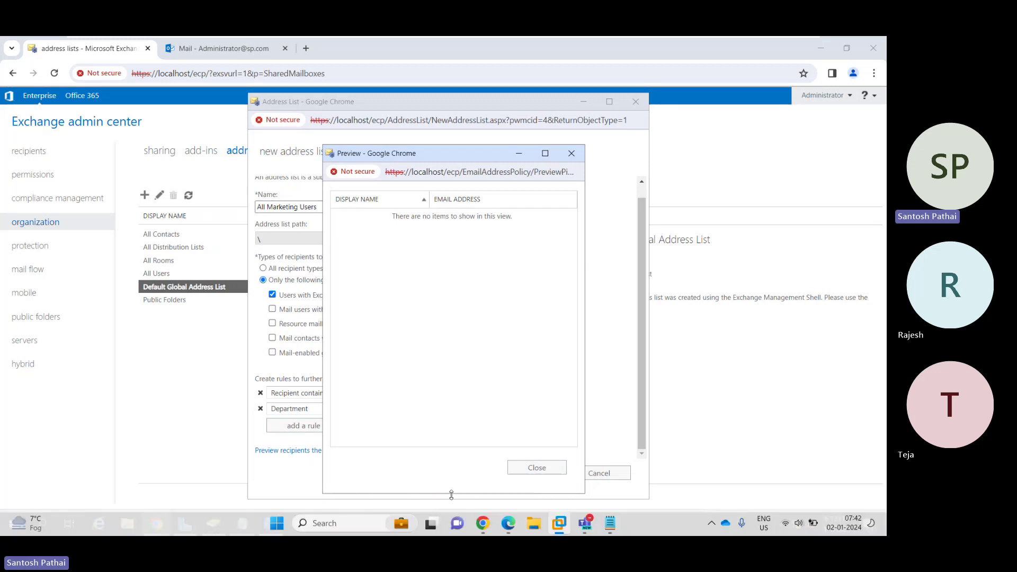
click(533, 469)
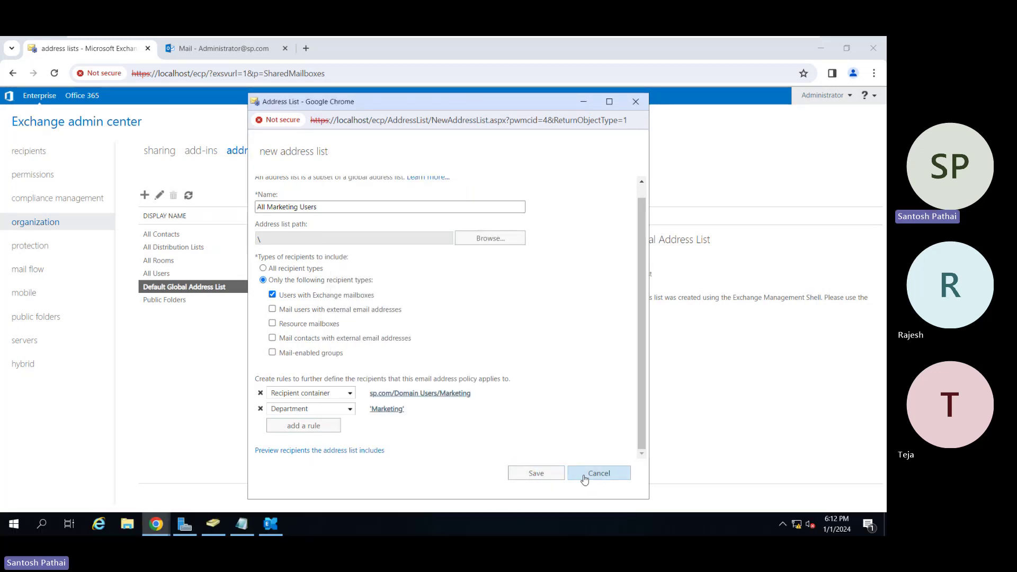
click(597, 472)
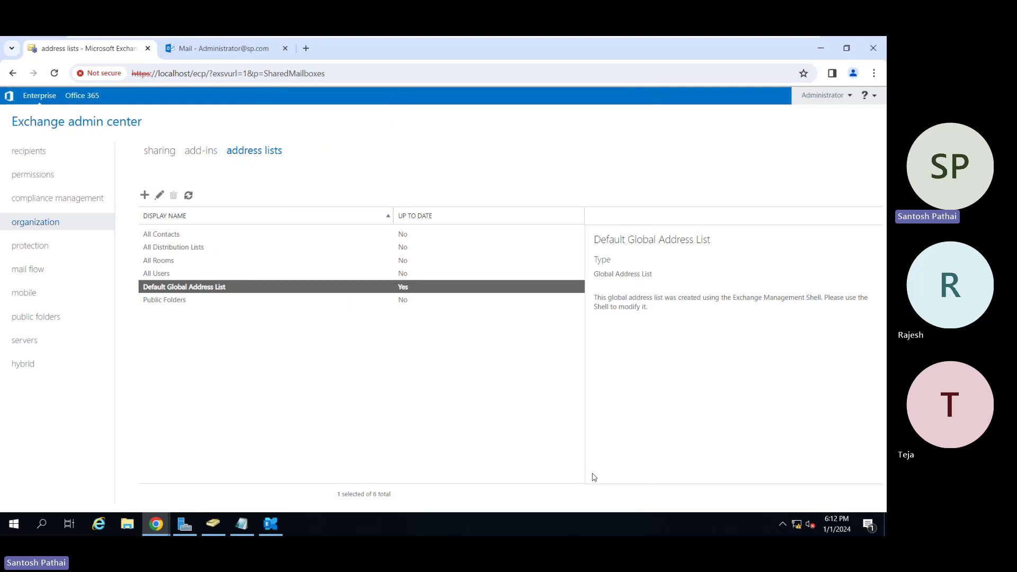
In the Marketing OU, start a new user named User 6 with logon name user6.
click(213, 524)
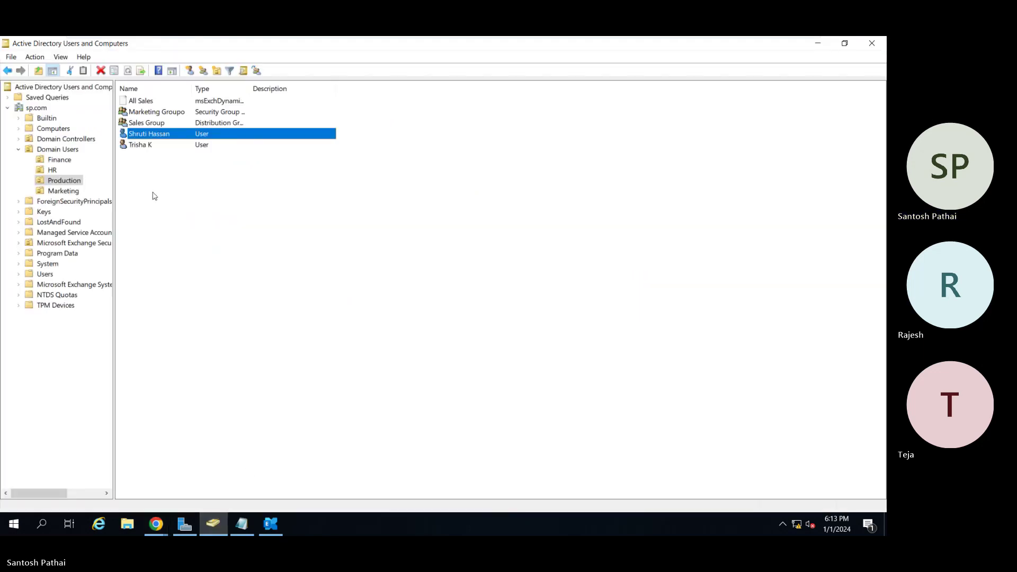
click(64, 191)
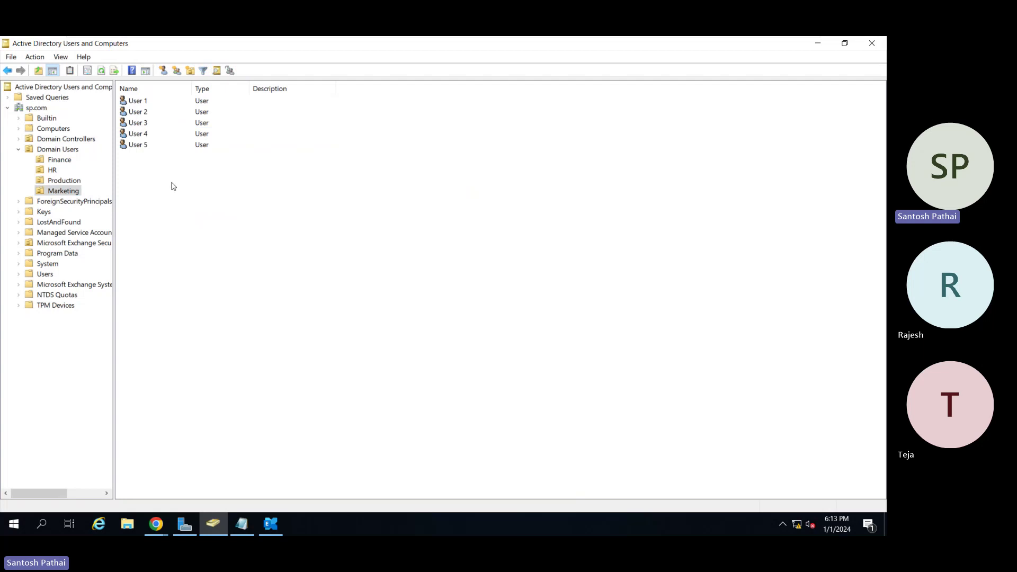
right_click(172, 186)
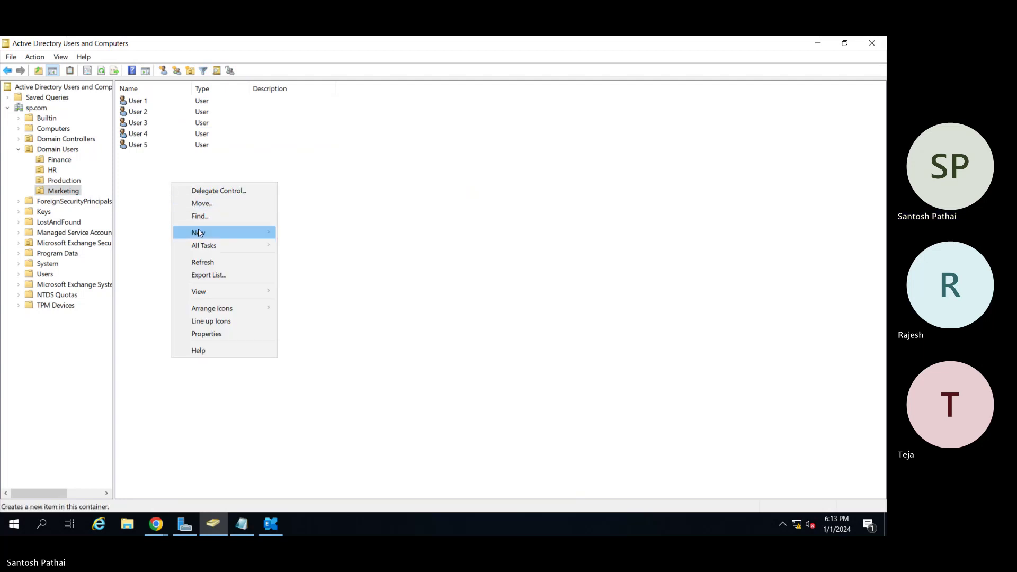
mouse_move(200, 234)
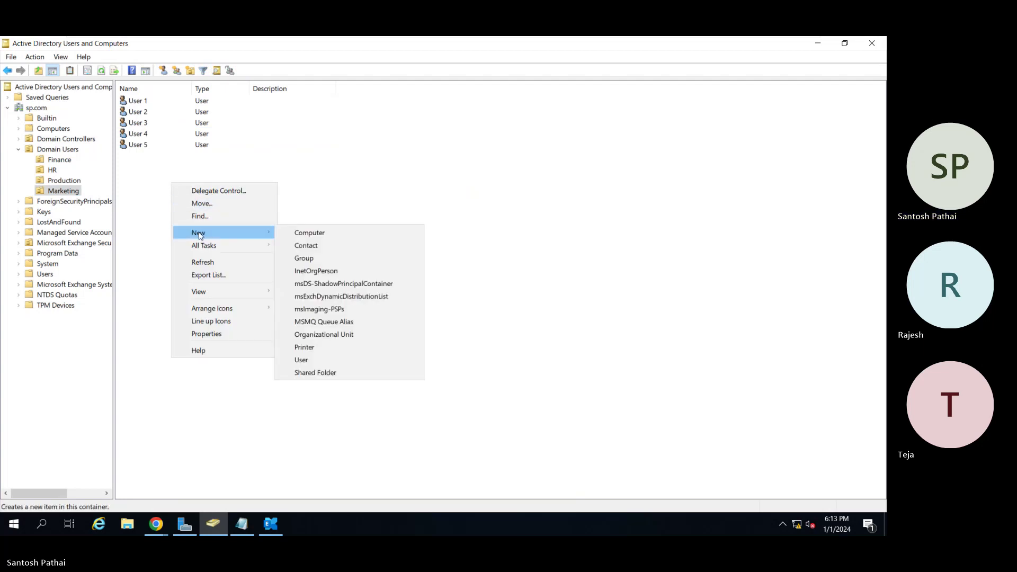
click(327, 363)
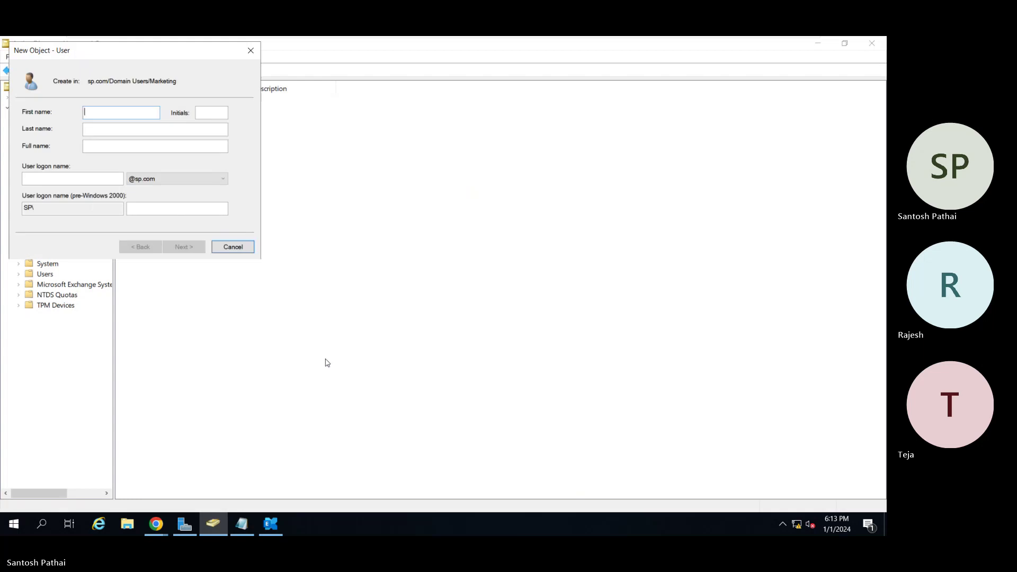
text(User)
key(Tab)
text(6)
key(Tab)
key(Tab)
text(user6)
key(Return)
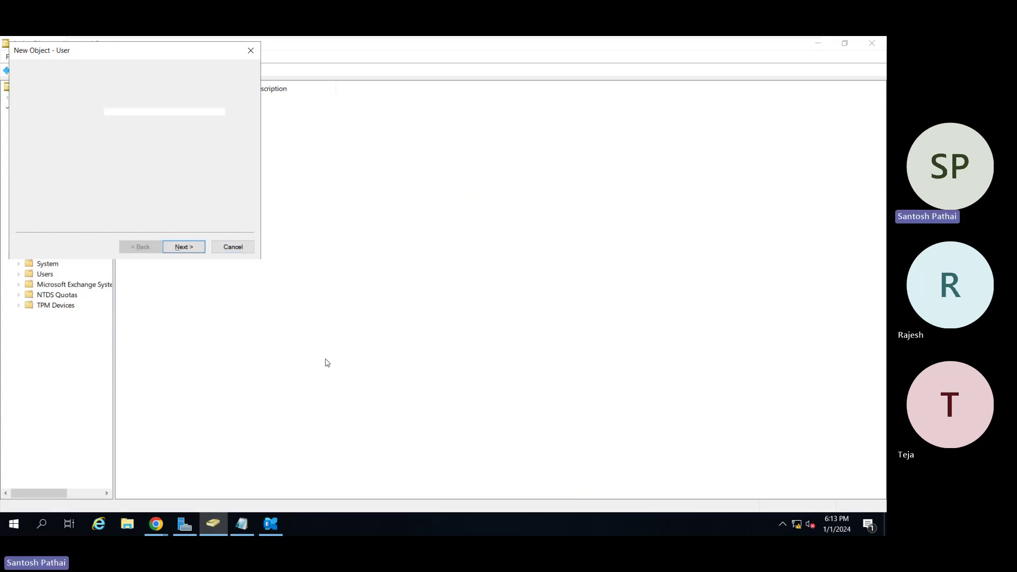
Set User 6's password with no forced change at logon and never expiring, and finish.
text(P@)
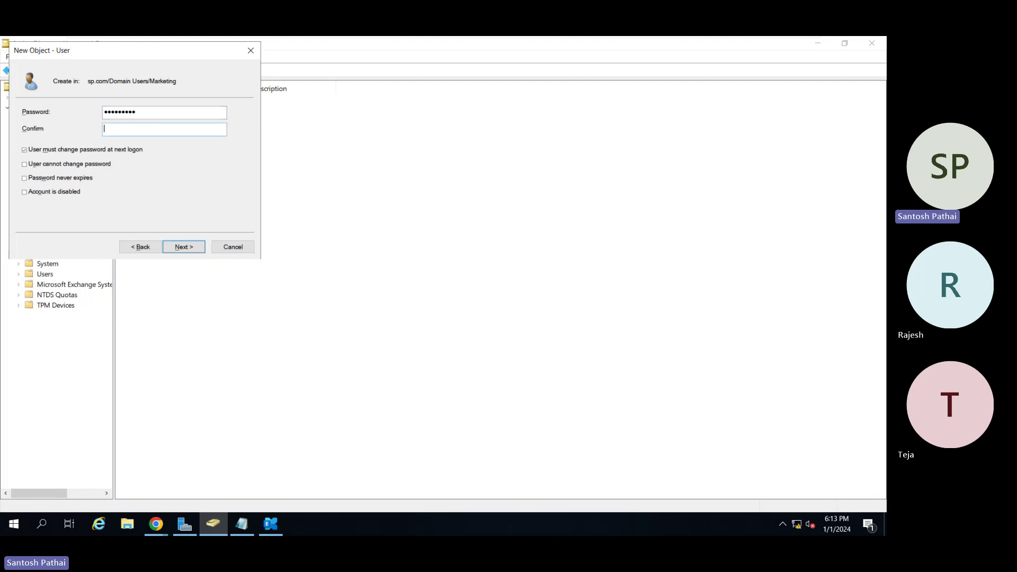
text(w0)
key(Tab)
key(space)
key(Tab)
key(space)
key(Tab)
key(space)
key(Return)
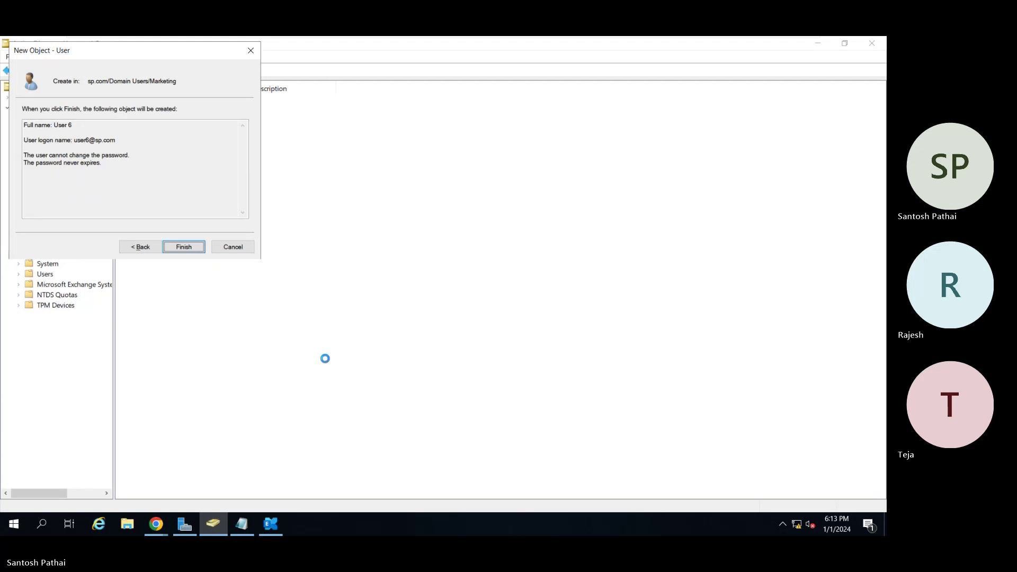
key(Return)
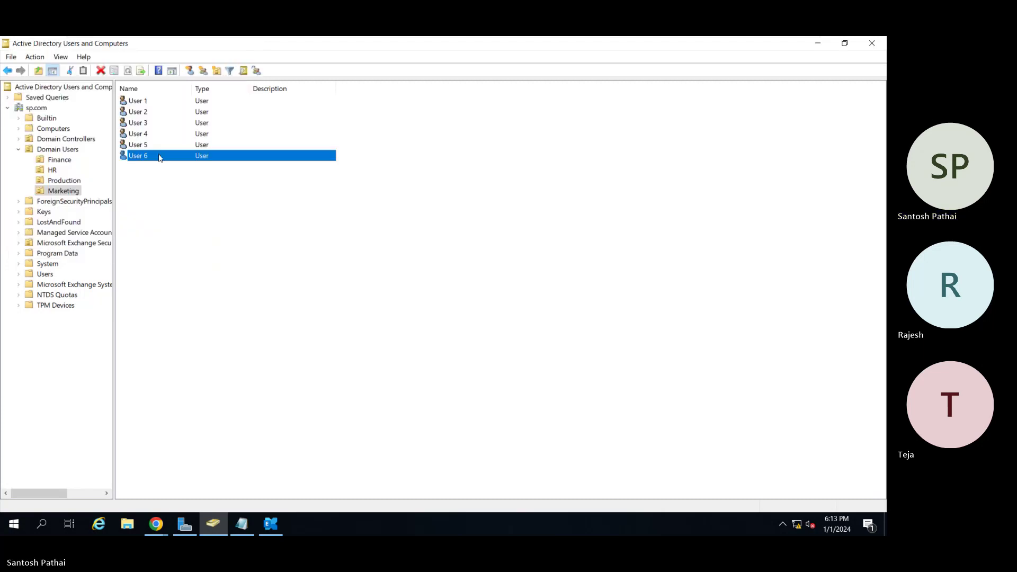
Set User 6's department to Revenue in its Organization properties.
double_click(159, 157)
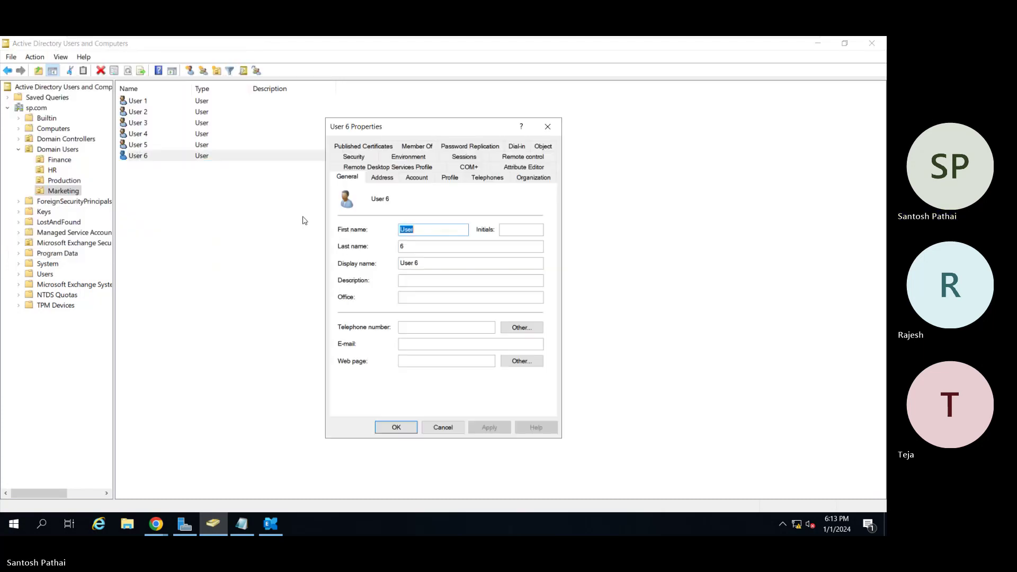
click(529, 179)
click(385, 217)
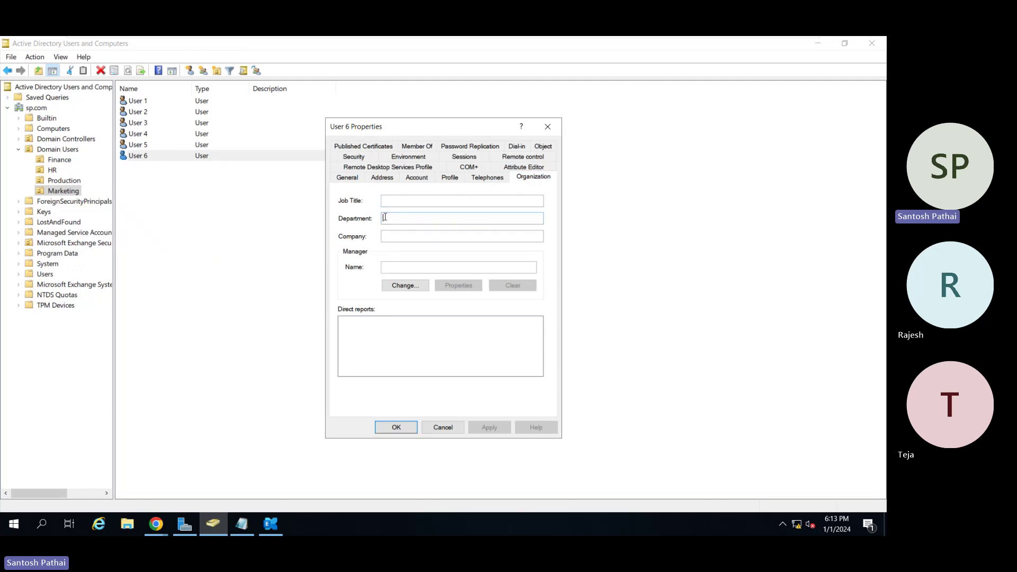
text(Revenue)
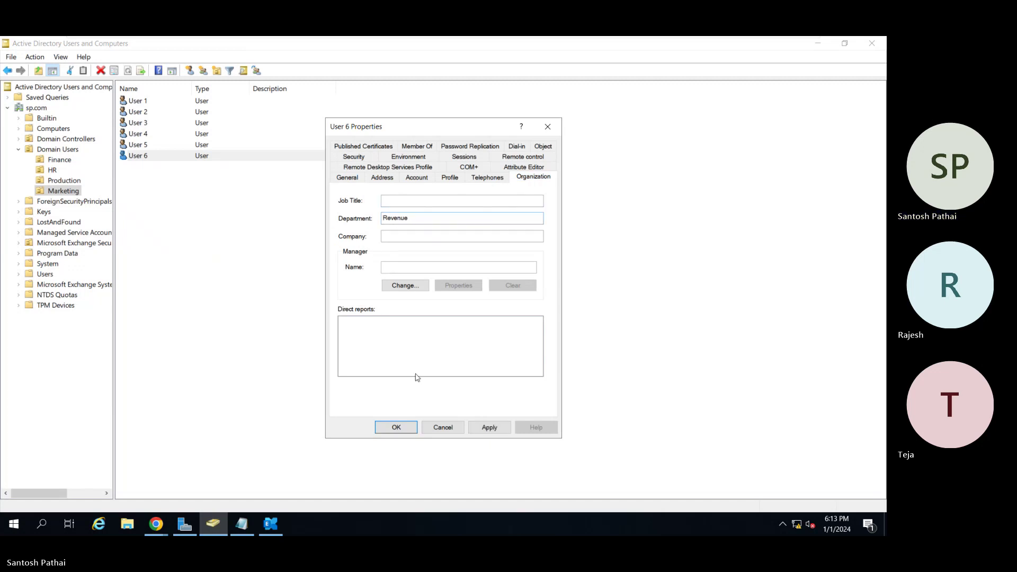
click(408, 427)
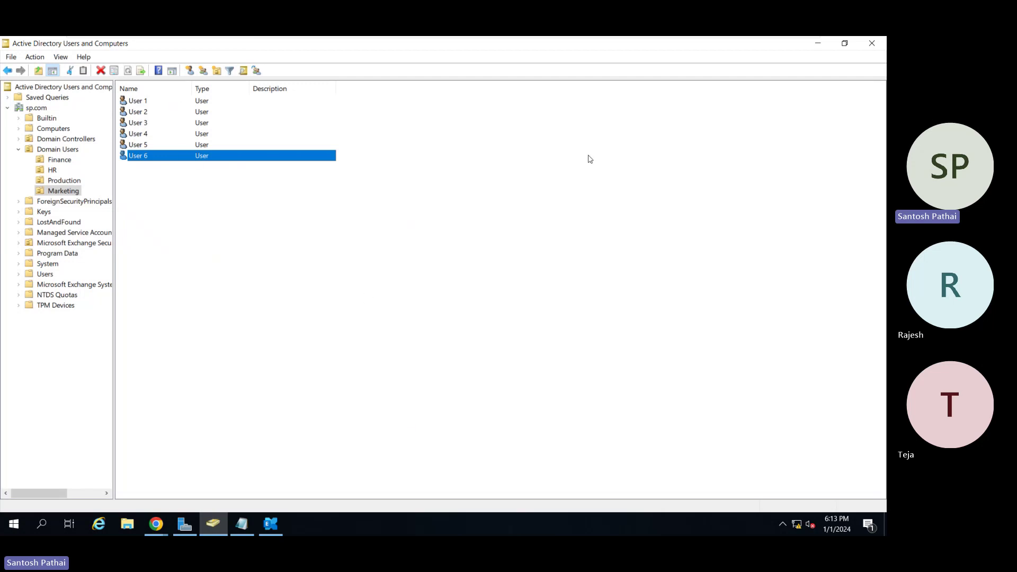
click(818, 43)
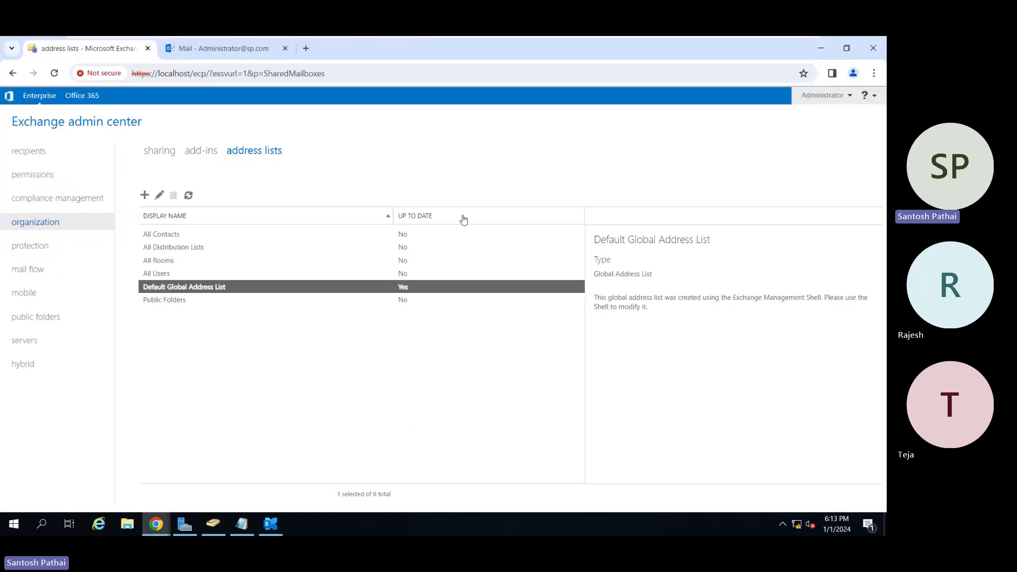
click(46, 153)
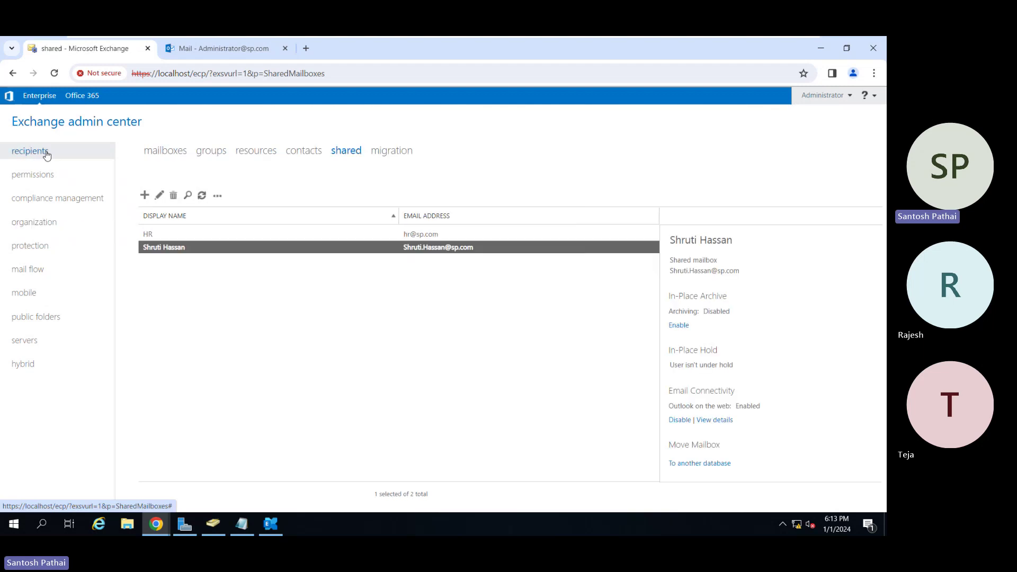
click(156, 155)
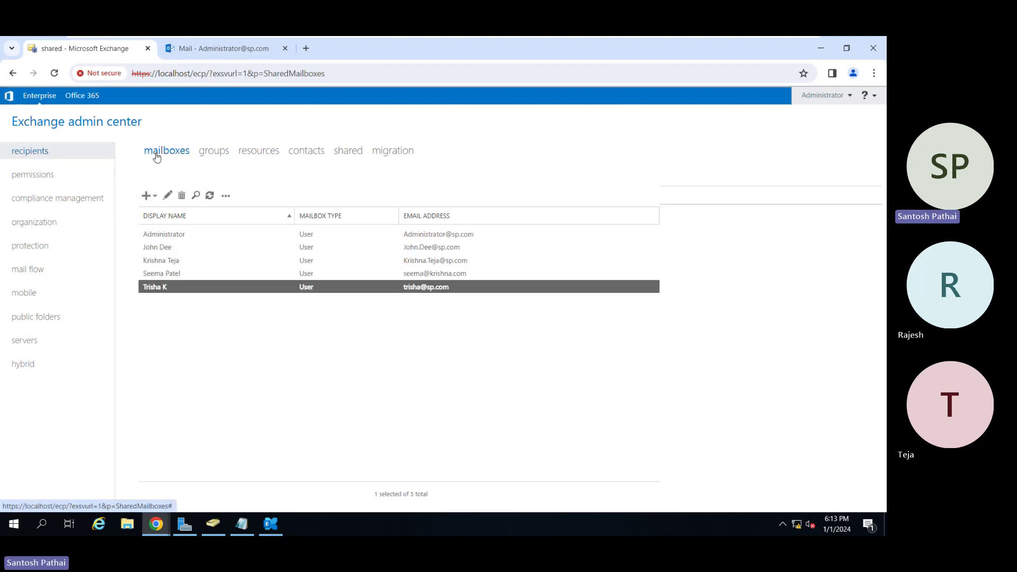
click(153, 197)
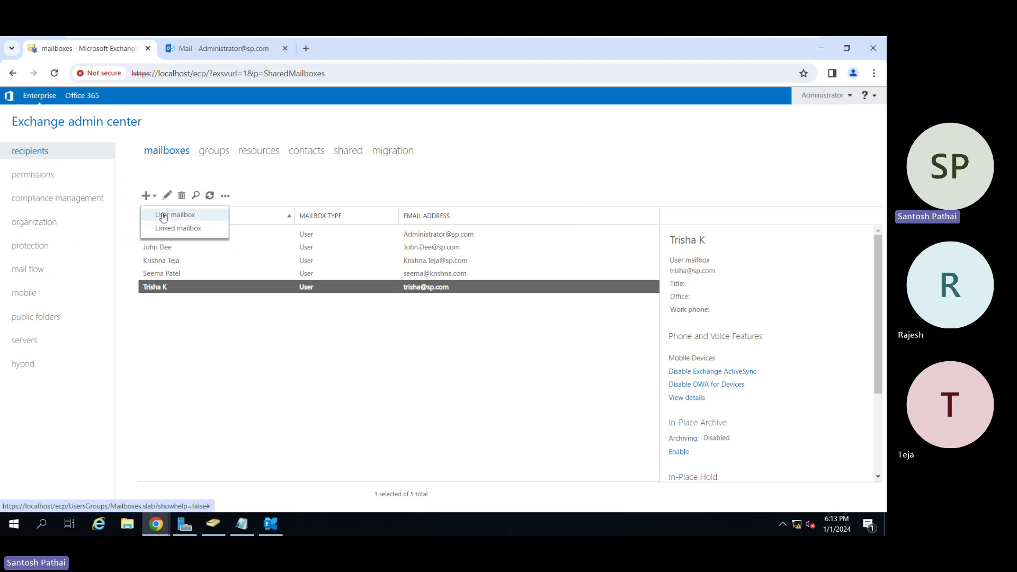
click(163, 217)
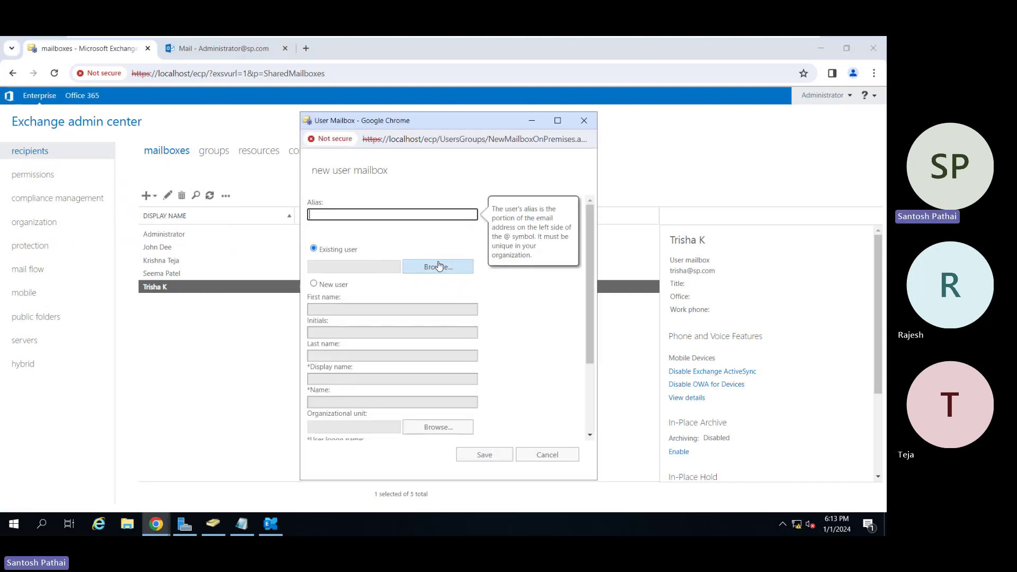
click(438, 266)
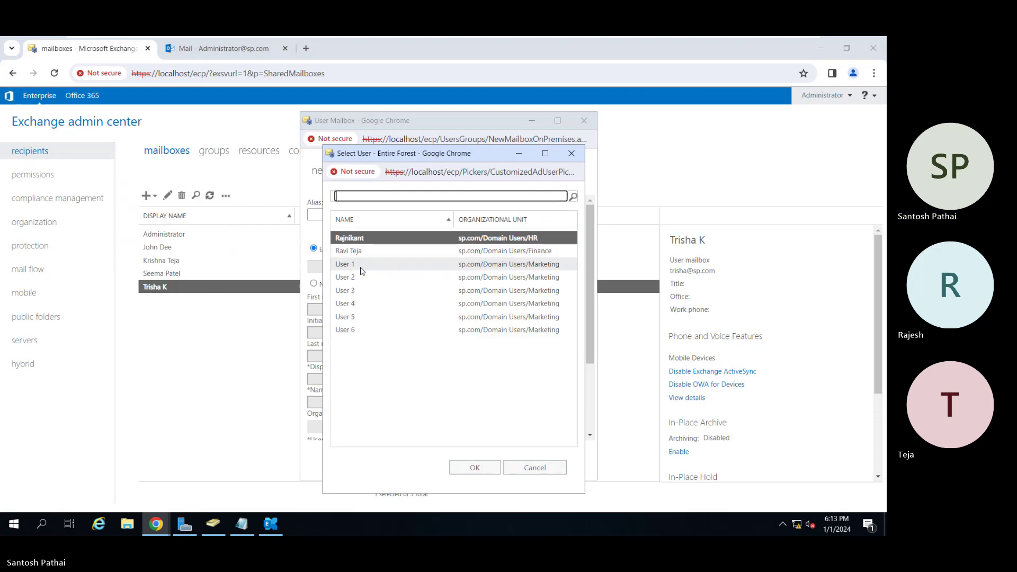
double_click(360, 269)
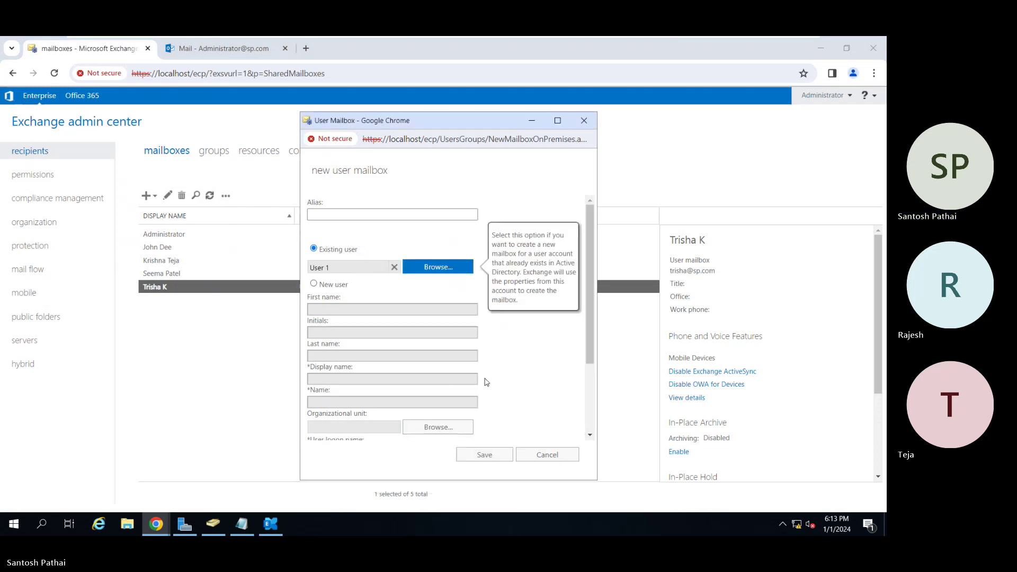
scroll(486, 382, down, 3)
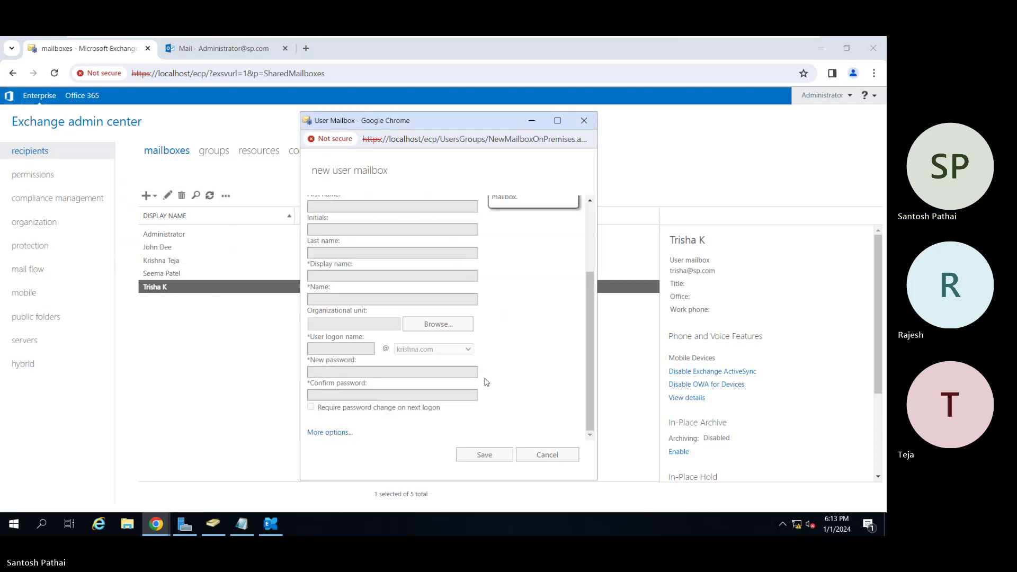
click(341, 432)
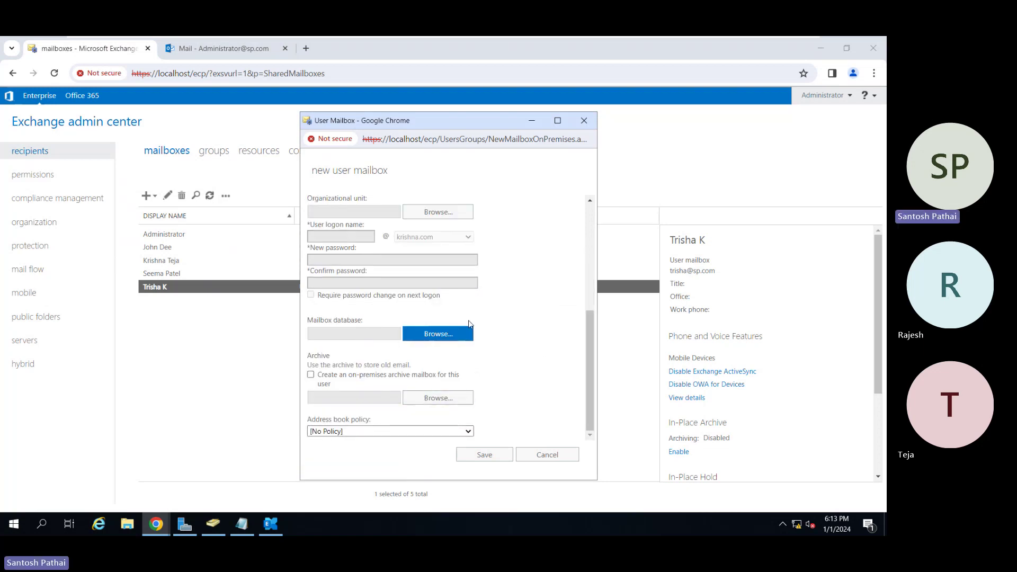
click(482, 455)
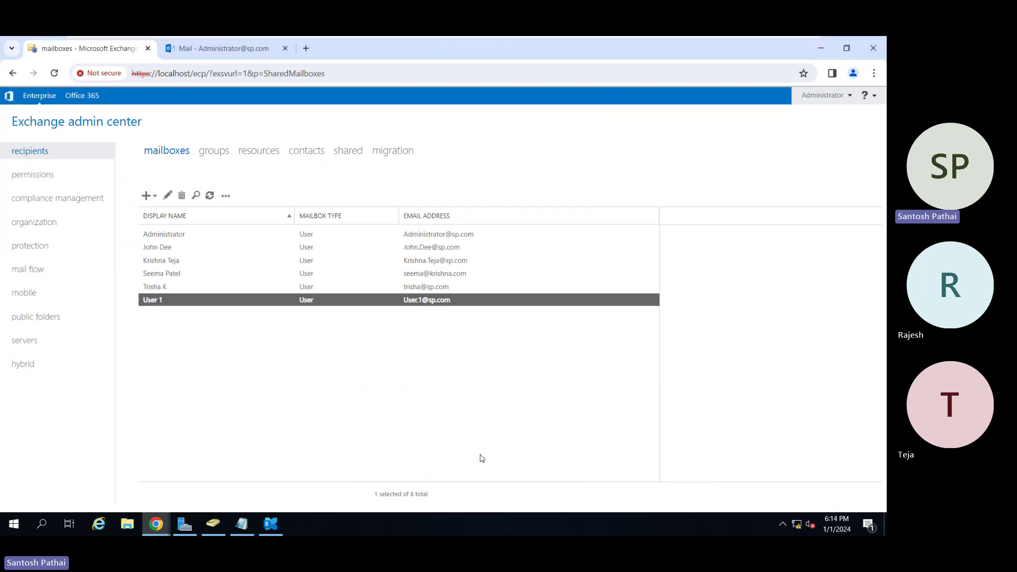
Create user mailboxes for the existing accounts User 2 and User 3.
click(147, 195)
click(159, 215)
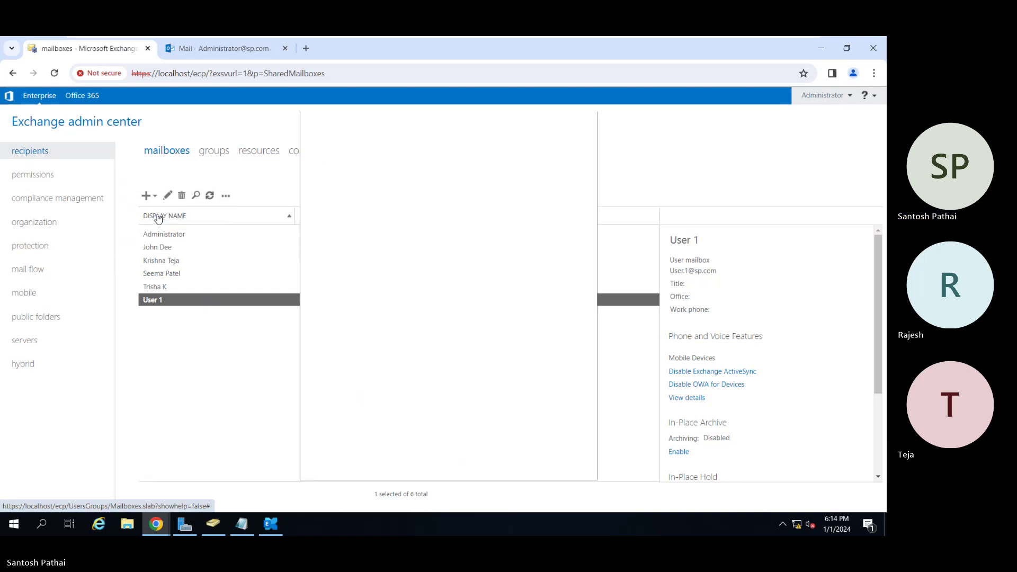
click(432, 268)
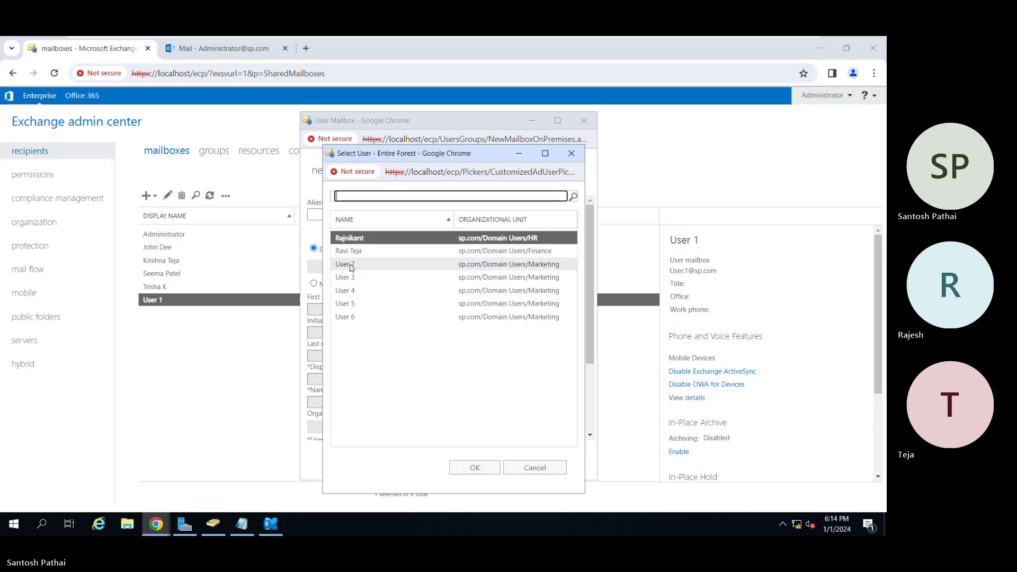
double_click(352, 264)
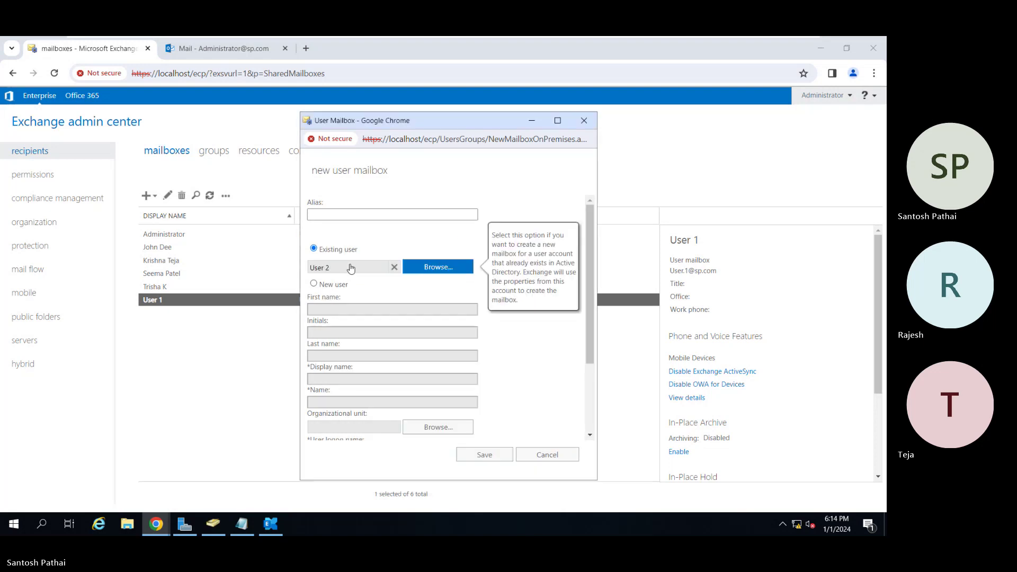
click(482, 456)
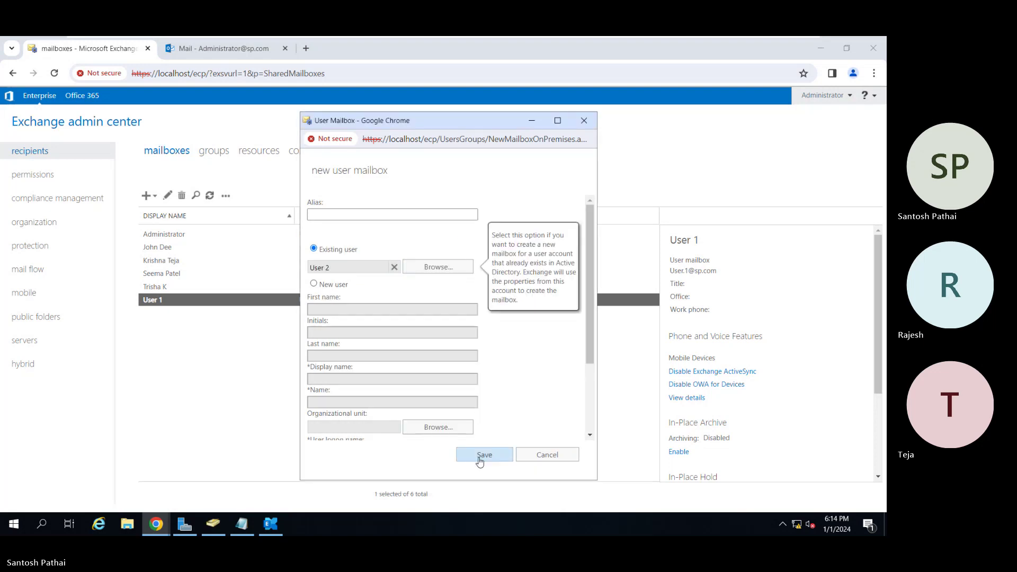
click(147, 196)
click(159, 215)
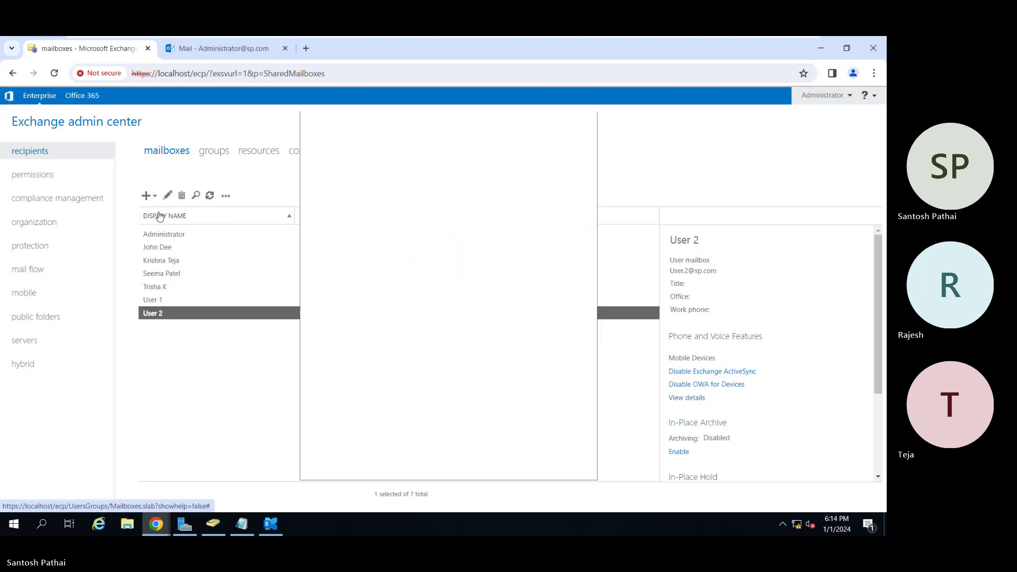
click(438, 267)
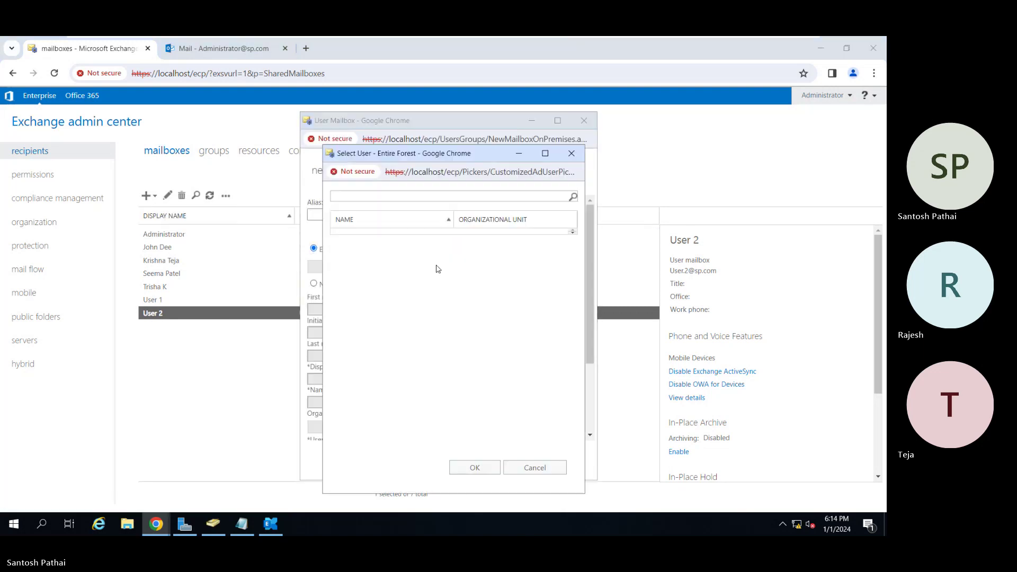
double_click(362, 270)
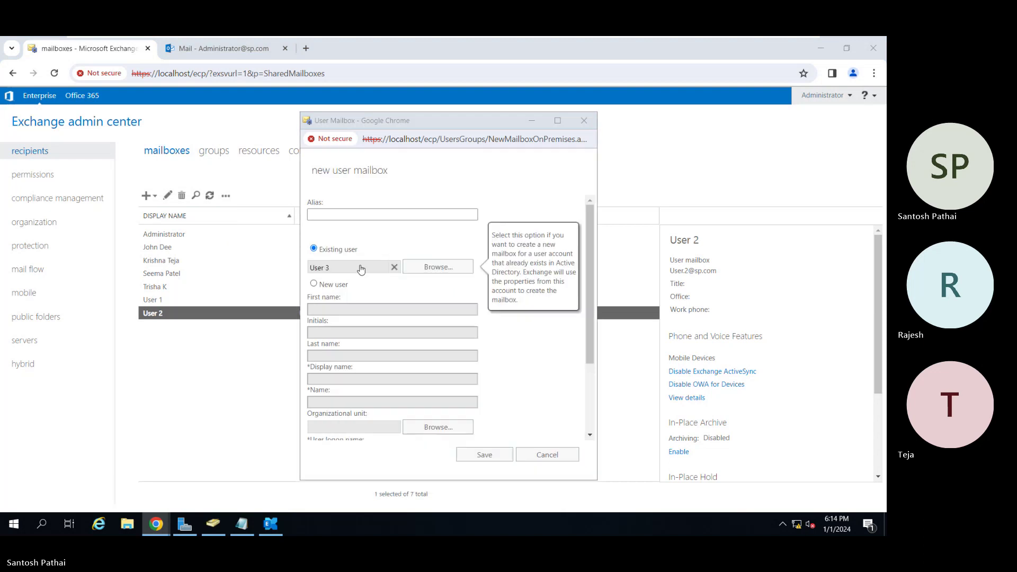
click(483, 455)
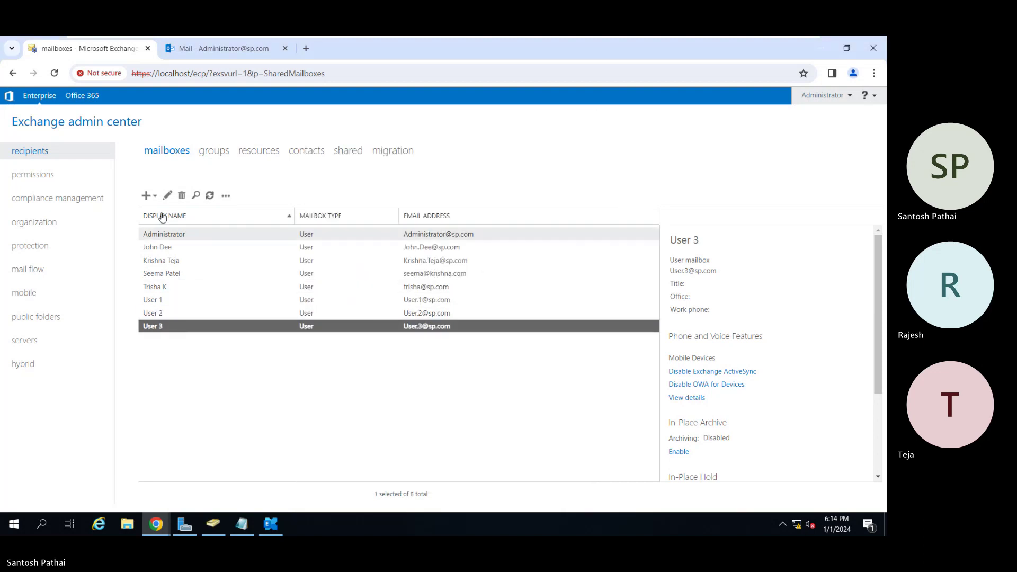
Create user mailboxes for the existing accounts User 5 and User 6.
click(148, 195)
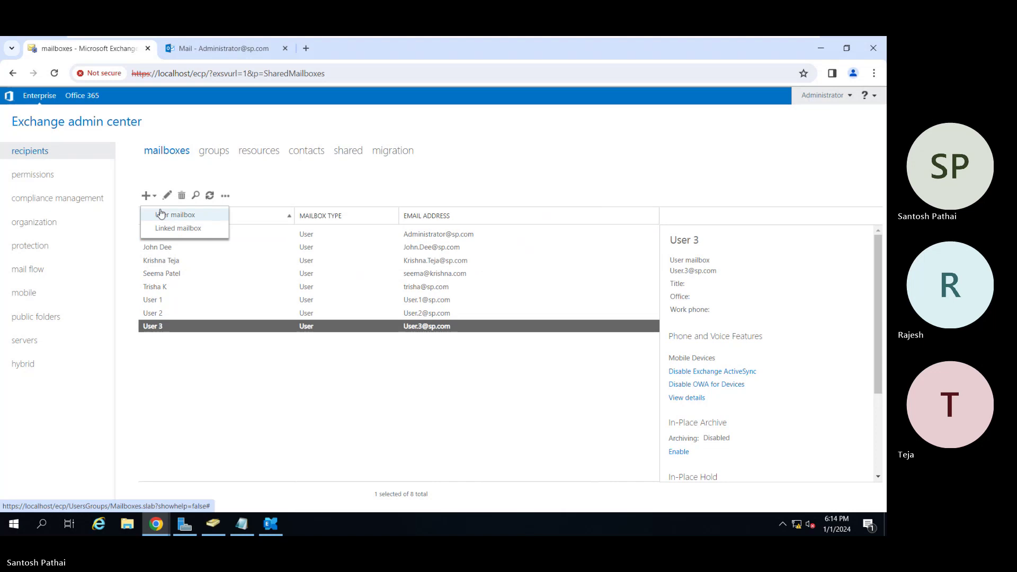
click(159, 214)
click(417, 272)
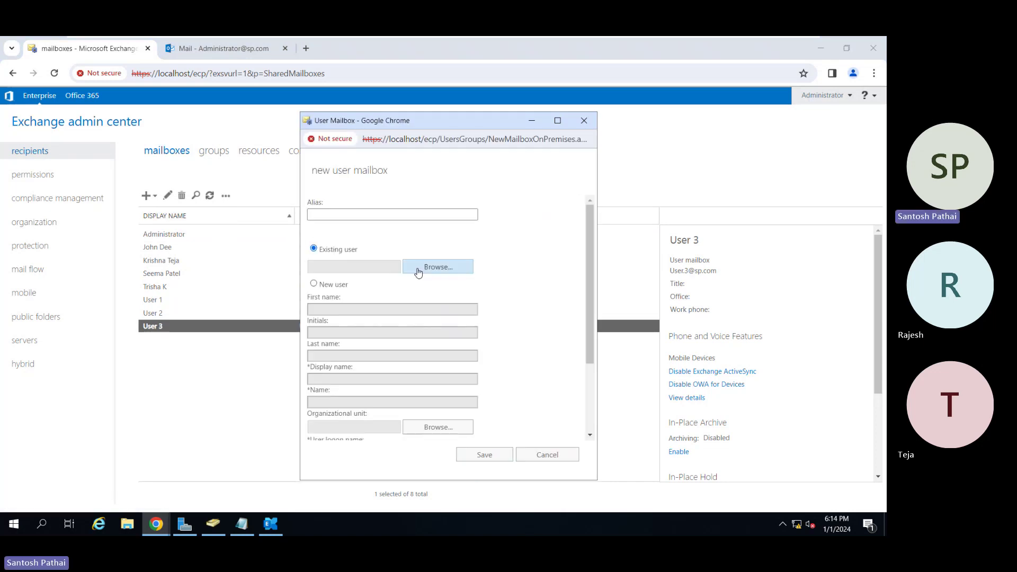
double_click(359, 276)
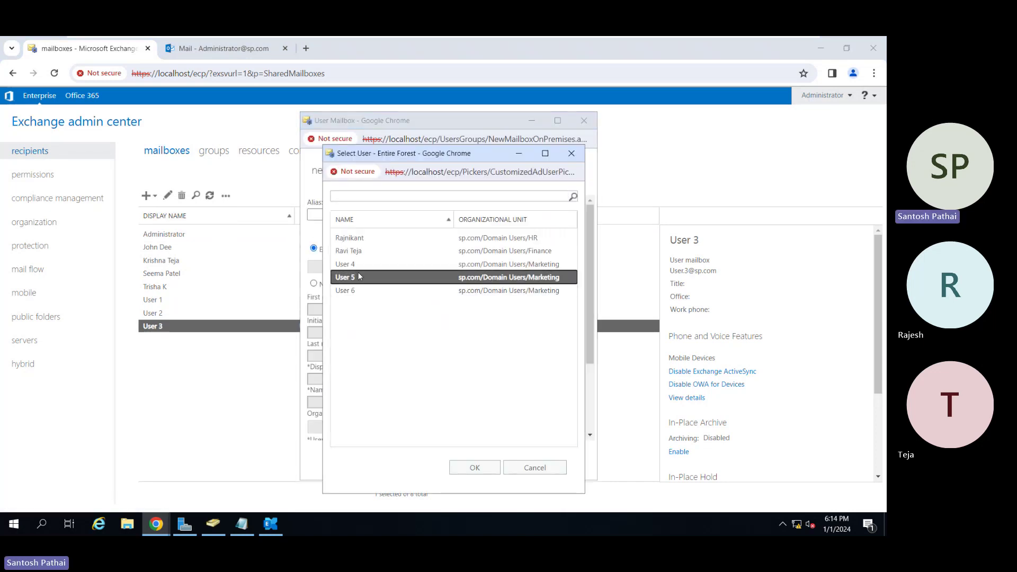
click(472, 453)
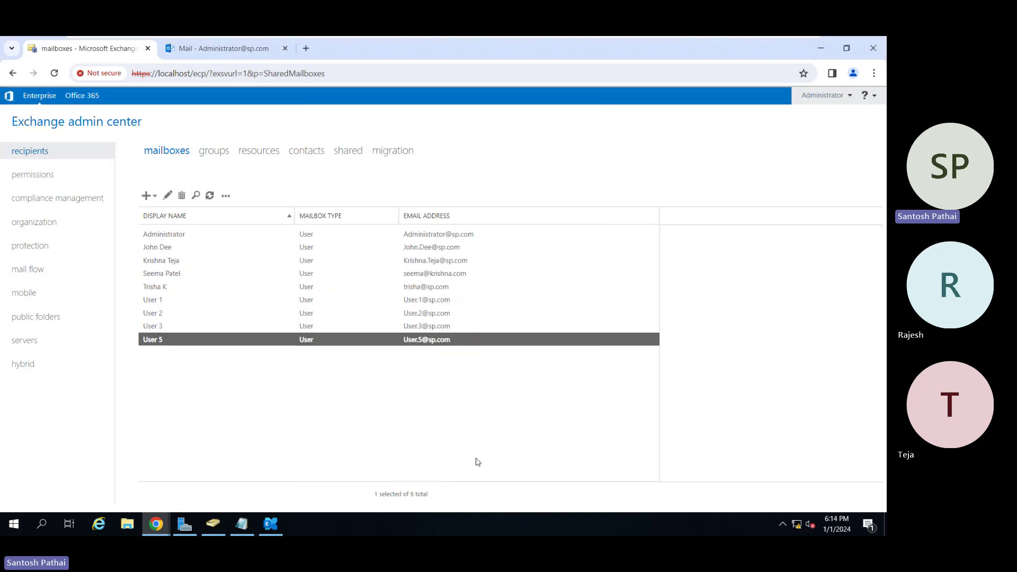
click(149, 196)
click(166, 214)
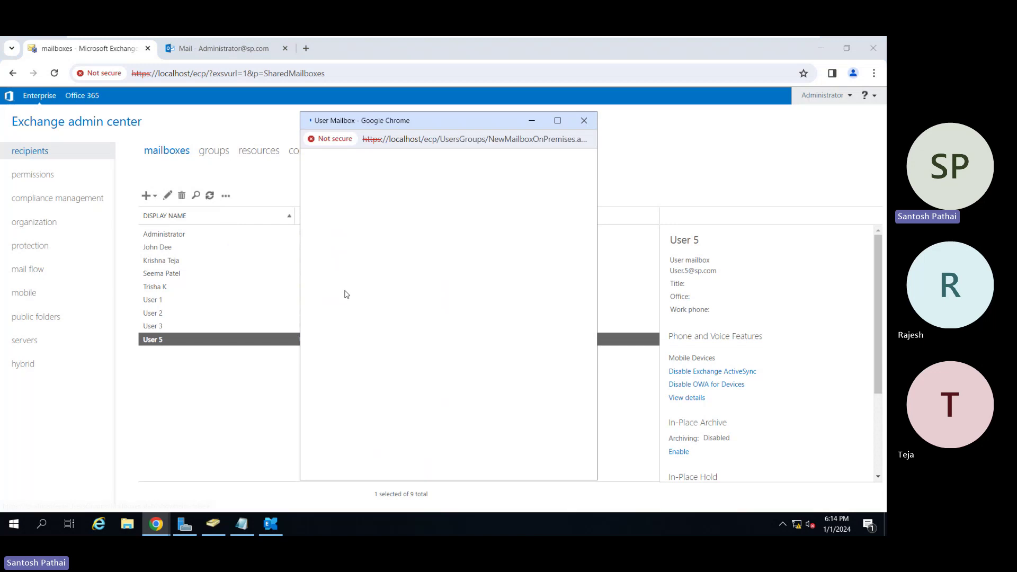
click(444, 268)
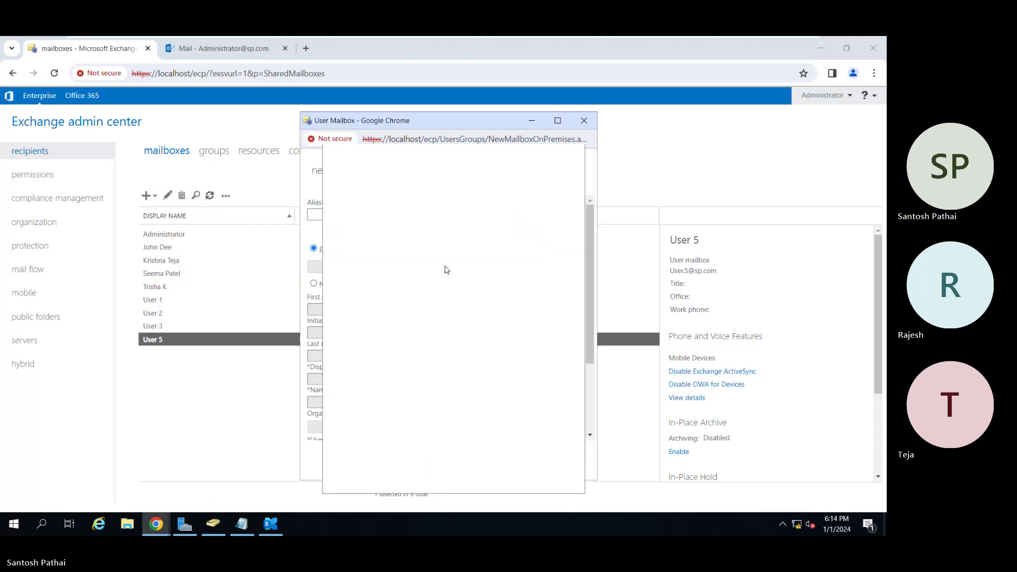
click(359, 279)
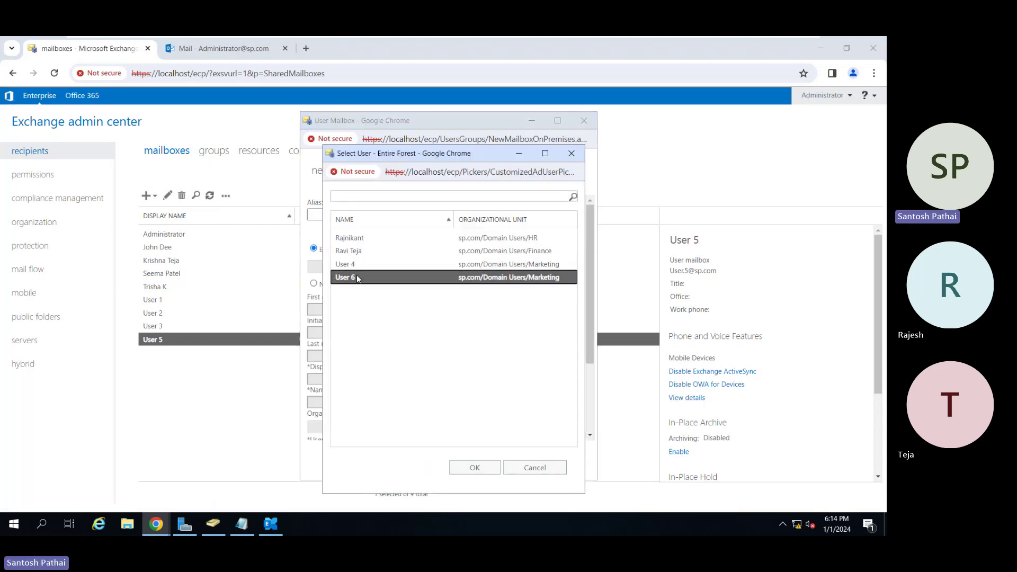
click(470, 467)
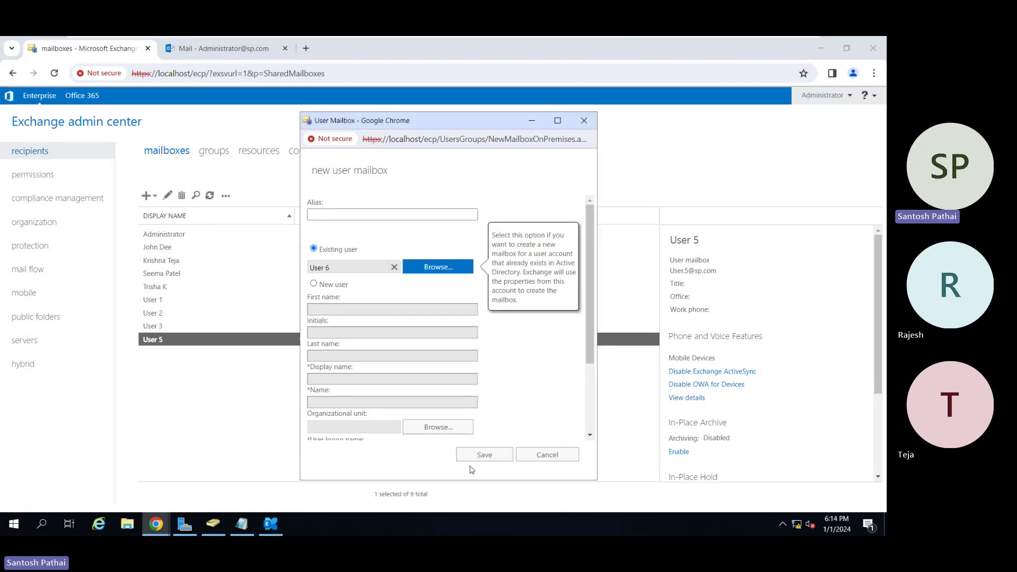
click(479, 455)
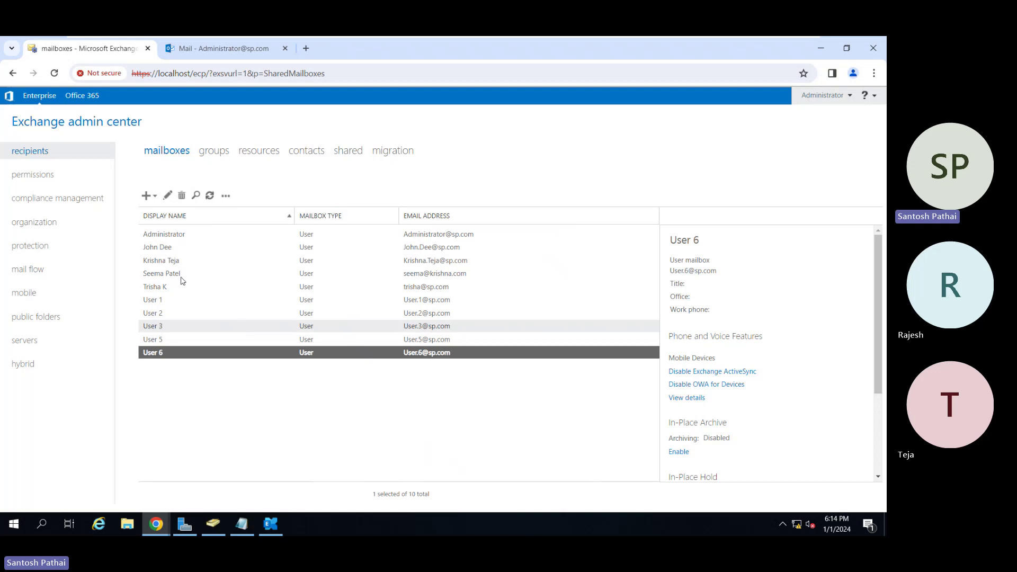
Start a fresh address list limited to chosen recipient types, with a rule on the Marketing container.
click(58, 223)
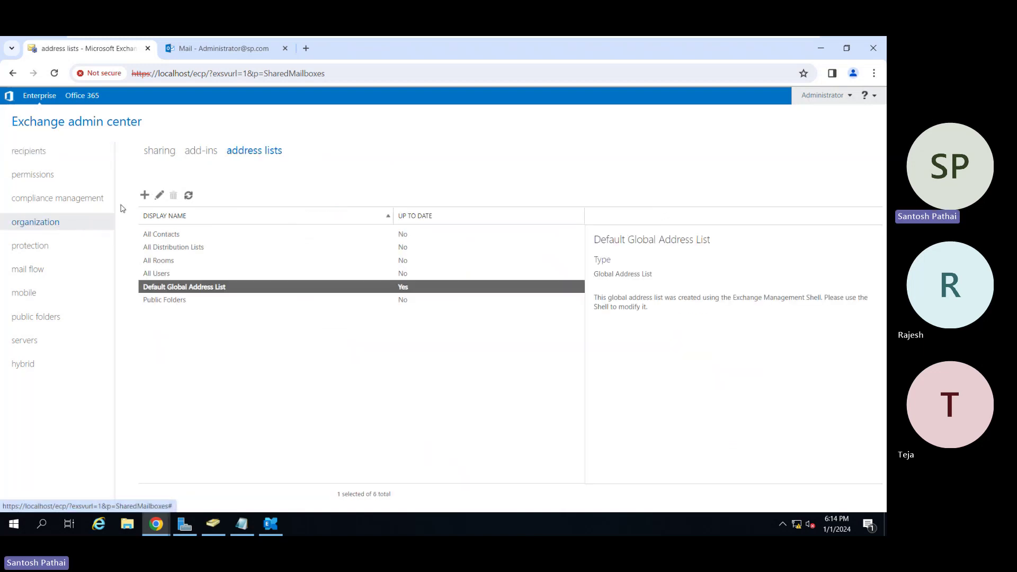
click(145, 195)
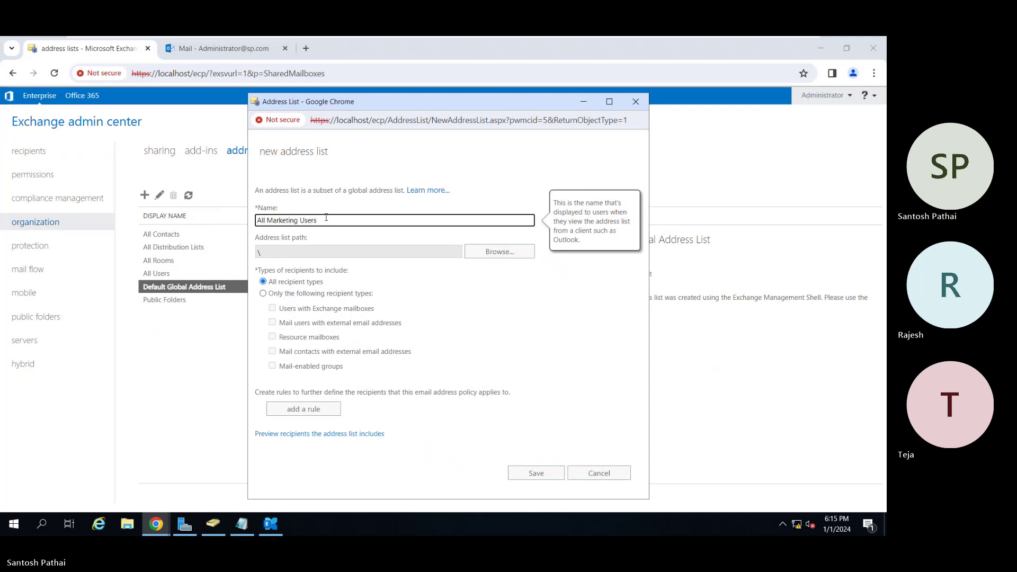
click(308, 296)
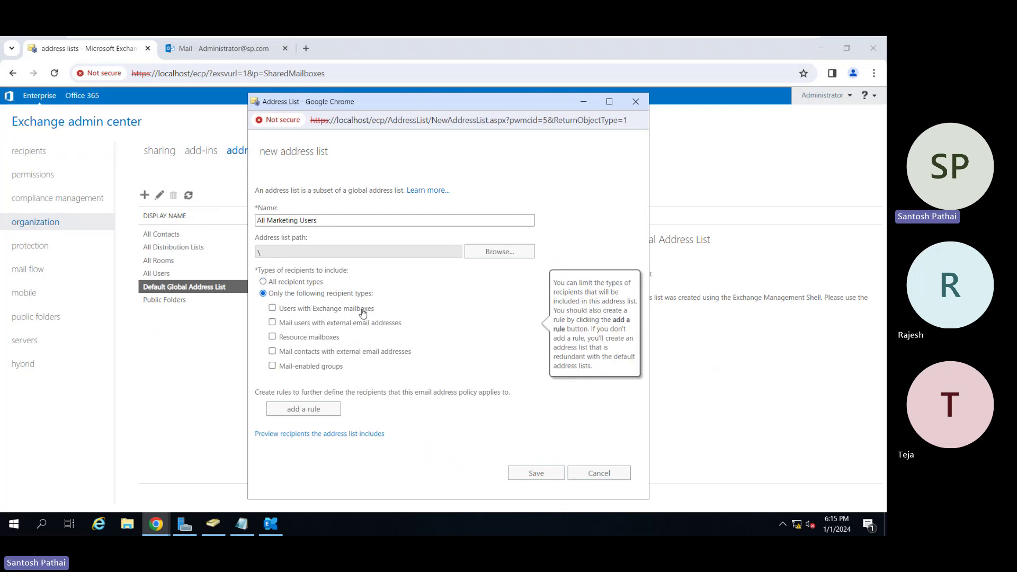
click(333, 409)
click(342, 409)
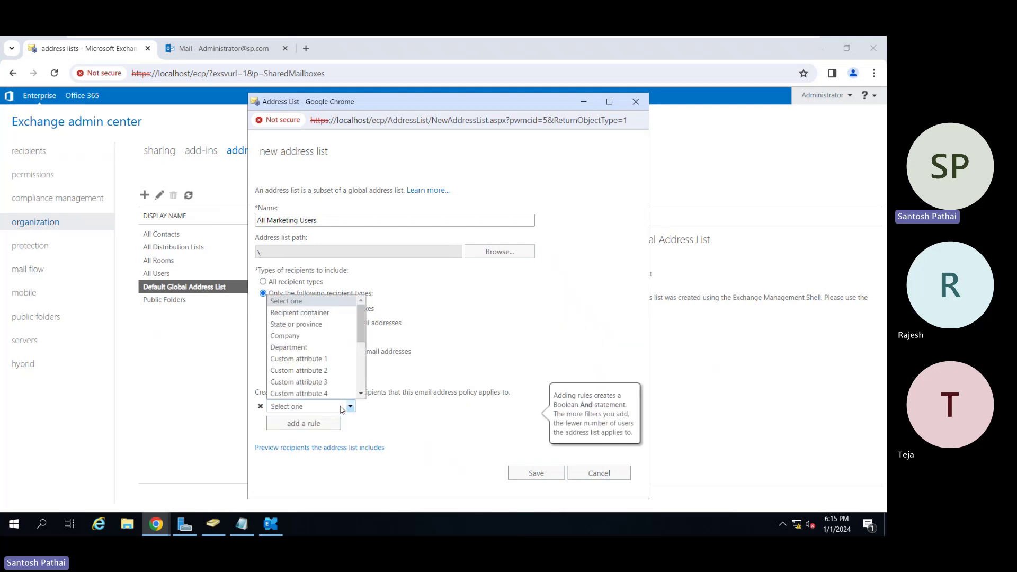
click(321, 349)
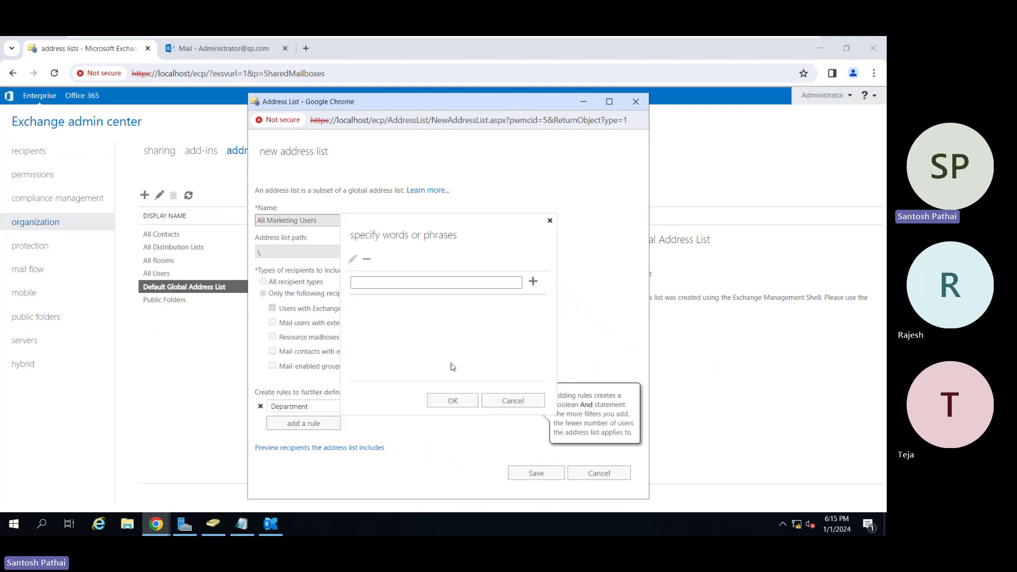
click(498, 400)
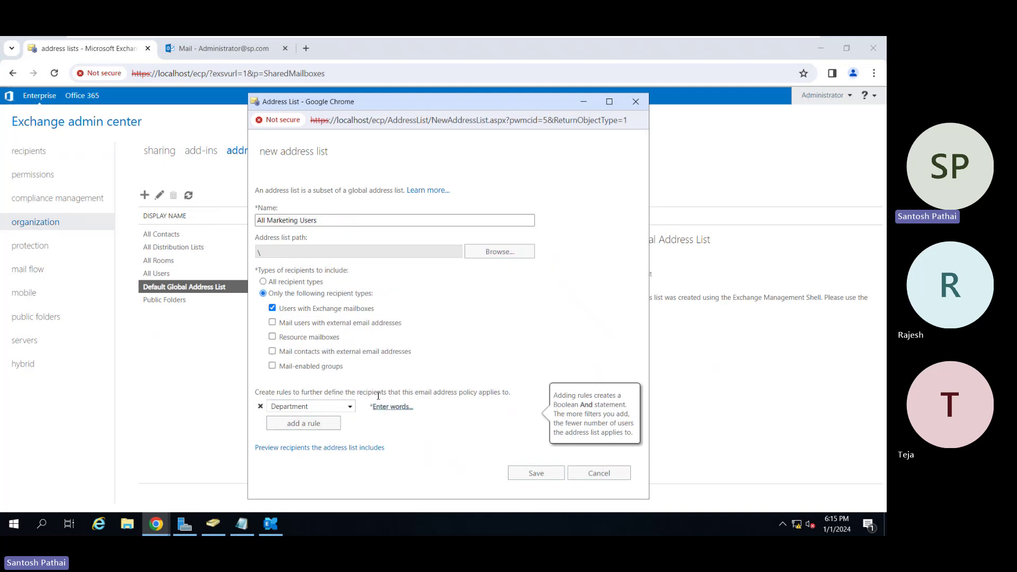
click(343, 407)
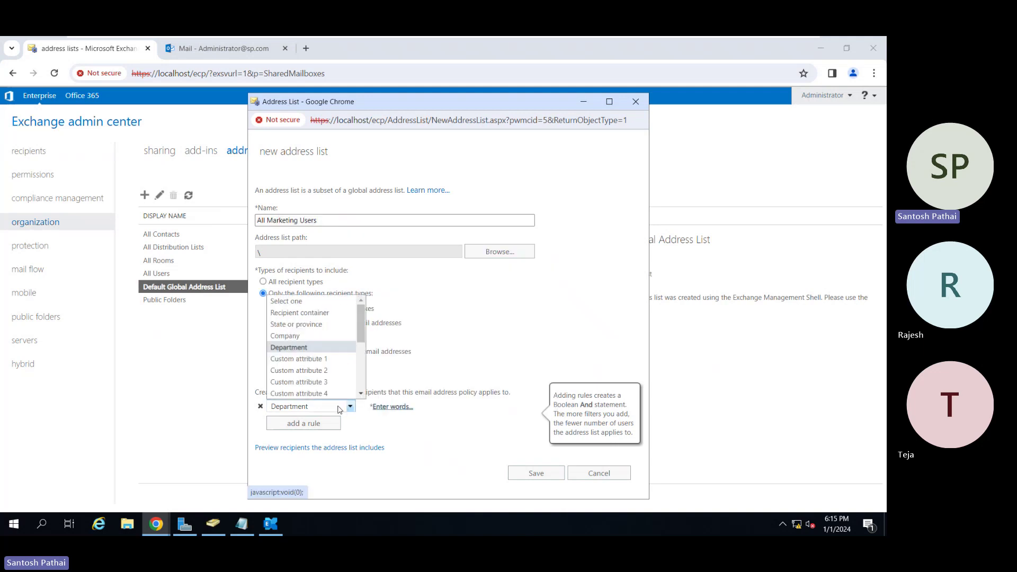
click(313, 313)
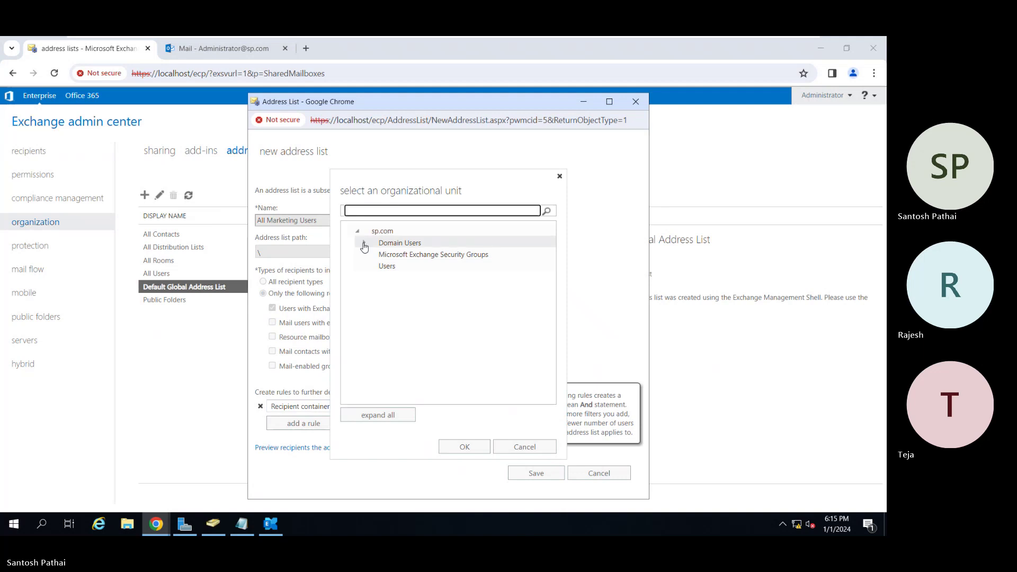
click(363, 242)
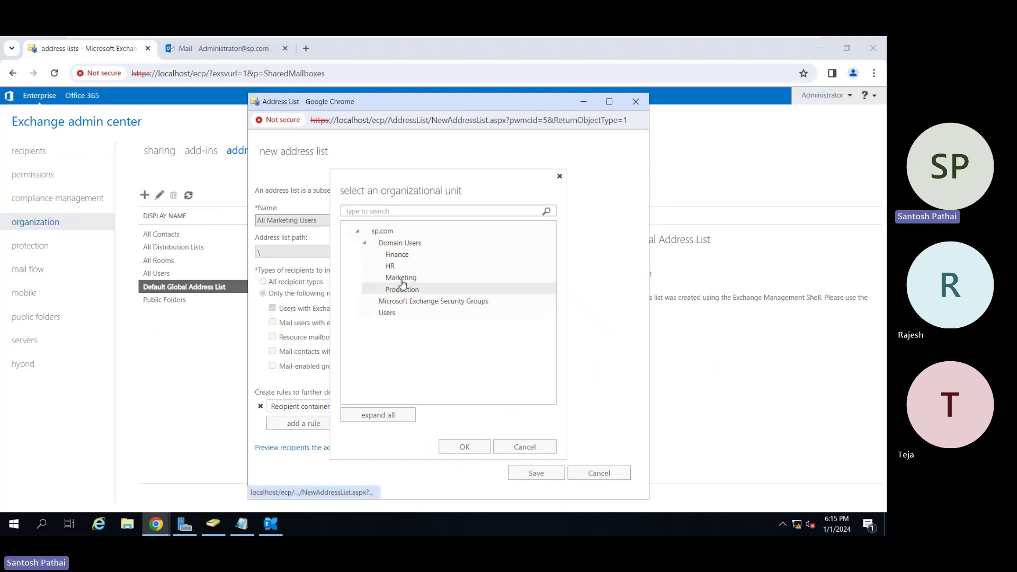
click(400, 277)
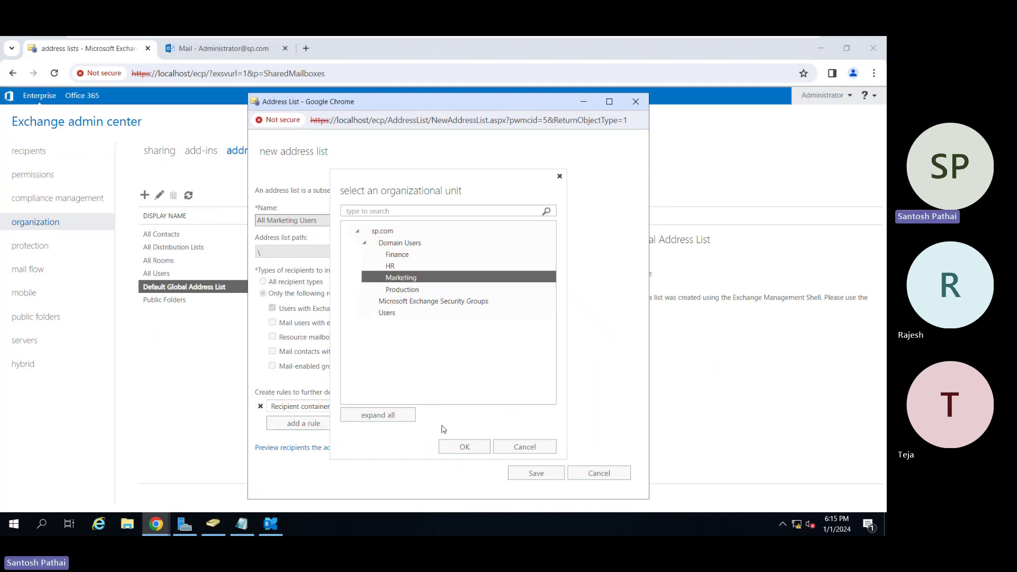
click(449, 447)
Add a second rule matching the department 'Marketing'.
click(332, 421)
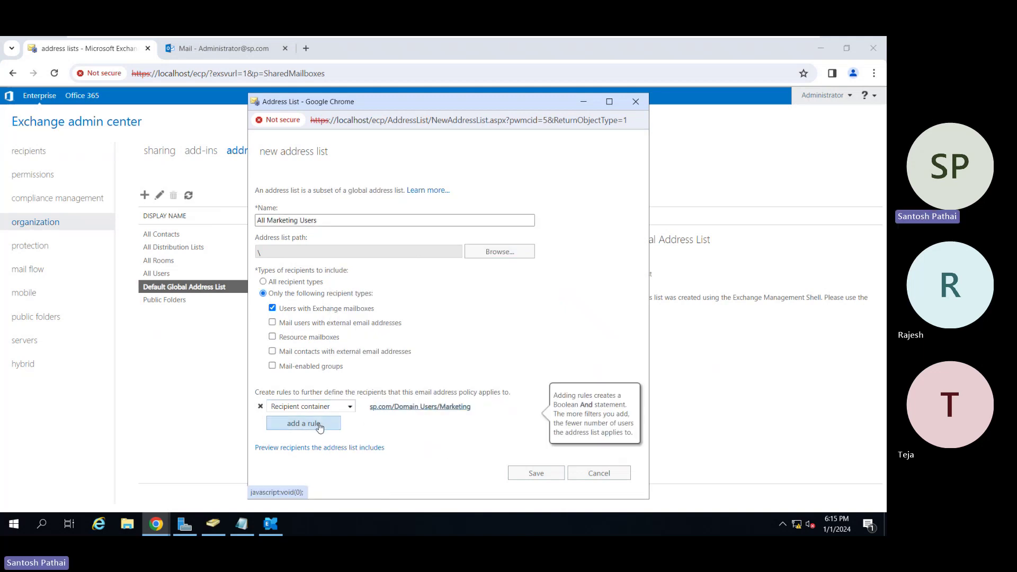
click(320, 427)
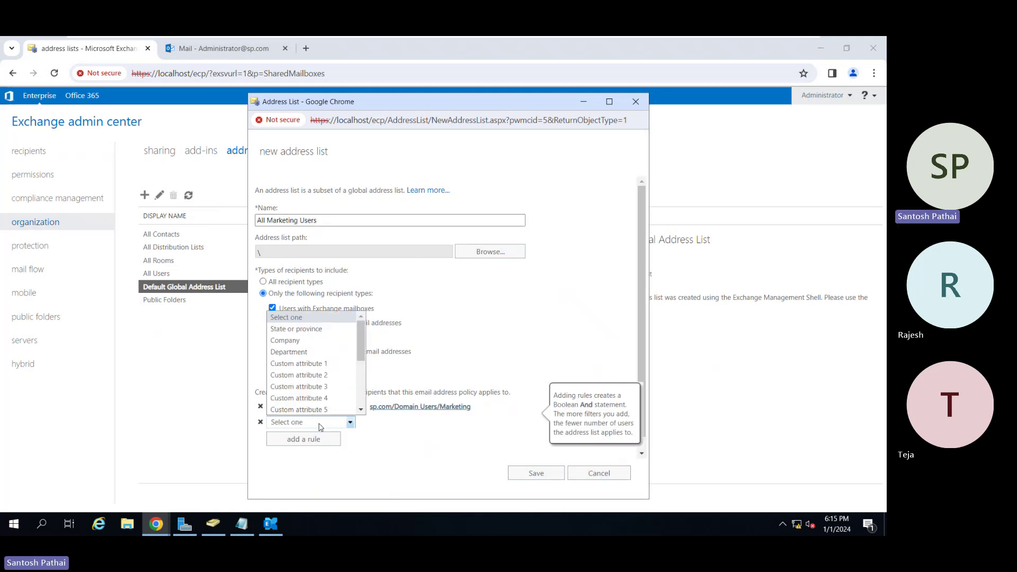
click(309, 355)
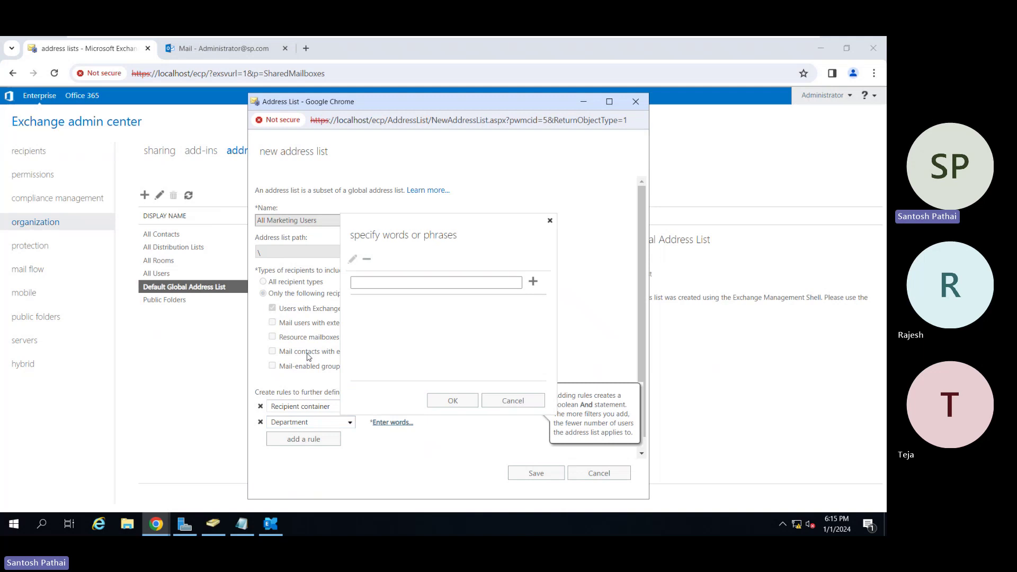
click(378, 283)
text(Ma)
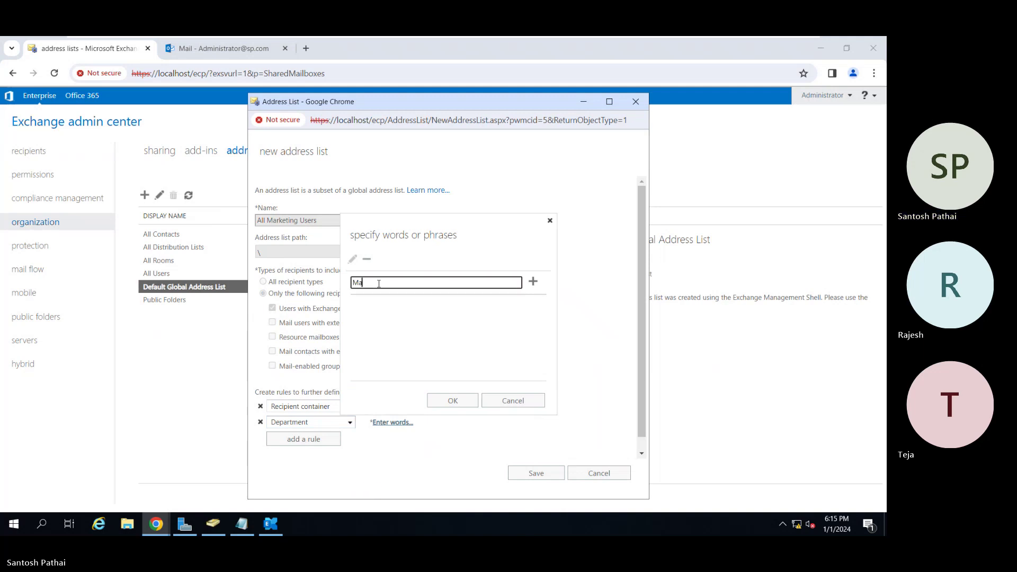
text(rketing)
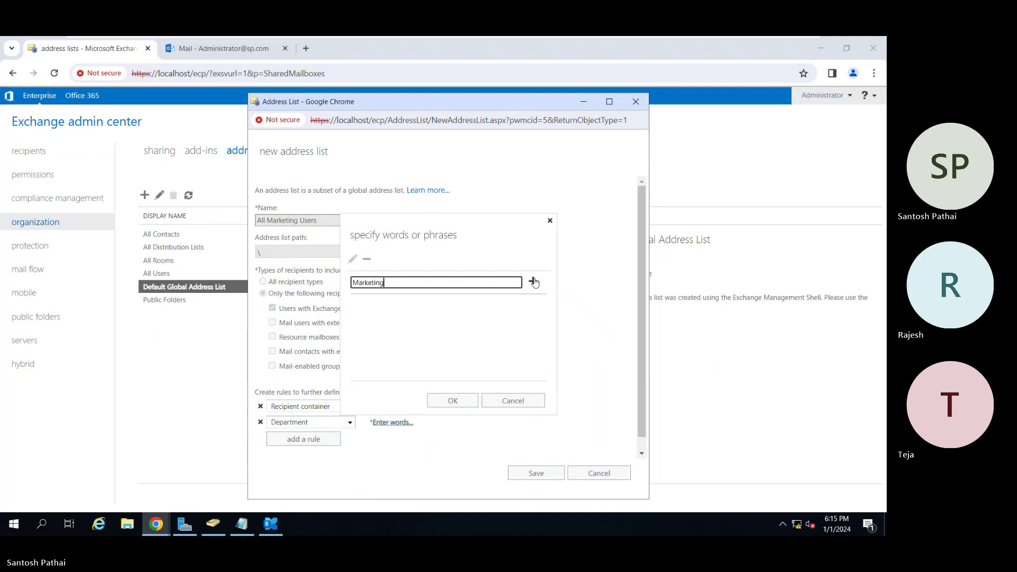
click(533, 281)
click(453, 401)
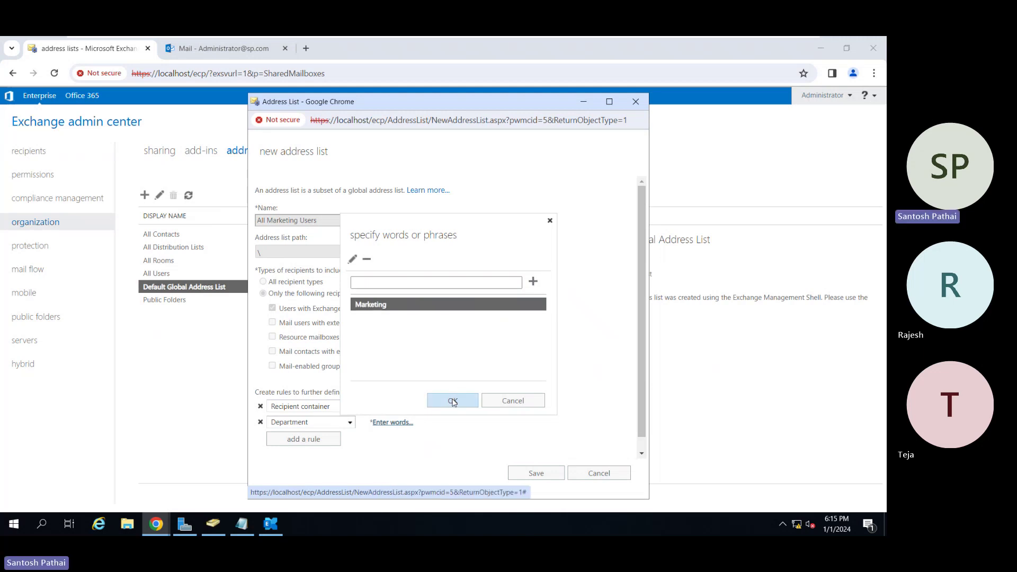
scroll(451, 446, down, 1)
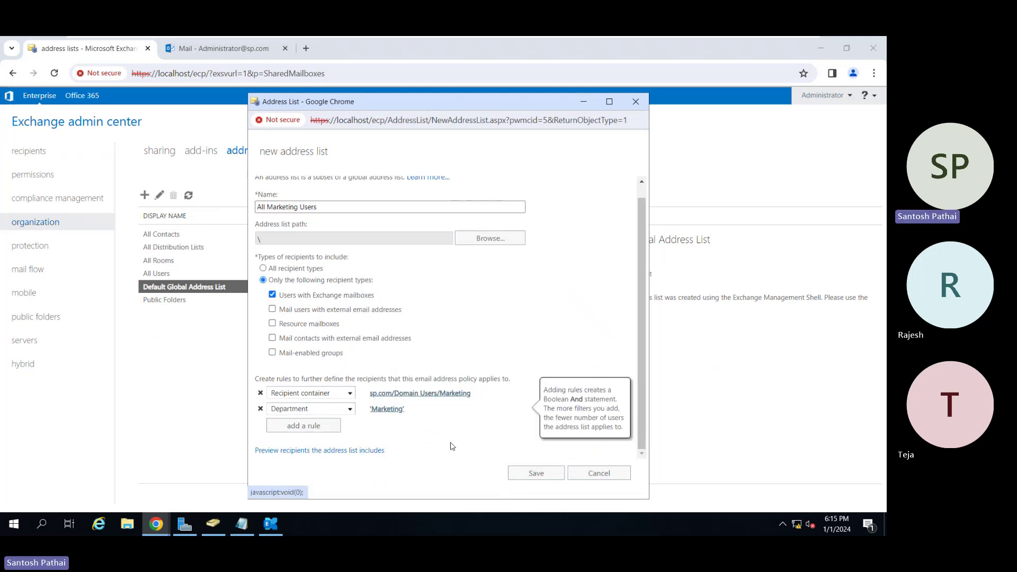
Preview the recipients (User 1, 2, 3 and 5), then save All Marketing Users.
click(325, 451)
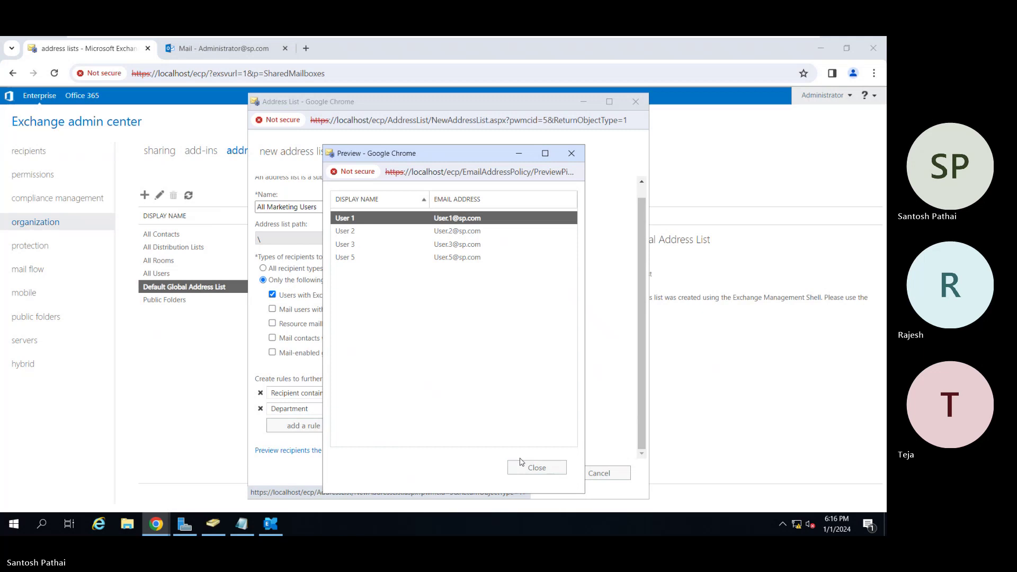
click(527, 468)
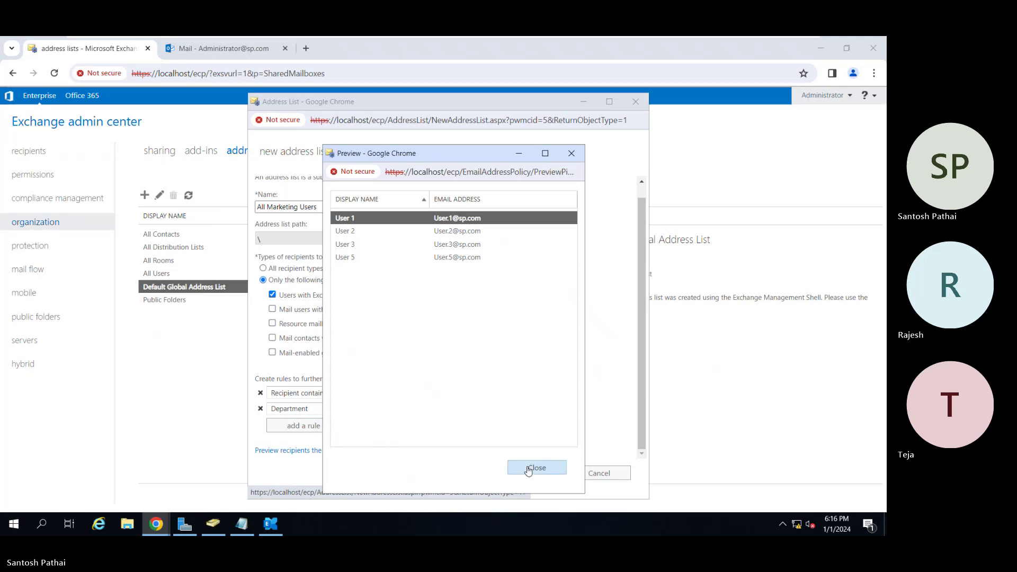
click(541, 477)
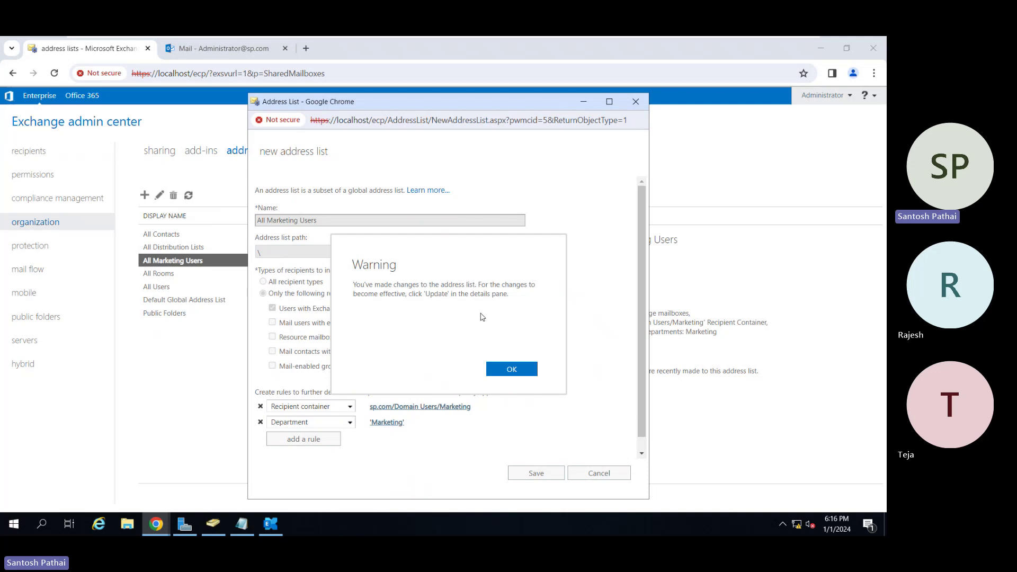
Update the All Marketing Users list until it is up to date, then return to the admin's Outlook inbox.
click(508, 371)
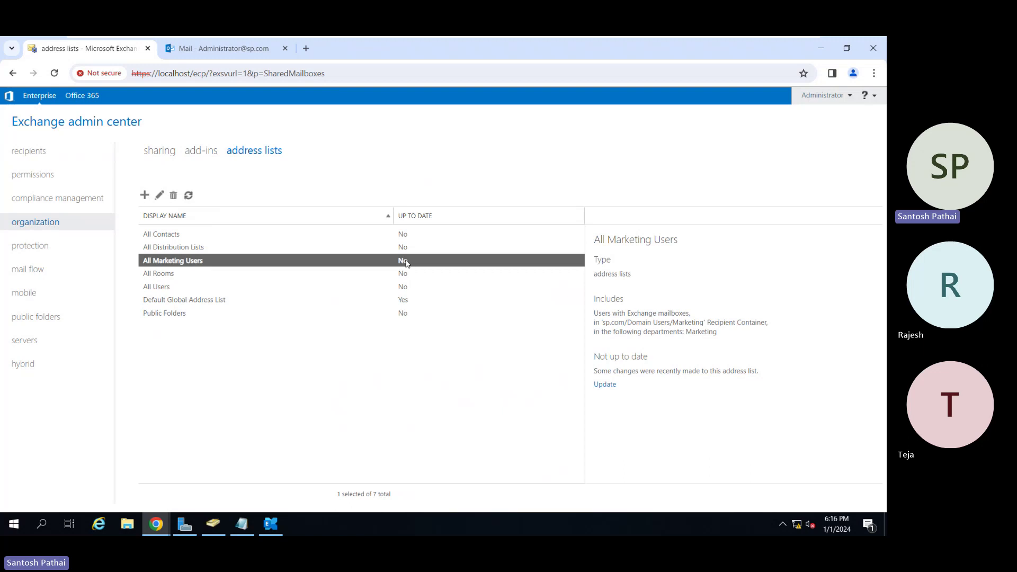
click(607, 385)
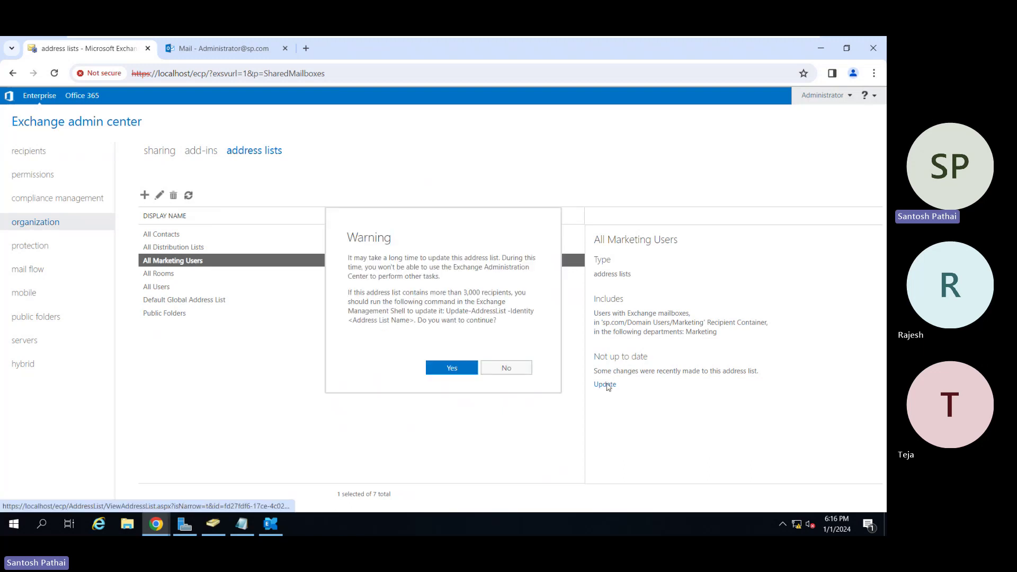
click(447, 371)
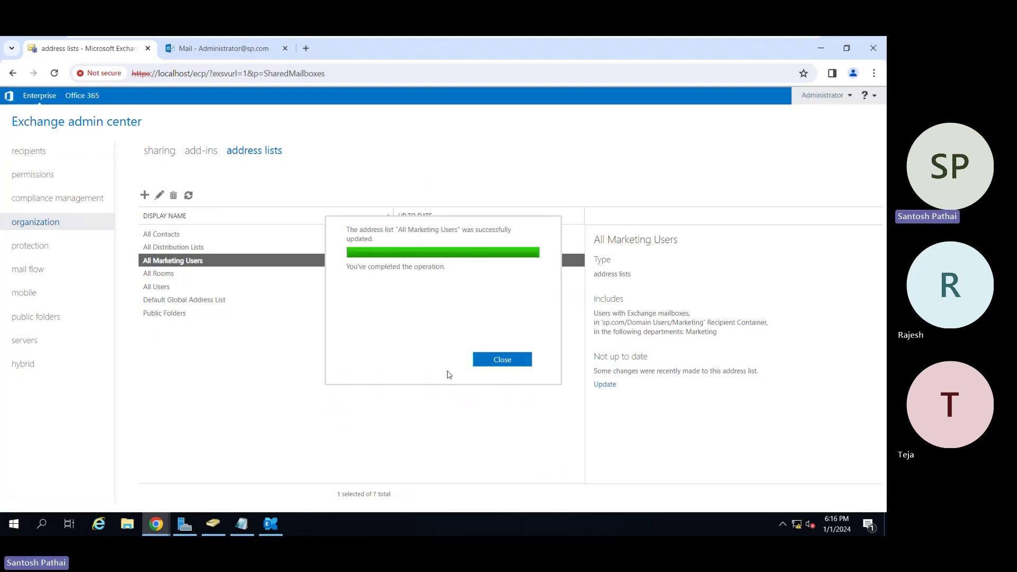
click(496, 359)
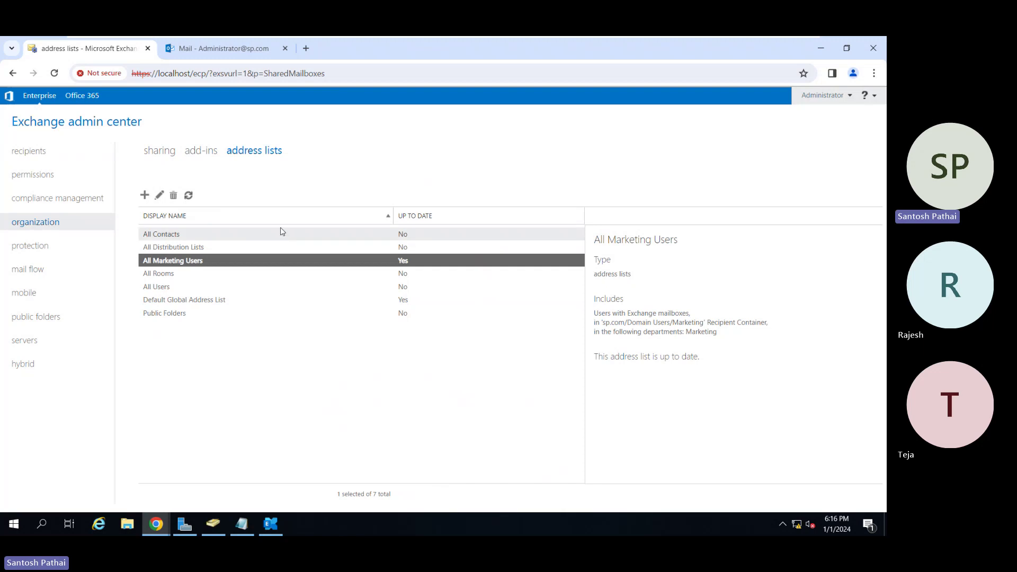
click(222, 52)
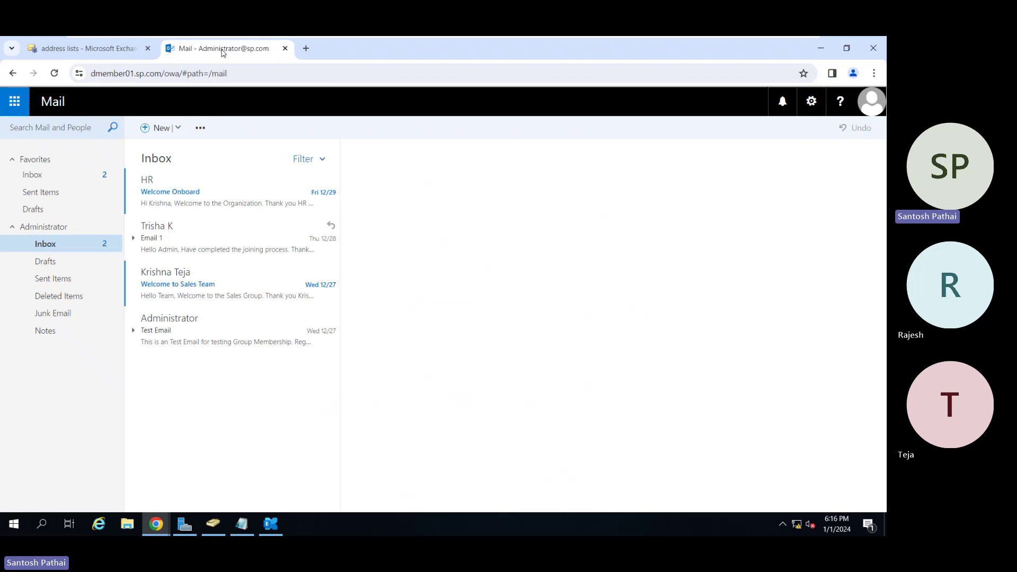
Reload the mailbox, start a new message, and open the All Marketing Users address list.
click(54, 74)
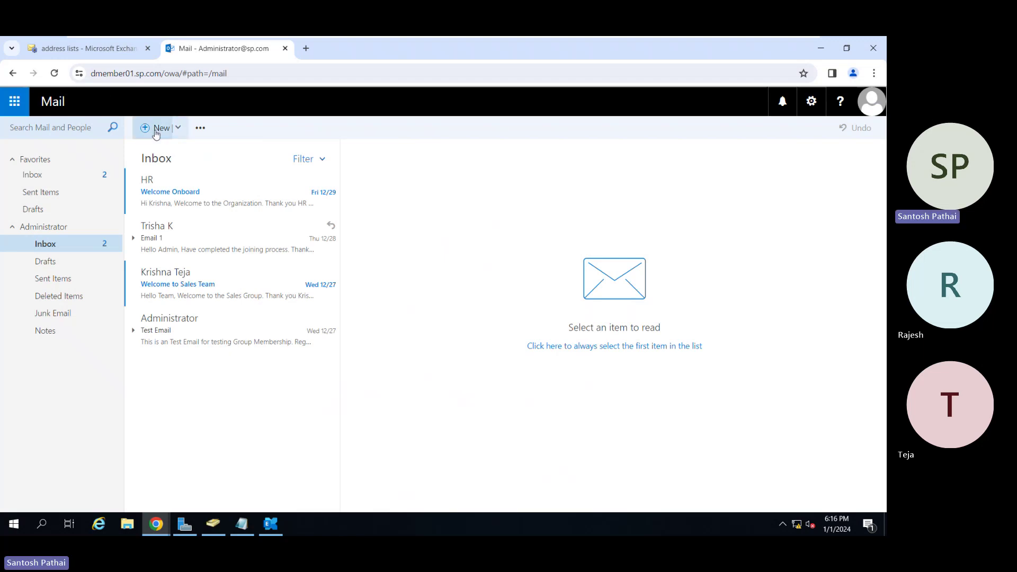
click(156, 129)
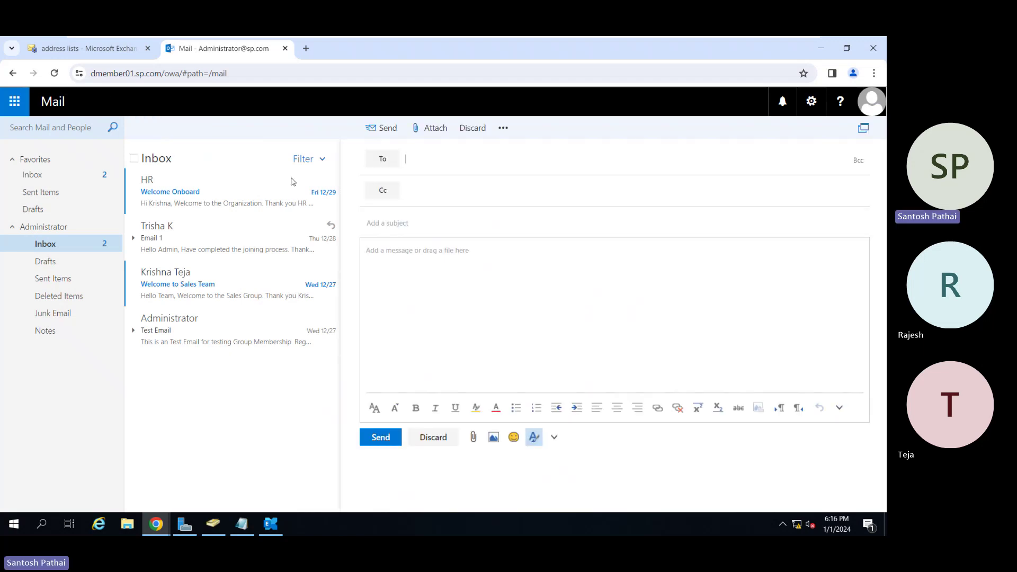
click(382, 160)
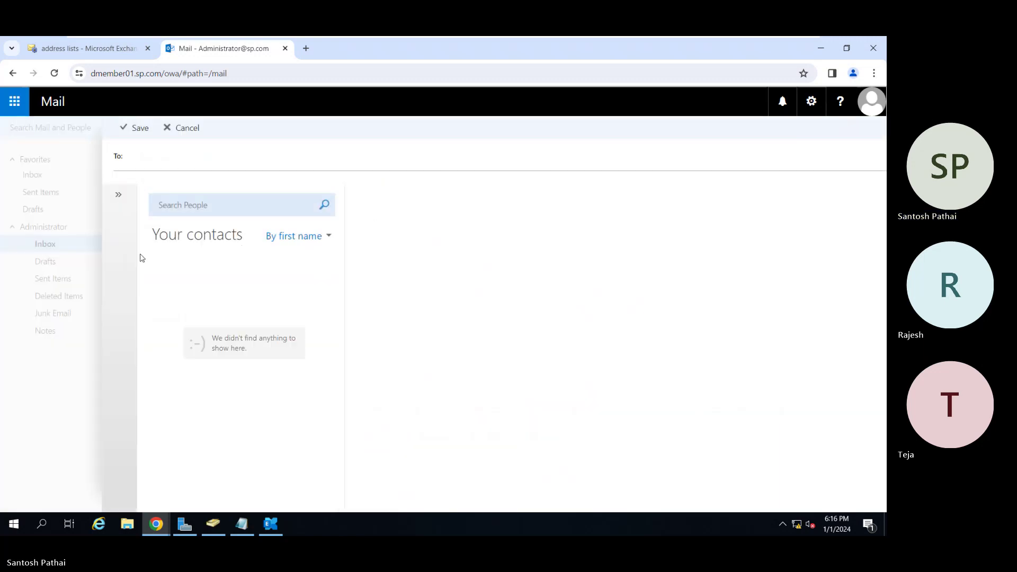
click(118, 196)
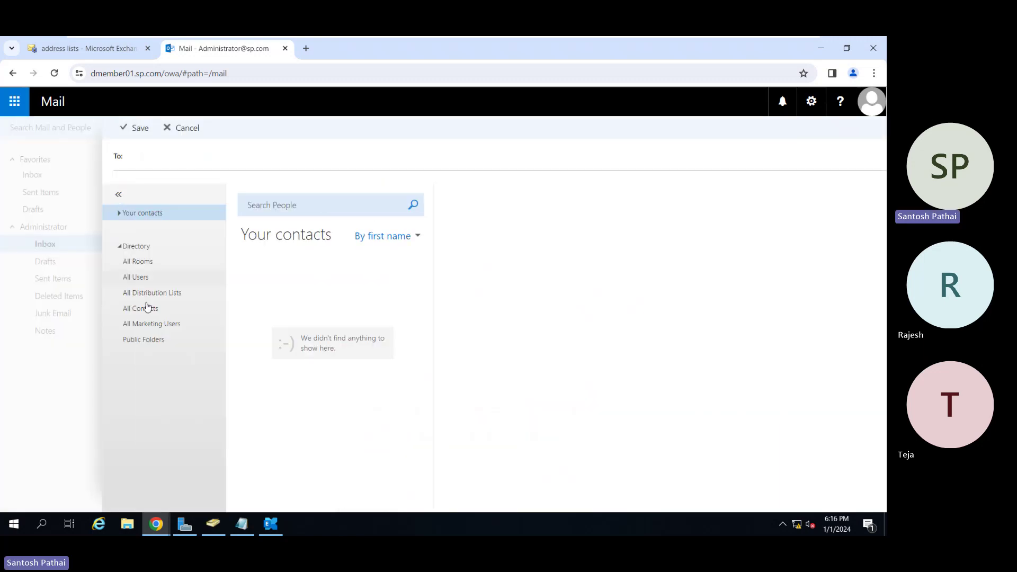
click(150, 327)
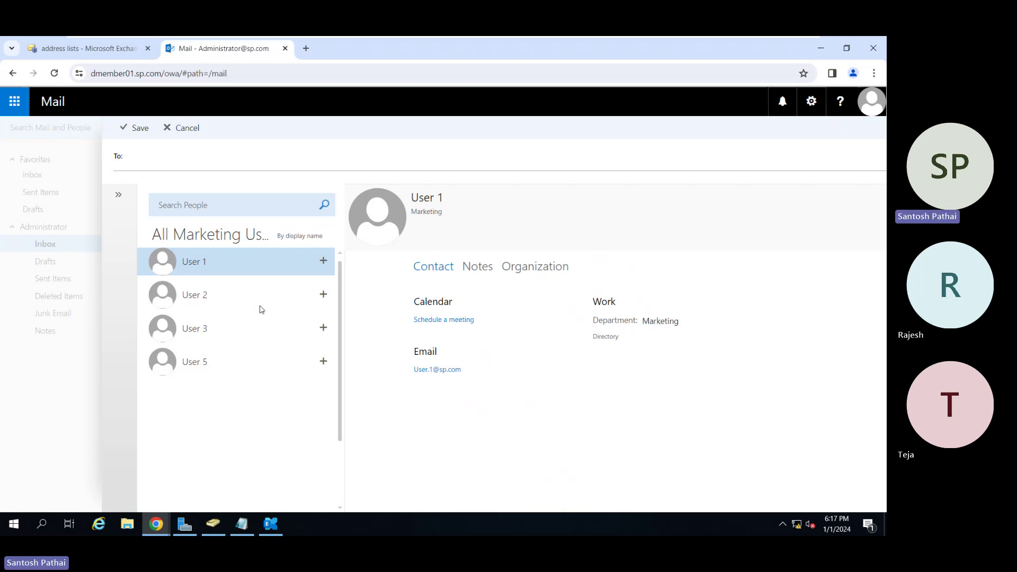
Add User 1, User 2 and User 3 as recipients and save the selection.
click(321, 262)
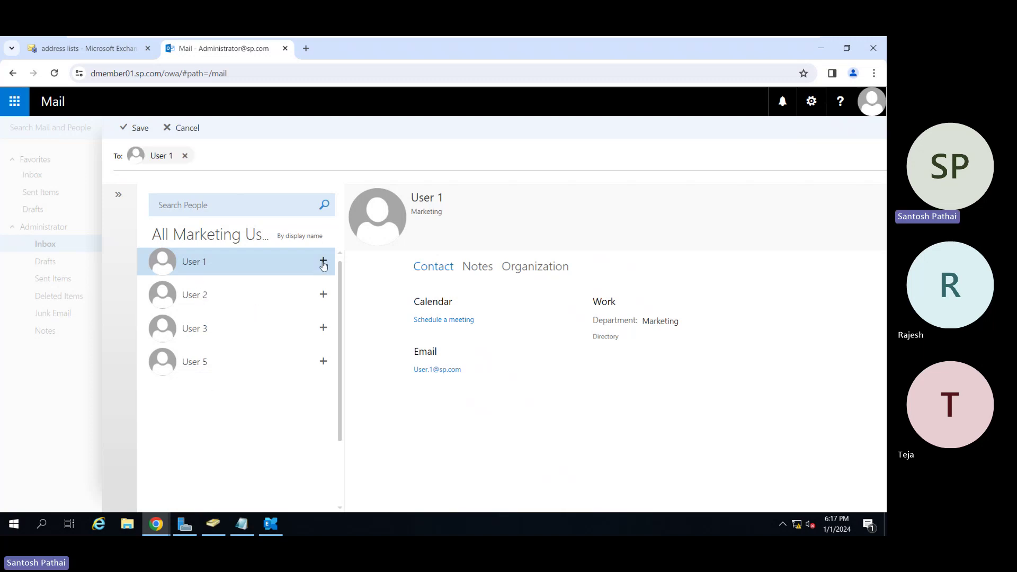
click(322, 296)
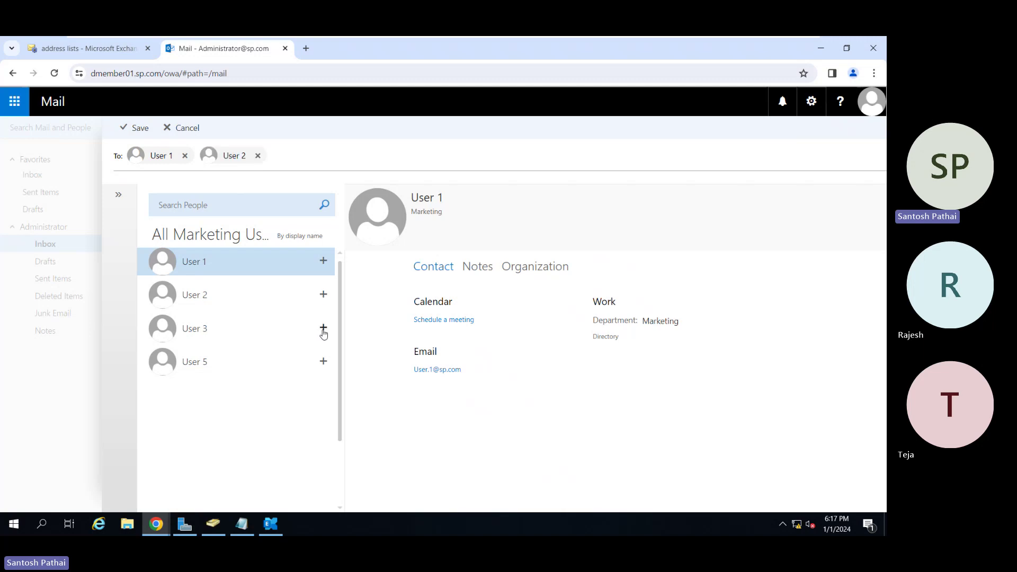
click(323, 330)
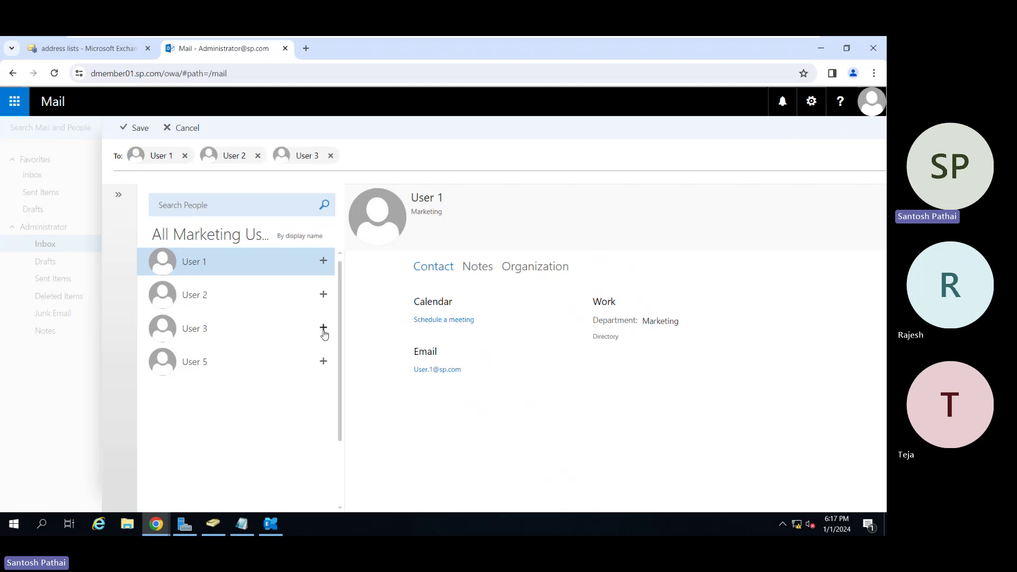
click(141, 129)
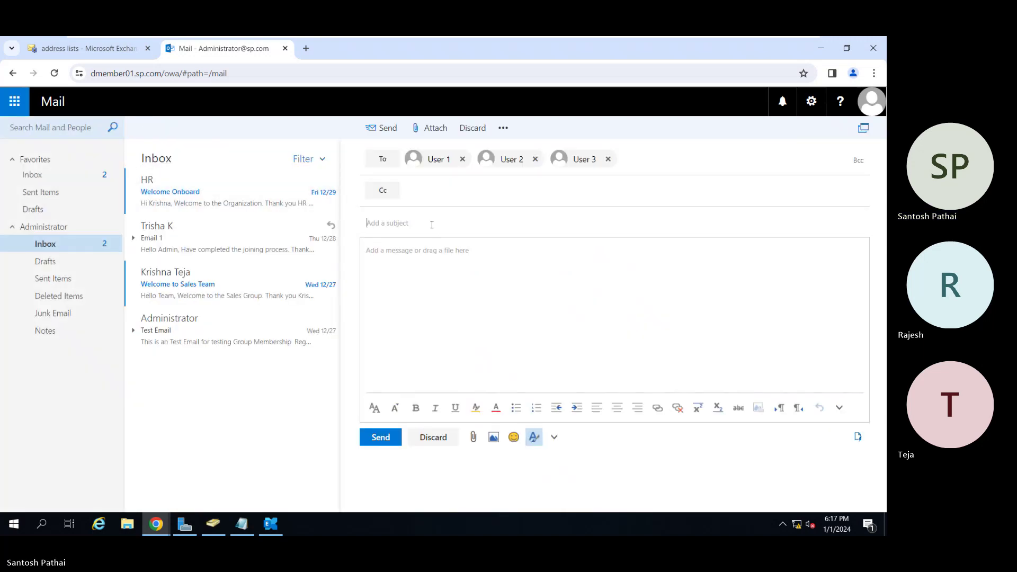
Write subject 'New Custom Address List' and a body with that text, 'Testing', 'Regards,' and 'Admin'.
text(New Ad)
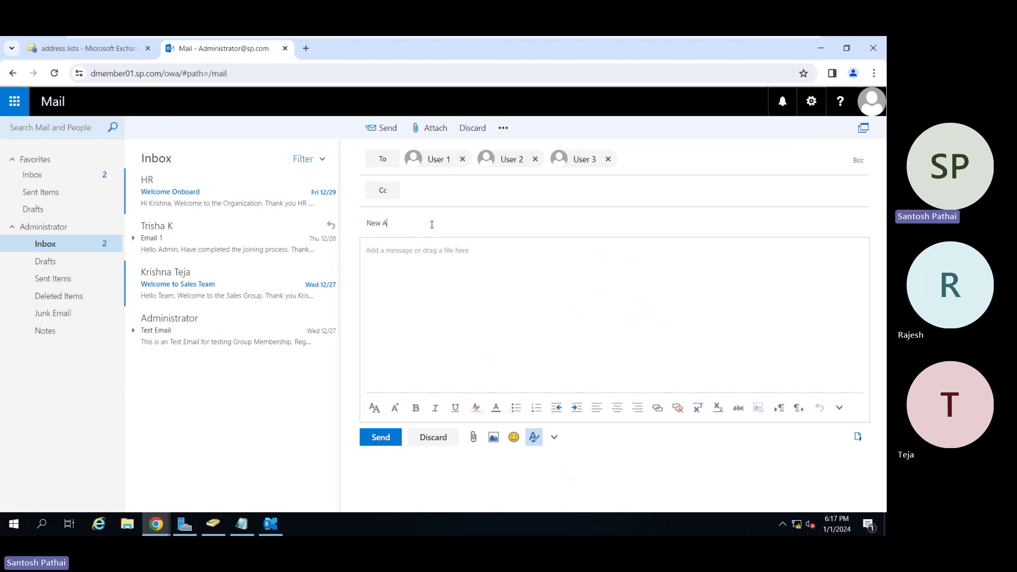
key(BackSpace)
key(BackSpace)
text(Custom Address List)
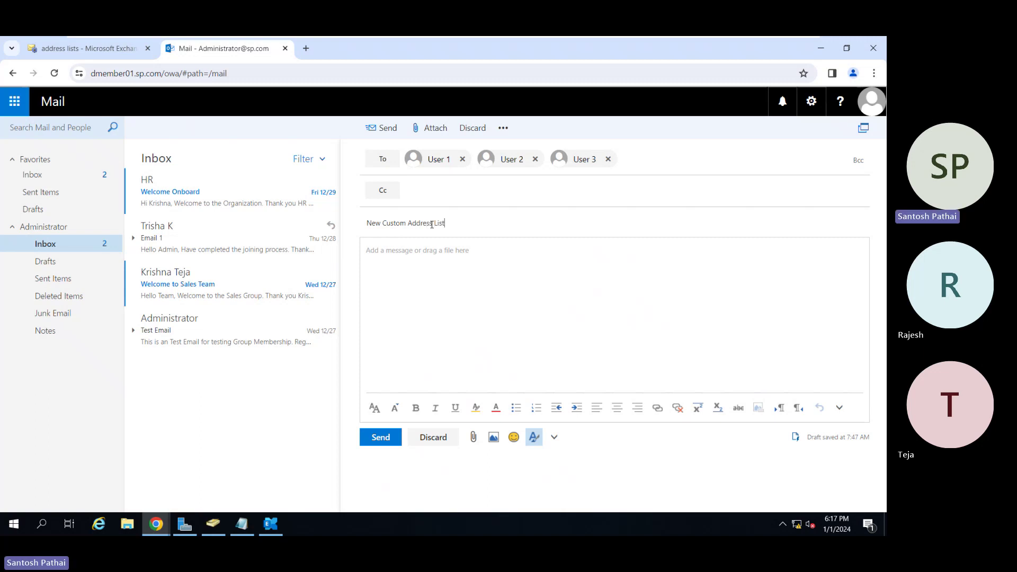
key(ctrl+a)
key(ctrl+c)
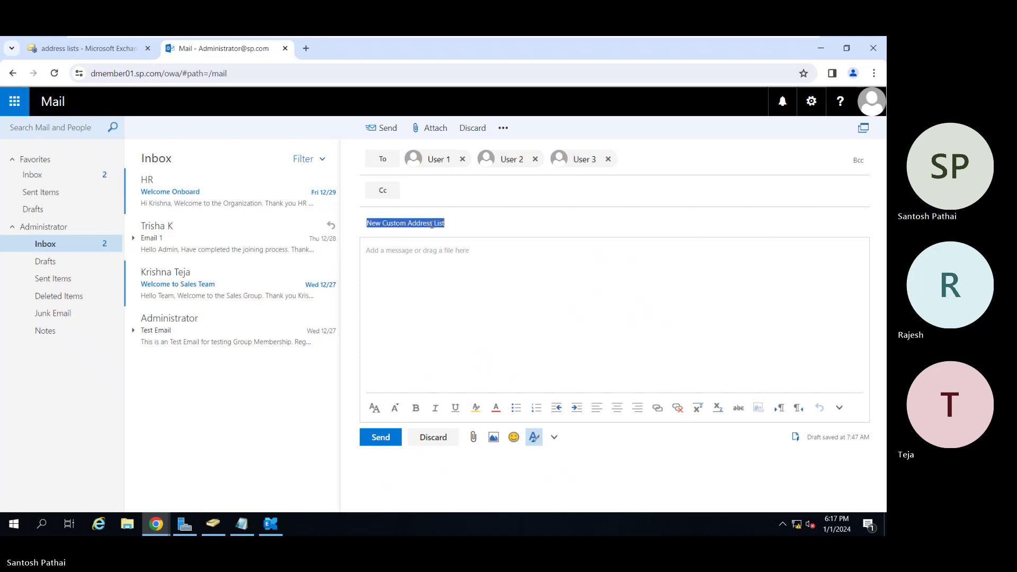
key(Tab)
key(ctrl+v)
text(Testing)
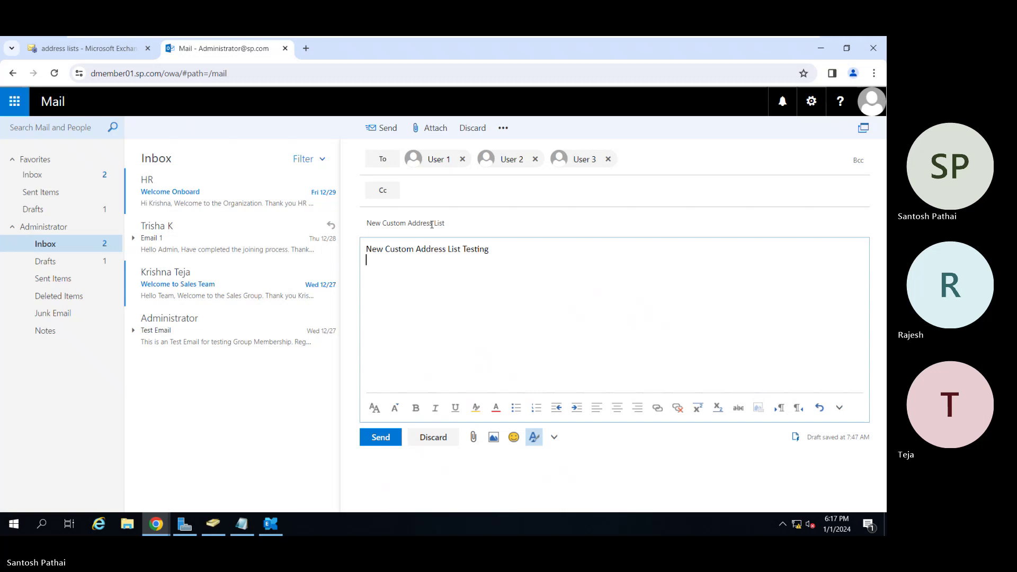
key(Return)
text(Regards,)
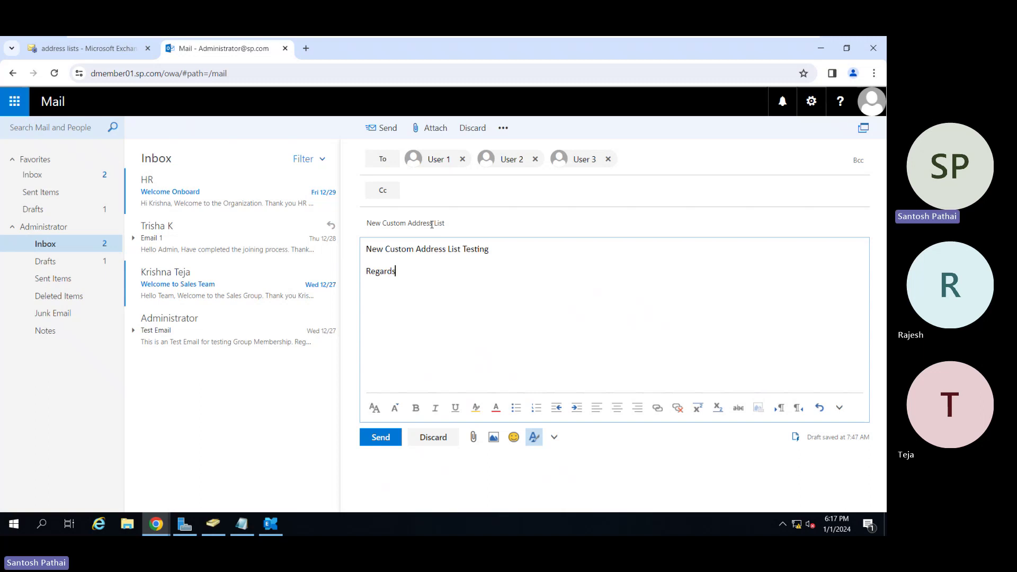
key(Return)
text(Admin)
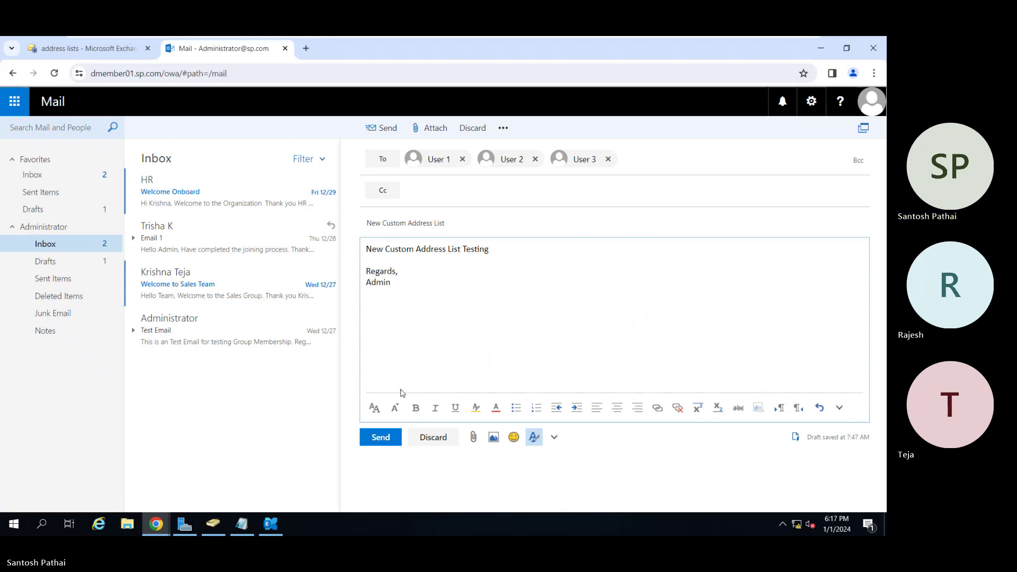
Send the message, verify it in Sent Items, then bring the other mailbox window forward.
click(381, 436)
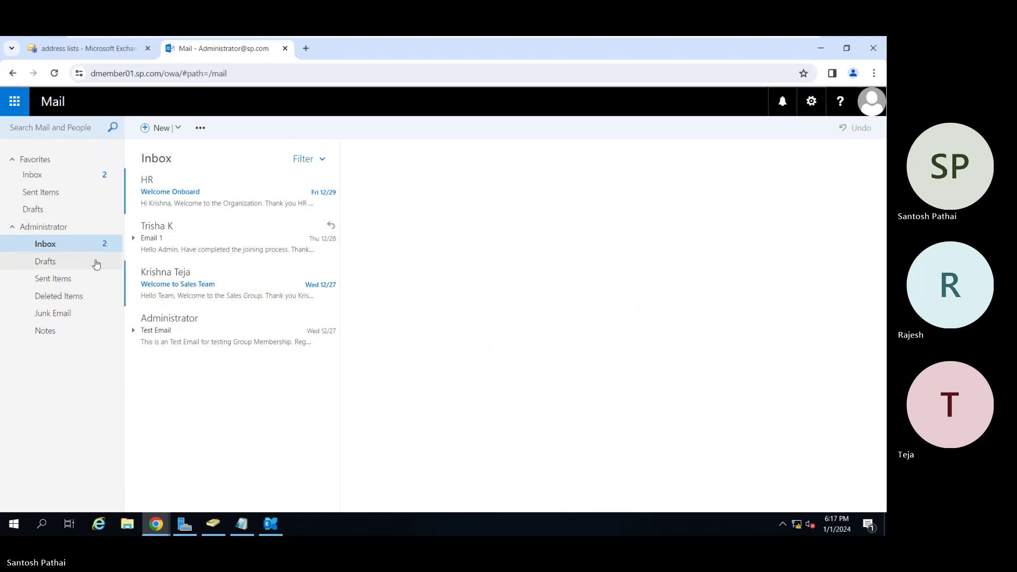
click(68, 279)
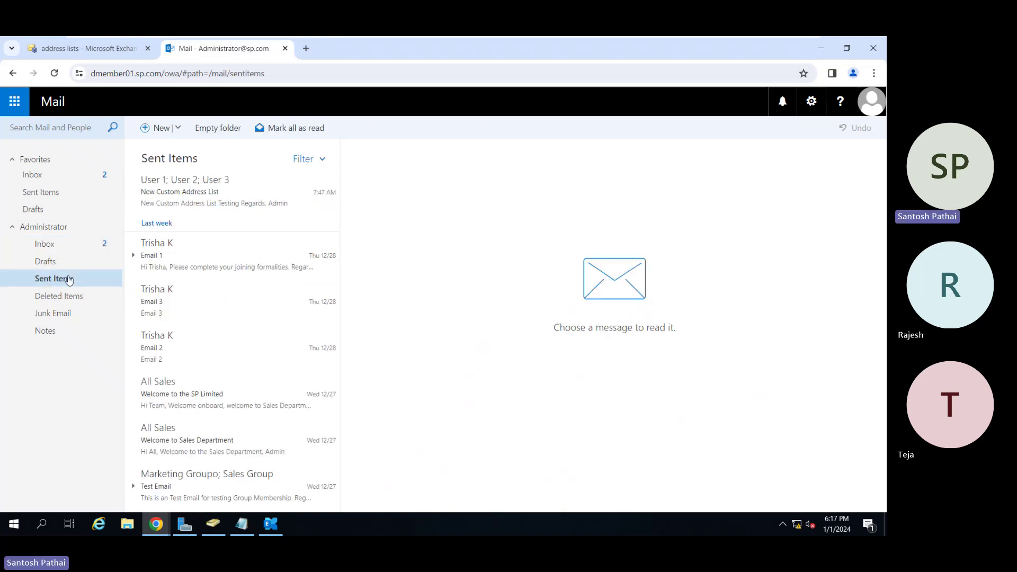
click(155, 204)
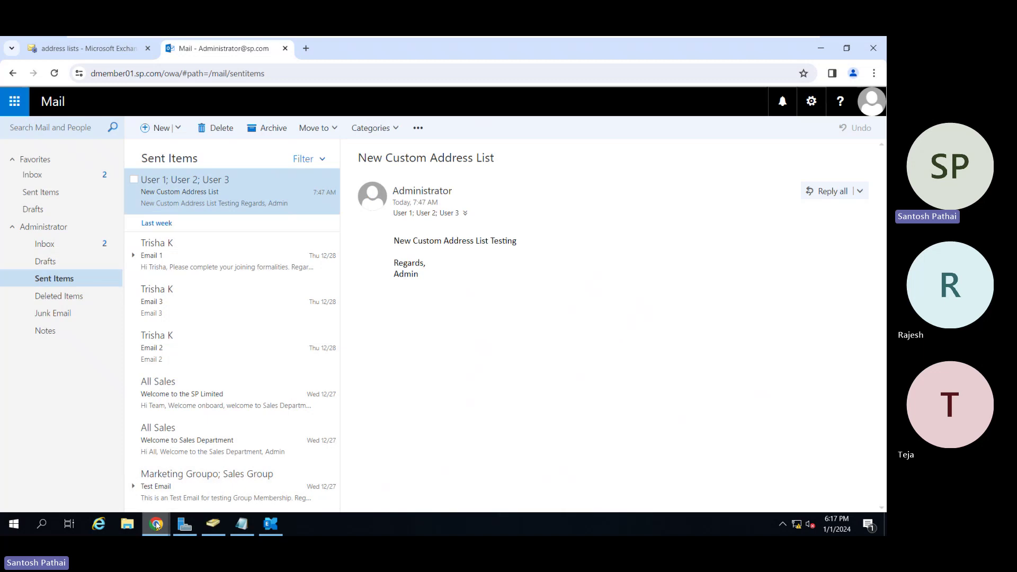
mouse_move(156, 523)
click(212, 464)
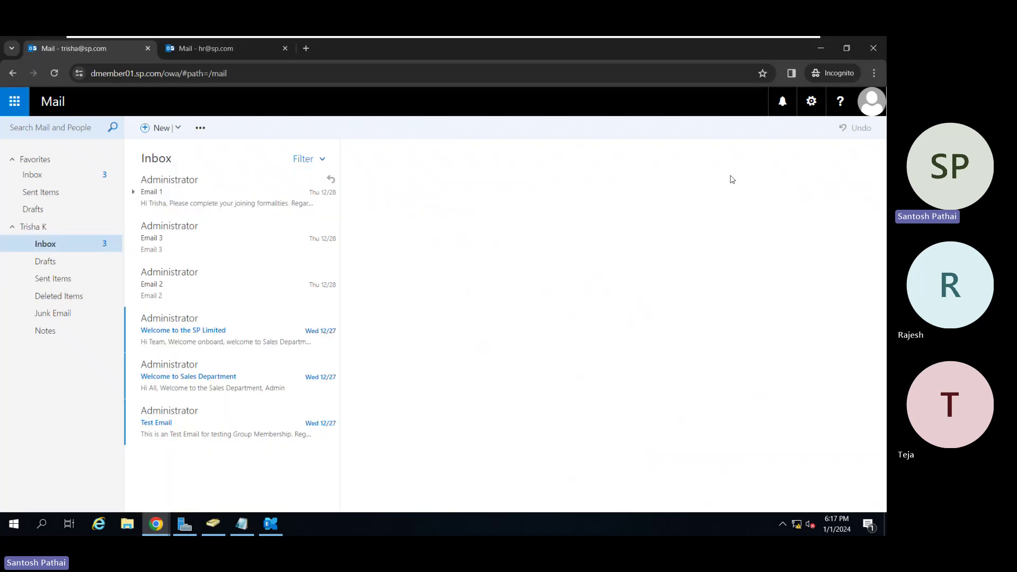
Sign out, close the old mail tab, and sign in as user1 with its password.
click(868, 111)
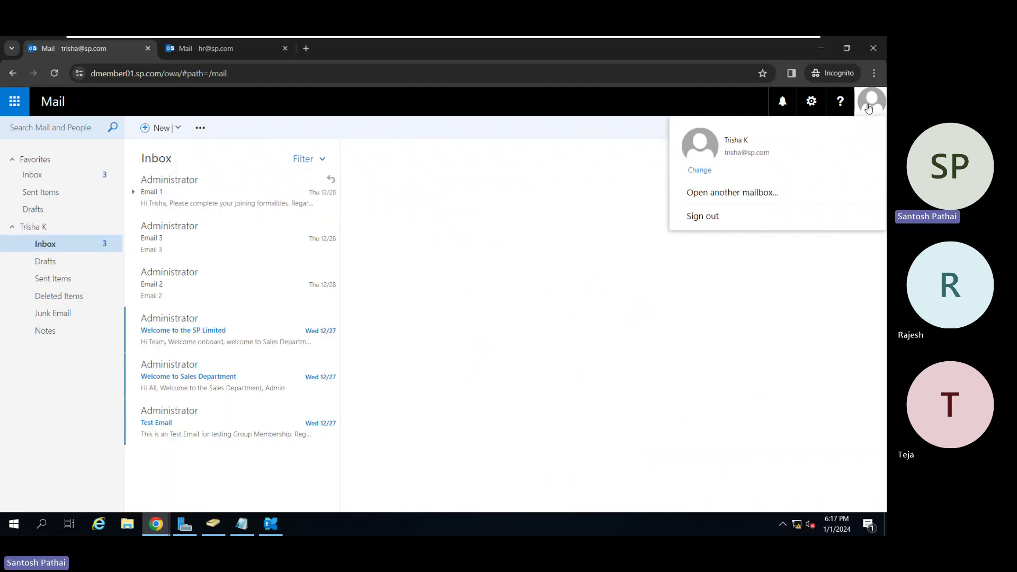
click(699, 216)
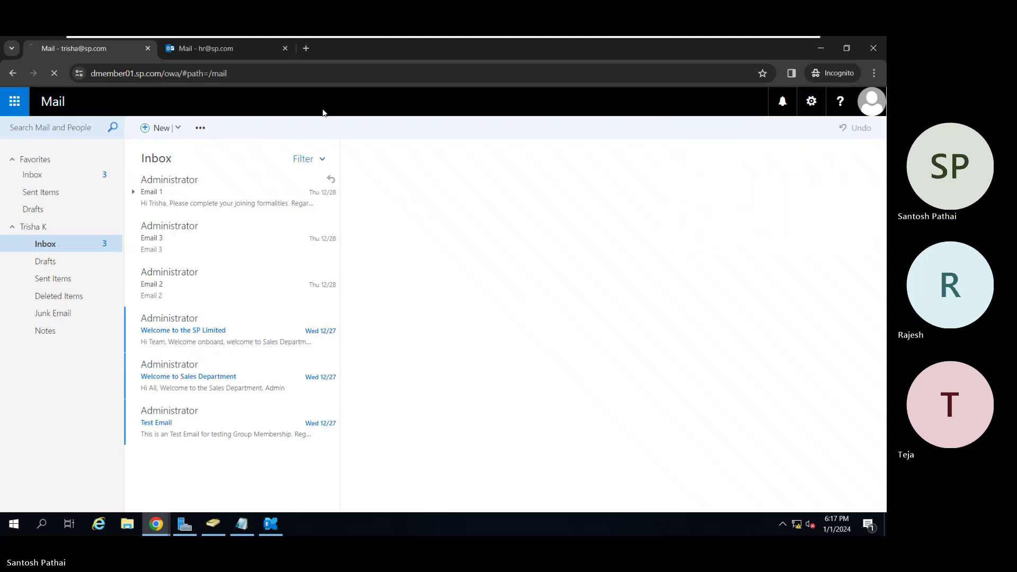
click(285, 48)
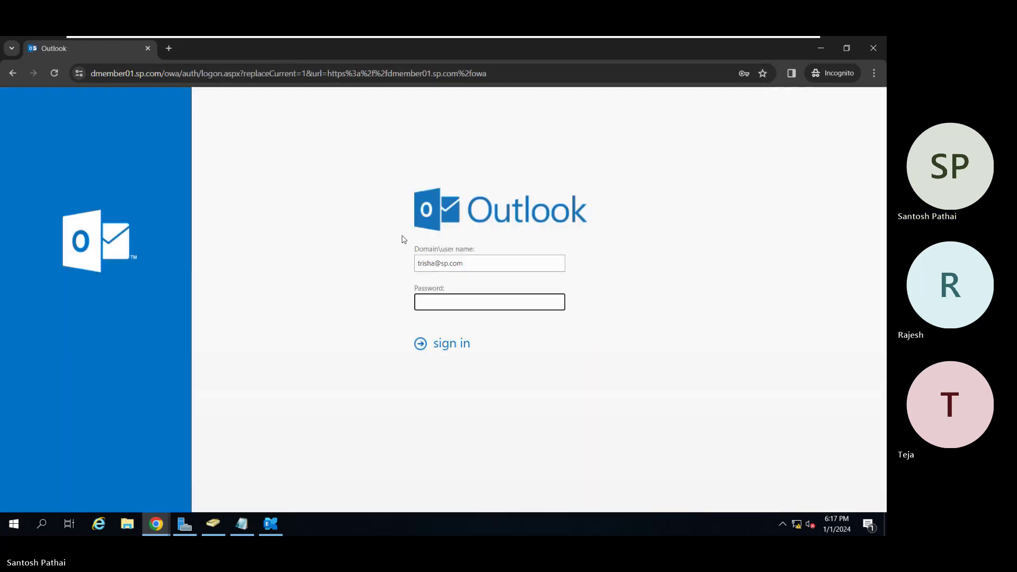
click(436, 263)
key(BackSpace)
key(BackSpace)
key(BackSpace)
key(BackSpace)
key(BackSpace)
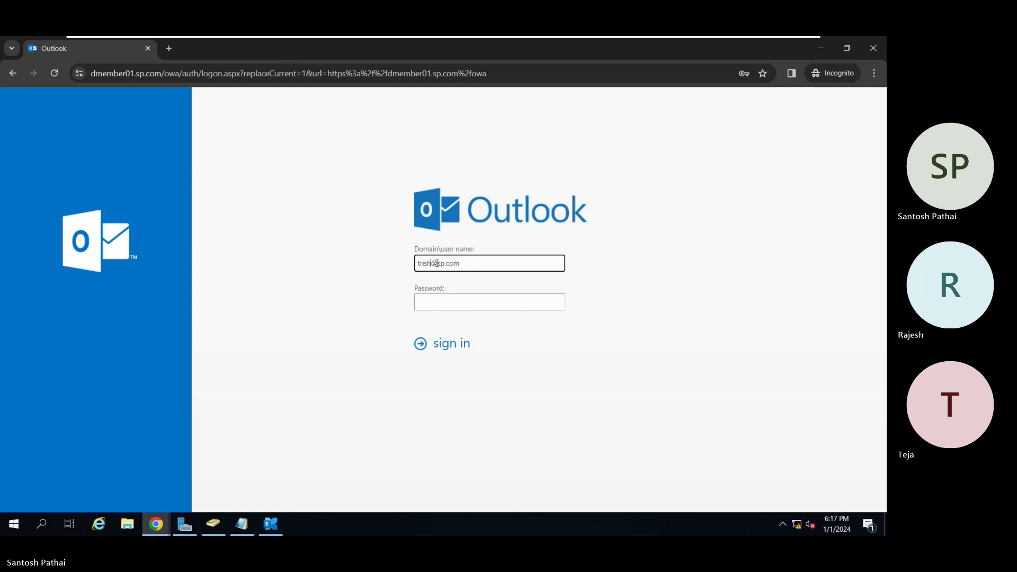
key(BackSpace)
text(user1)
key(Tab)
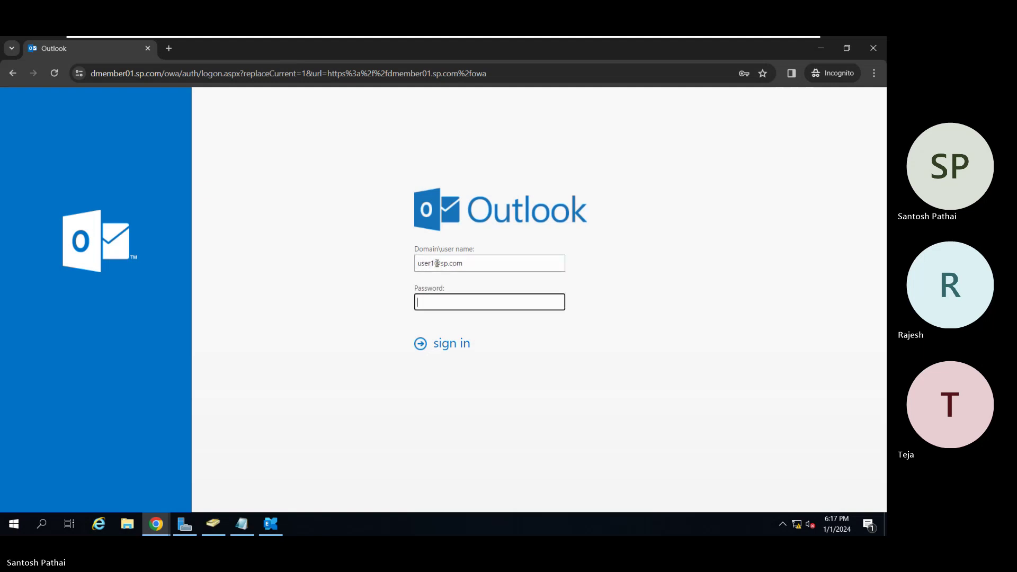
text(1)
key(Return)
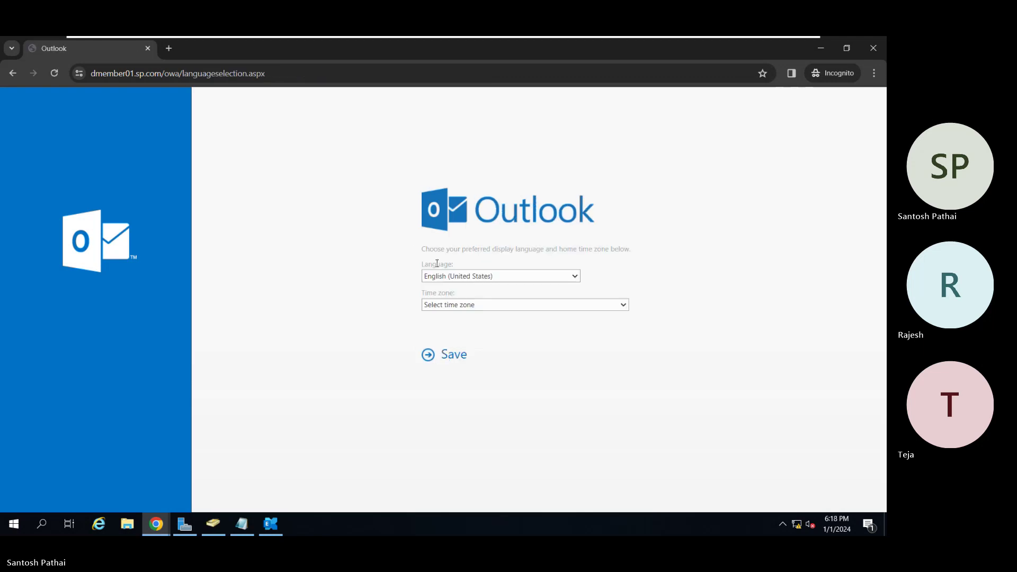
Open the time zone list and scroll through it looking for Chennai.
click(508, 303)
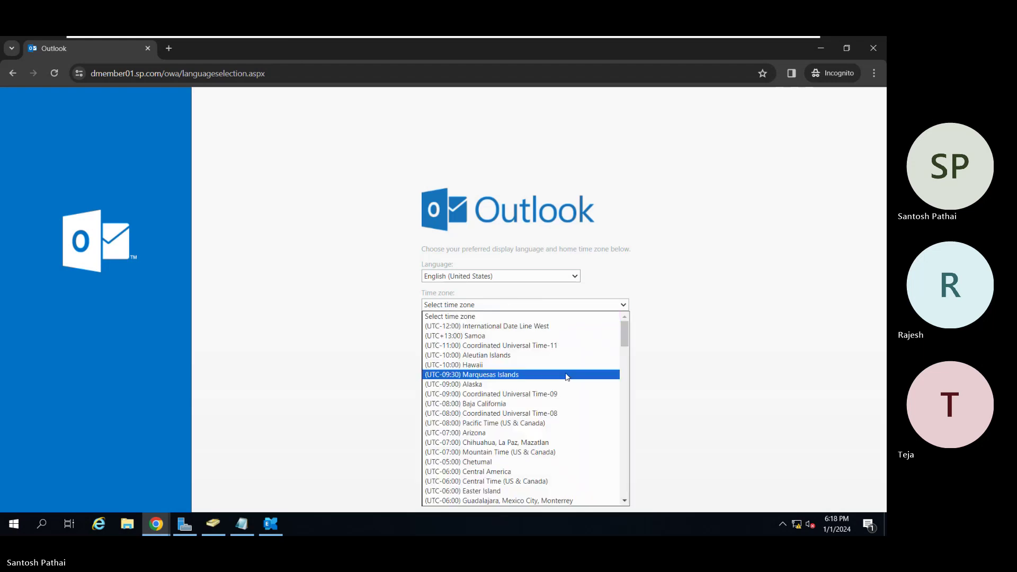
scroll(566, 376, down, 12)
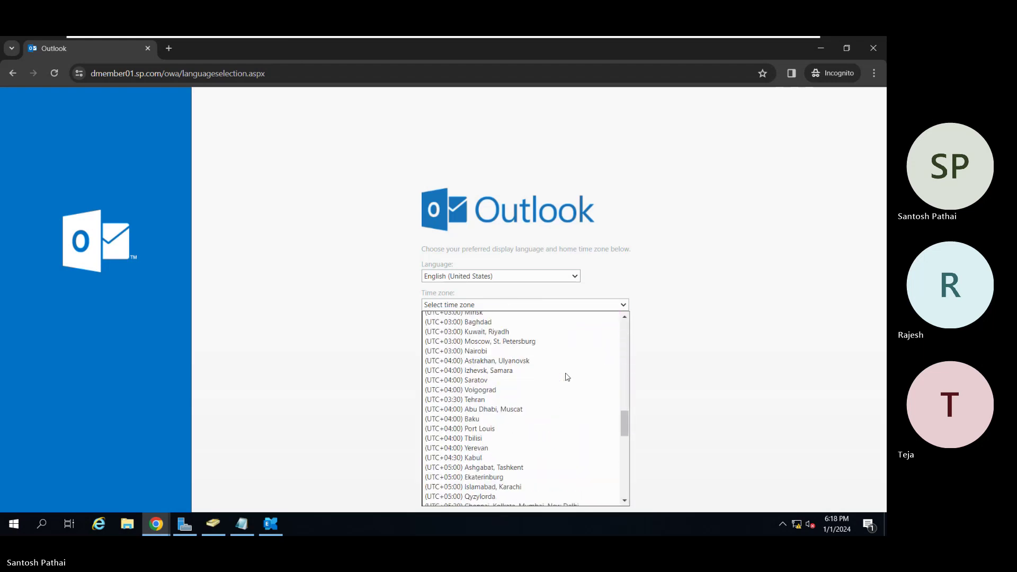
scroll(566, 377, up, 4)
scroll(566, 376, down, 12)
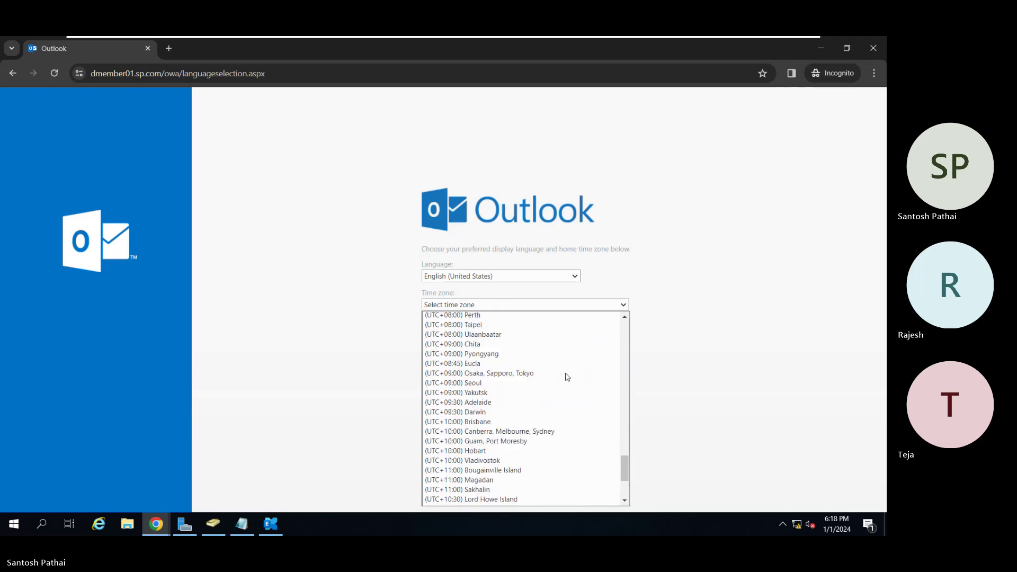
scroll(567, 376, up, 4)
scroll(567, 376, down, 8)
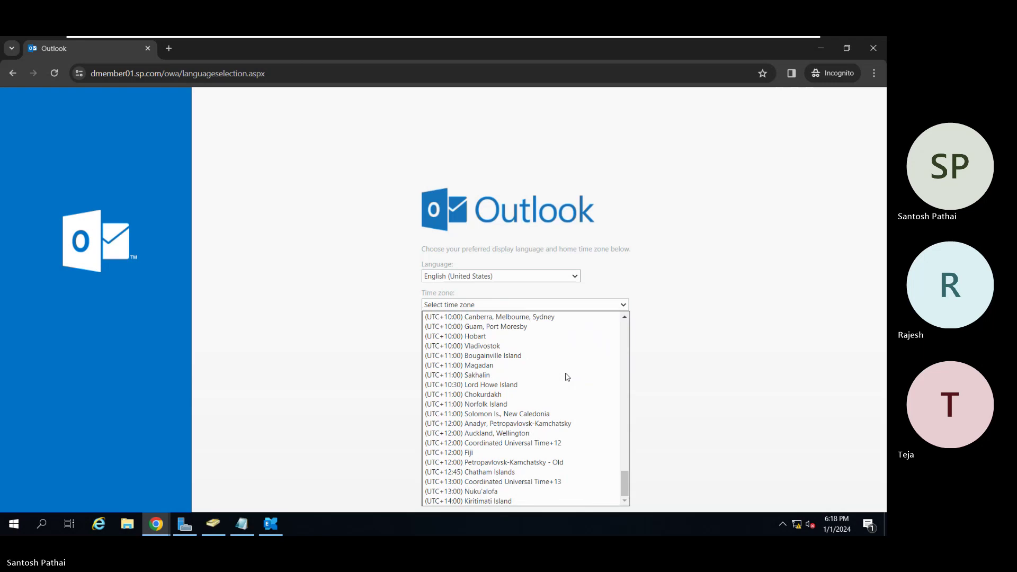
scroll(567, 376, up, 4)
scroll(567, 377, up, 12)
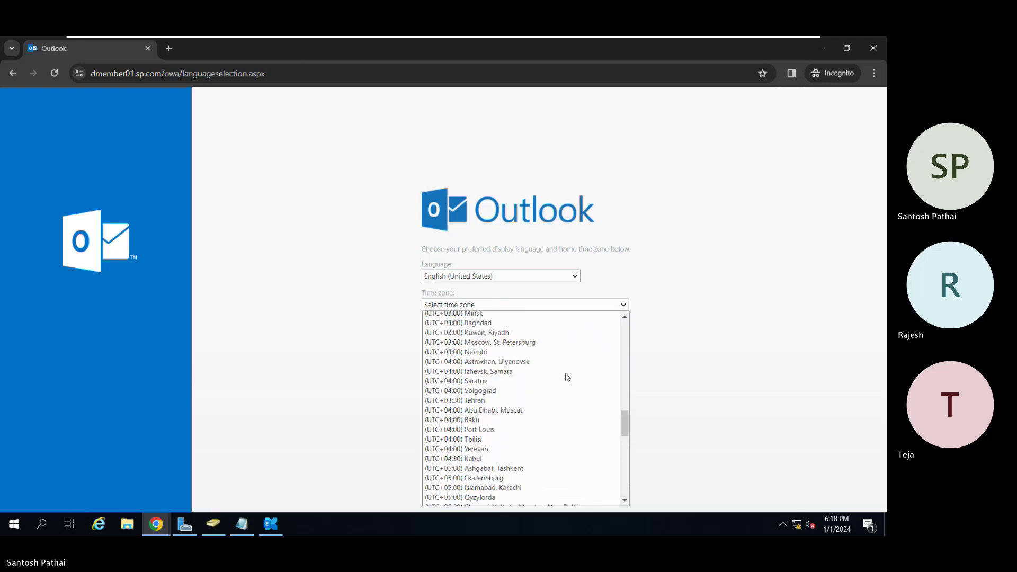
scroll(567, 377, up, 8)
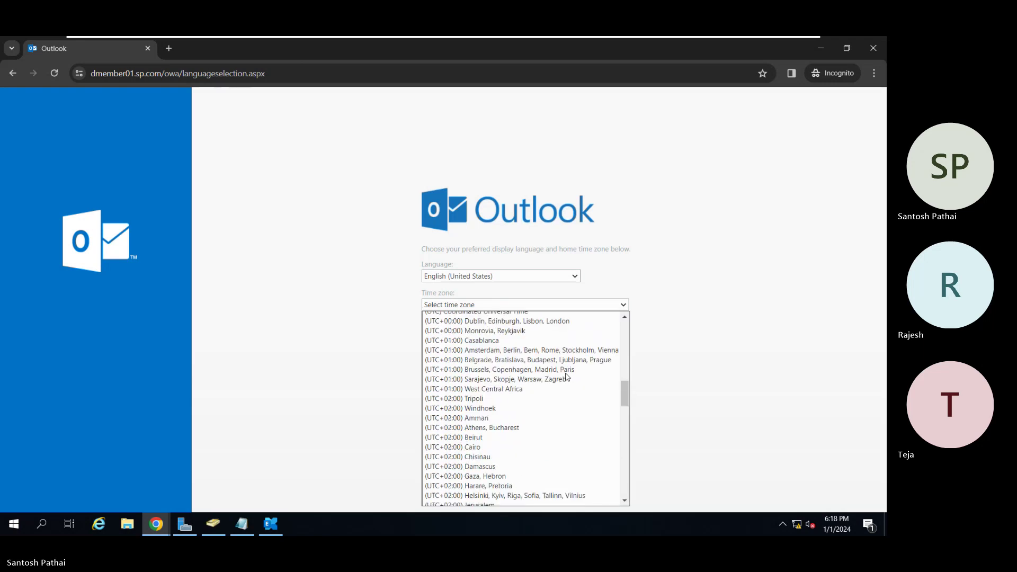
scroll(566, 376, down, 7)
scroll(566, 377, down, 9)
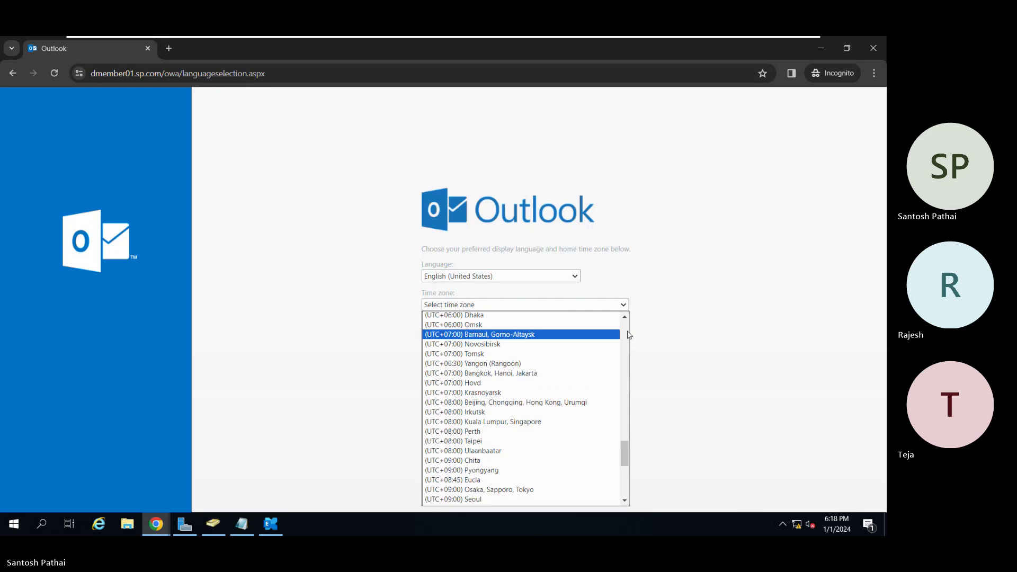
scroll(627, 334, up, 4)
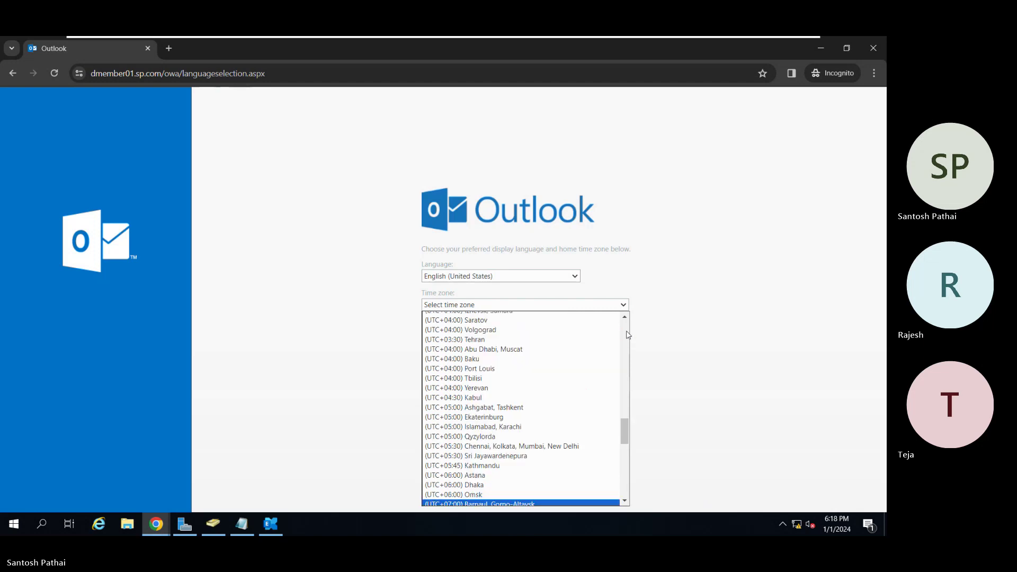
Choose (UTC+05:30) Chennai, save, and open the New Custom Address List message.
click(571, 446)
click(451, 355)
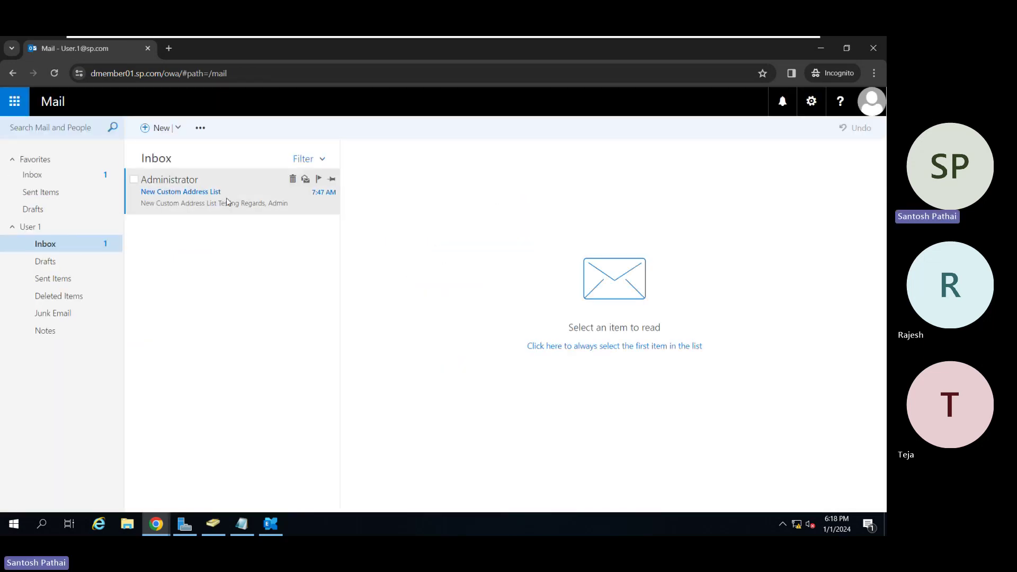
click(226, 202)
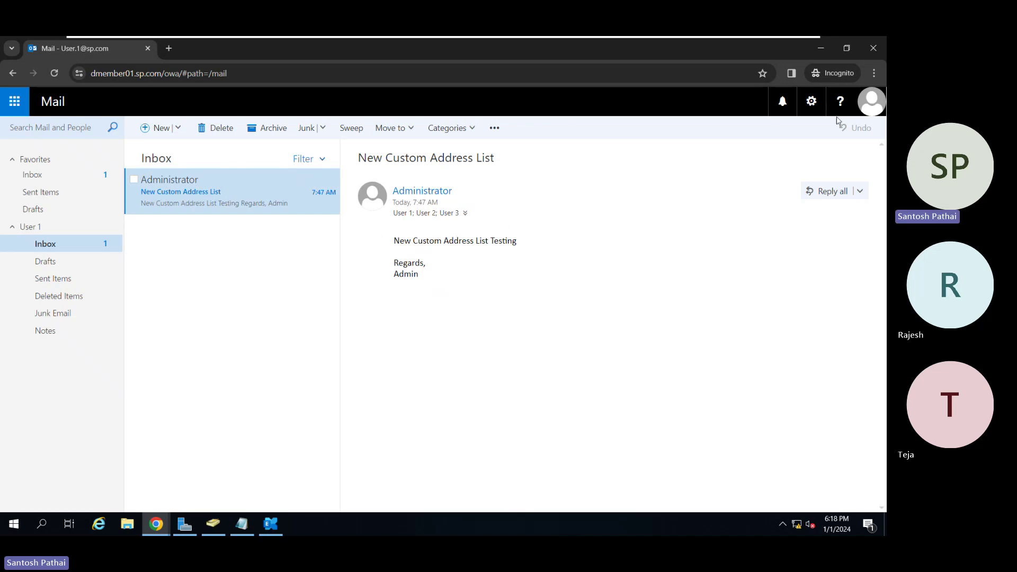
click(869, 111)
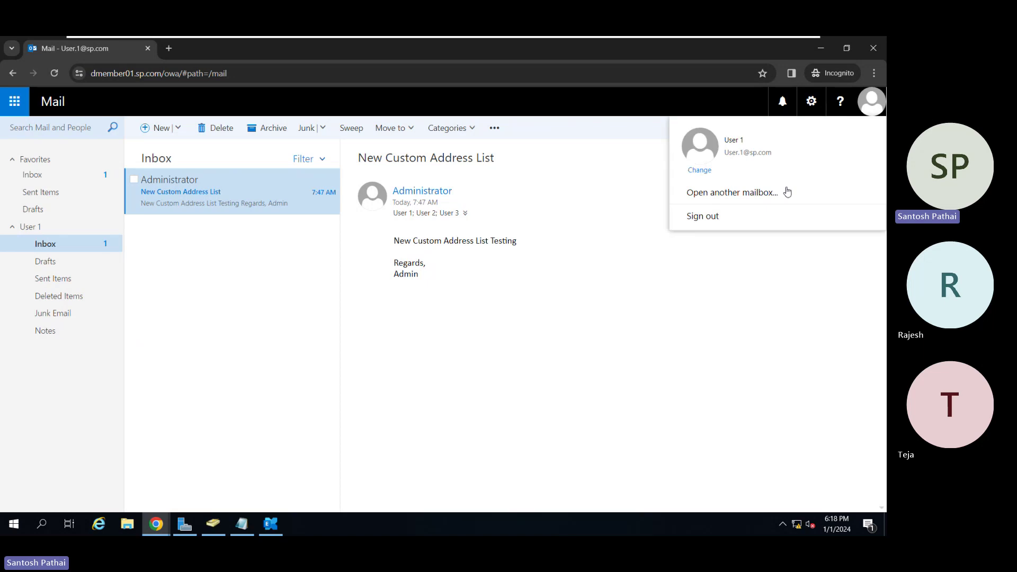
Sign out of User 1 and sign in as user5 with its password.
click(725, 220)
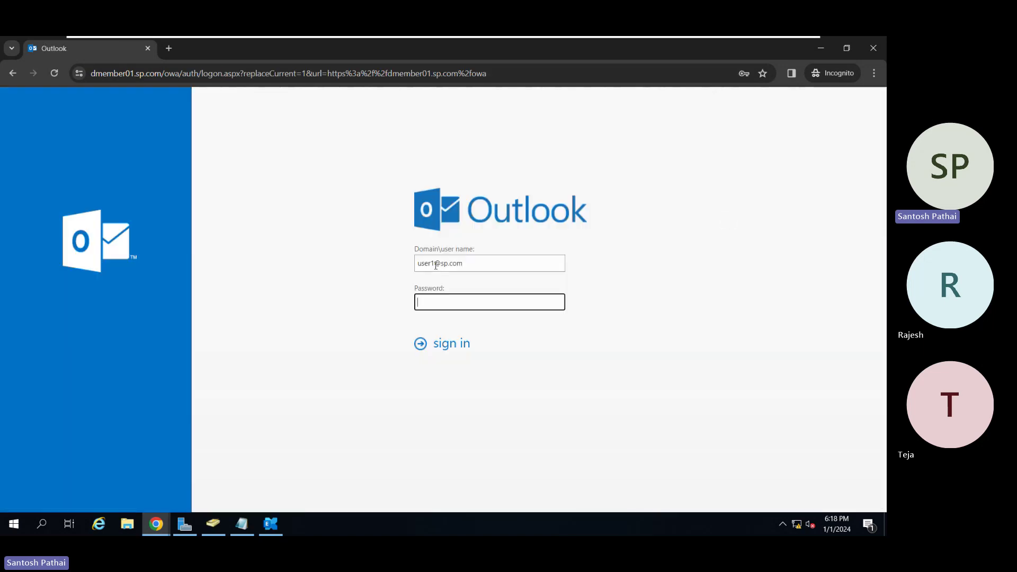
click(435, 265)
key(BackSpace)
text(5)
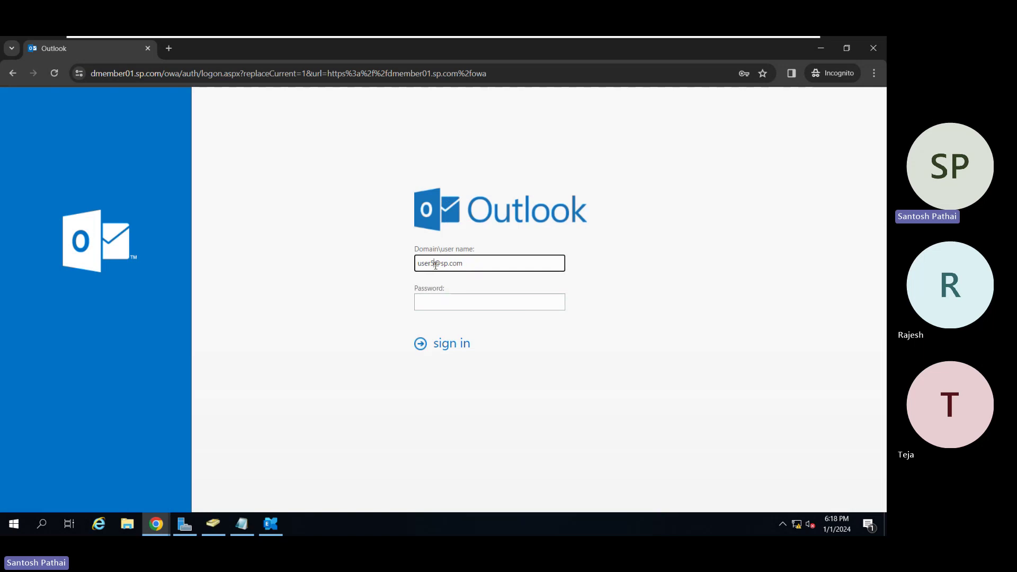
click(446, 302)
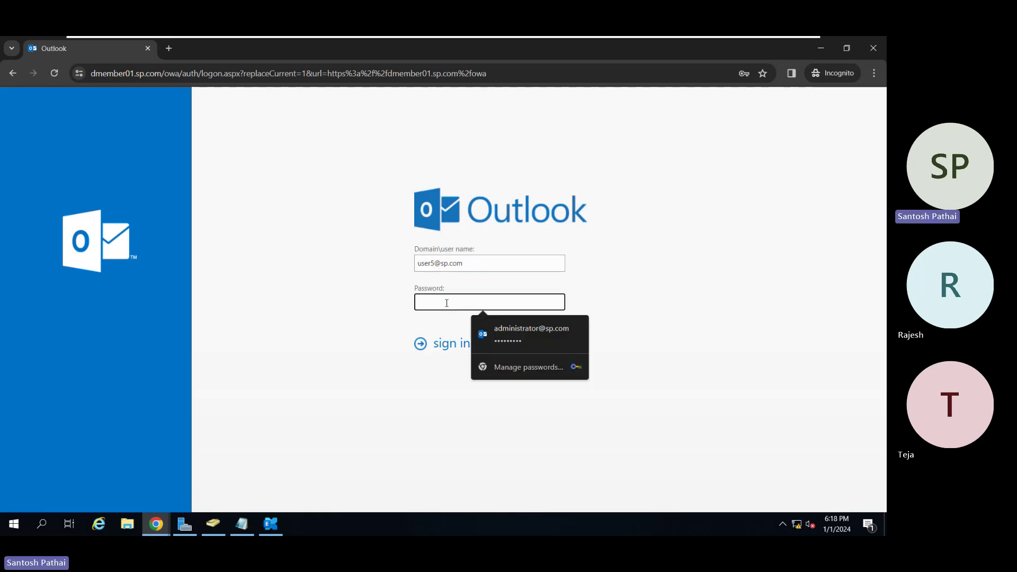
text(p)
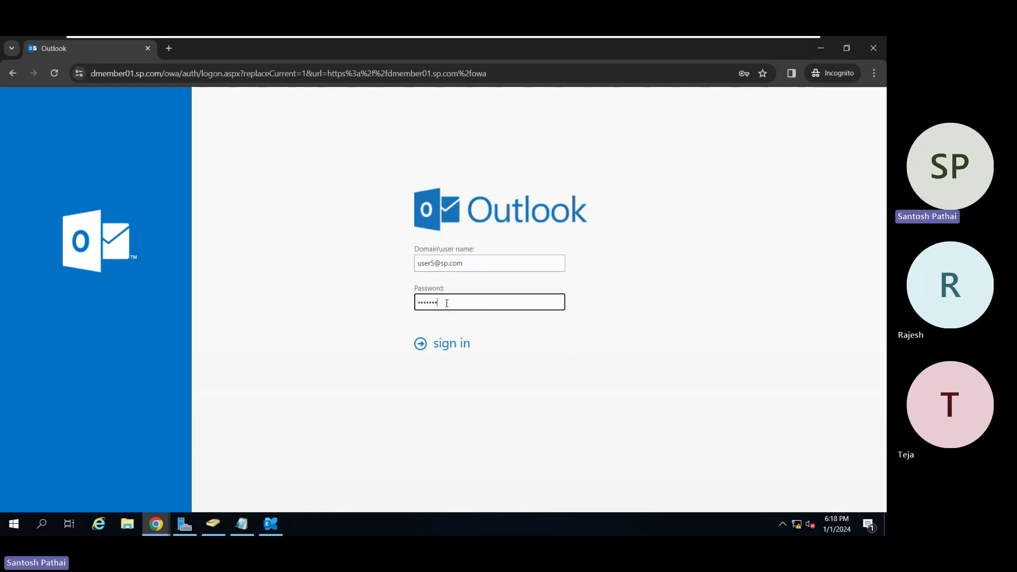
text(•••)
key(Return)
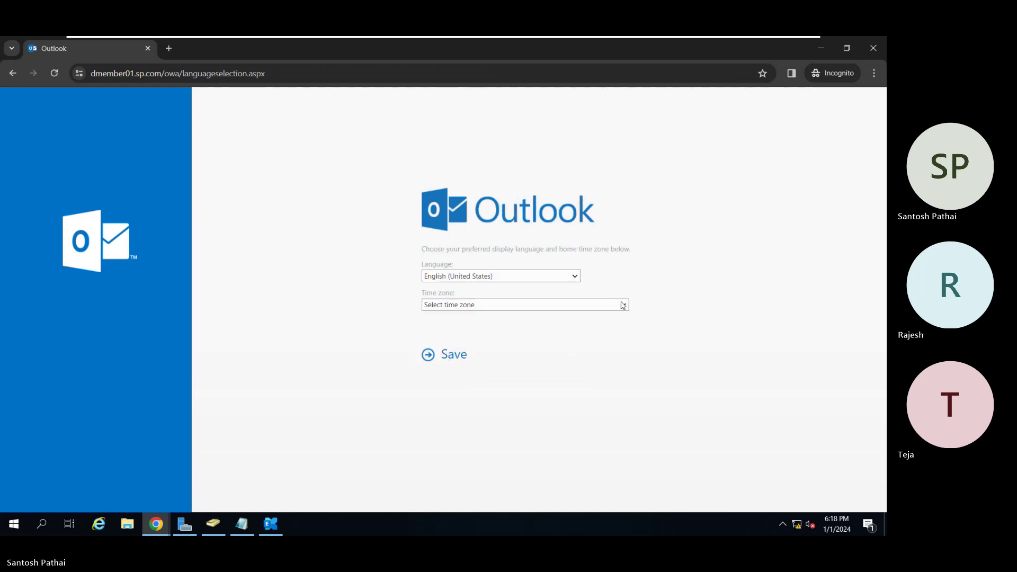
Set User 5's time zone to (UTC+05:30) Chennai, Kolkata, Mumbai, New Delhi and save.
click(620, 306)
click(625, 364)
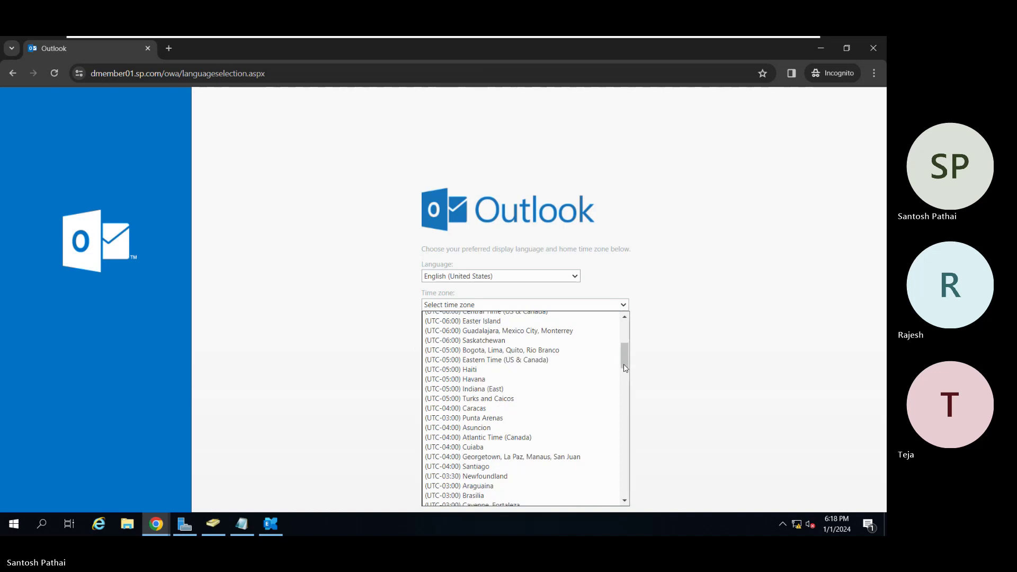
click(626, 399)
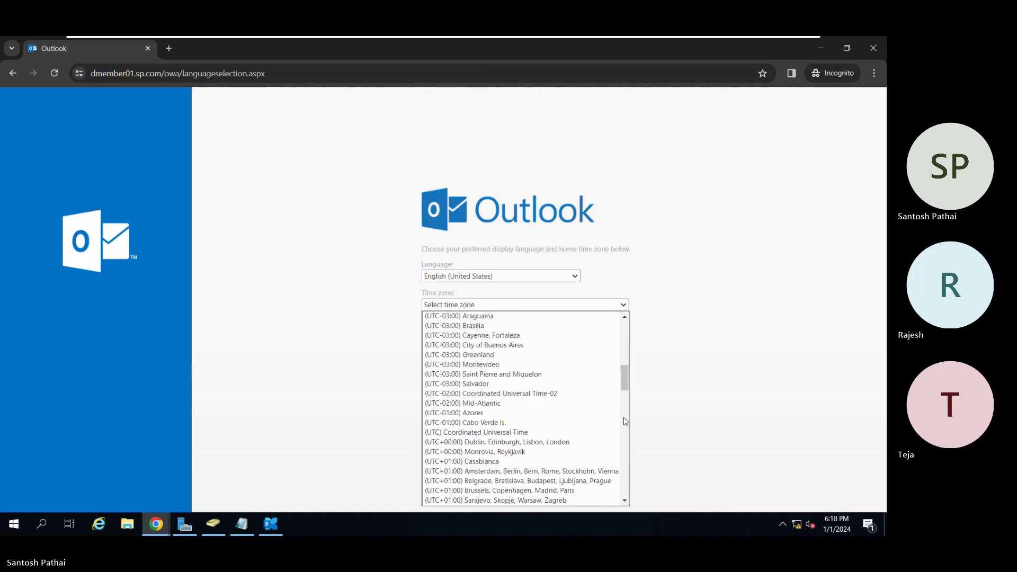
click(625, 421)
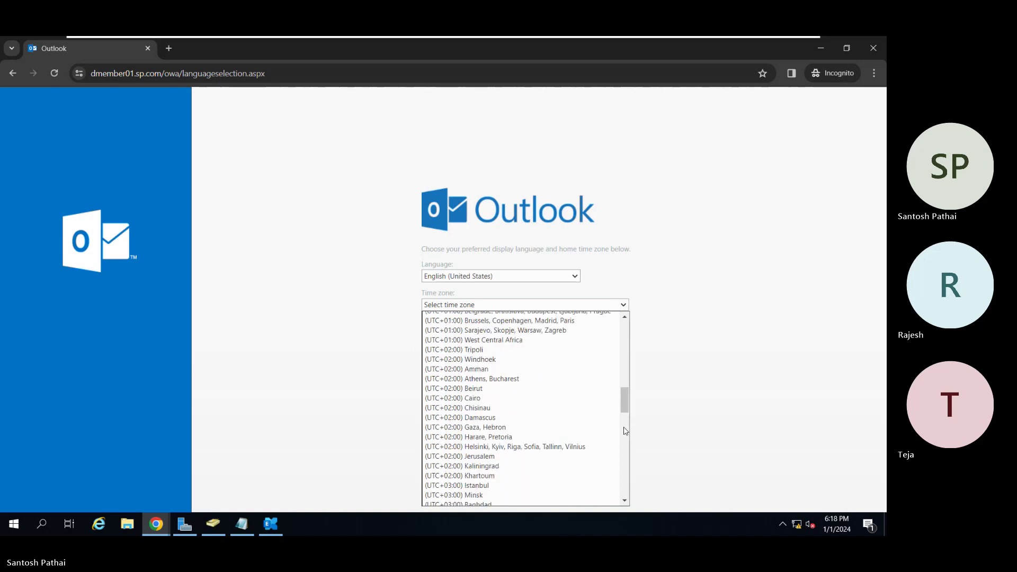
click(628, 447)
click(628, 448)
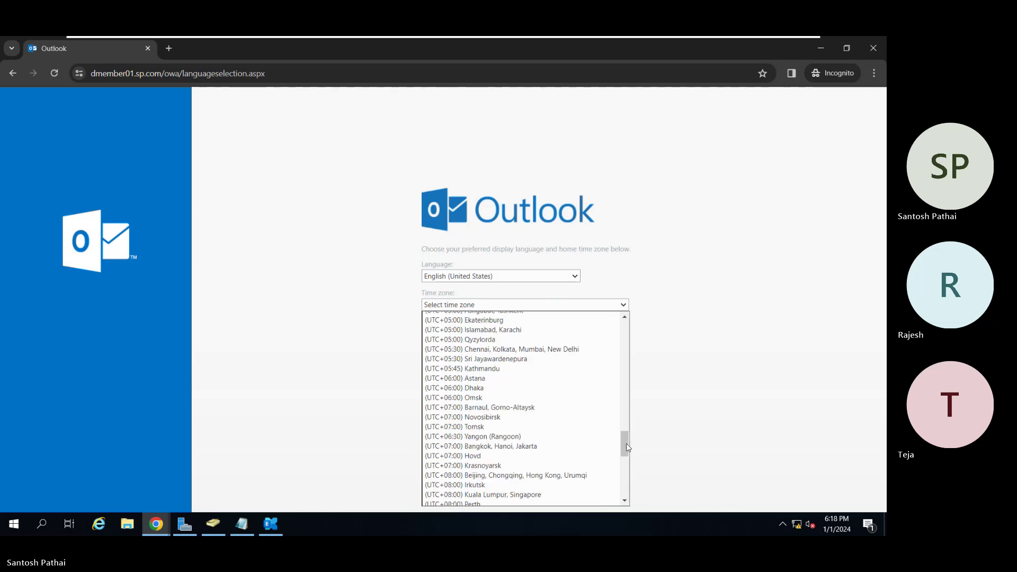
click(508, 349)
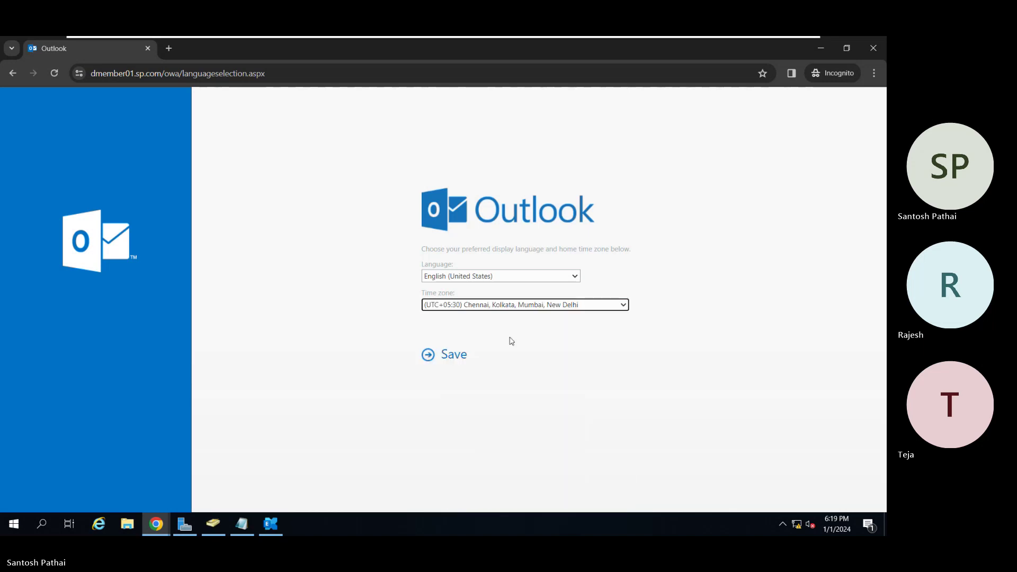
click(457, 354)
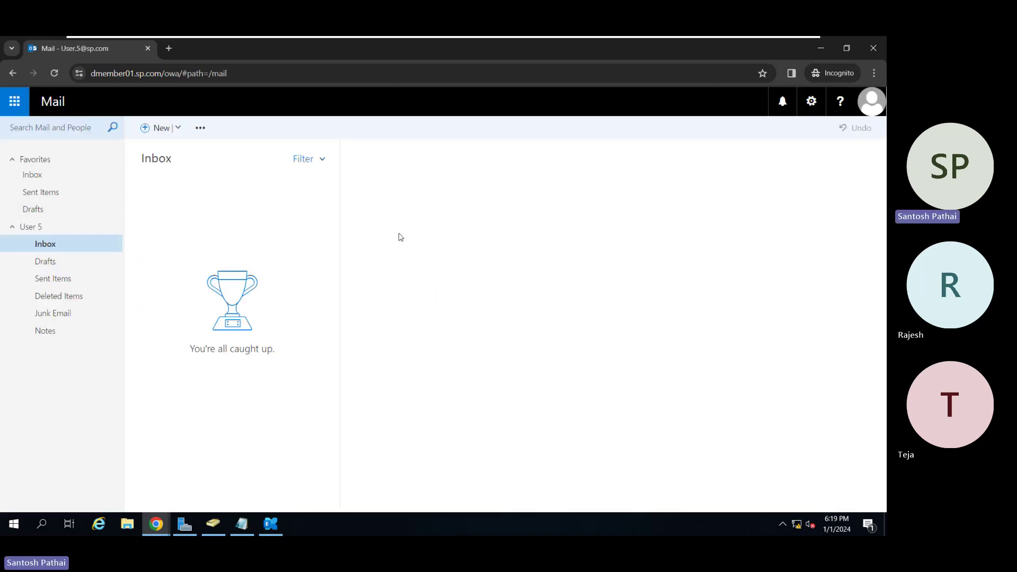
Address a new message to Administrator, with User 1, HR and another contact on Cc.
click(142, 131)
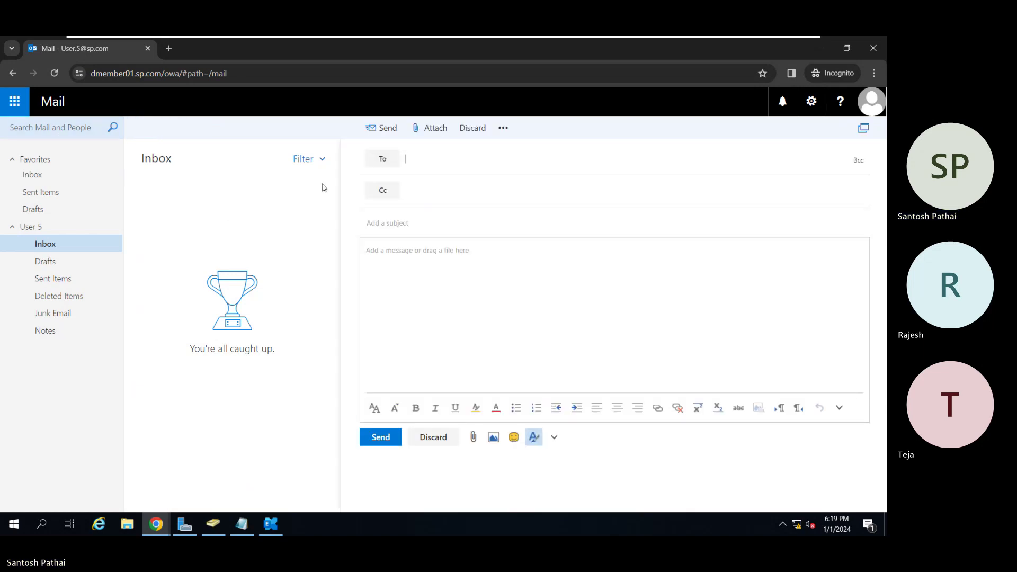
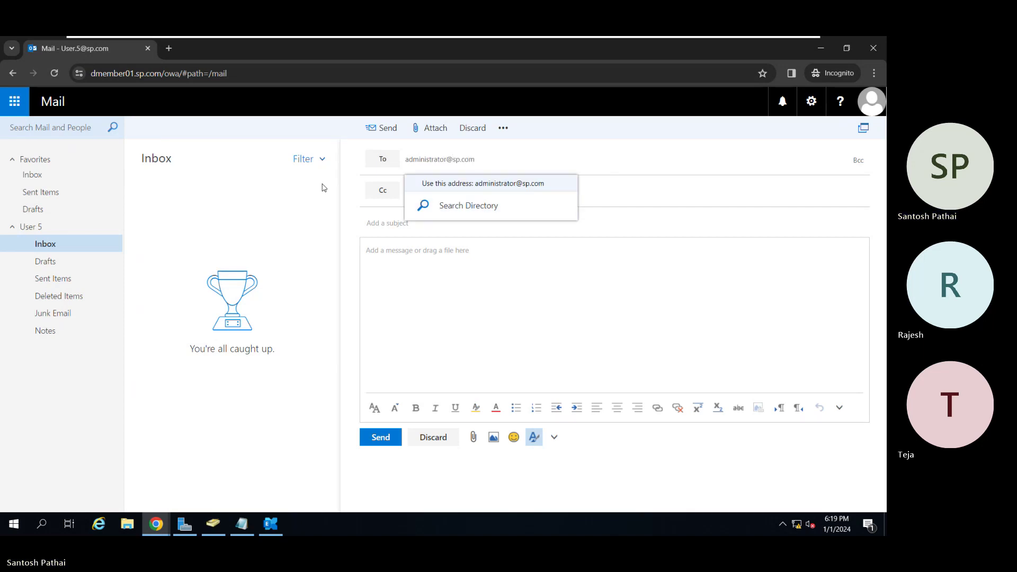
key(Return)
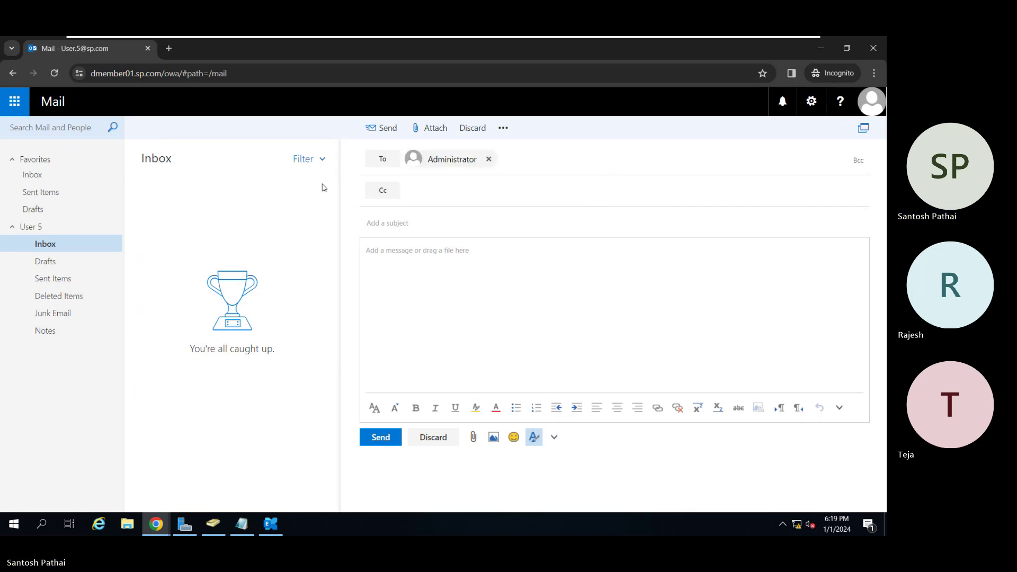
key(Tab)
key(Tab)
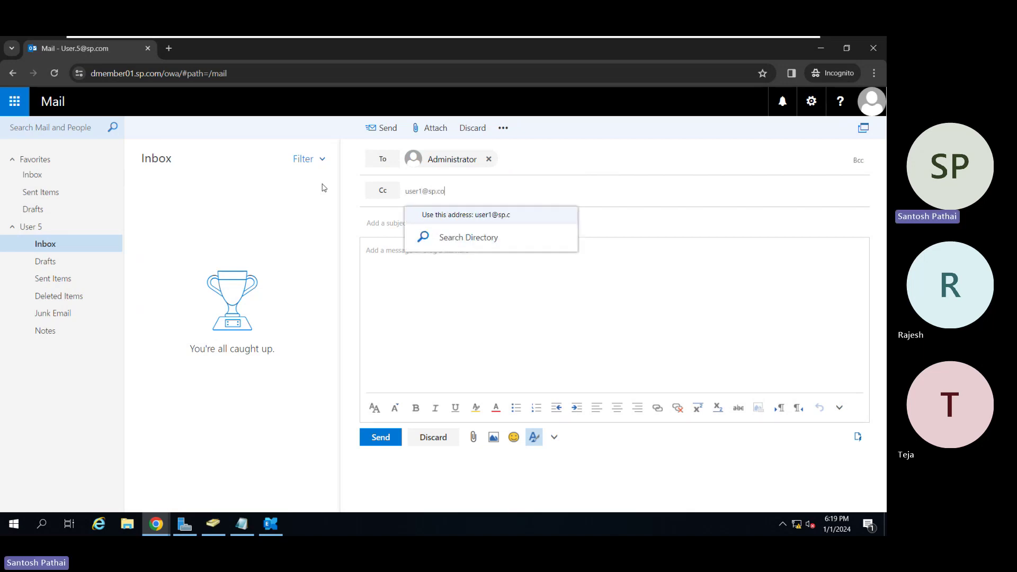
key(Return)
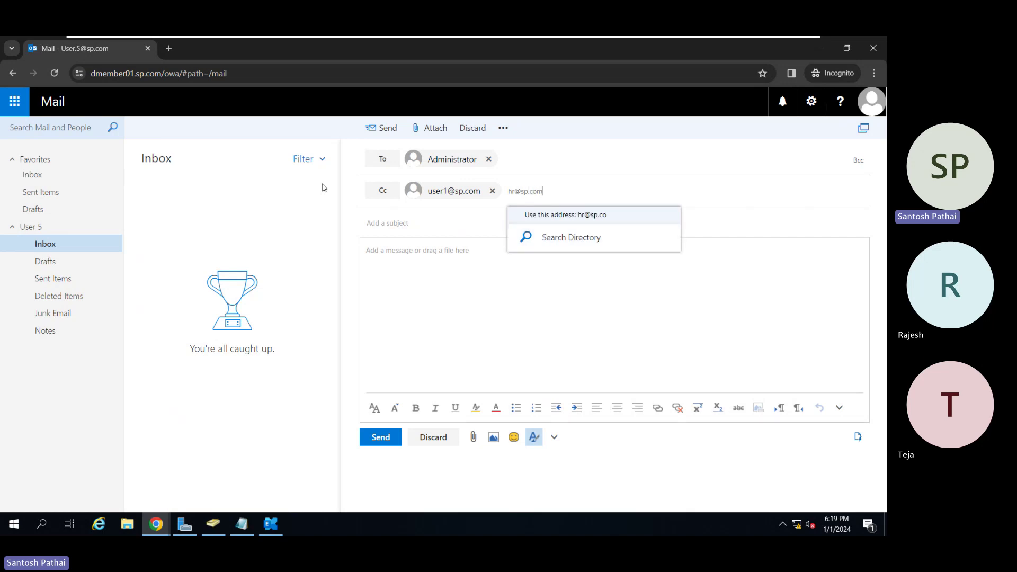
key(Return)
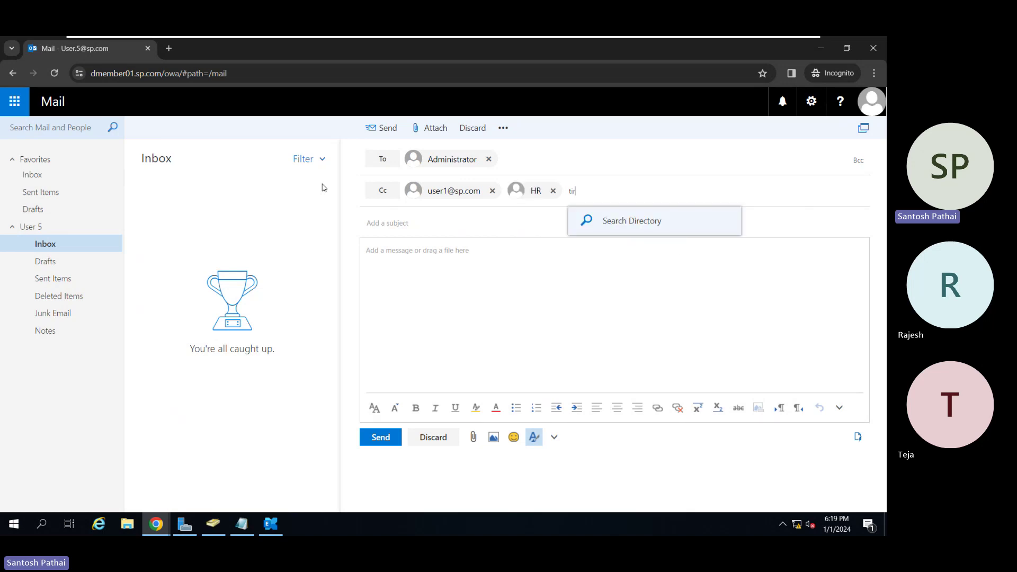
key(Return)
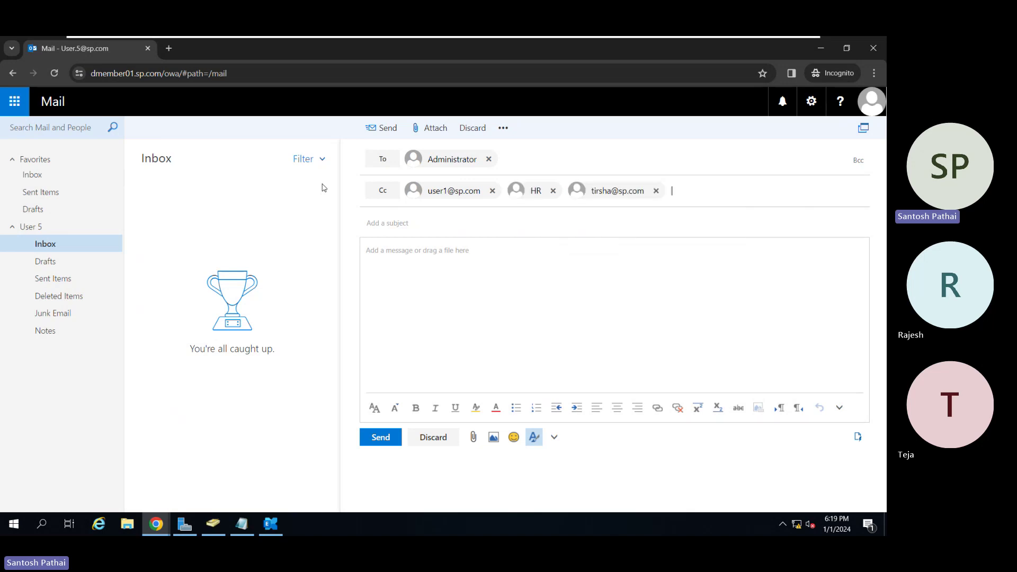
Give it subject 'Test Email' and body 'This is just an test email', then send.
key(Tab)
text(Test Email)
key(Tab)
text(Thi)
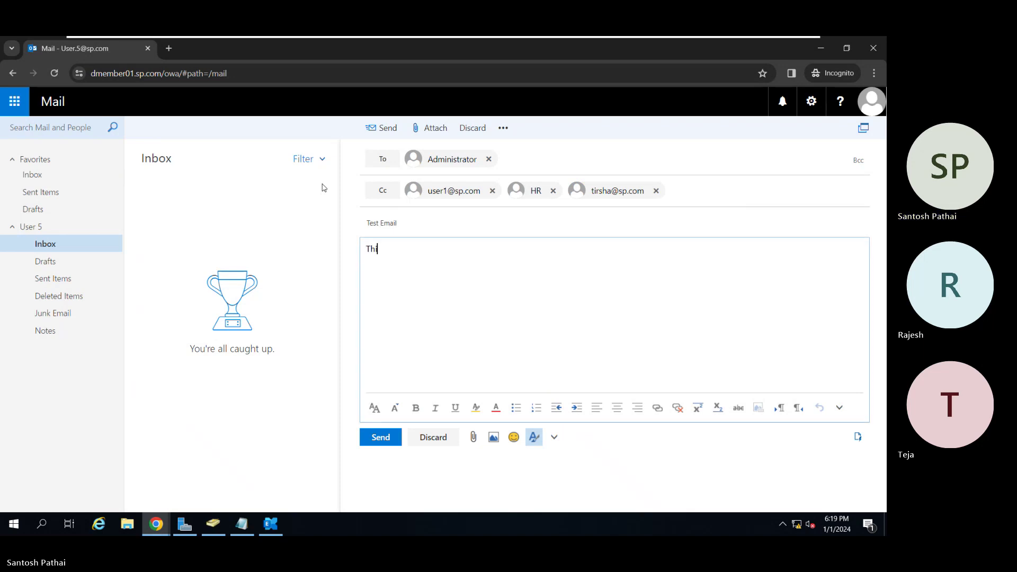
text(s is just an test email)
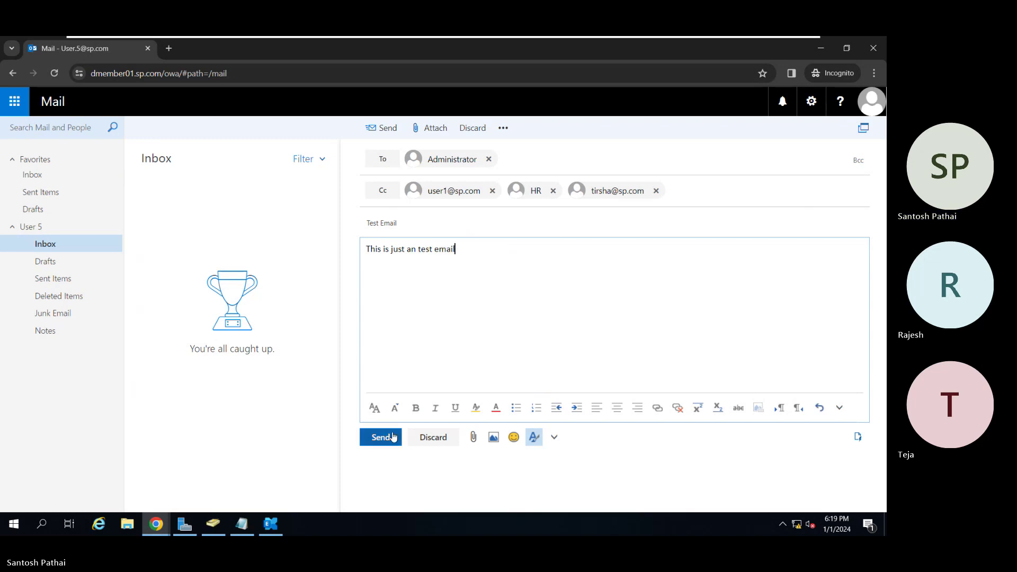
click(385, 436)
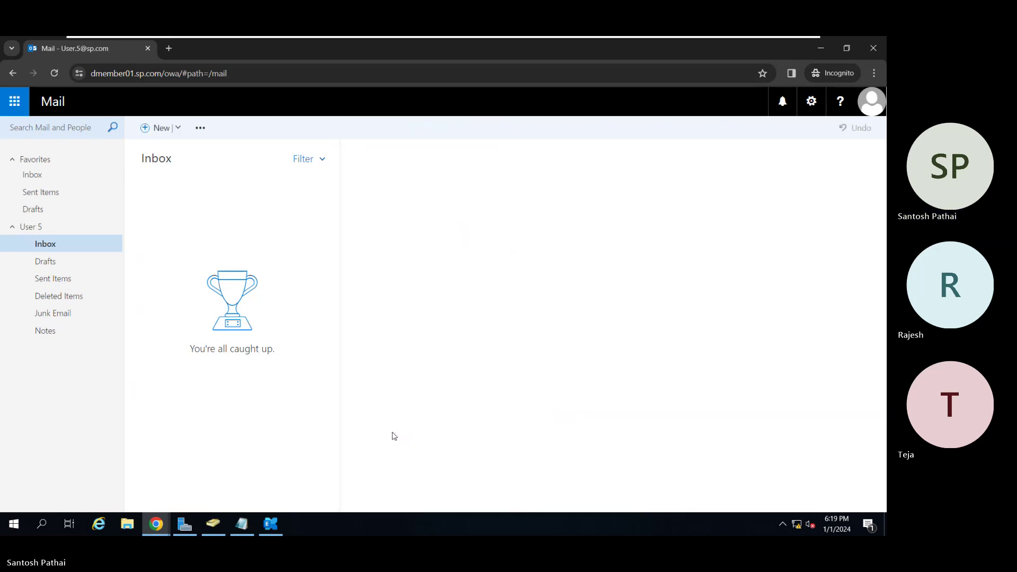
Check Sent Items and read the undeliverable Test Email report, then switch to Administrator's window.
click(75, 282)
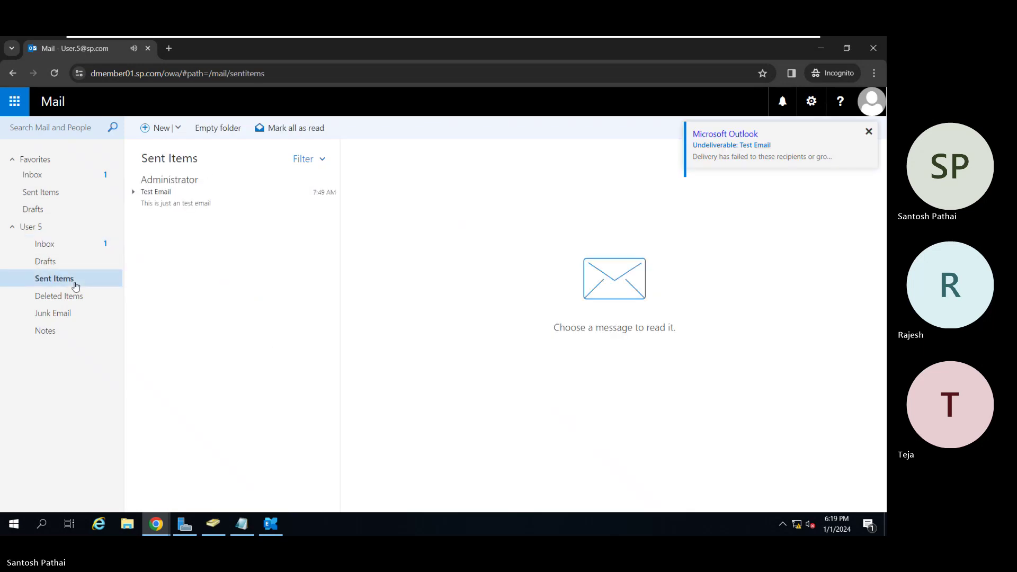
click(74, 250)
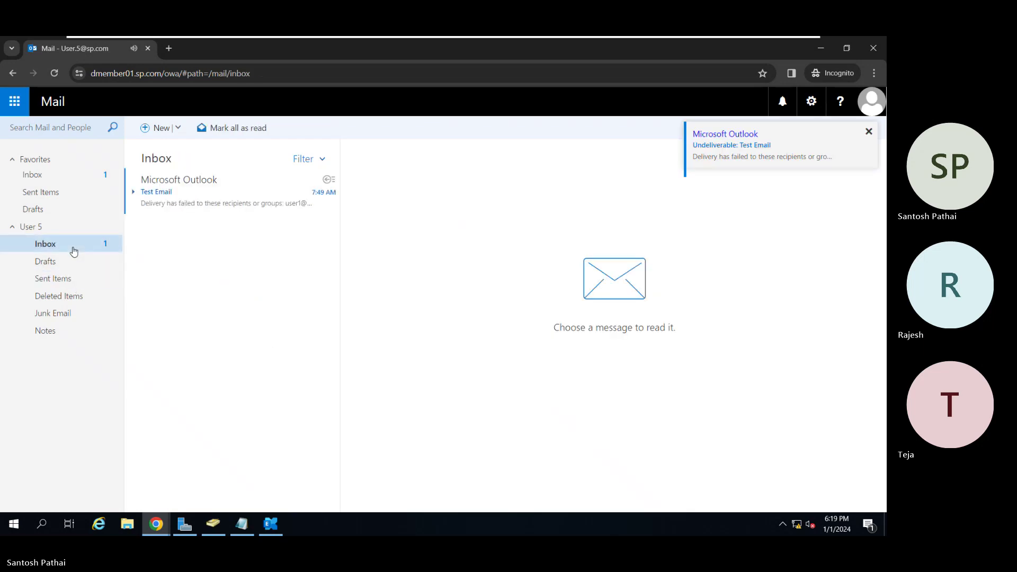
click(233, 193)
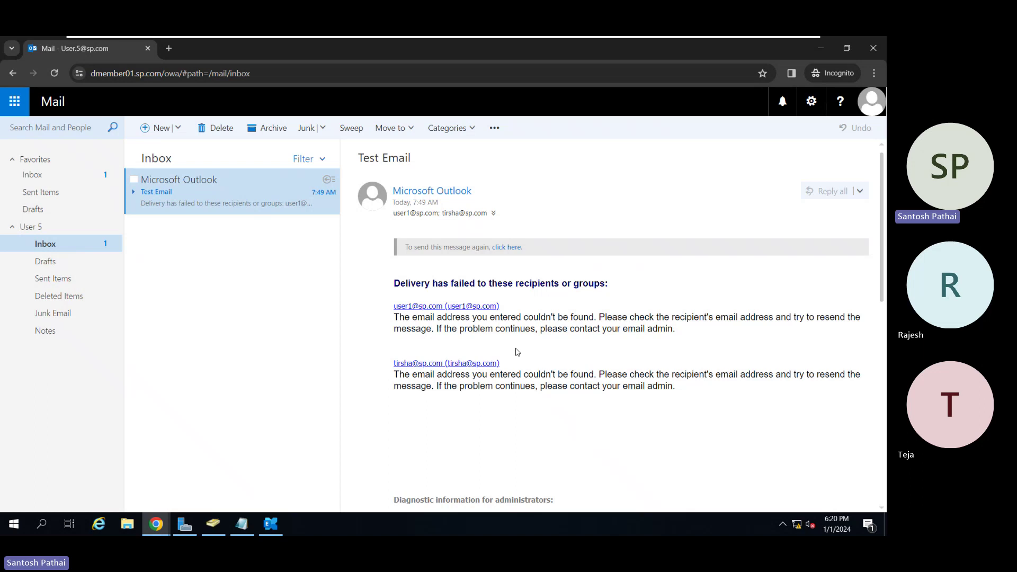
key(alt+Tab)
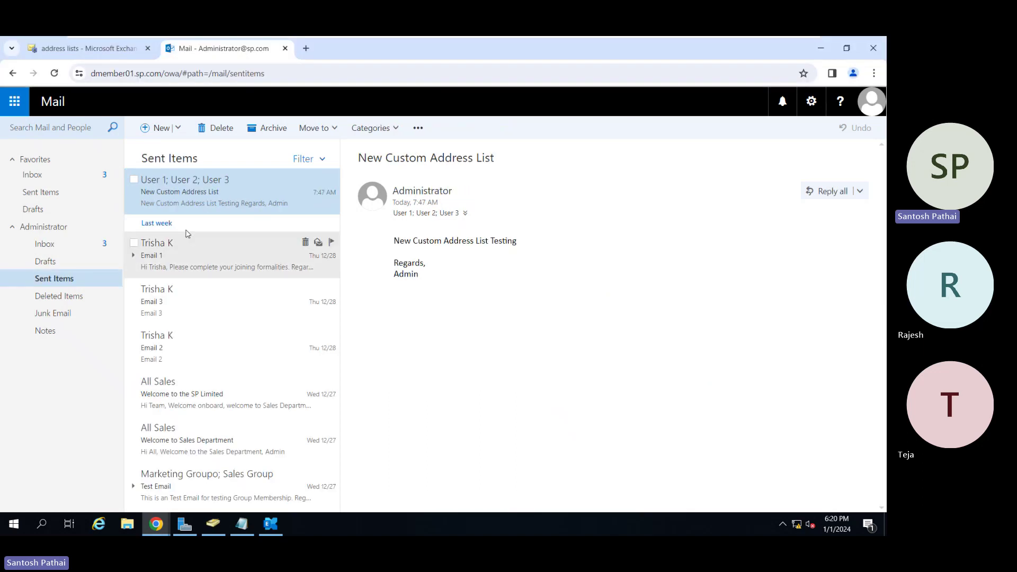
Read User 5's Test Email in the Administrator's Inbox, then switch back to User 5's window.
click(87, 246)
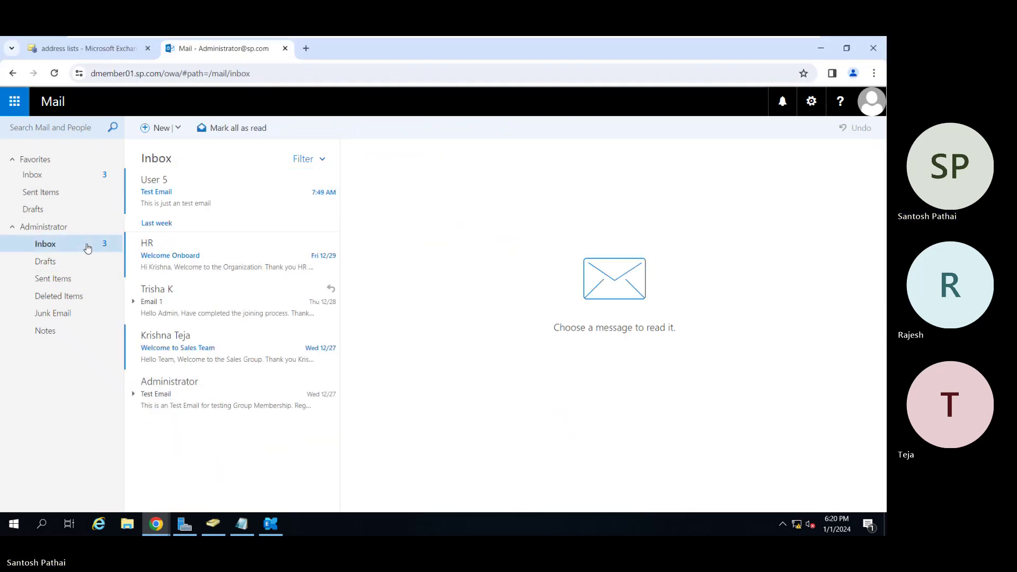
click(161, 202)
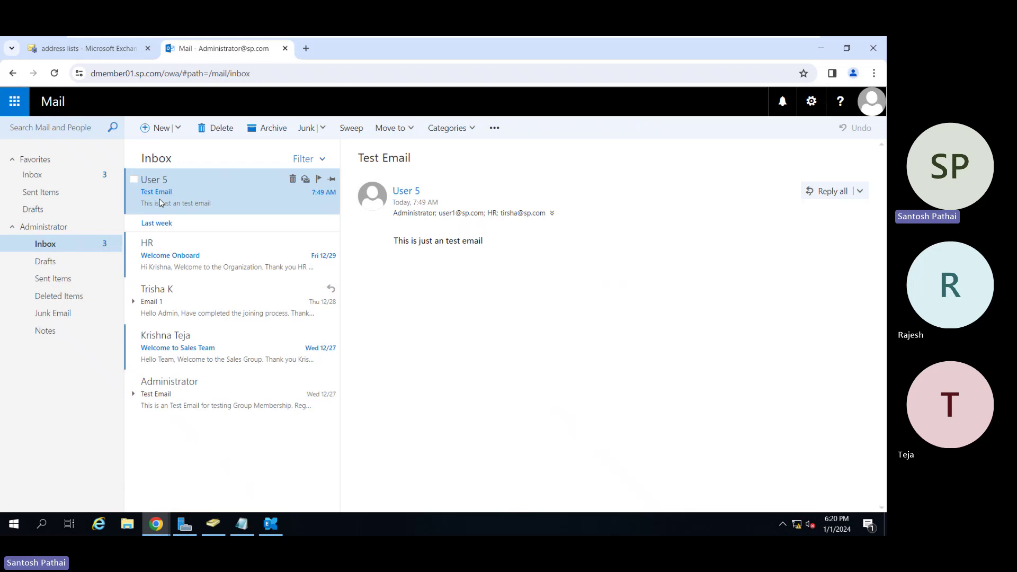
key(alt+Tab)
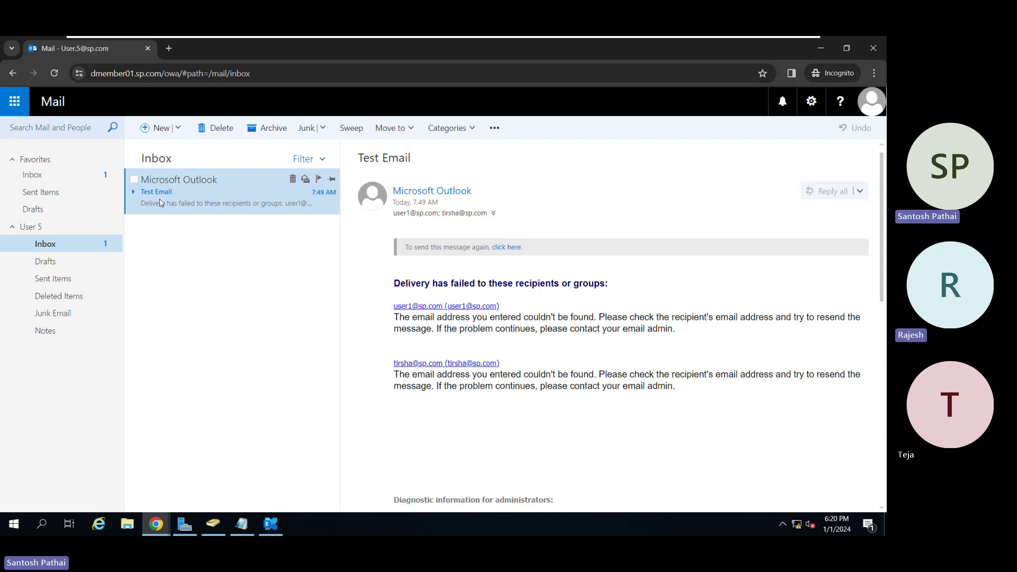
Open a new incognito tab, return to the Mail tab, and sign User 5 out.
click(864, 114)
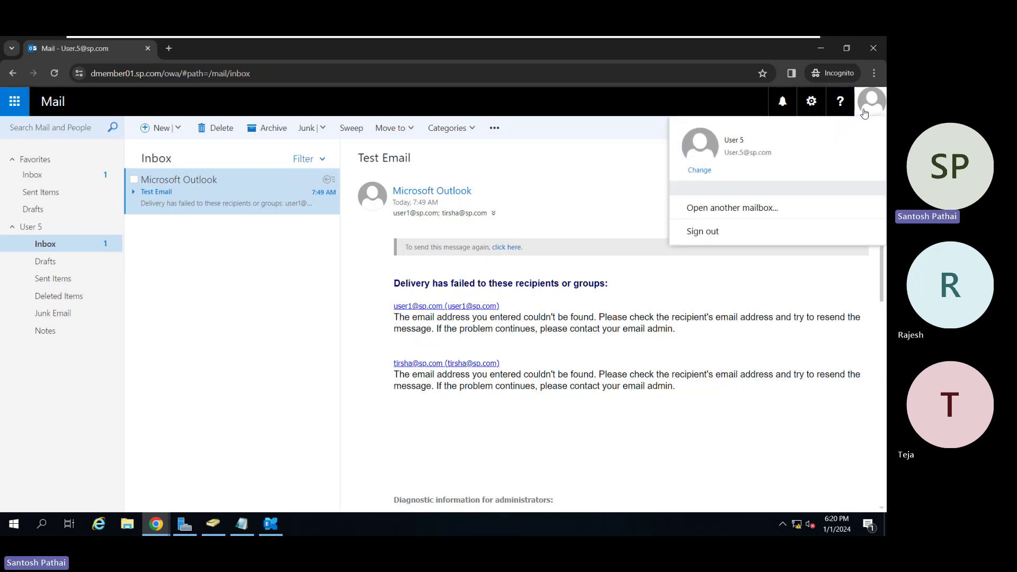
click(699, 363)
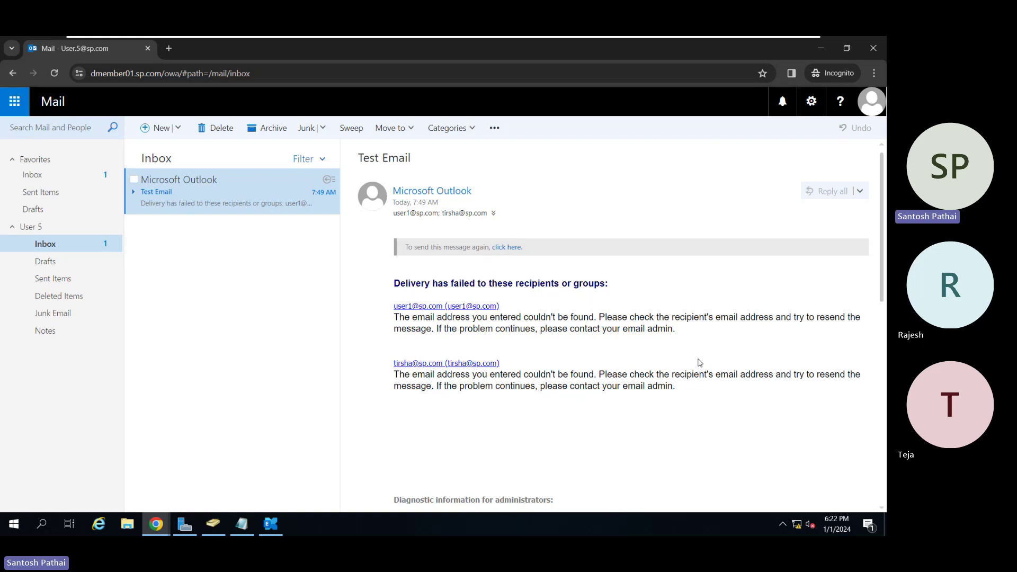
click(168, 48)
click(117, 47)
click(871, 101)
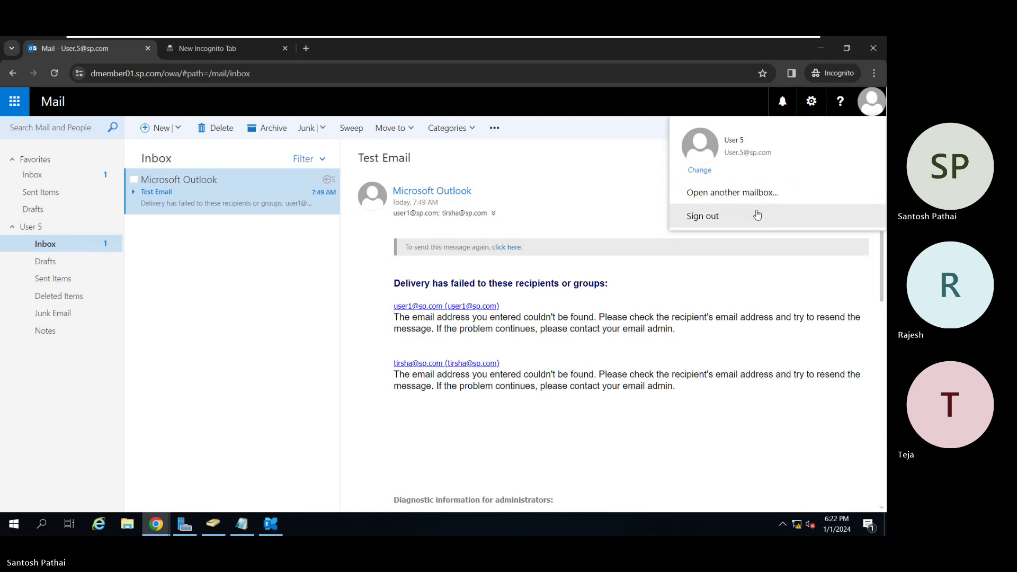
click(750, 217)
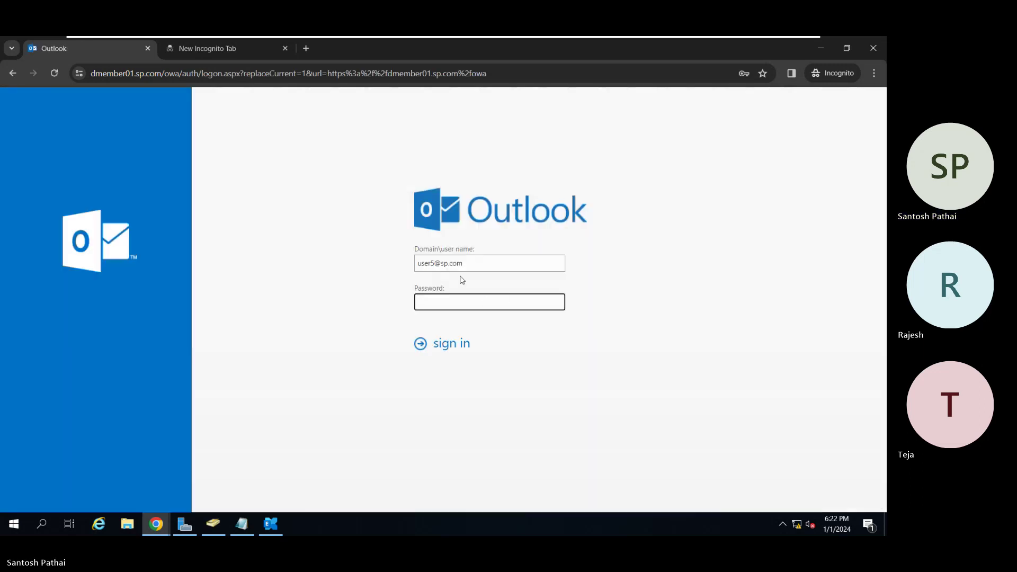
Sign back in as user5 with its password, replacing the mistakenly typed 'hr' user name.
click(436, 264)
key(BackSpace)
key(BackSpace)
key(BackSpace)
key(BackSpace)
key(BackSpace)
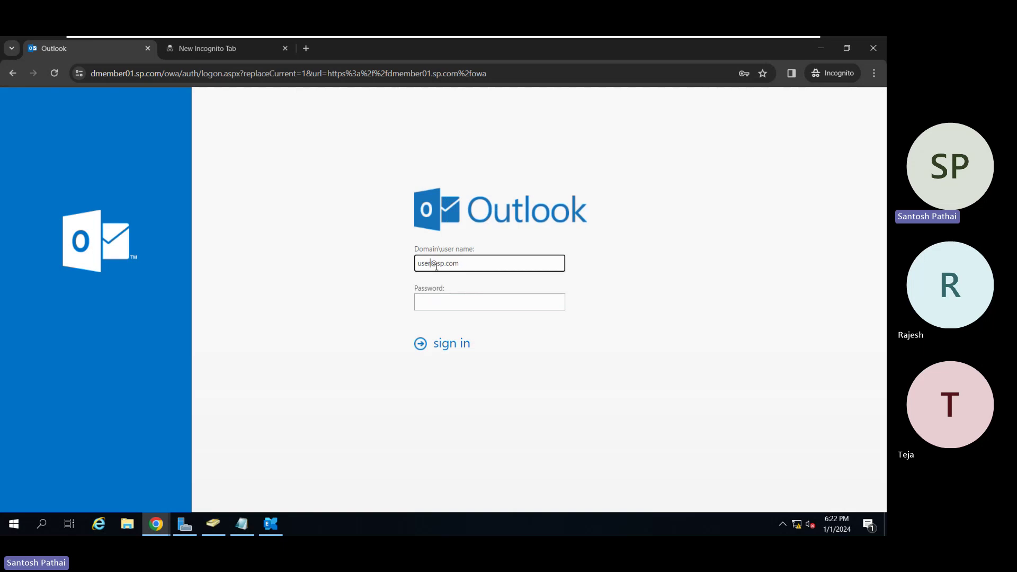
text(hr)
key(Tab)
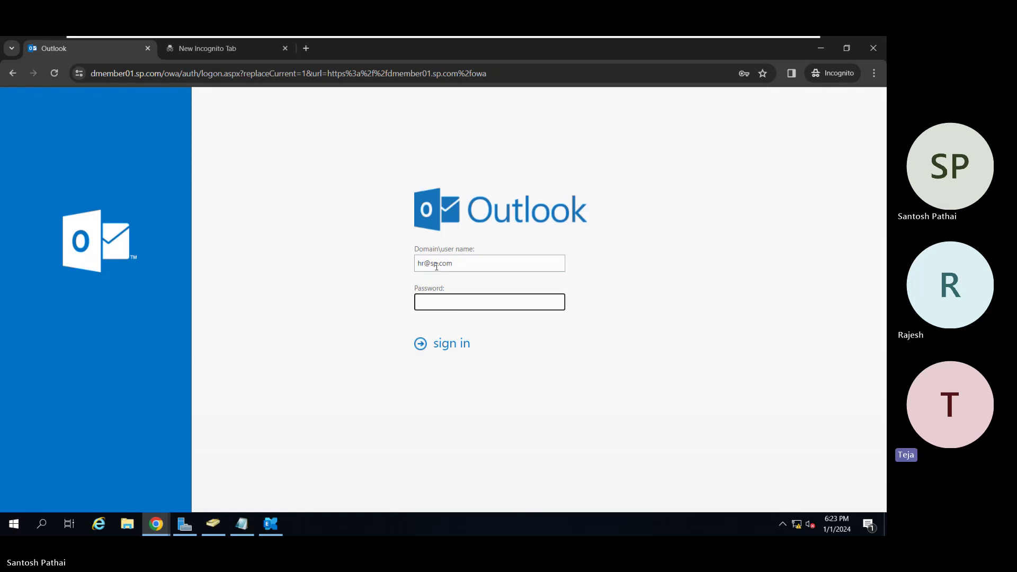
key(shift+Tab)
key(Home)
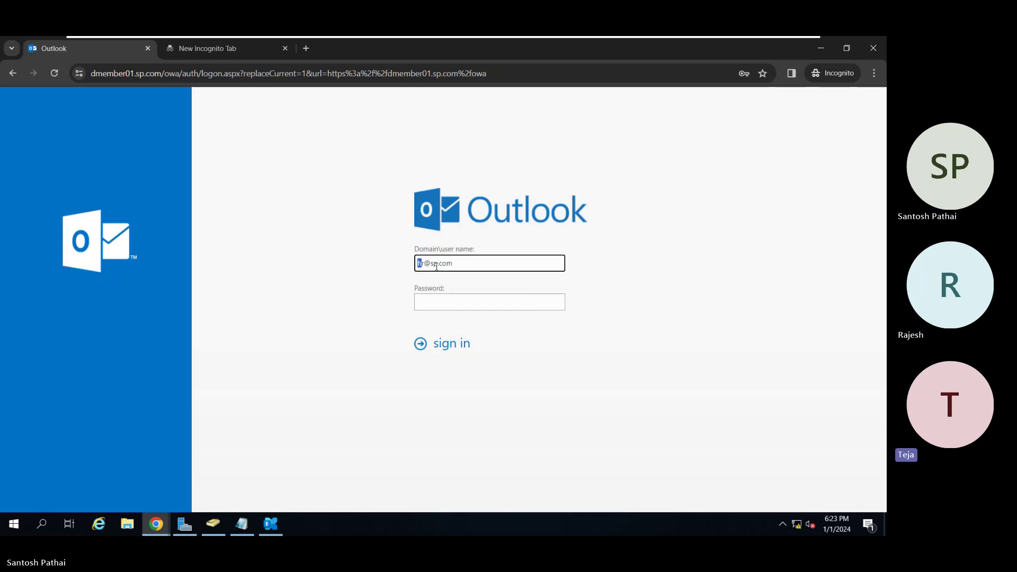
key(Delete)
key(Delete)
text(user)
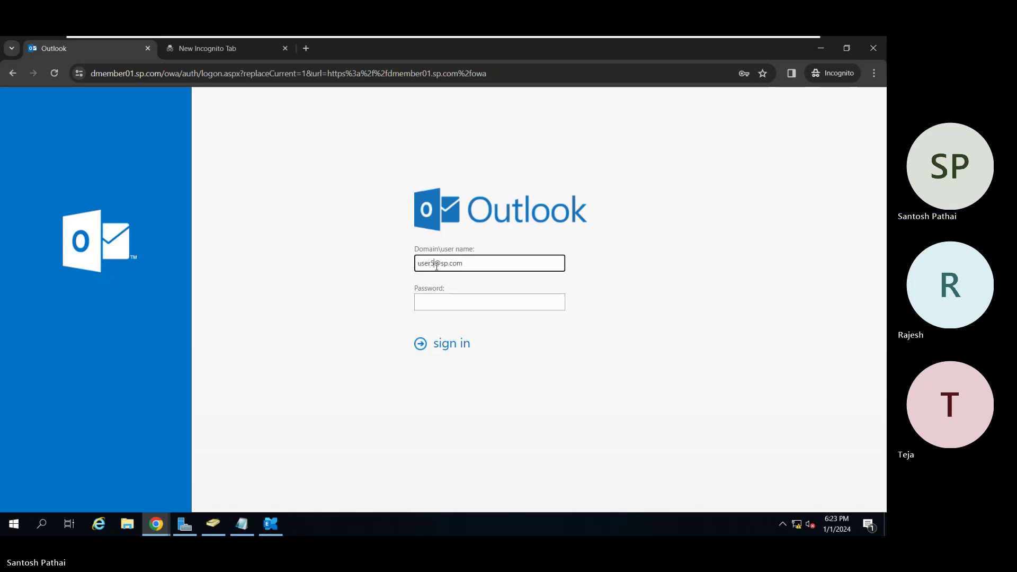
text(5)
key(Tab)
text(*******)
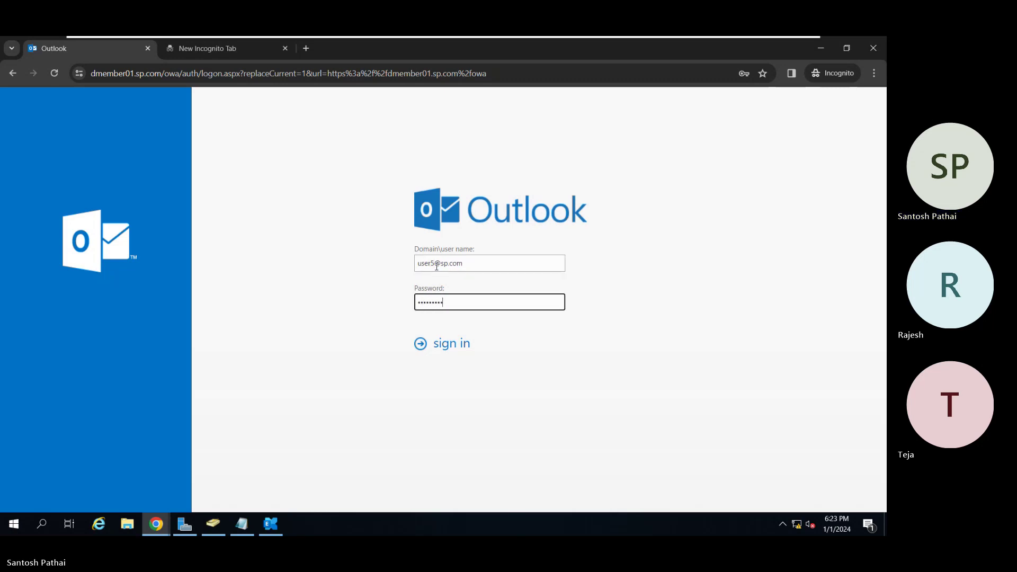
key(Return)
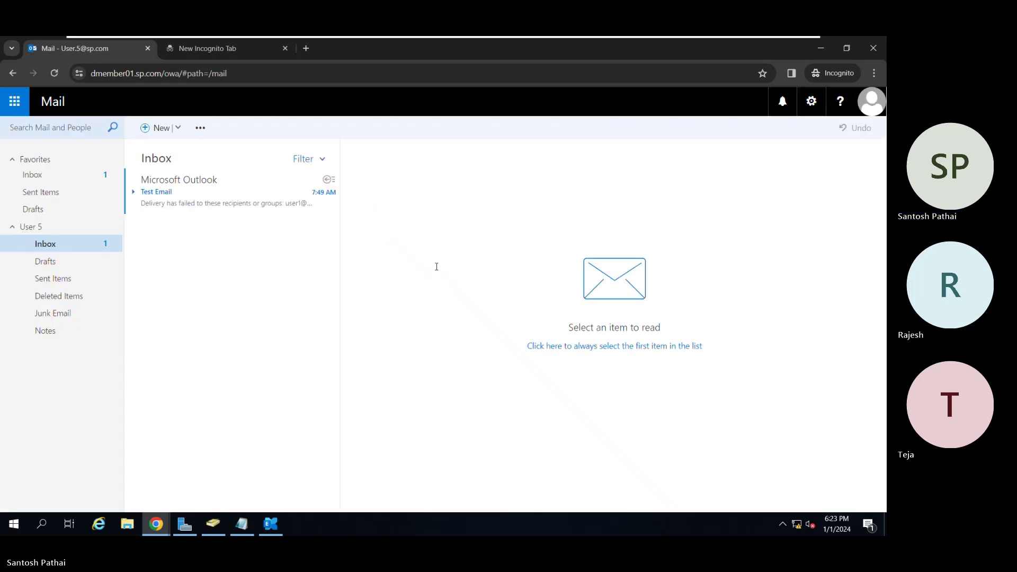
Open the Microsoft Outlook 'Test Email' delivery failure report in User 5's Inbox.
click(200, 174)
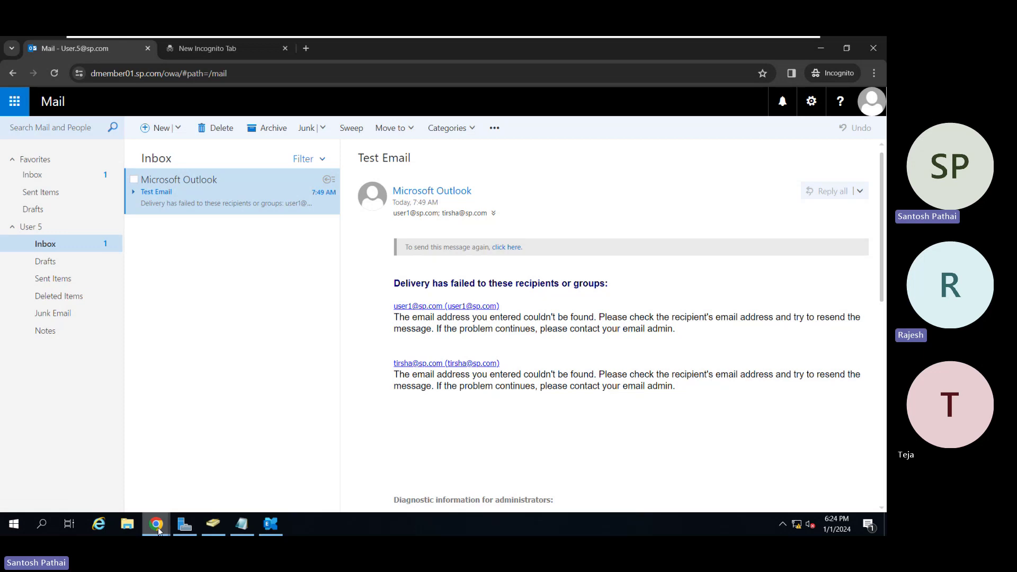
Return to the Exchange admin center's recipients mailbox list and select User 1.
mouse_move(159, 526)
click(121, 486)
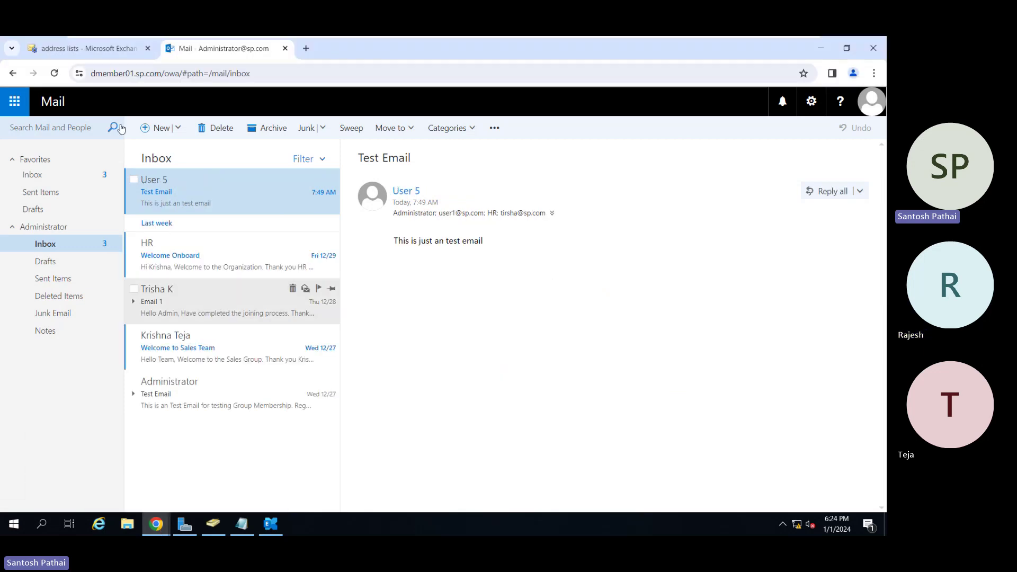
click(113, 56)
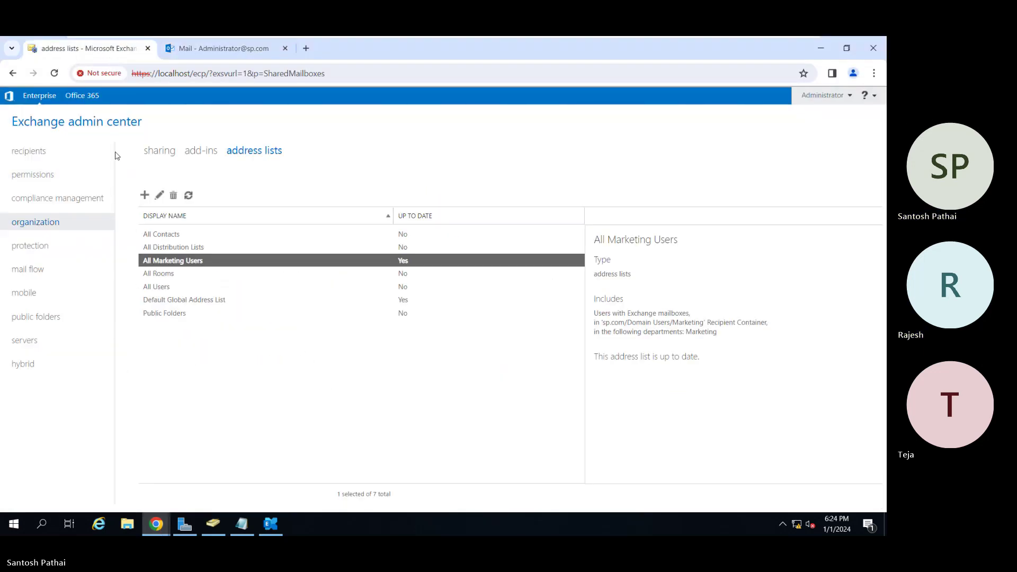
click(60, 155)
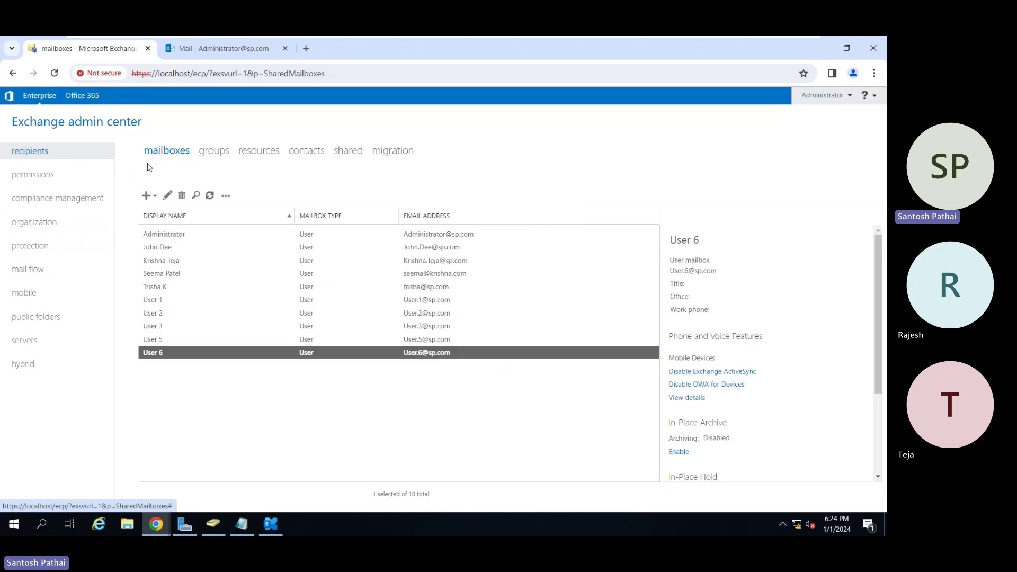
click(183, 301)
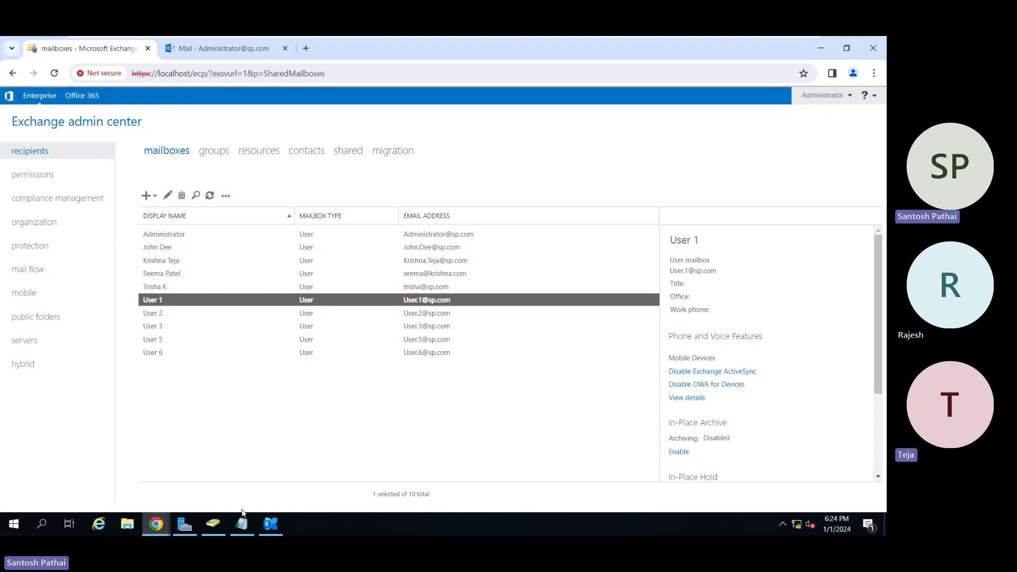
Review User 1's logon name and General-tab e-mail address in ADUC, then cancel without changes.
click(219, 524)
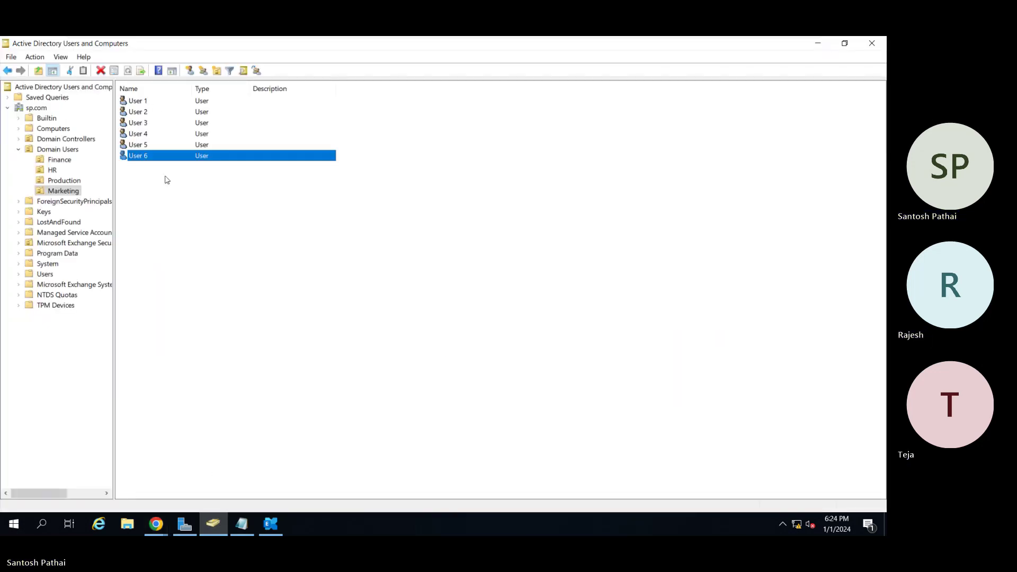
double_click(154, 102)
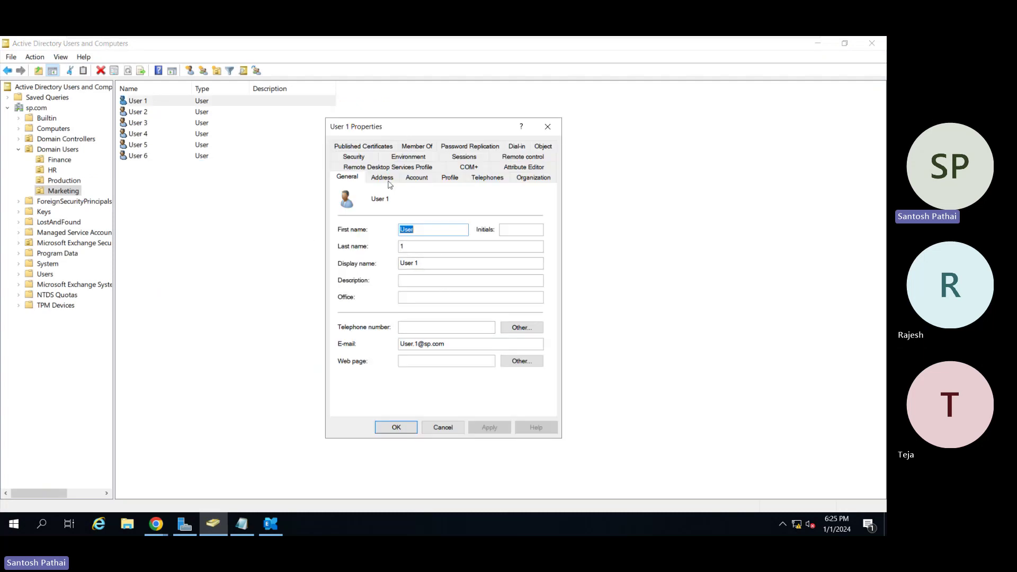
click(416, 178)
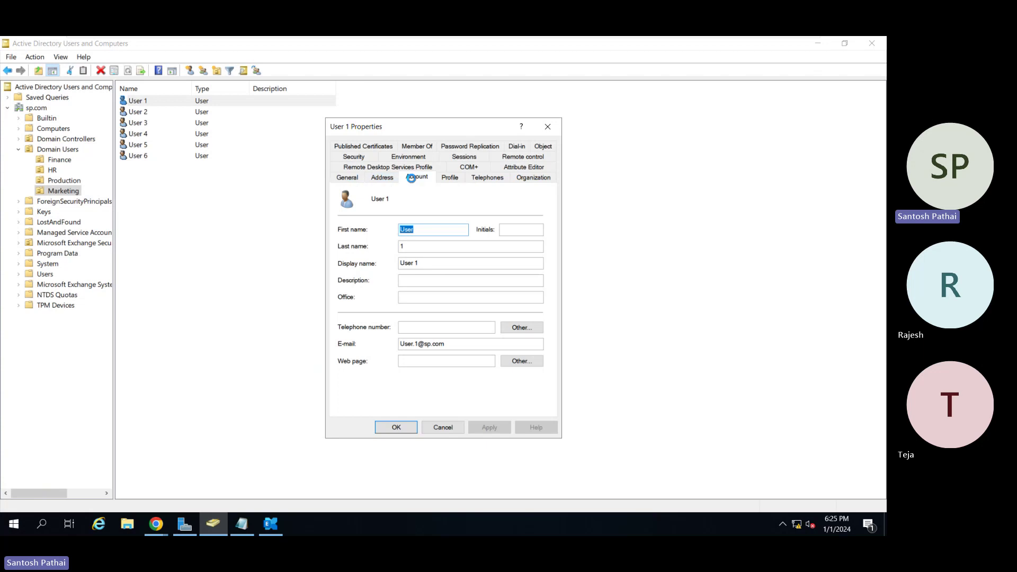
click(354, 205)
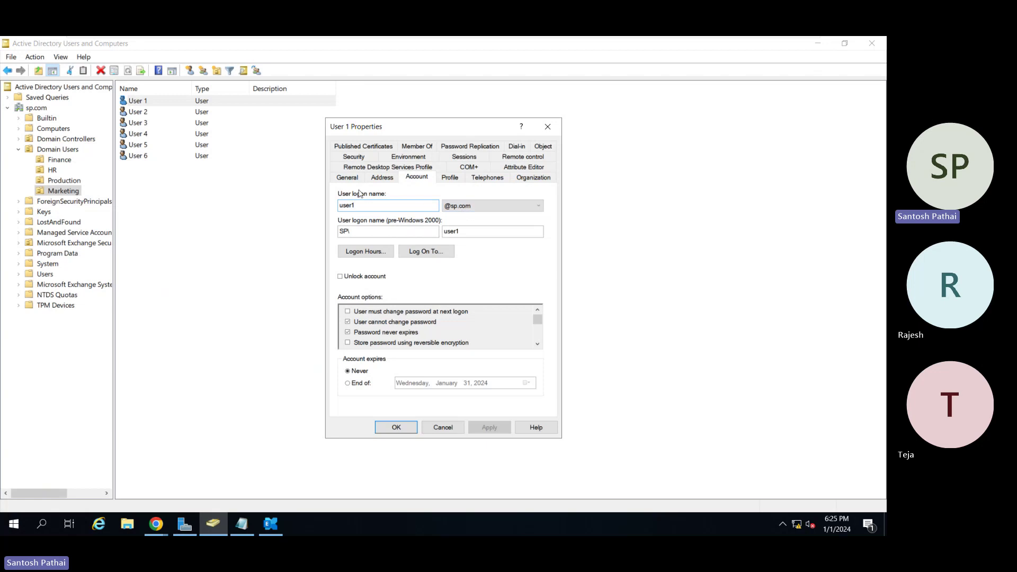
click(353, 183)
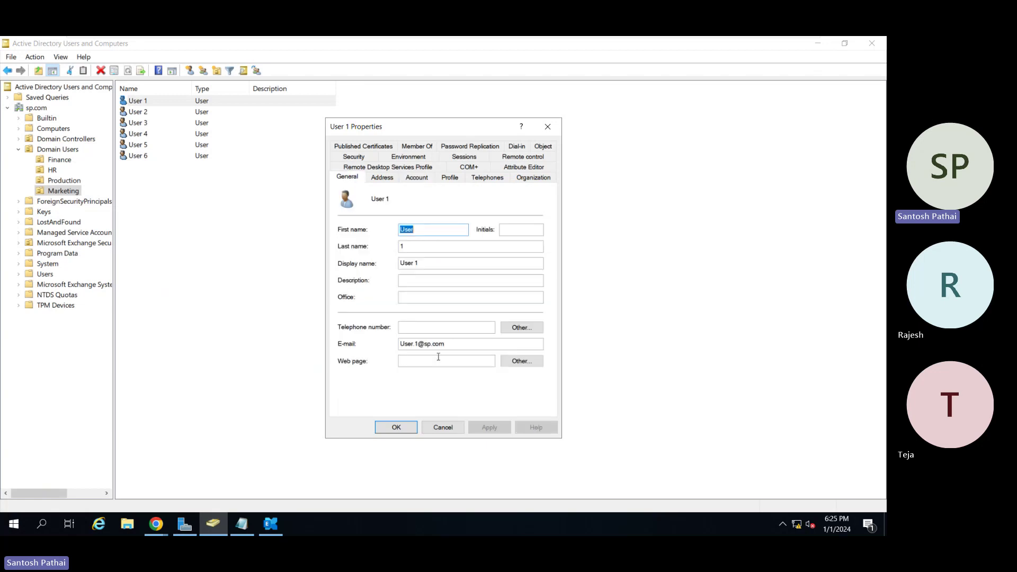
click(448, 342)
drag(452, 343, 369, 347)
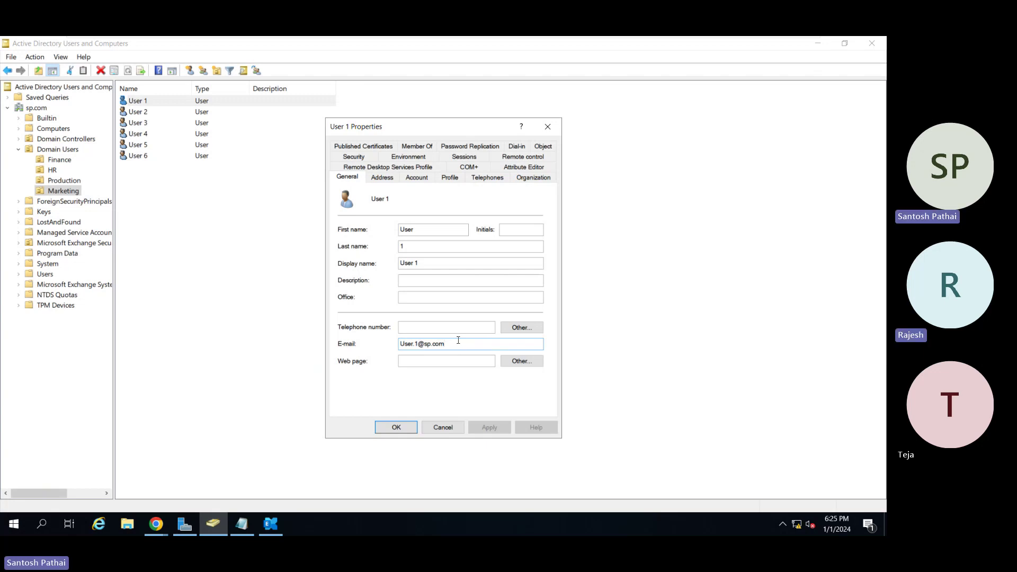
click(443, 426)
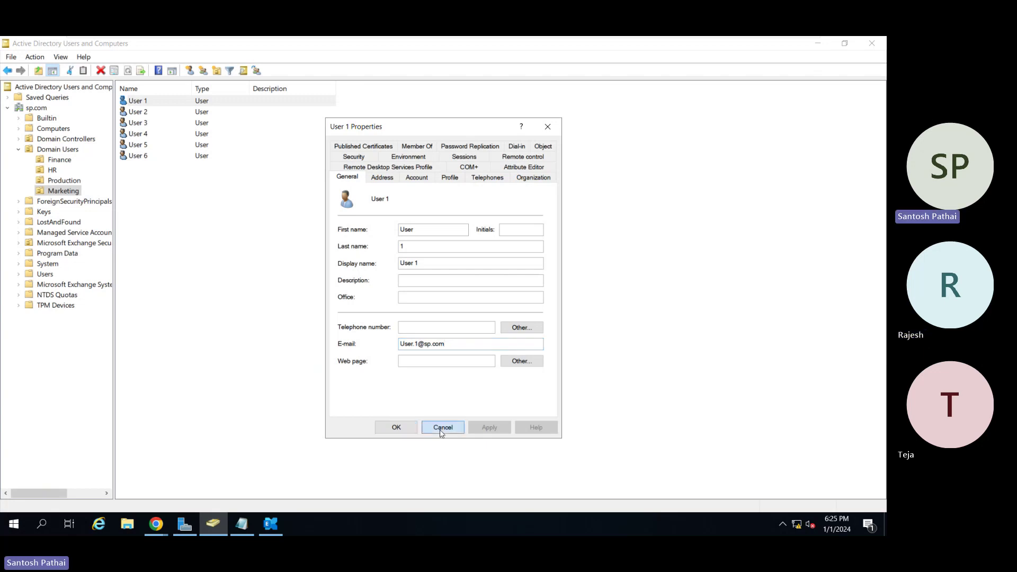
Start a new user in the Marketing OU, entering the new user's first, last and logon names.
right_click(170, 228)
mouse_move(223, 276)
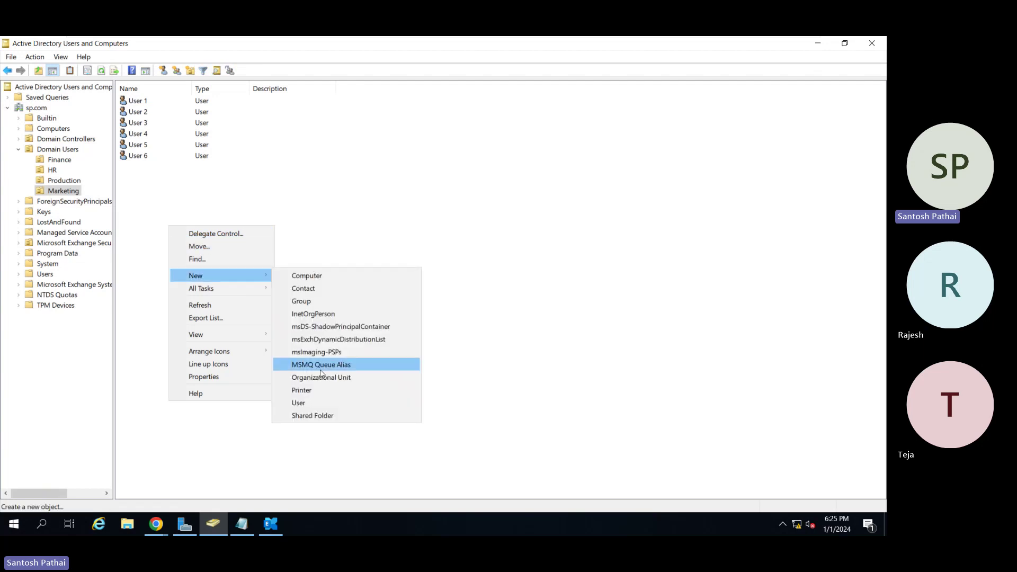
click(319, 404)
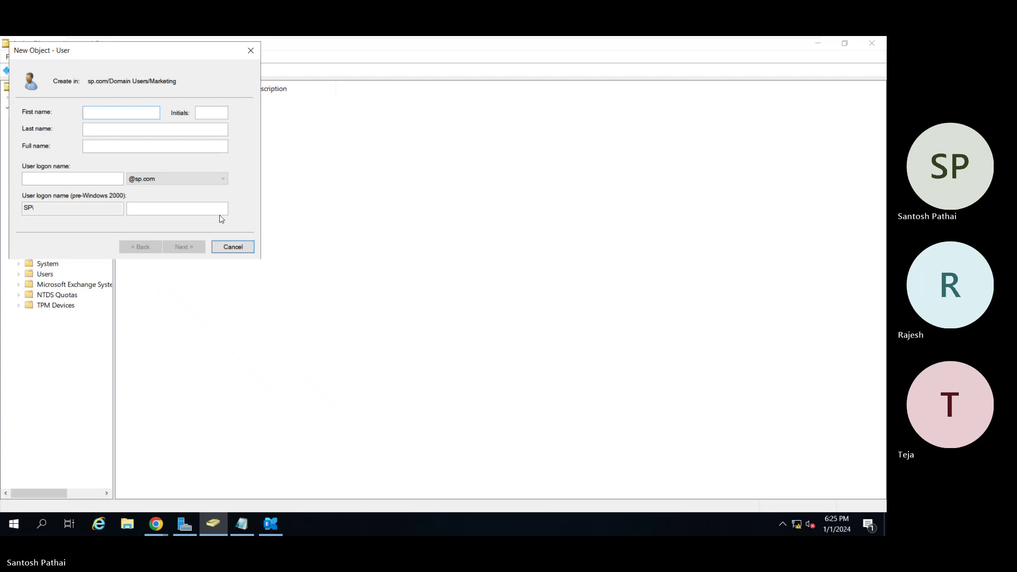
key(Tab)
key(Tab)
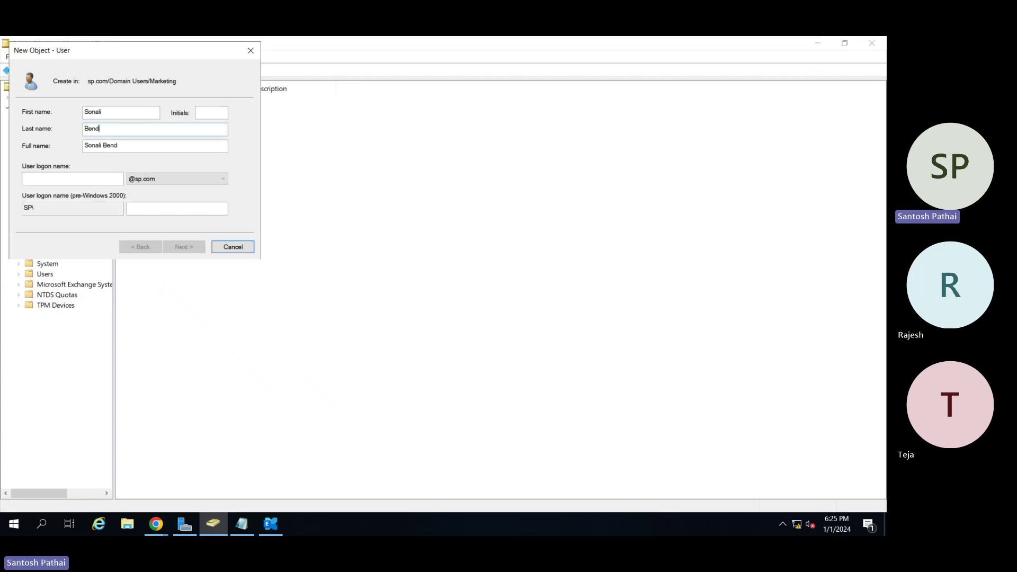
key(Tab)
key(Tab)
text(sonali)
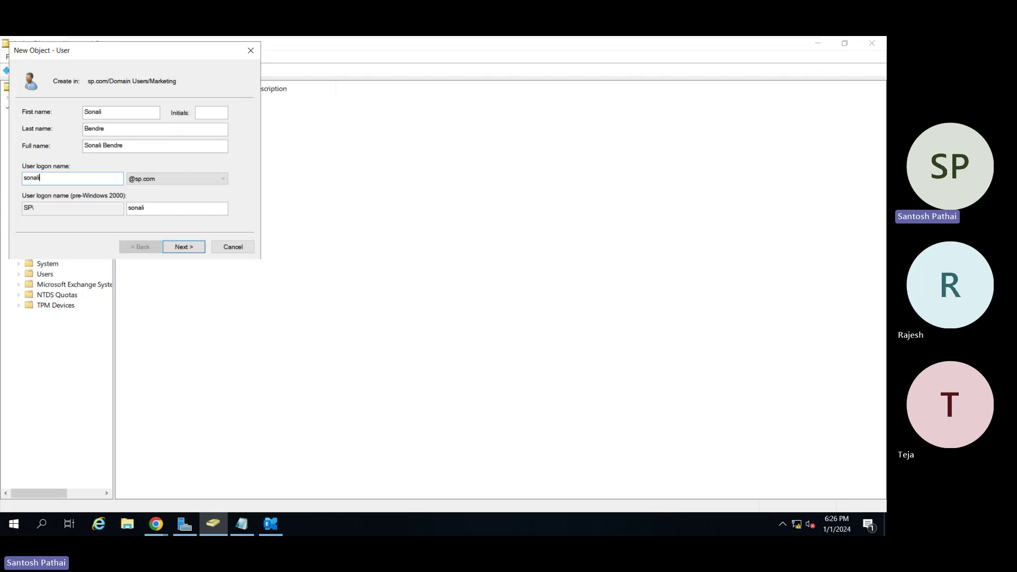
key(Return)
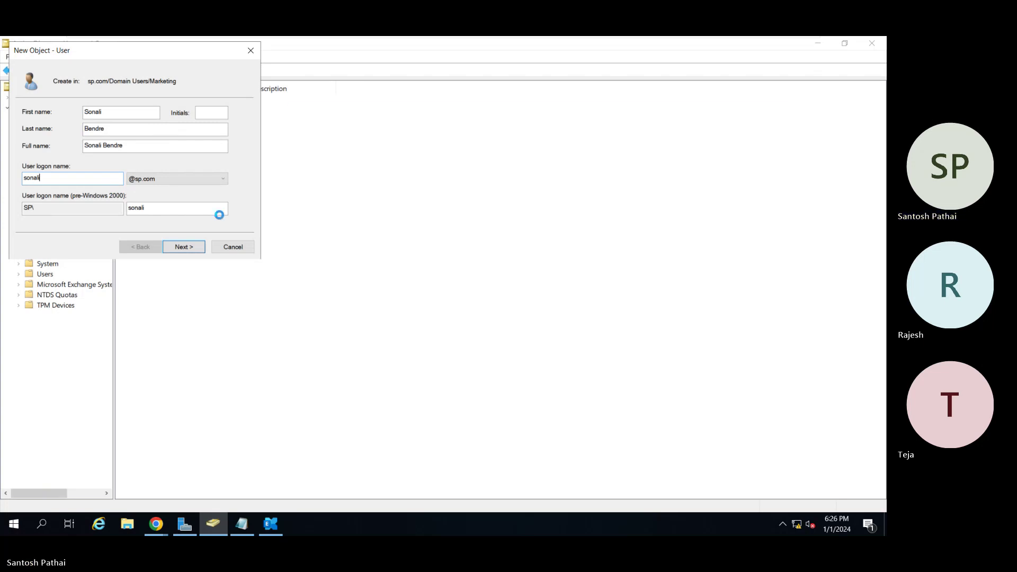
Set a password that cannot be changed and never expires, finish, and check the account properties.
text(•••••••••)
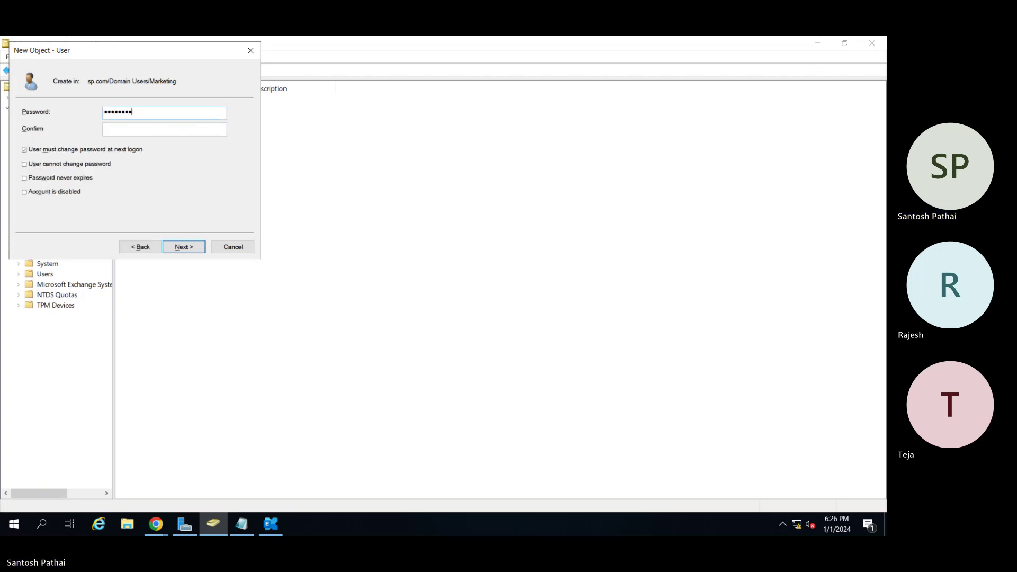
key(Tab)
text(•••••••••)
key(Tab)
key(space)
key(Tab)
key(space)
key(Tab)
key(space)
key(Return)
key(Return)
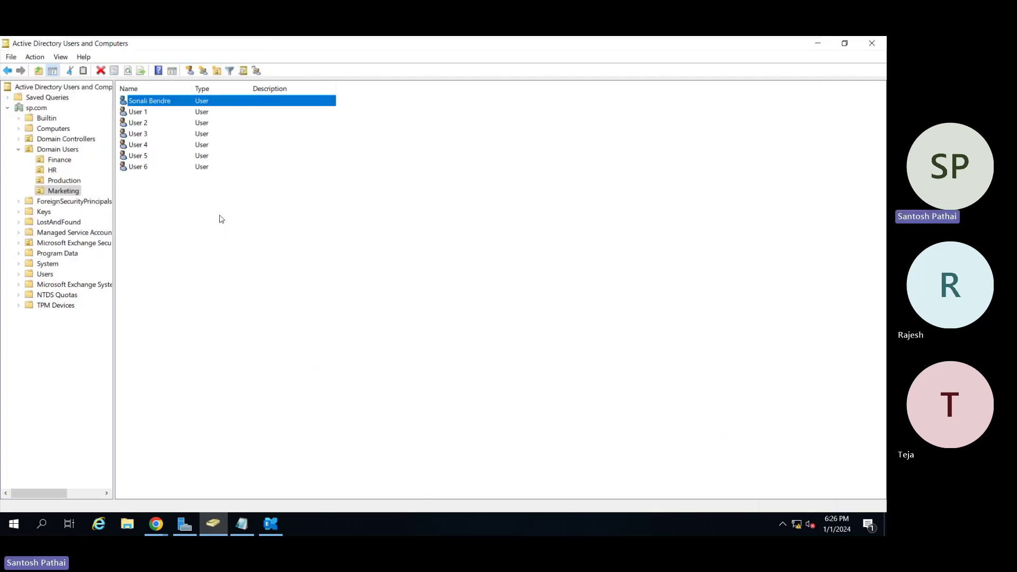
double_click(151, 101)
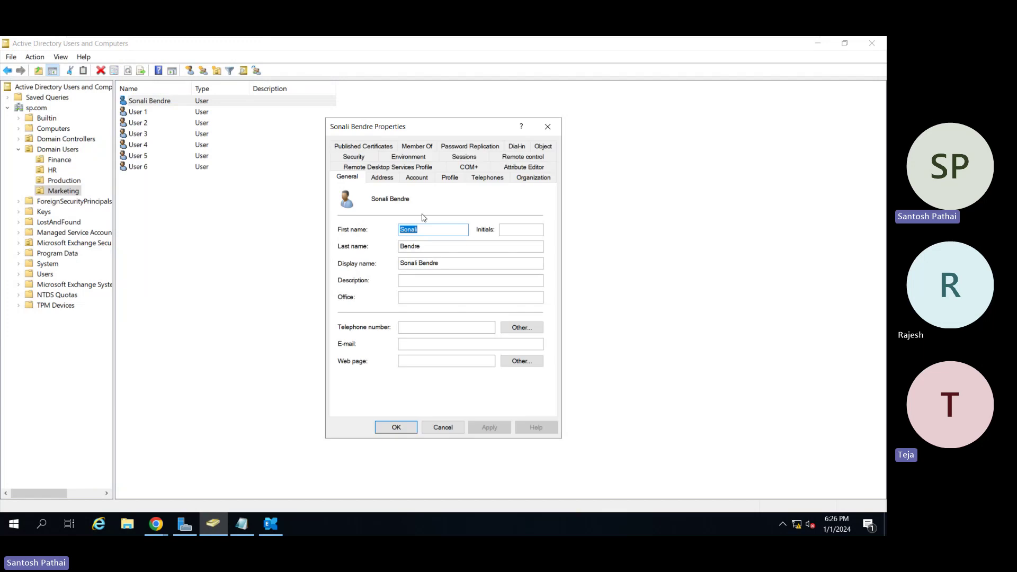
click(416, 178)
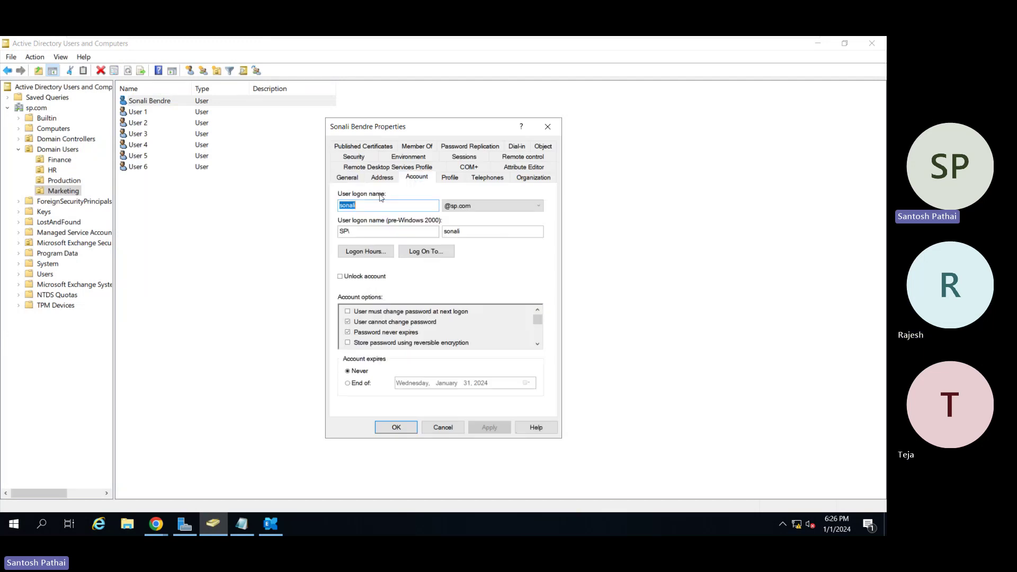
key(Escape)
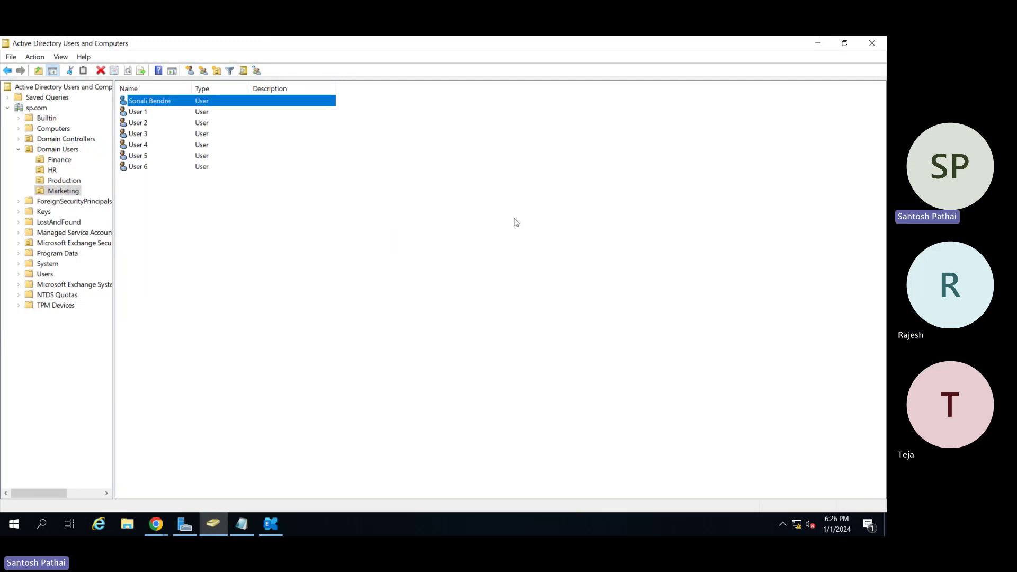
Create a user mailbox in EAC for the new Marketing user as an existing AD user.
click(818, 43)
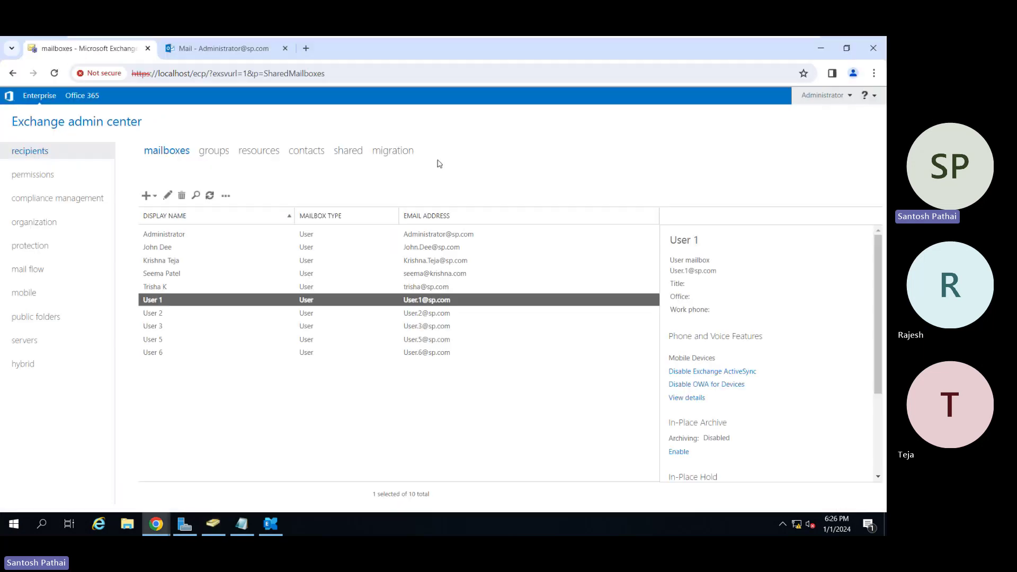
click(146, 196)
click(159, 215)
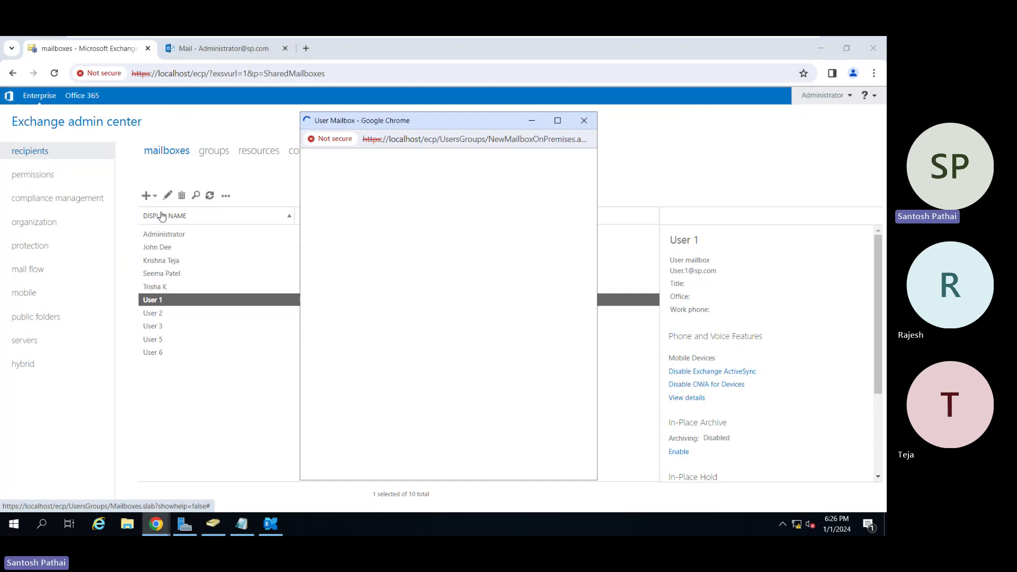
click(434, 266)
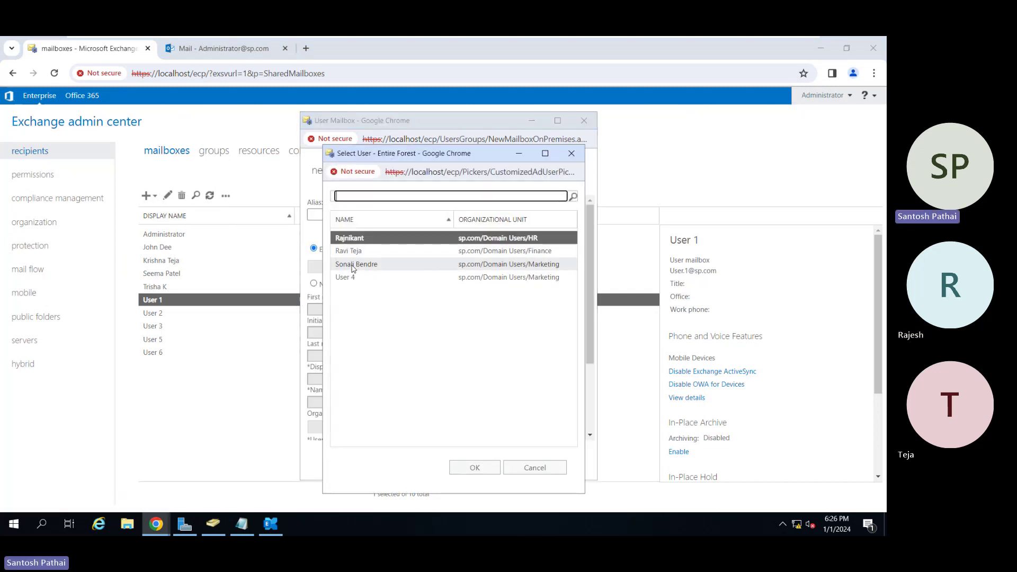
click(353, 265)
click(472, 469)
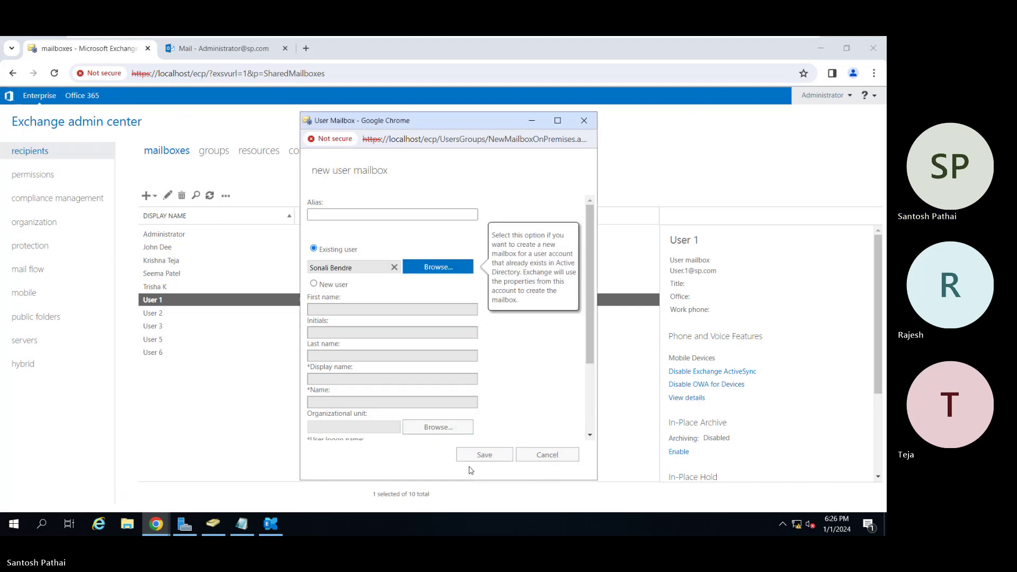
click(473, 455)
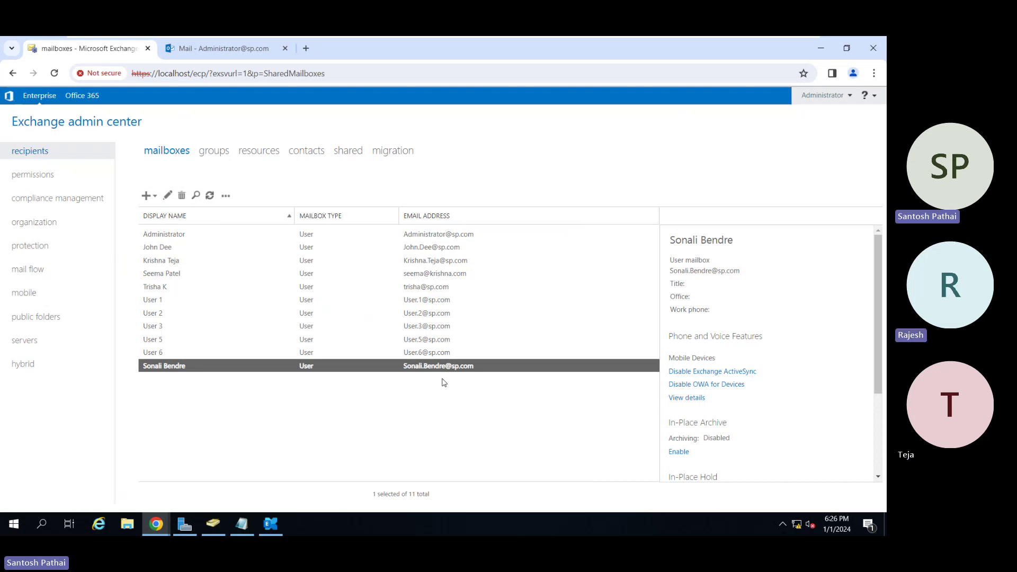
Refresh the Marketing list in ADUC and confirm the new user's properties show an sp.com e-mail address.
click(217, 524)
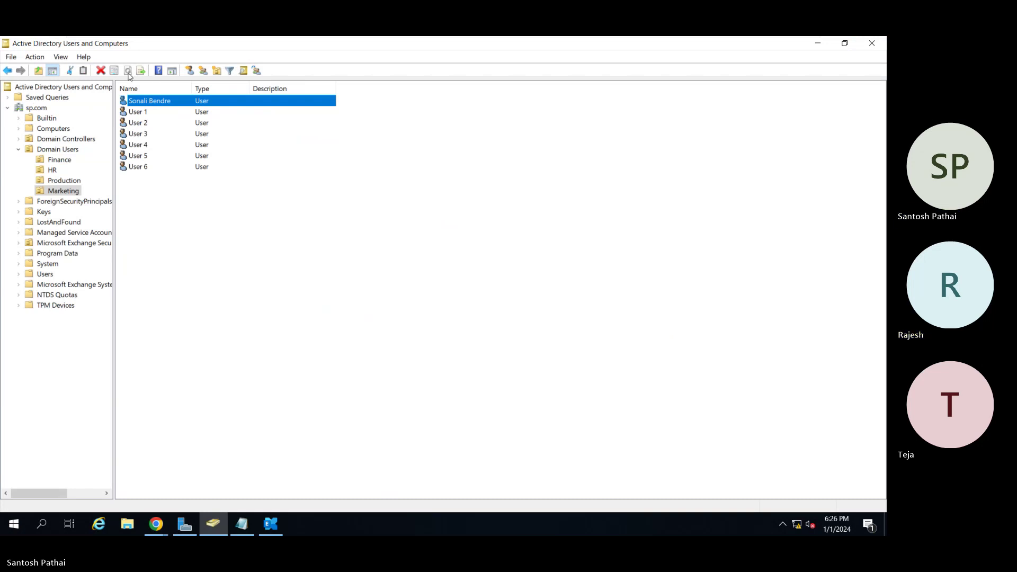
click(182, 233)
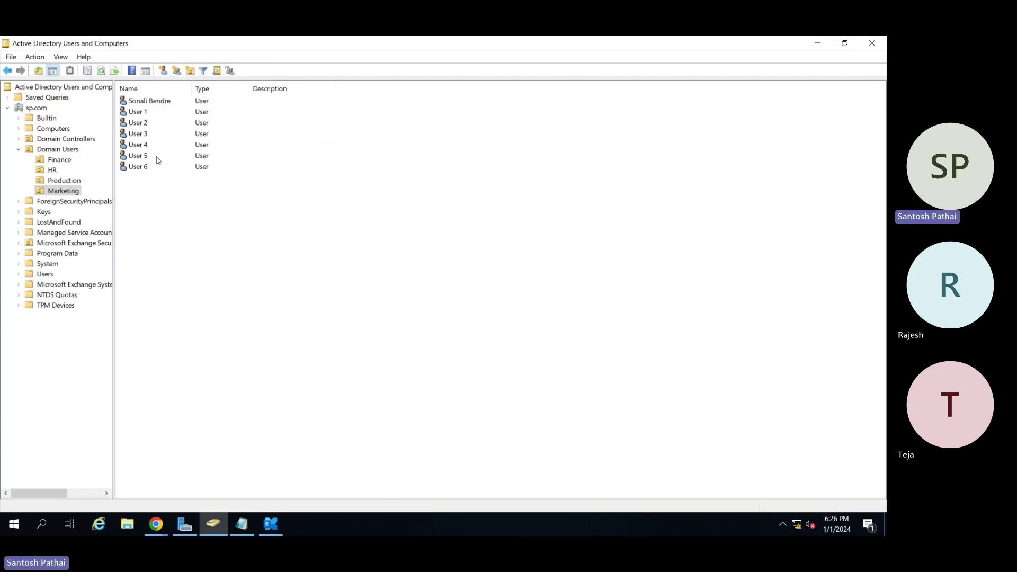
click(101, 71)
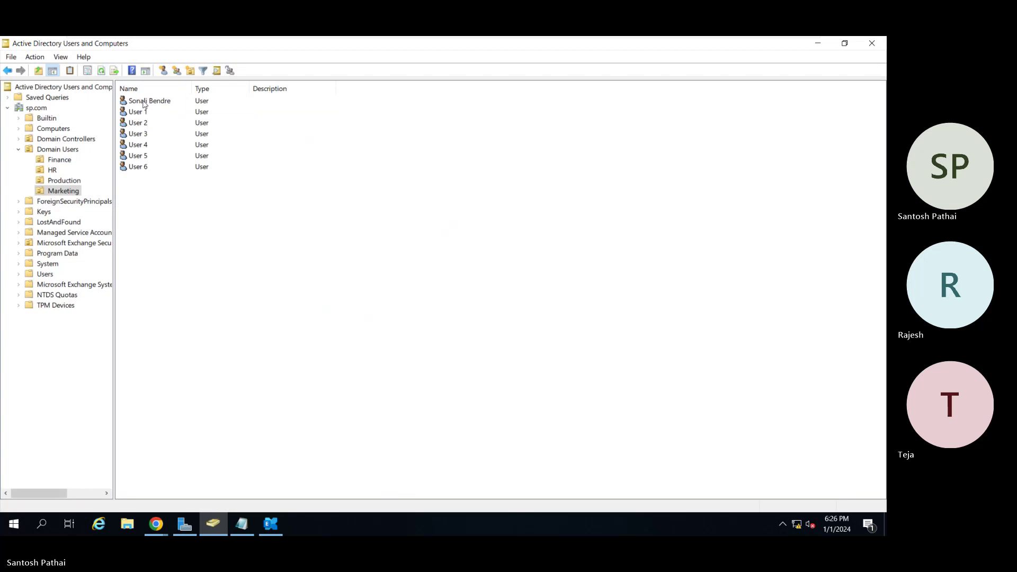
double_click(144, 102)
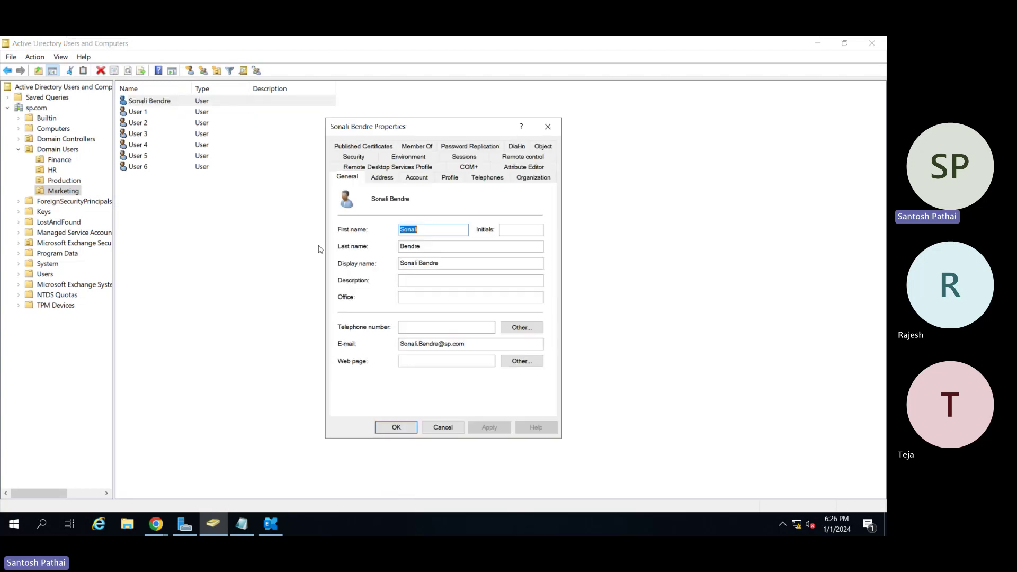
click(476, 345)
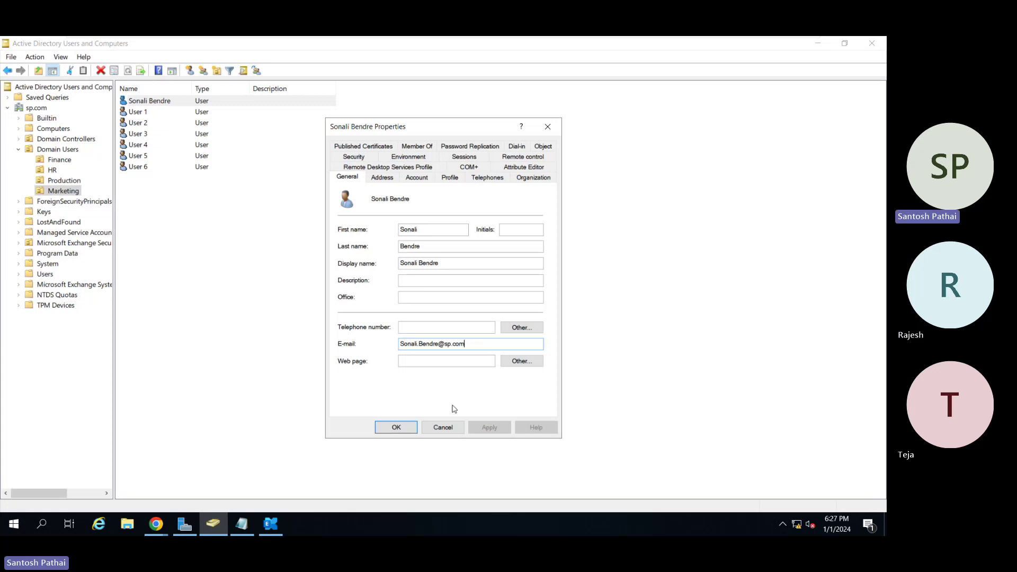
click(443, 427)
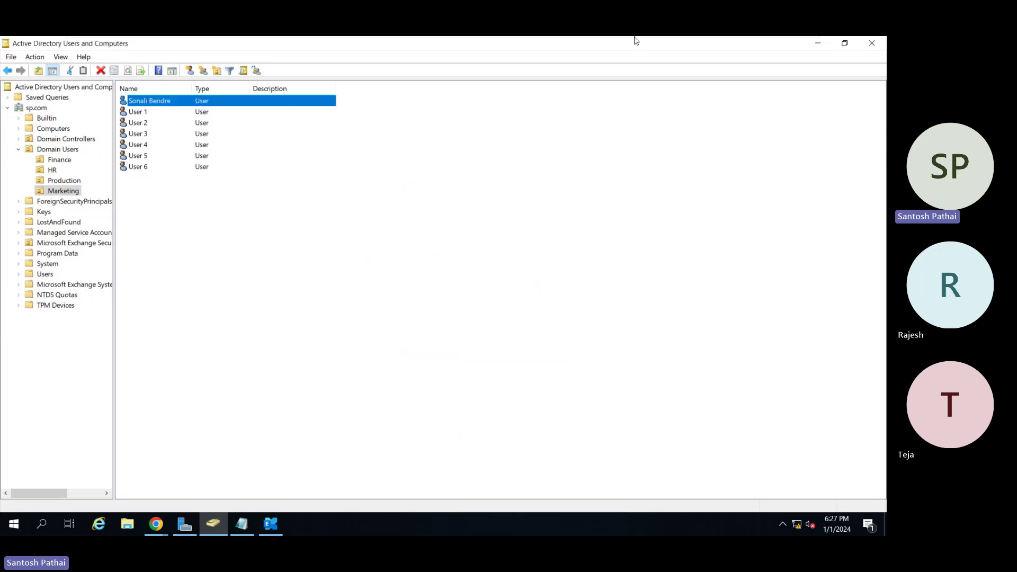
Minimize the VM and choose Stop recording in the Teams meeting's Record and transcribe menu.
mouse_move(657, 37)
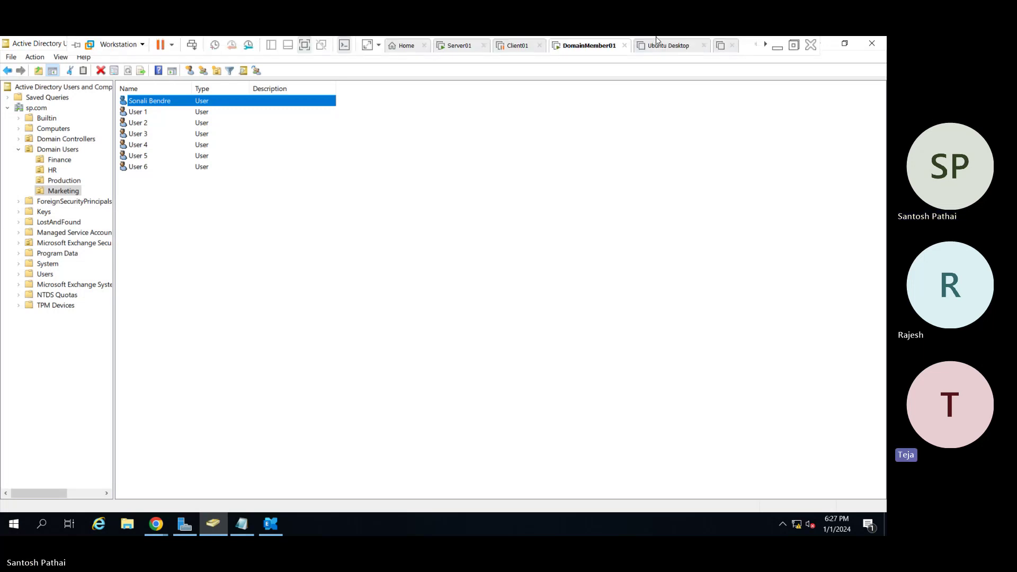
click(776, 48)
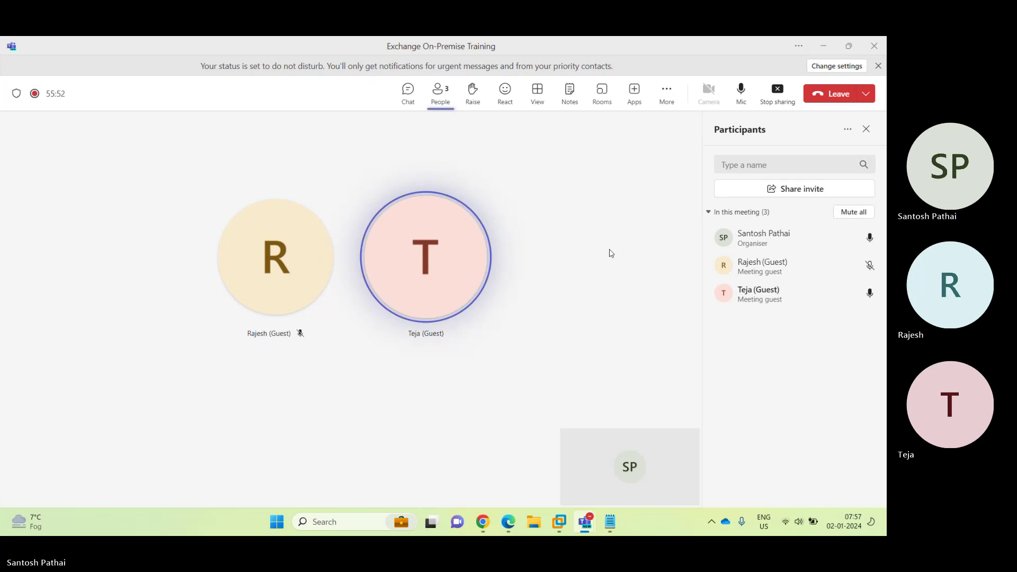
click(666, 102)
mouse_move(683, 125)
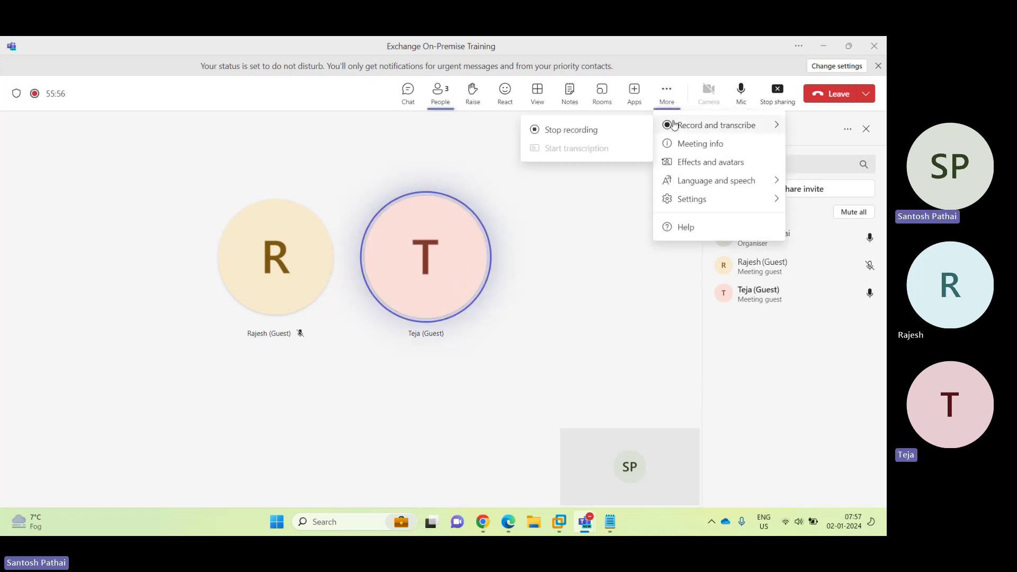
click(607, 133)
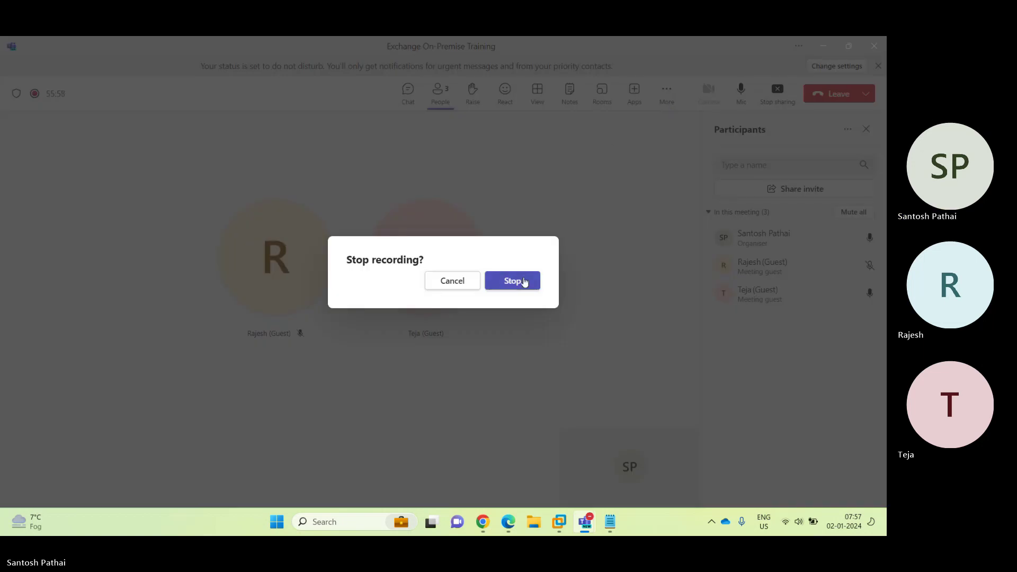